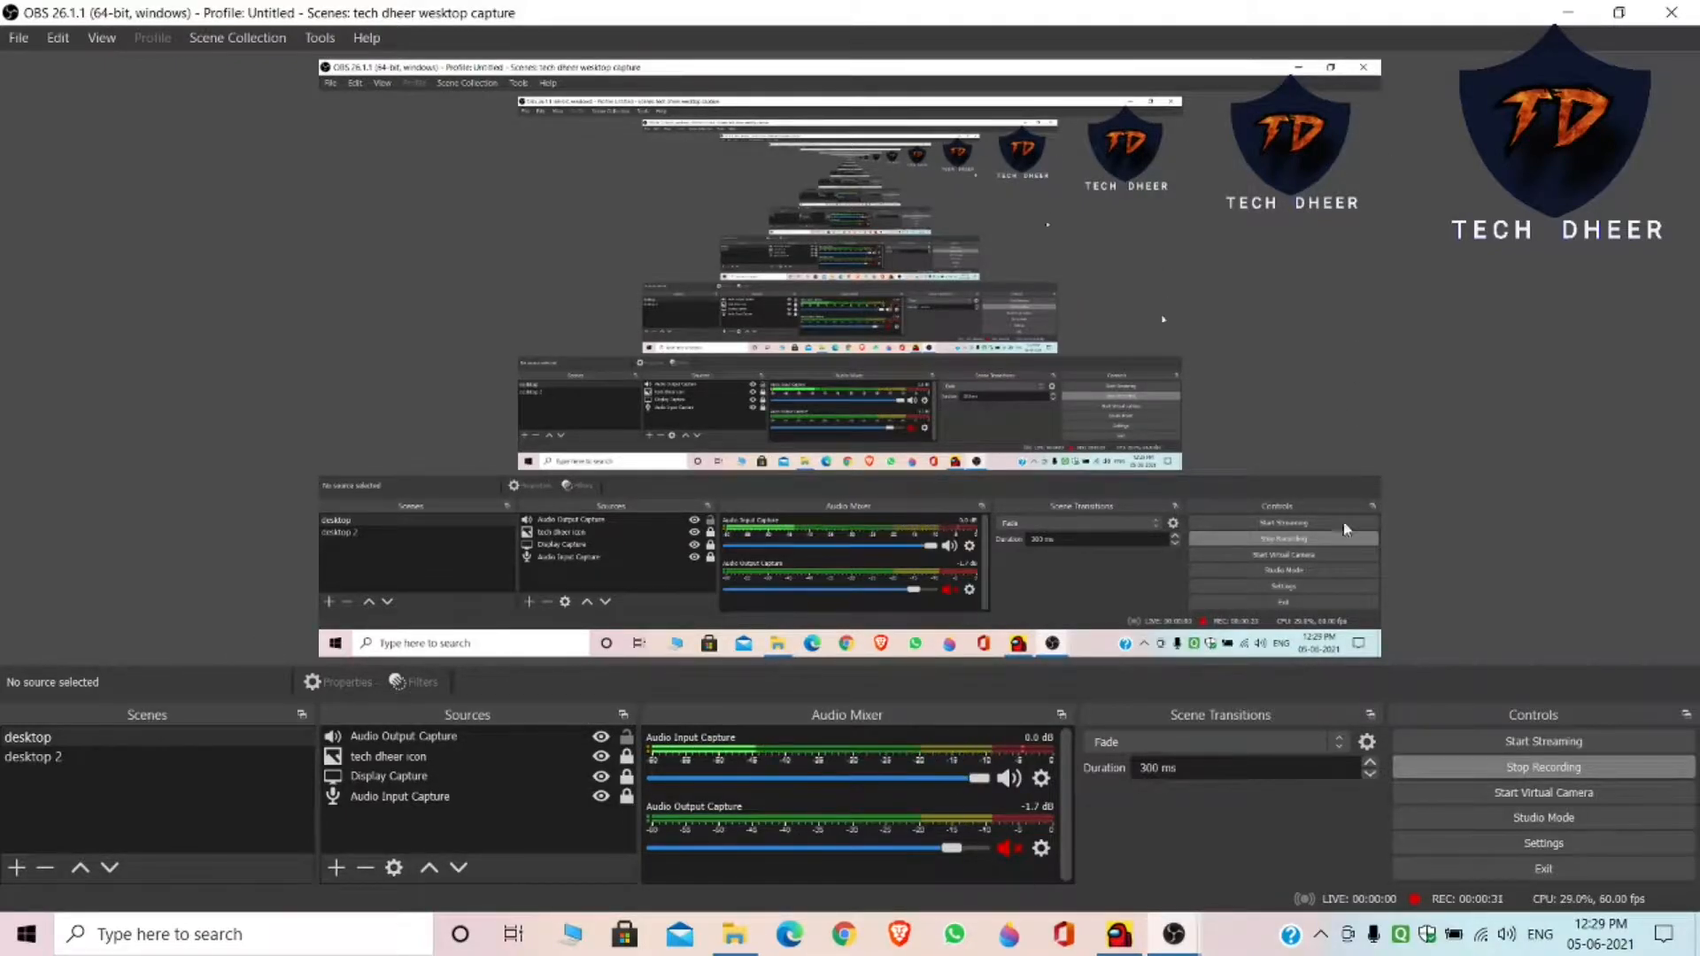
Switch to the Among Us game window and move it to the upper middle of the screen
click(1123, 937)
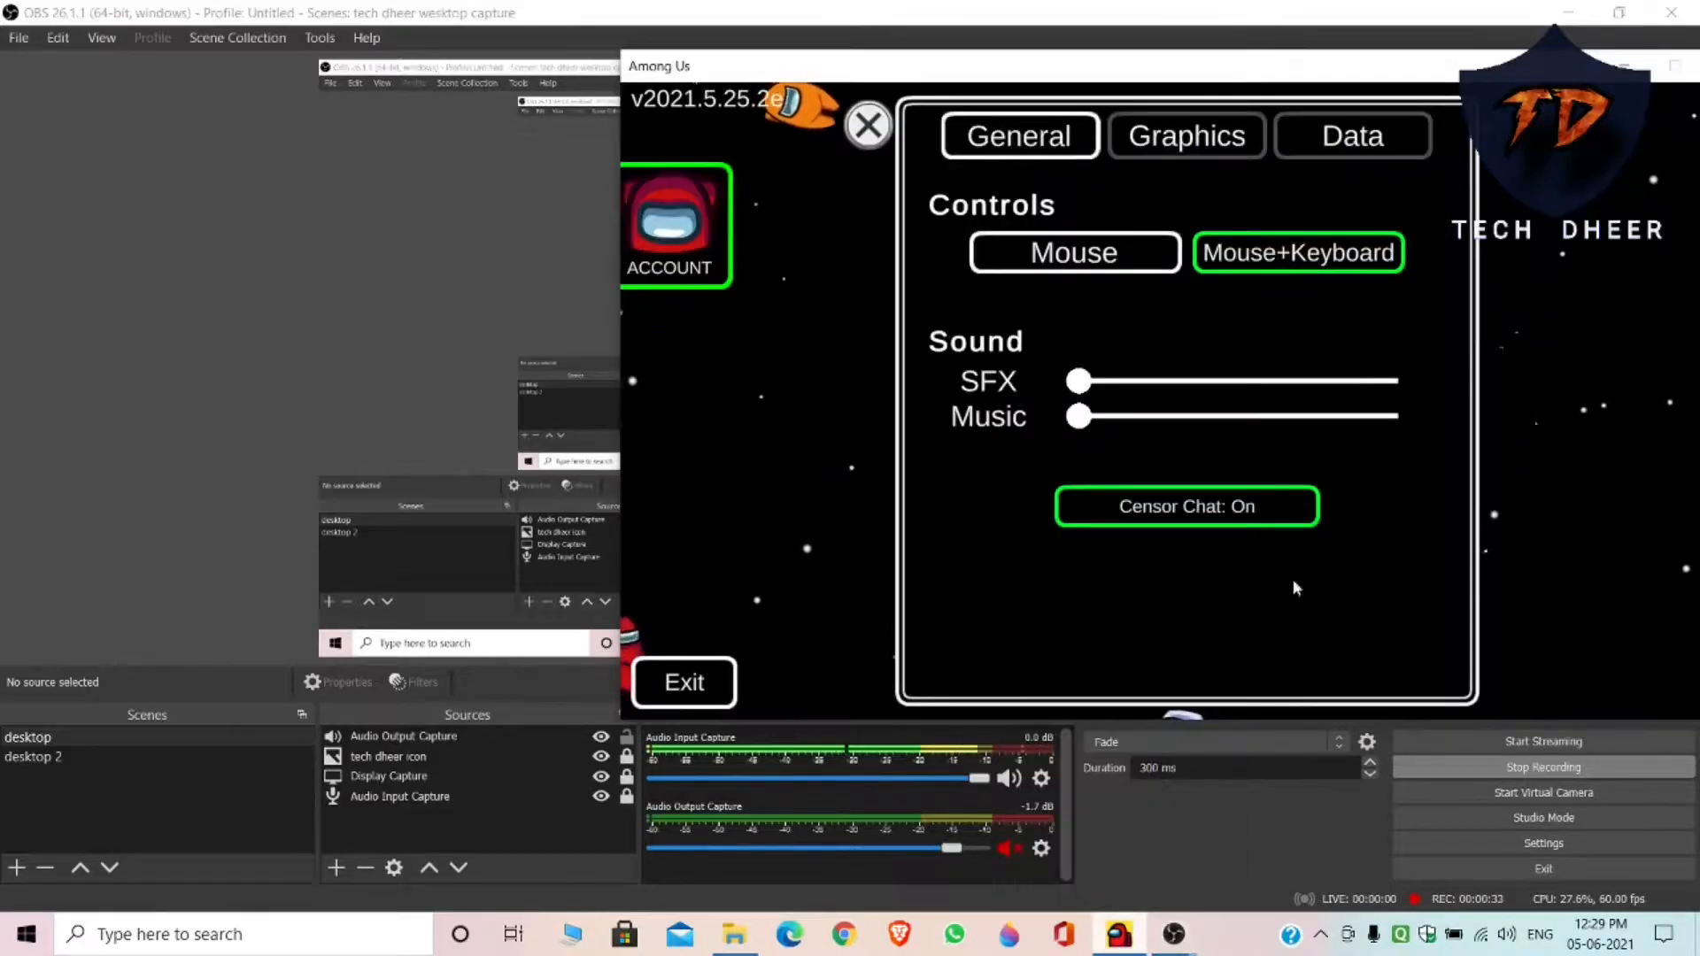
drag(1163, 68, 663, 18)
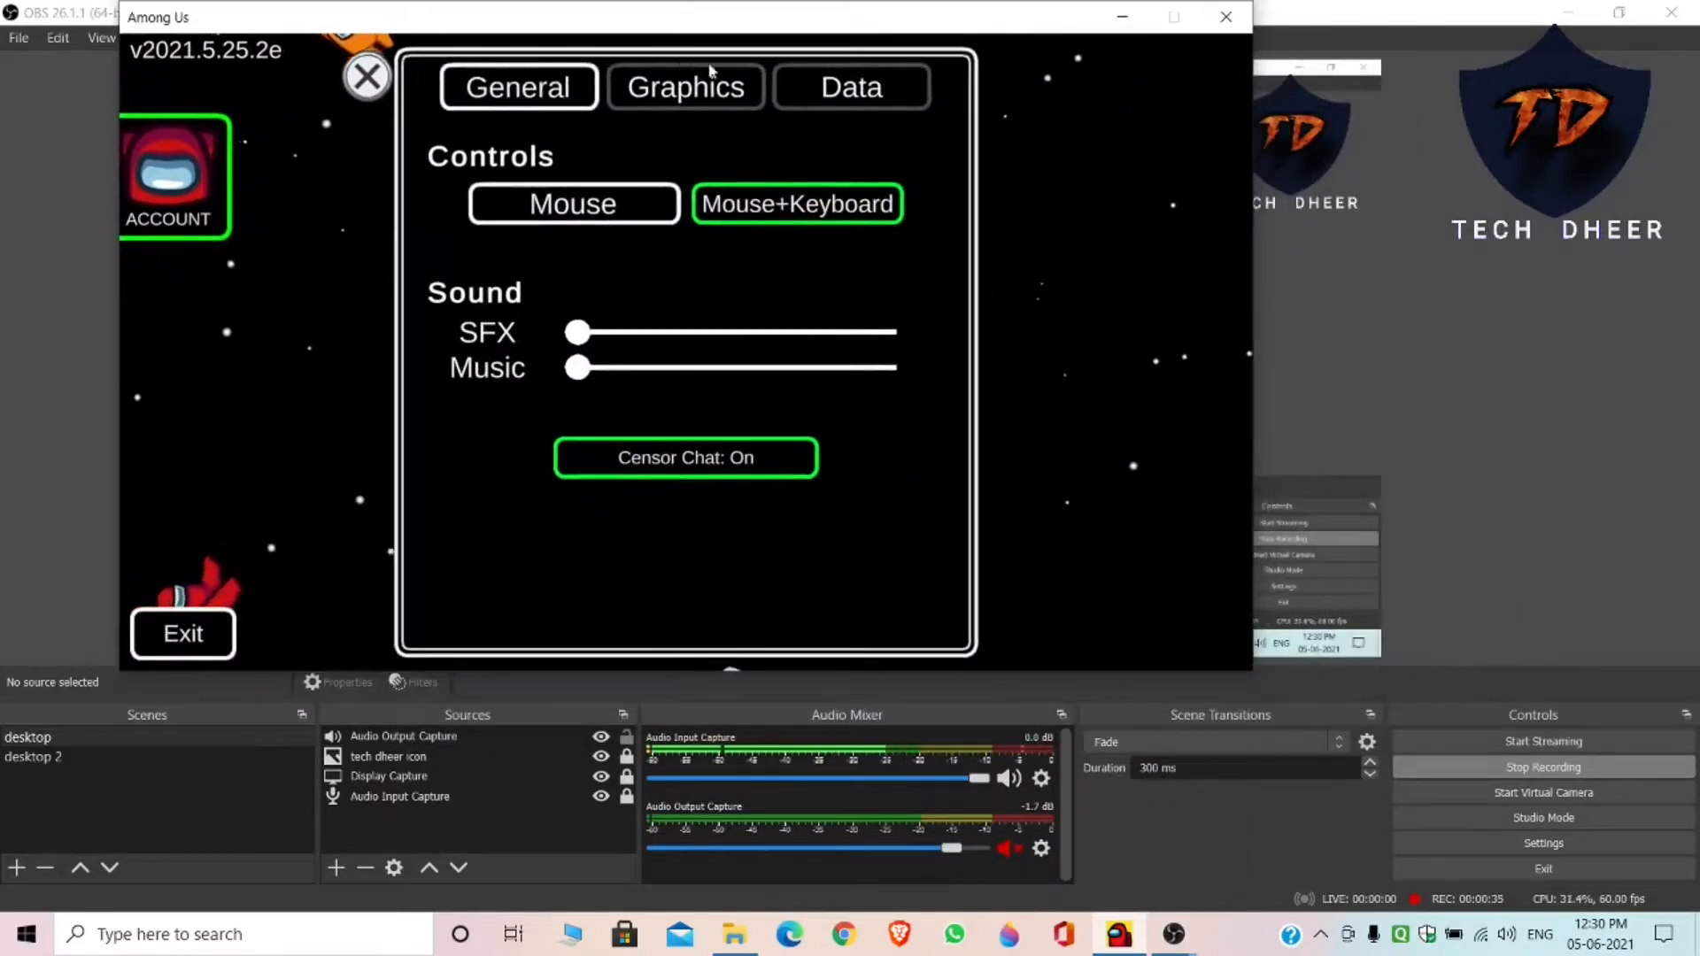
drag(777, 19, 895, 53)
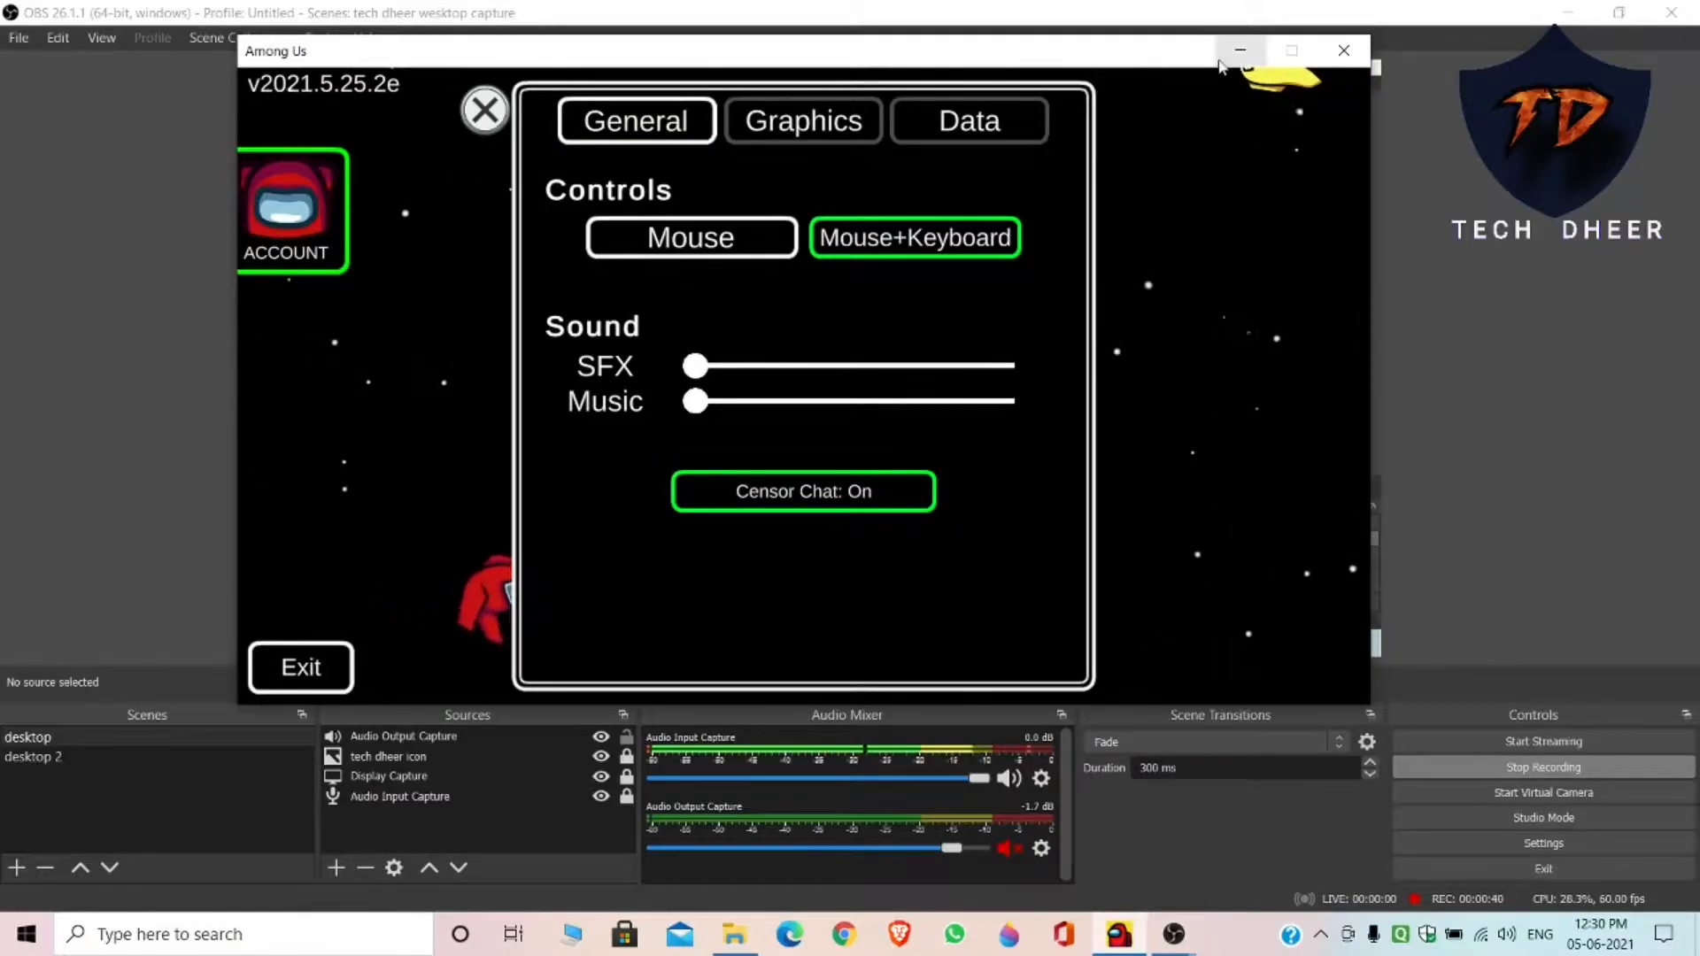
click(1617, 294)
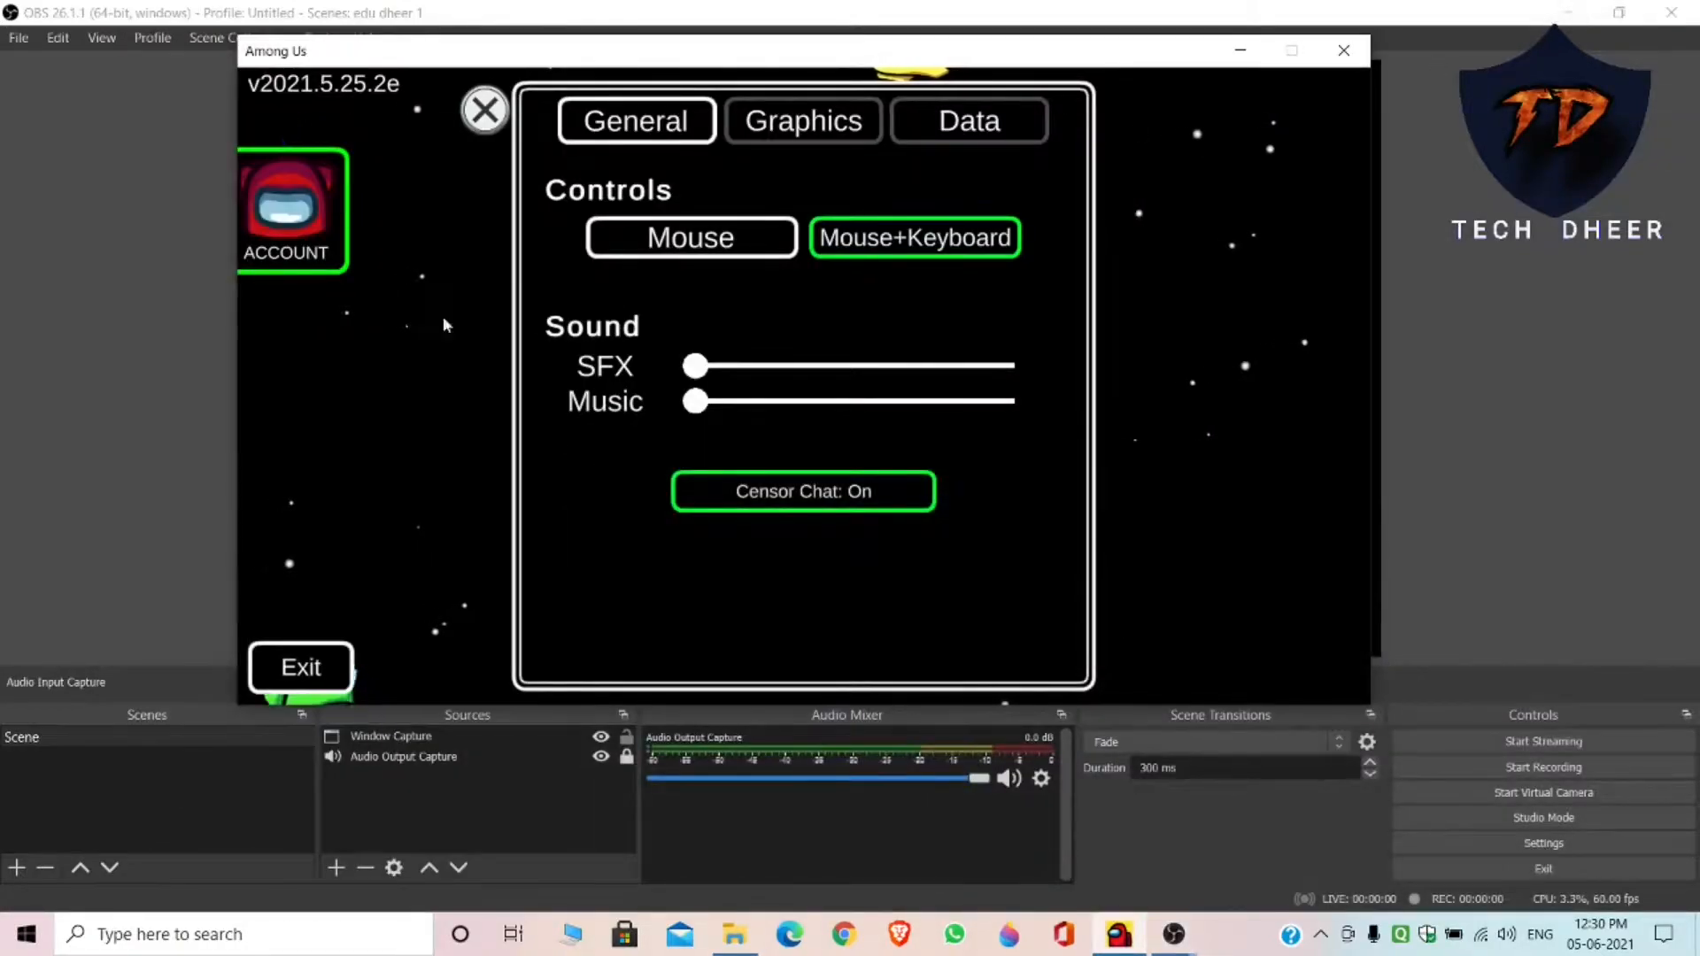
Switch to OBS and create a new scene collection named "among us"
click(1570, 261)
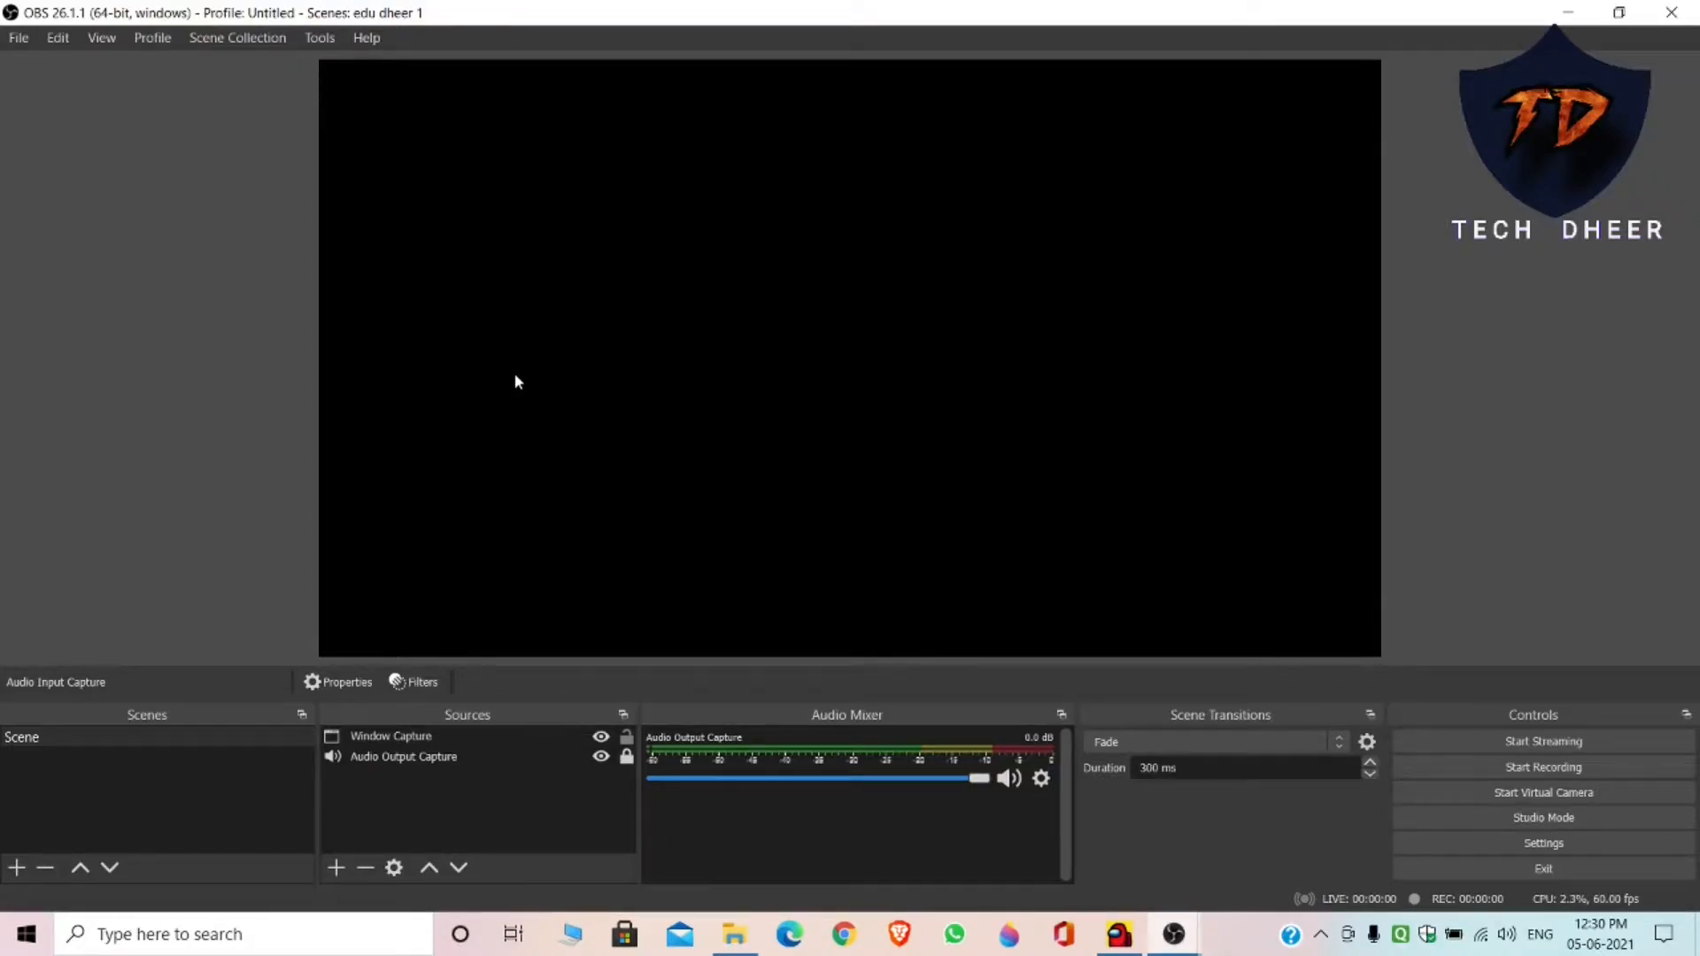
click(219, 39)
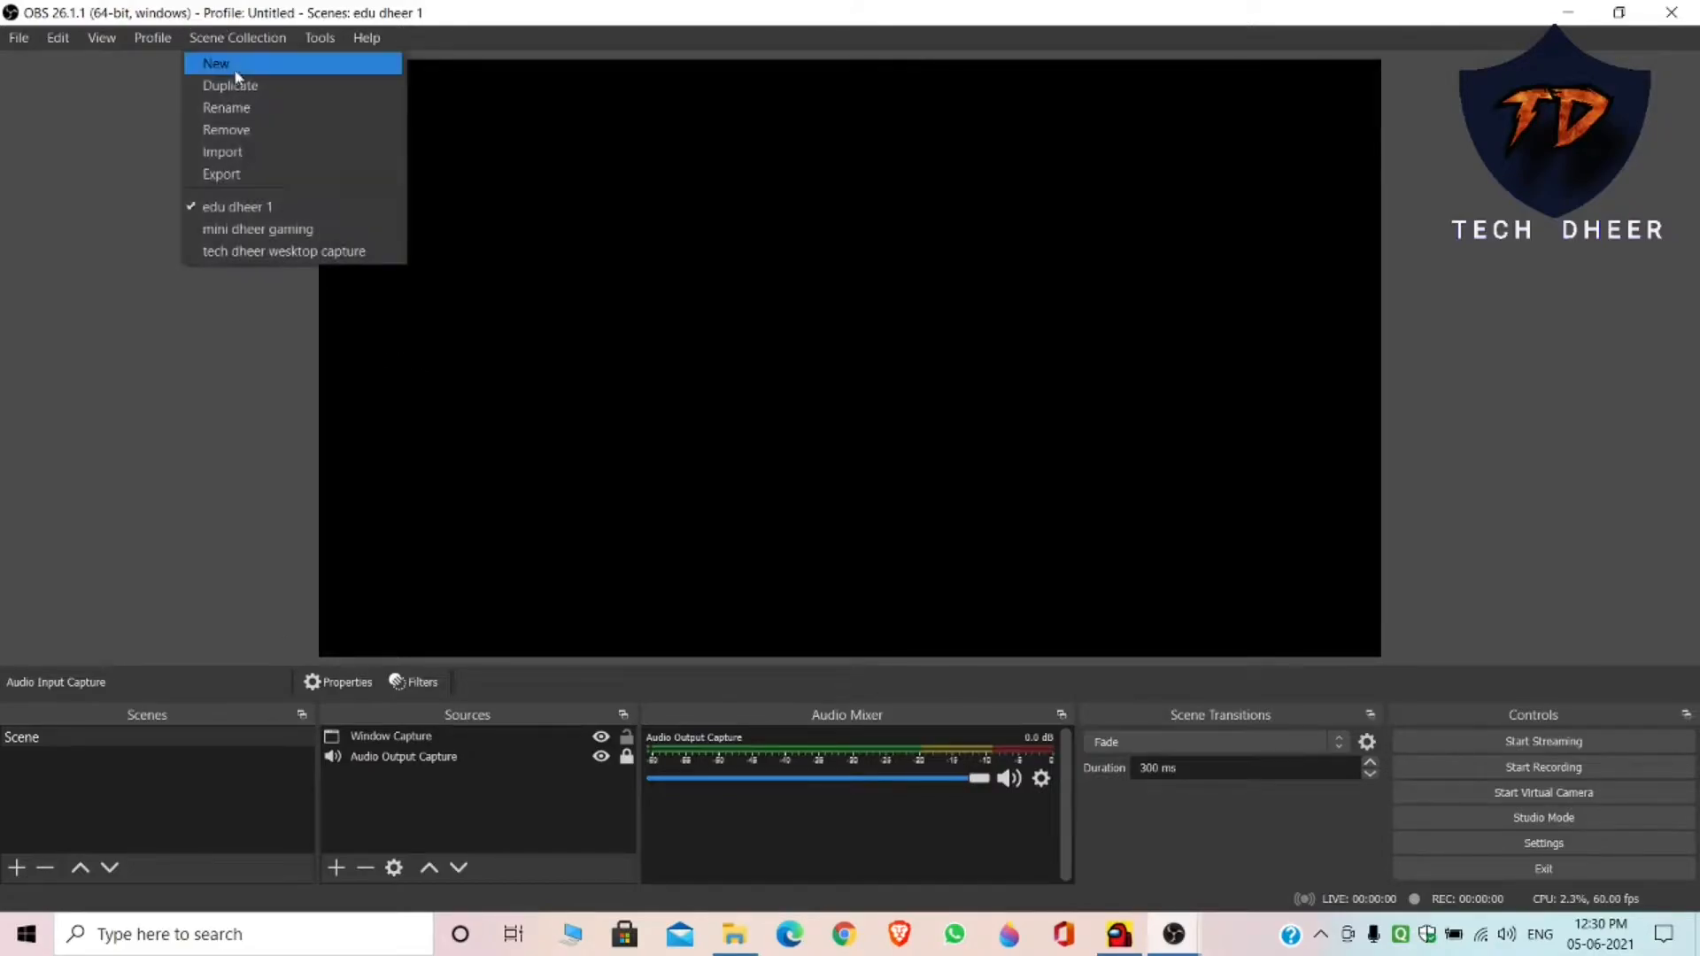
click(236, 64)
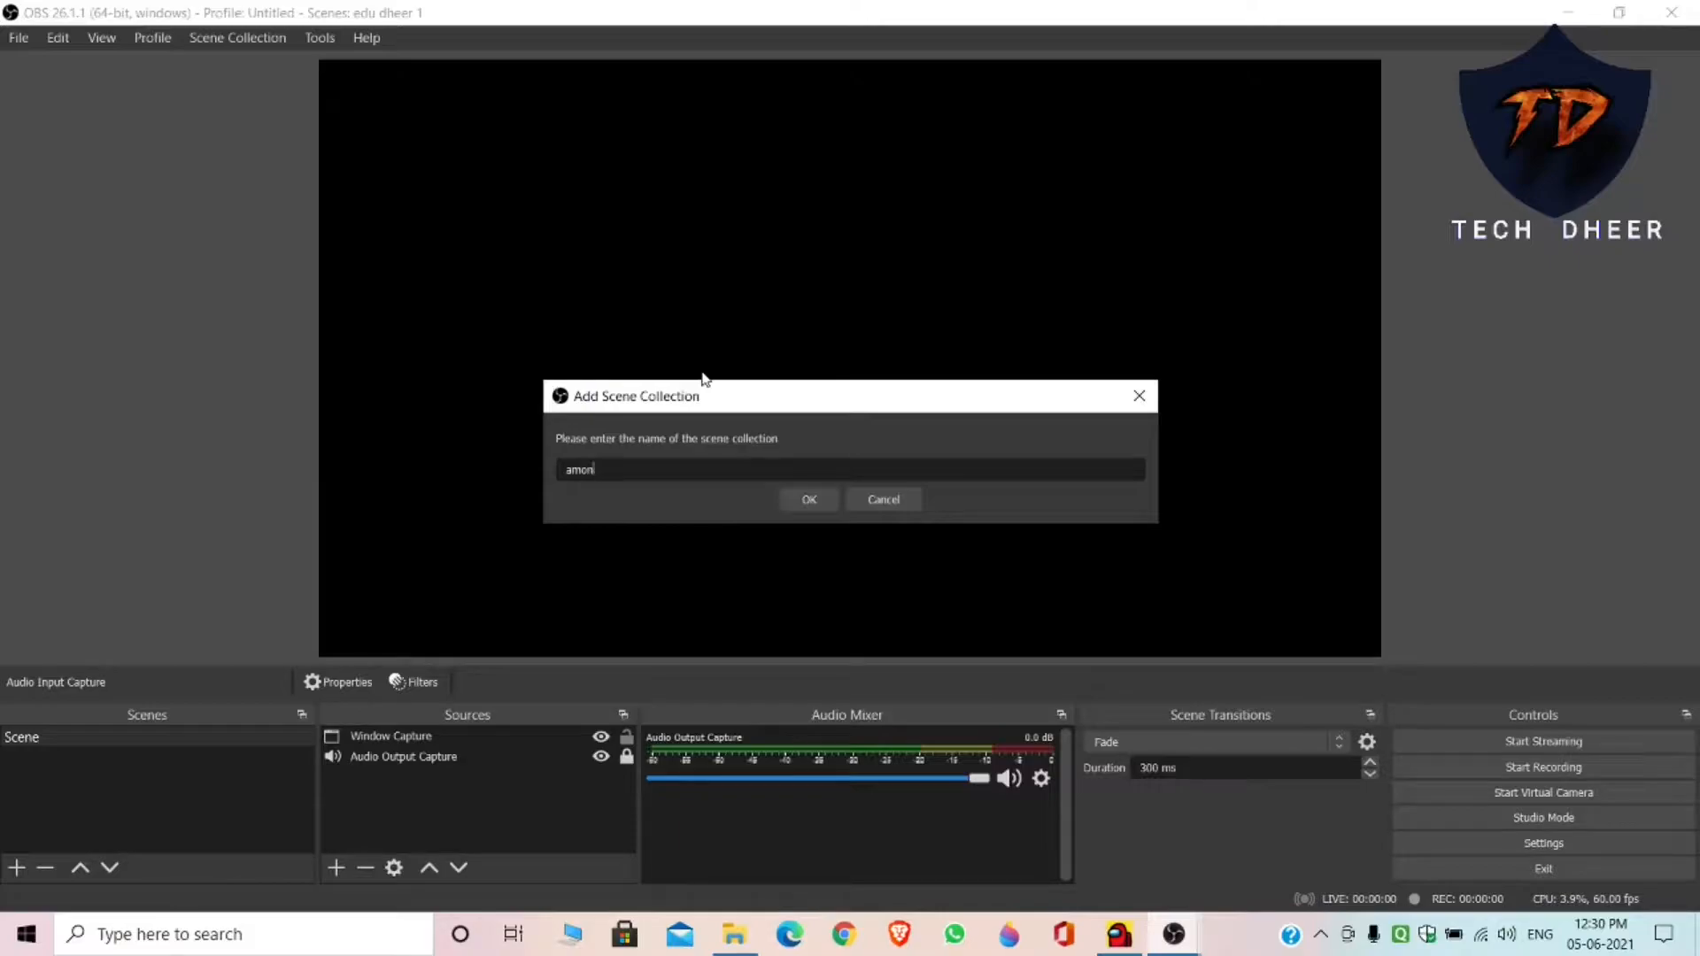
key(Return)
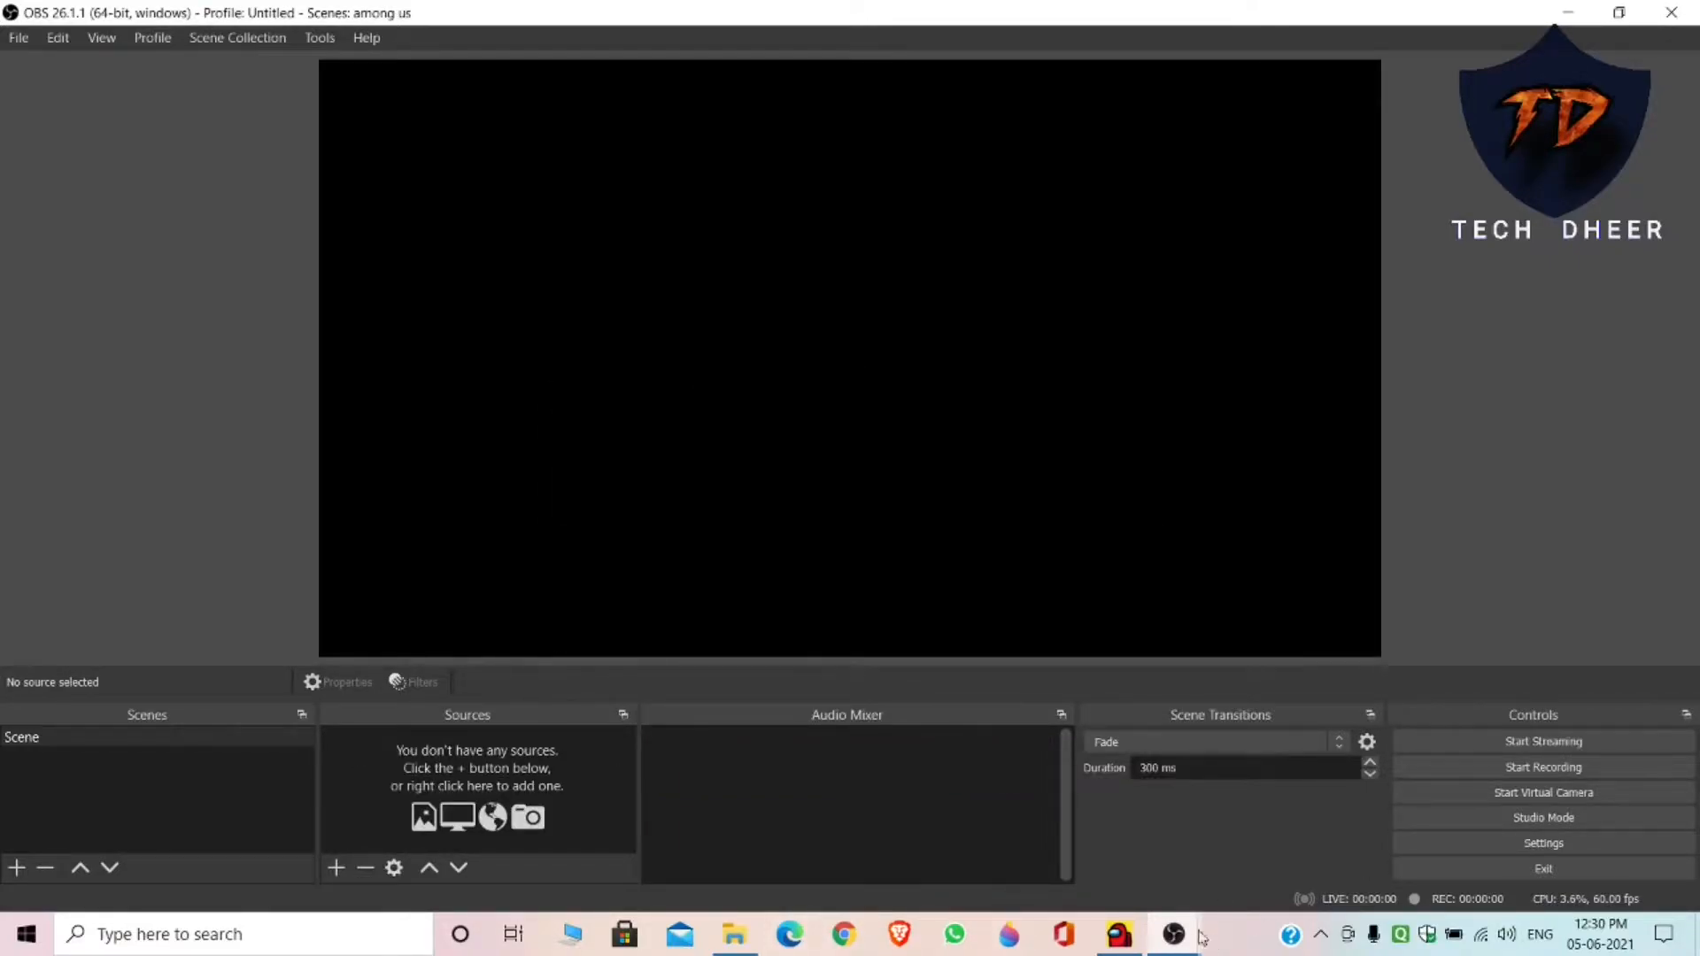
View the Among Us window, minimize it and check the open OBS windows
click(1119, 934)
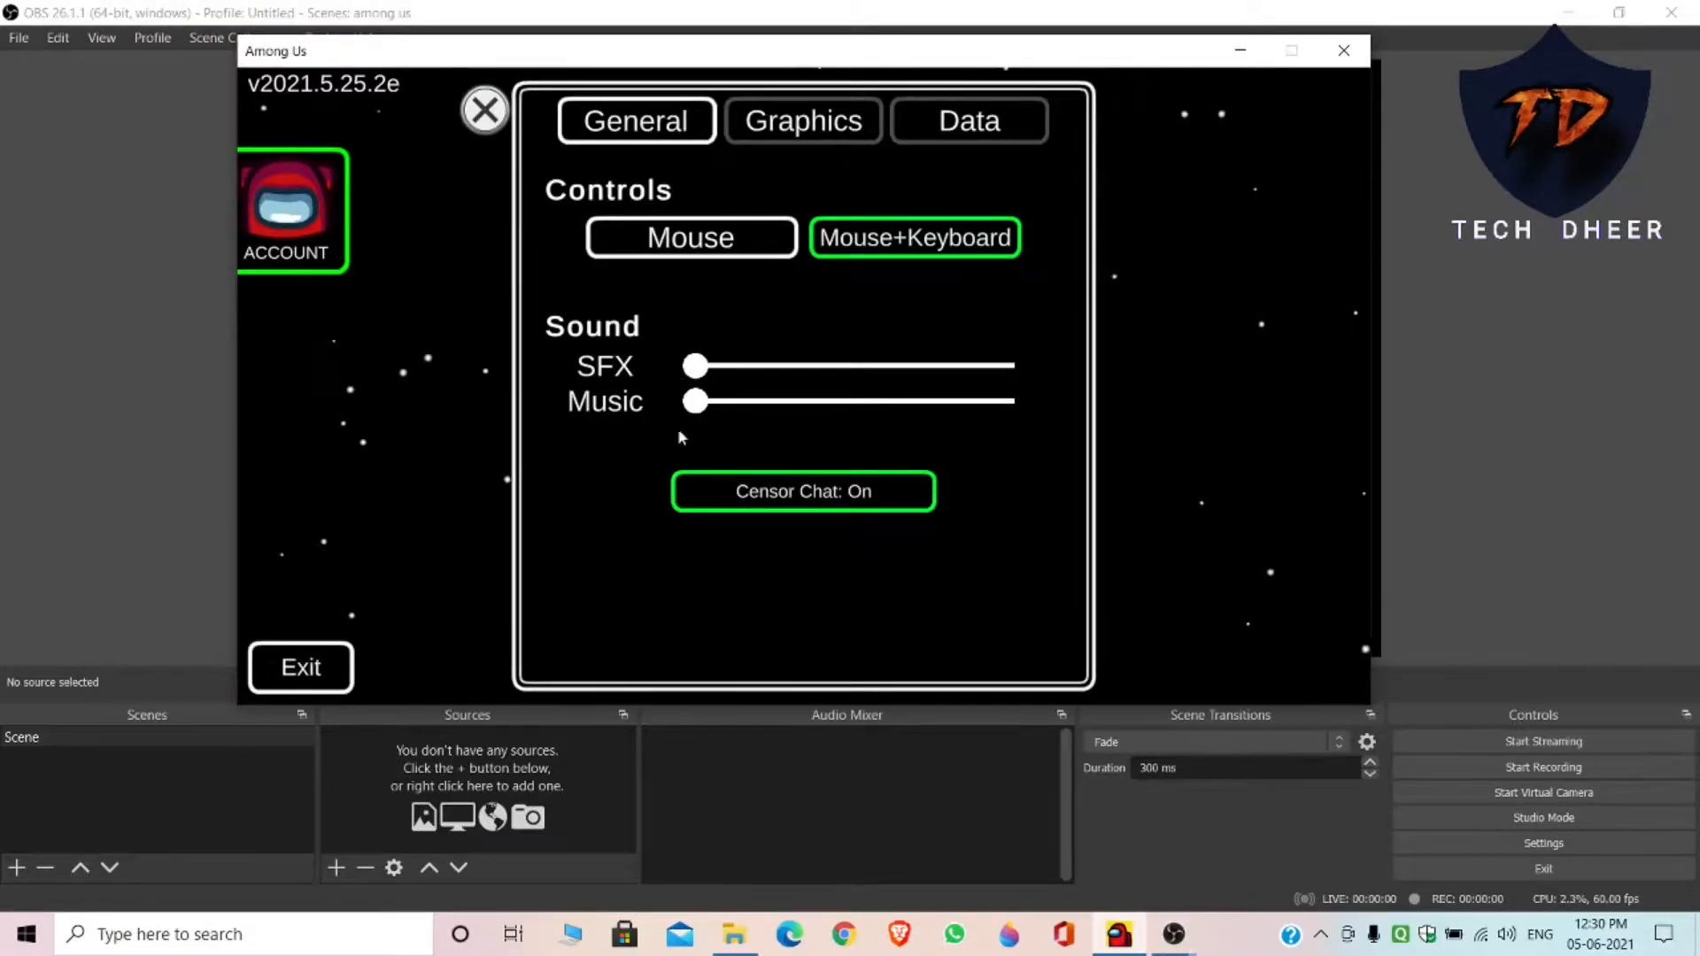
click(1240, 51)
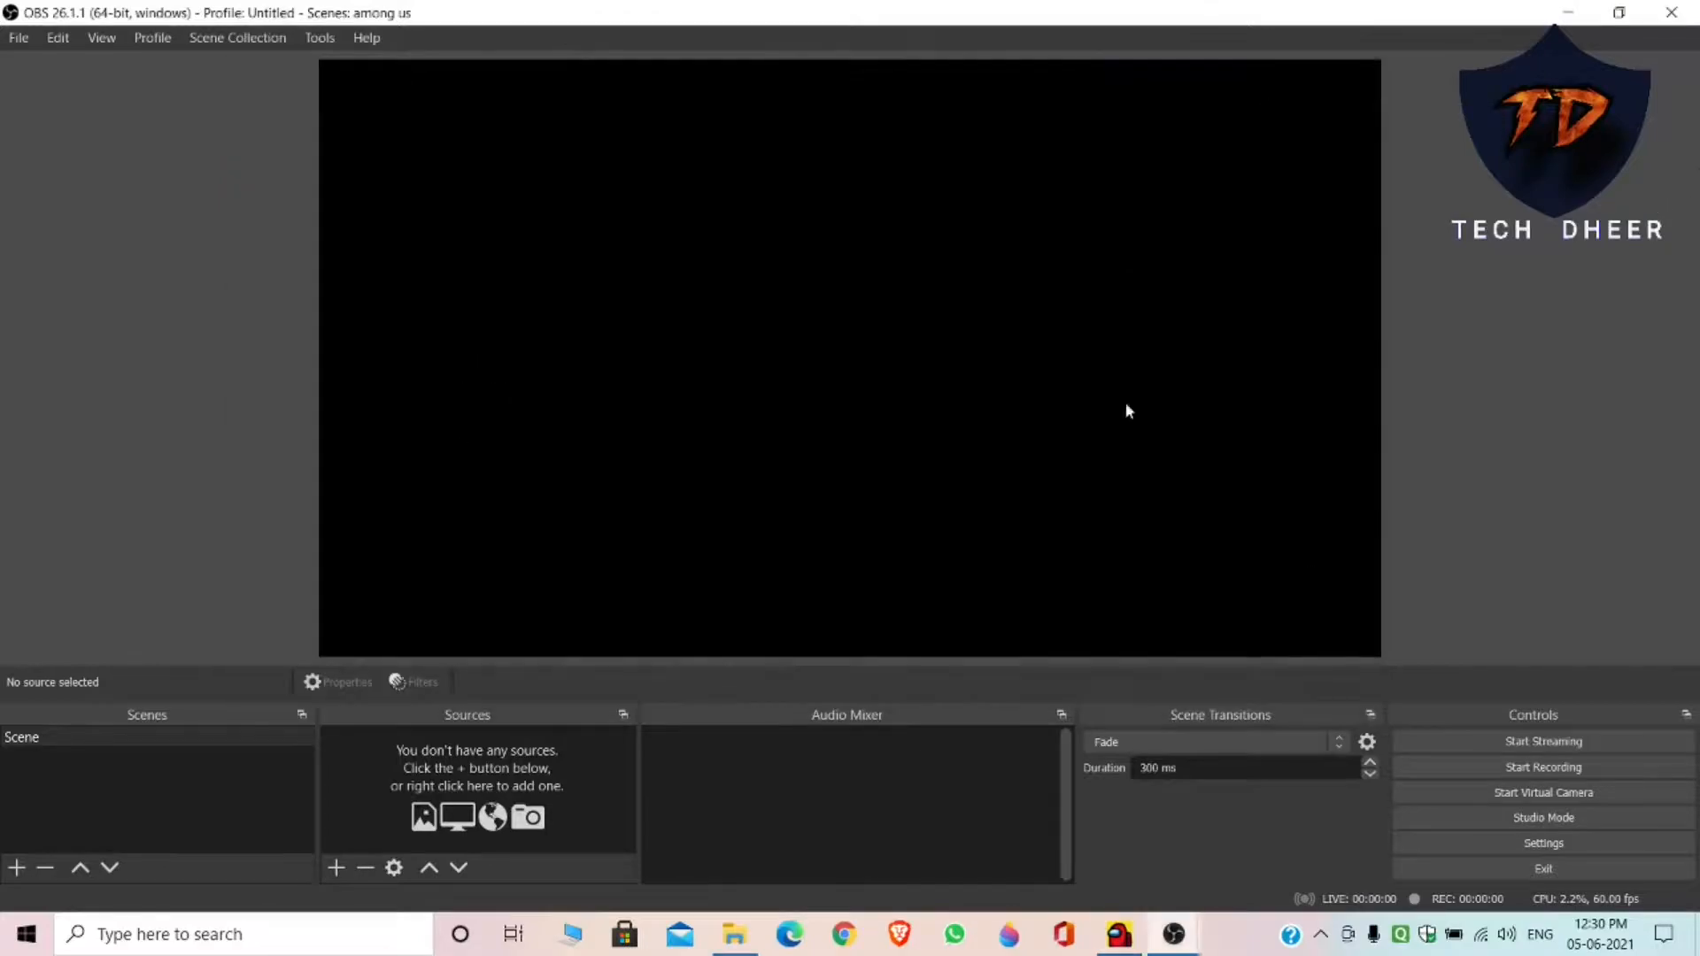
mouse_move(1173, 945)
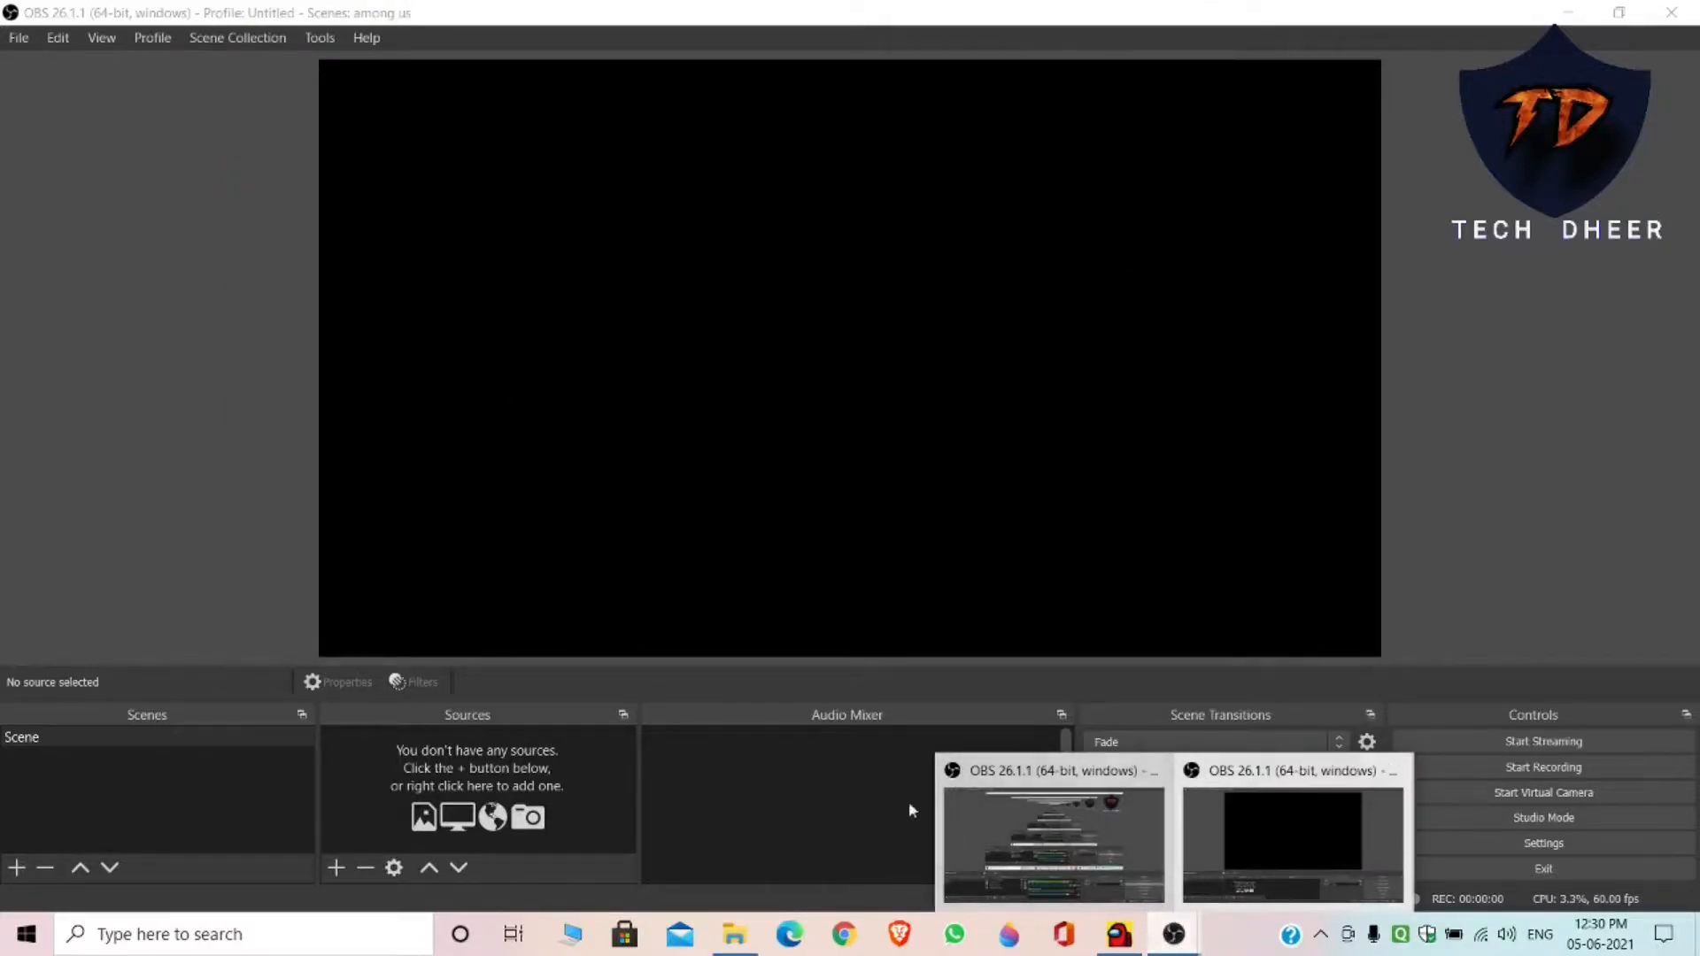
click(1053, 828)
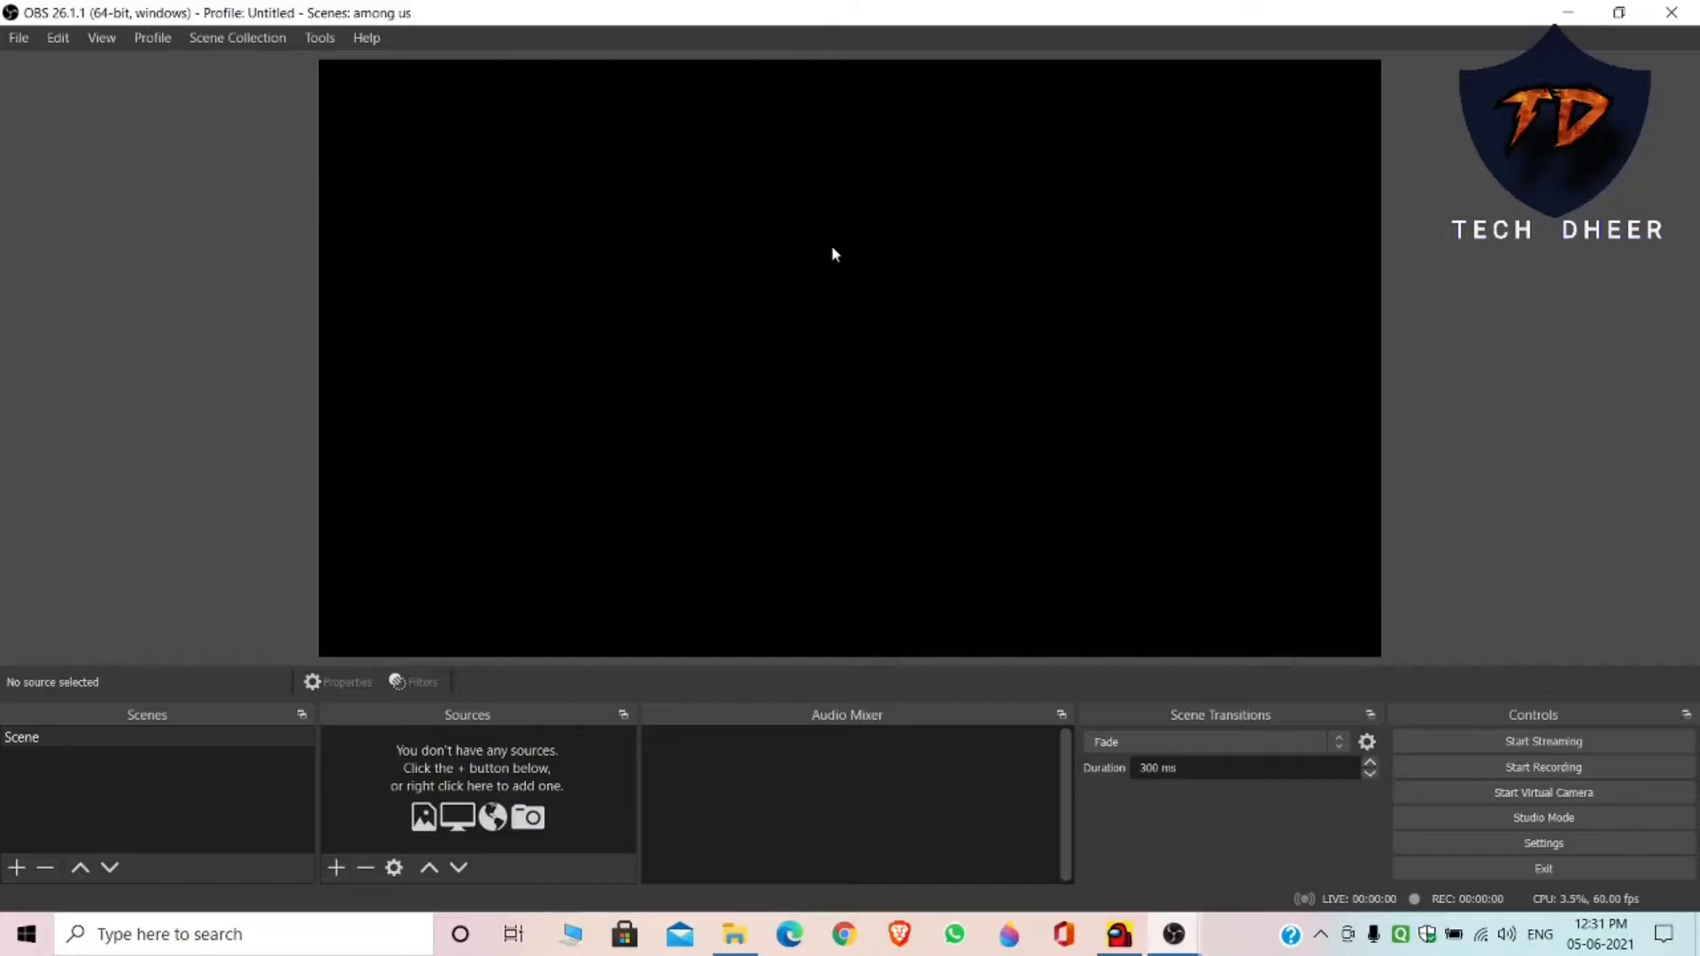
Open the settings and review the video resolution, frame rate and audio device options
click(19, 41)
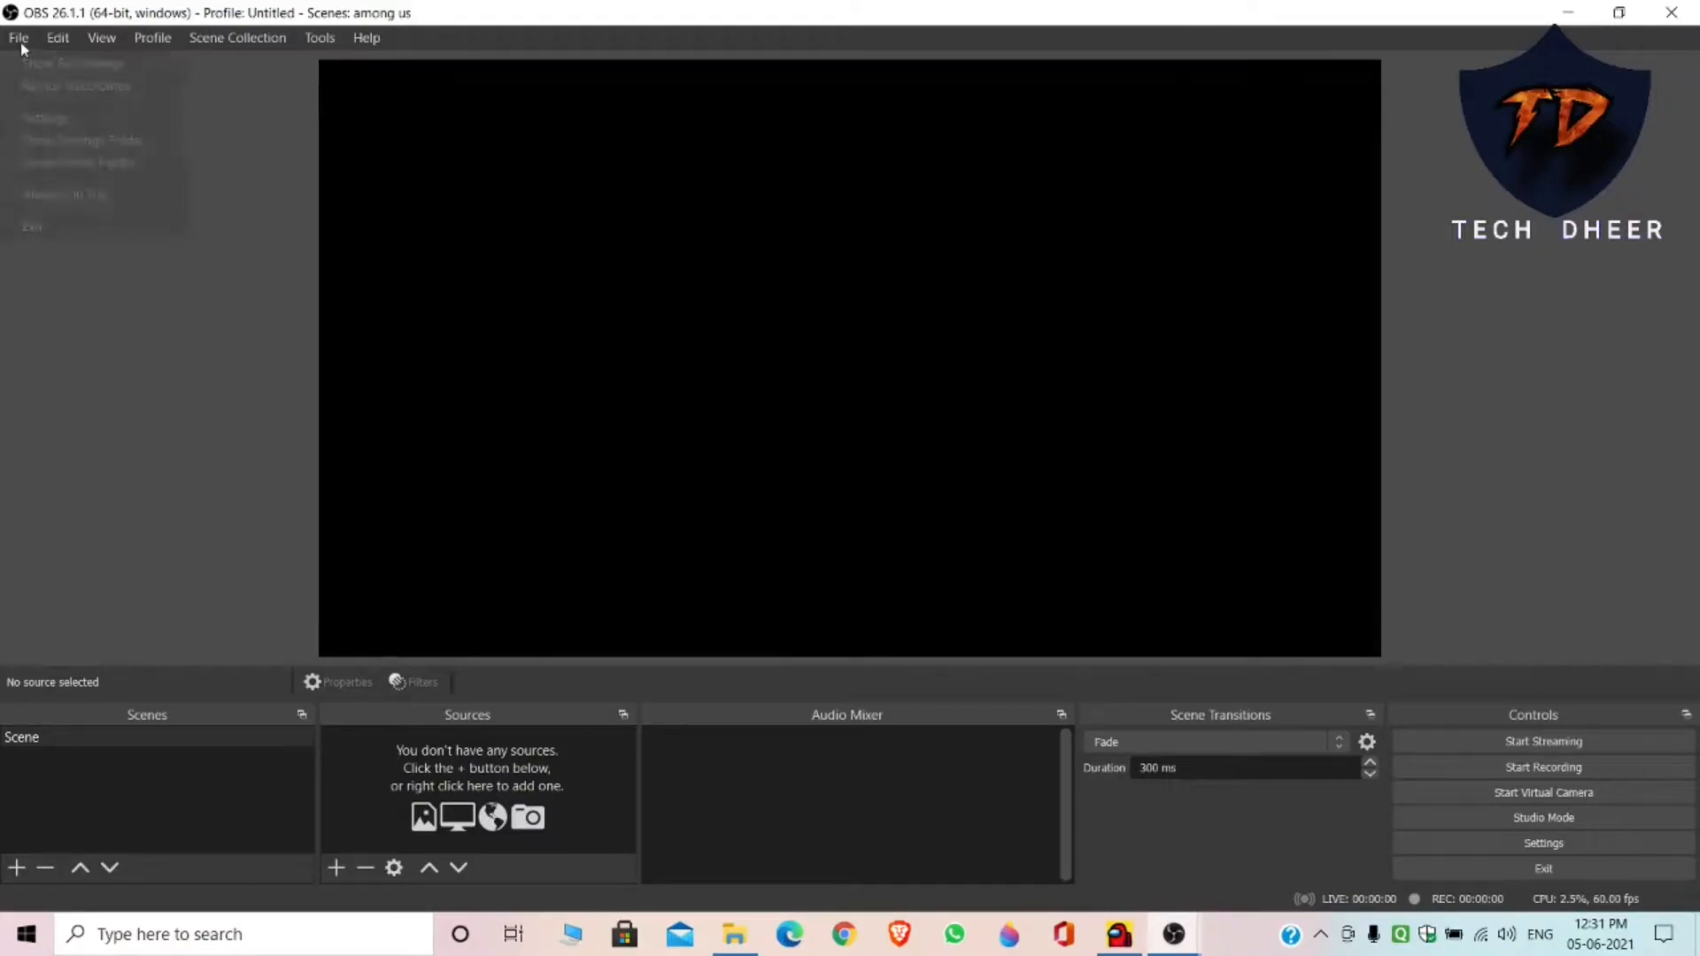
click(45, 119)
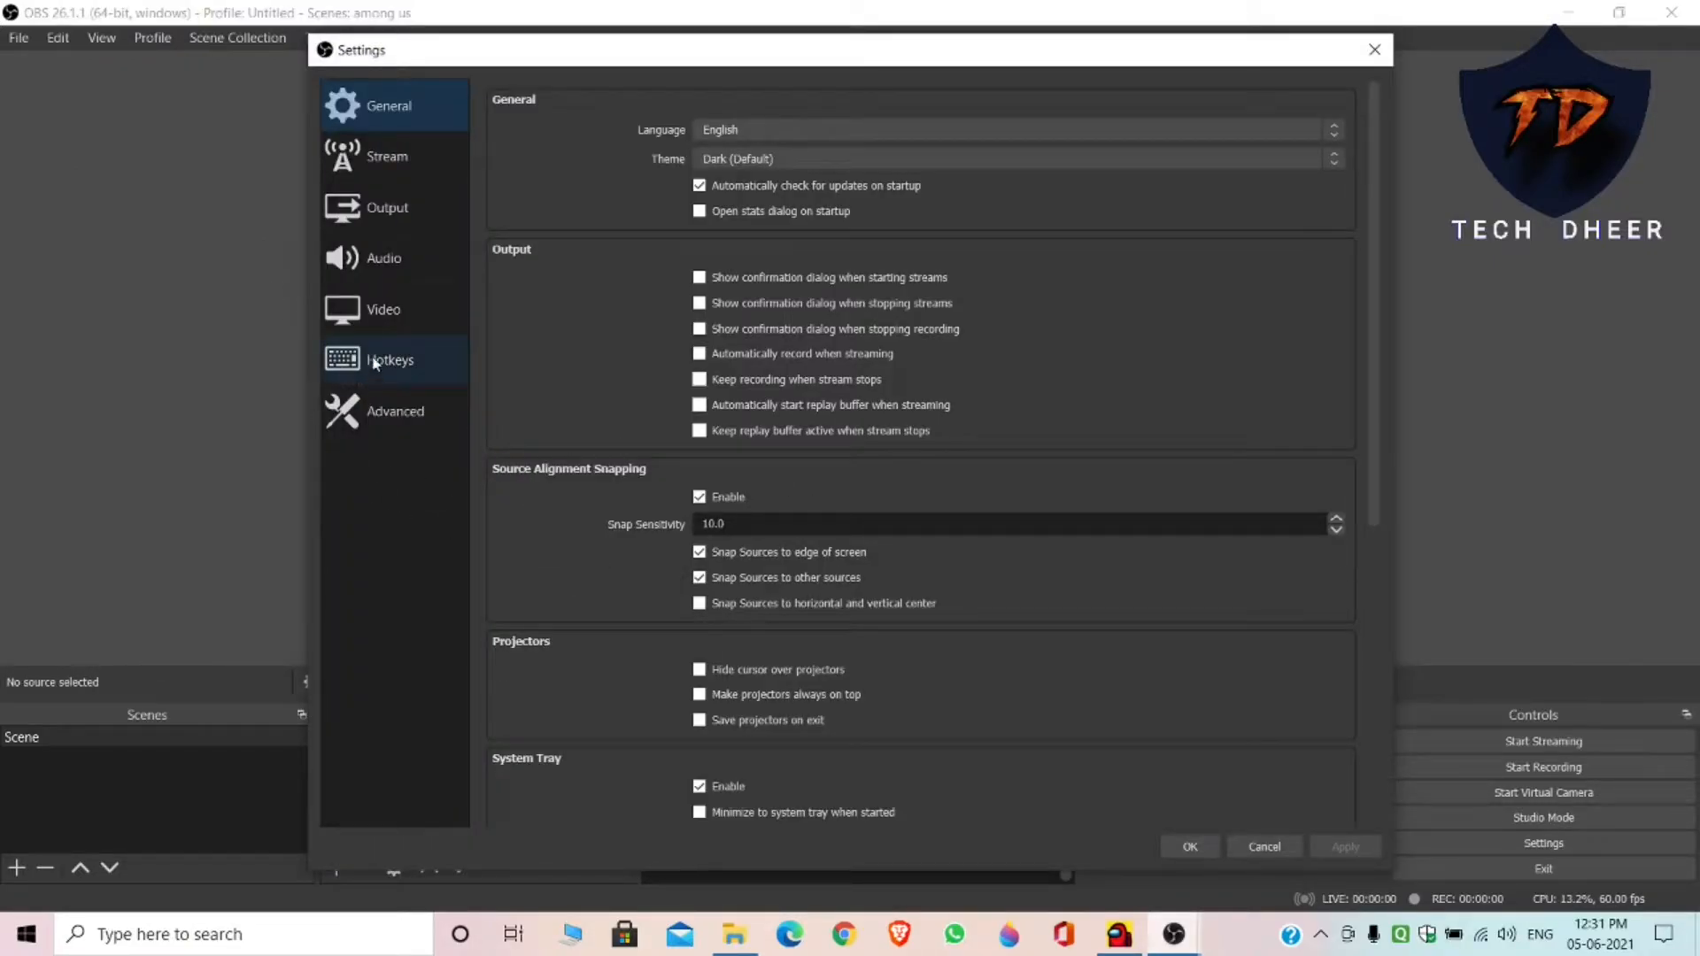
click(376, 310)
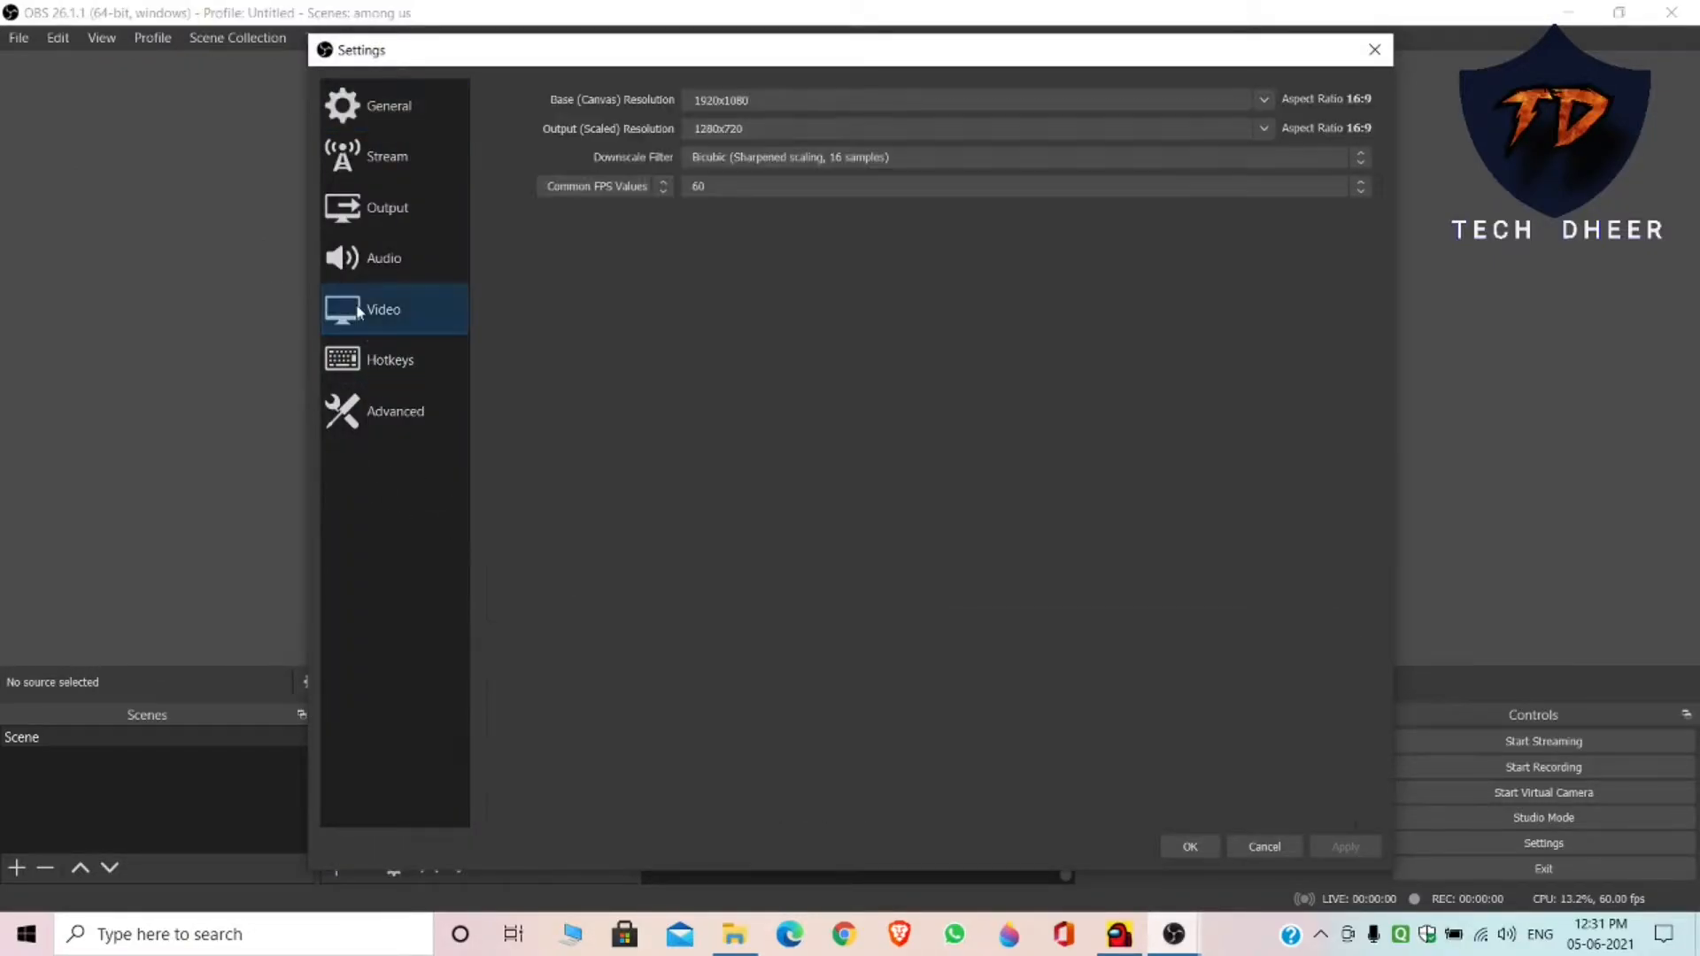
click(696, 187)
click(696, 188)
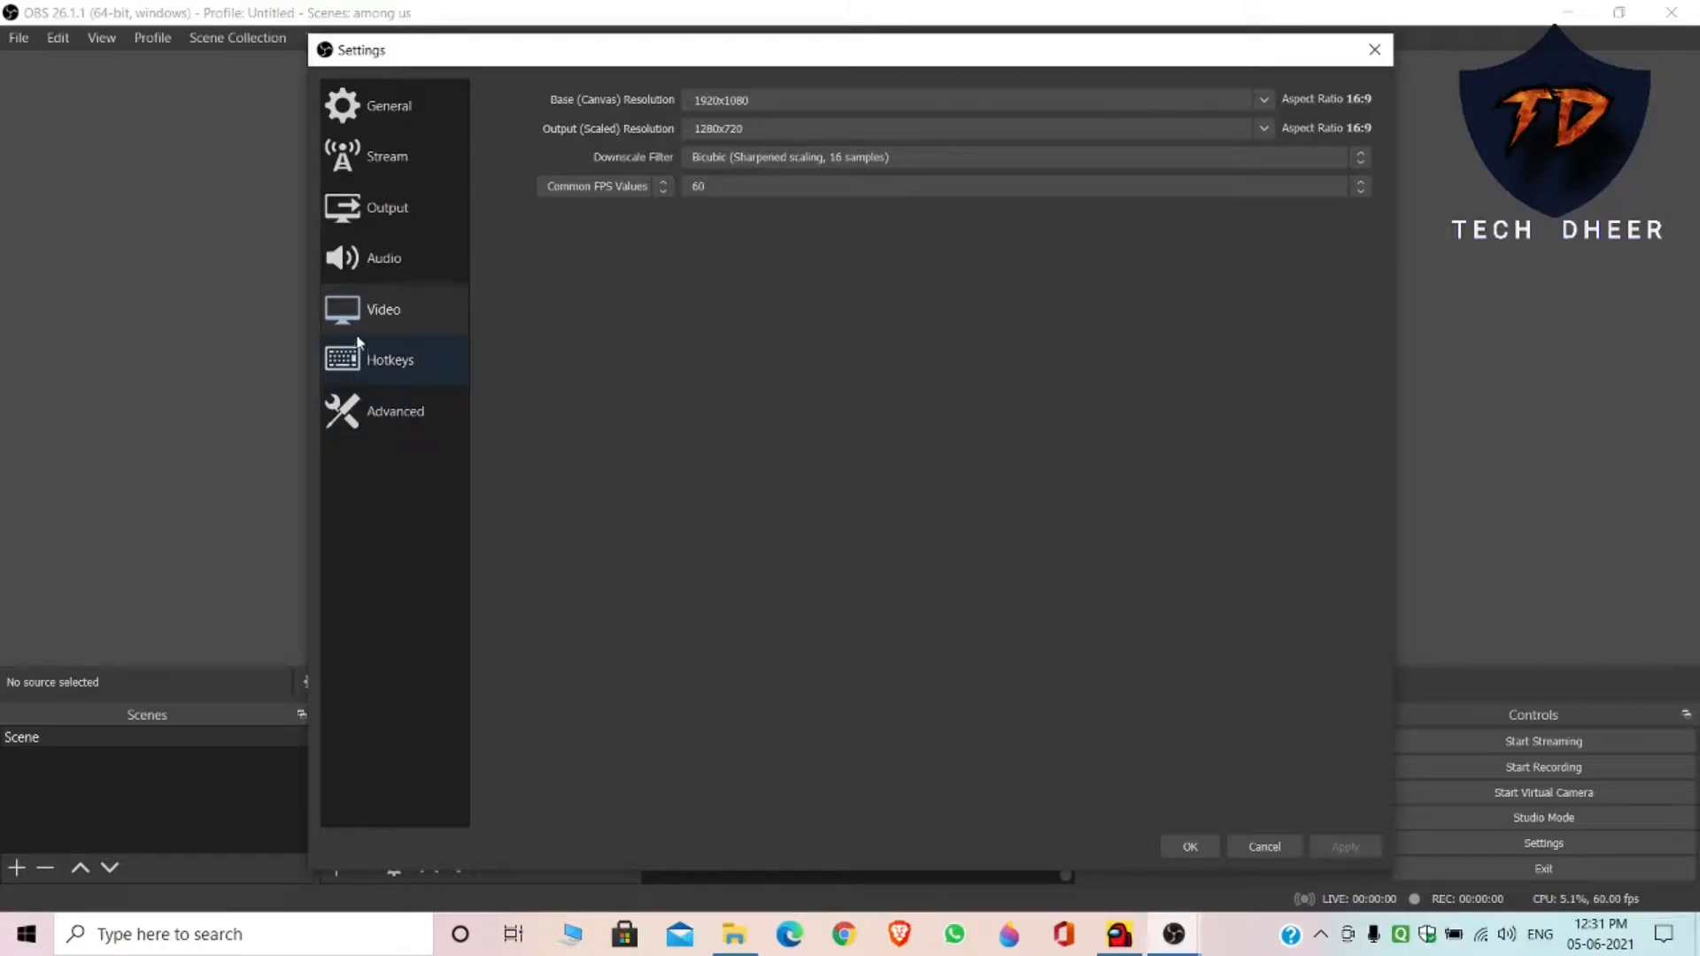
click(382, 259)
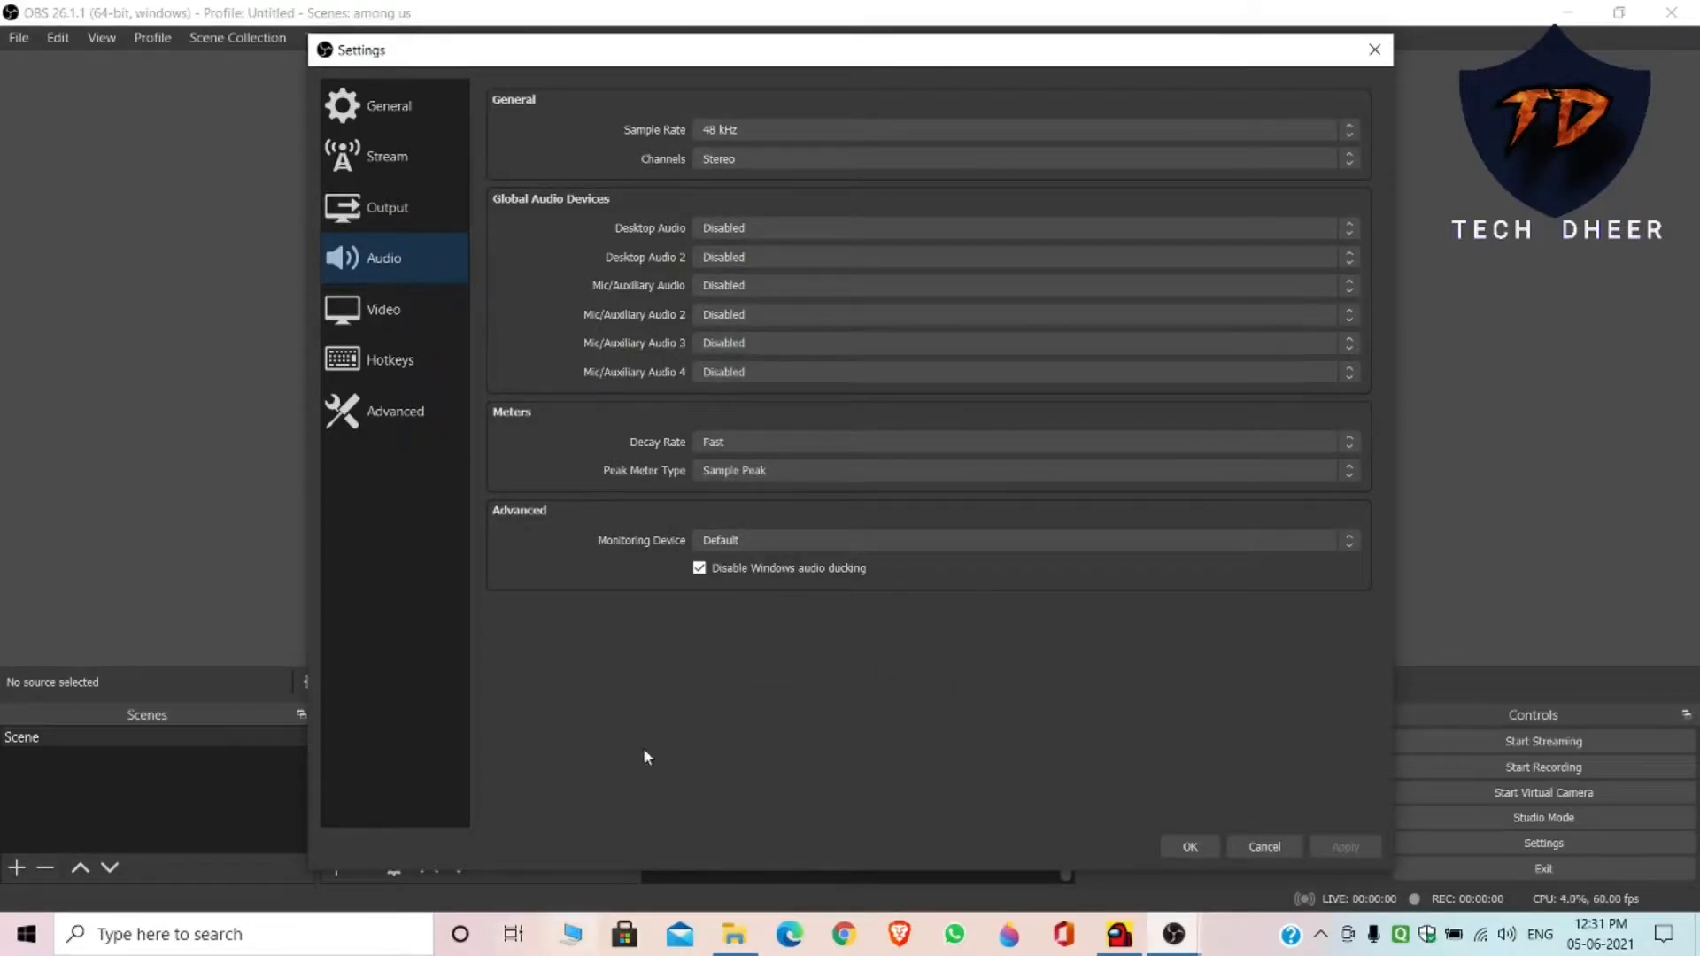
mouse_move(981, 53)
mouse_down()
mouse_move(997, 4)
mouse_move(980, 51)
mouse_up()
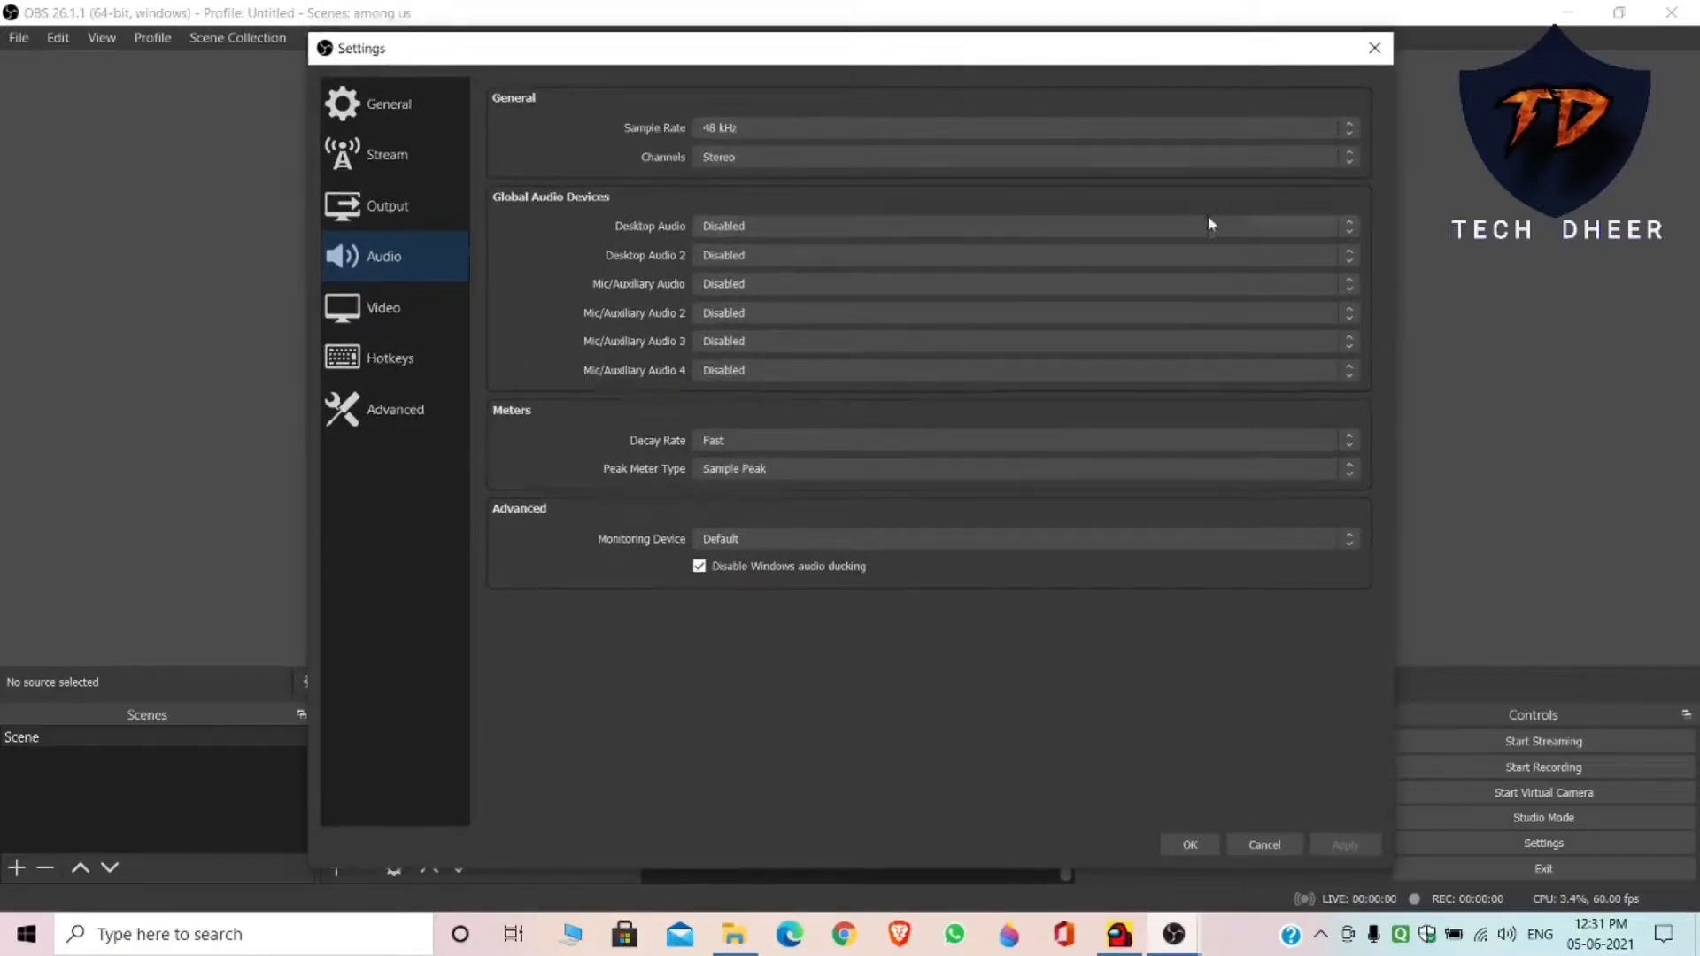
Examine the output mode and the streaming, recording, audio track and replay buffer output settings
click(378, 209)
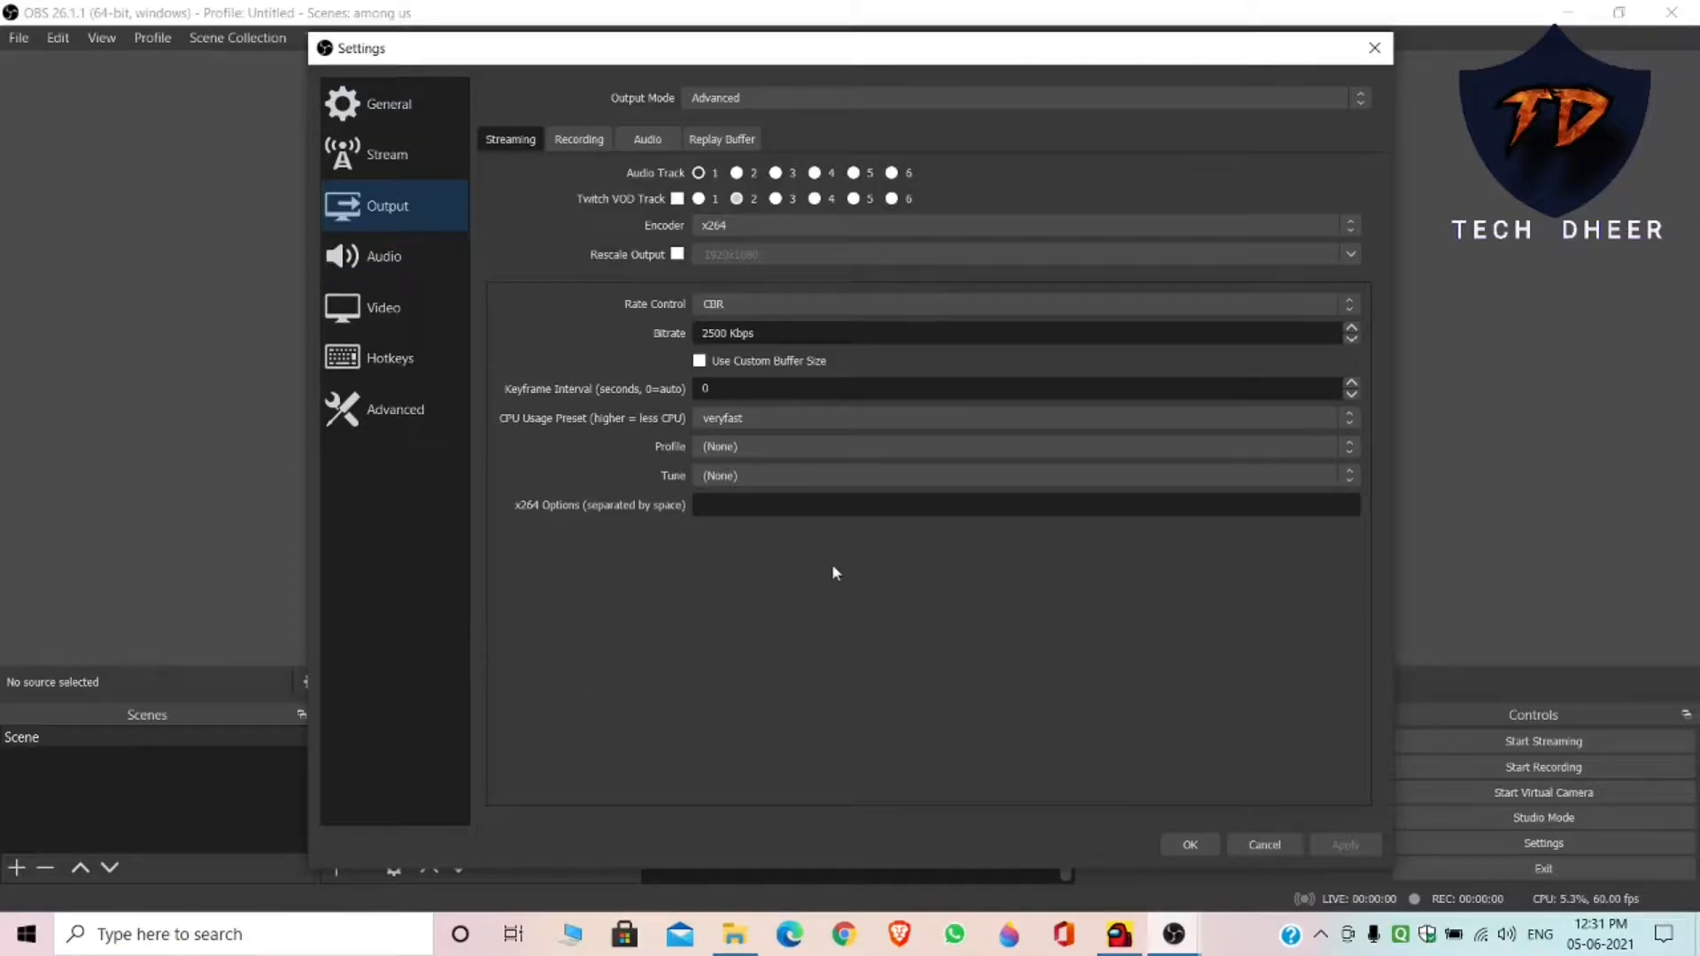
click(799, 99)
click(799, 99)
click(581, 142)
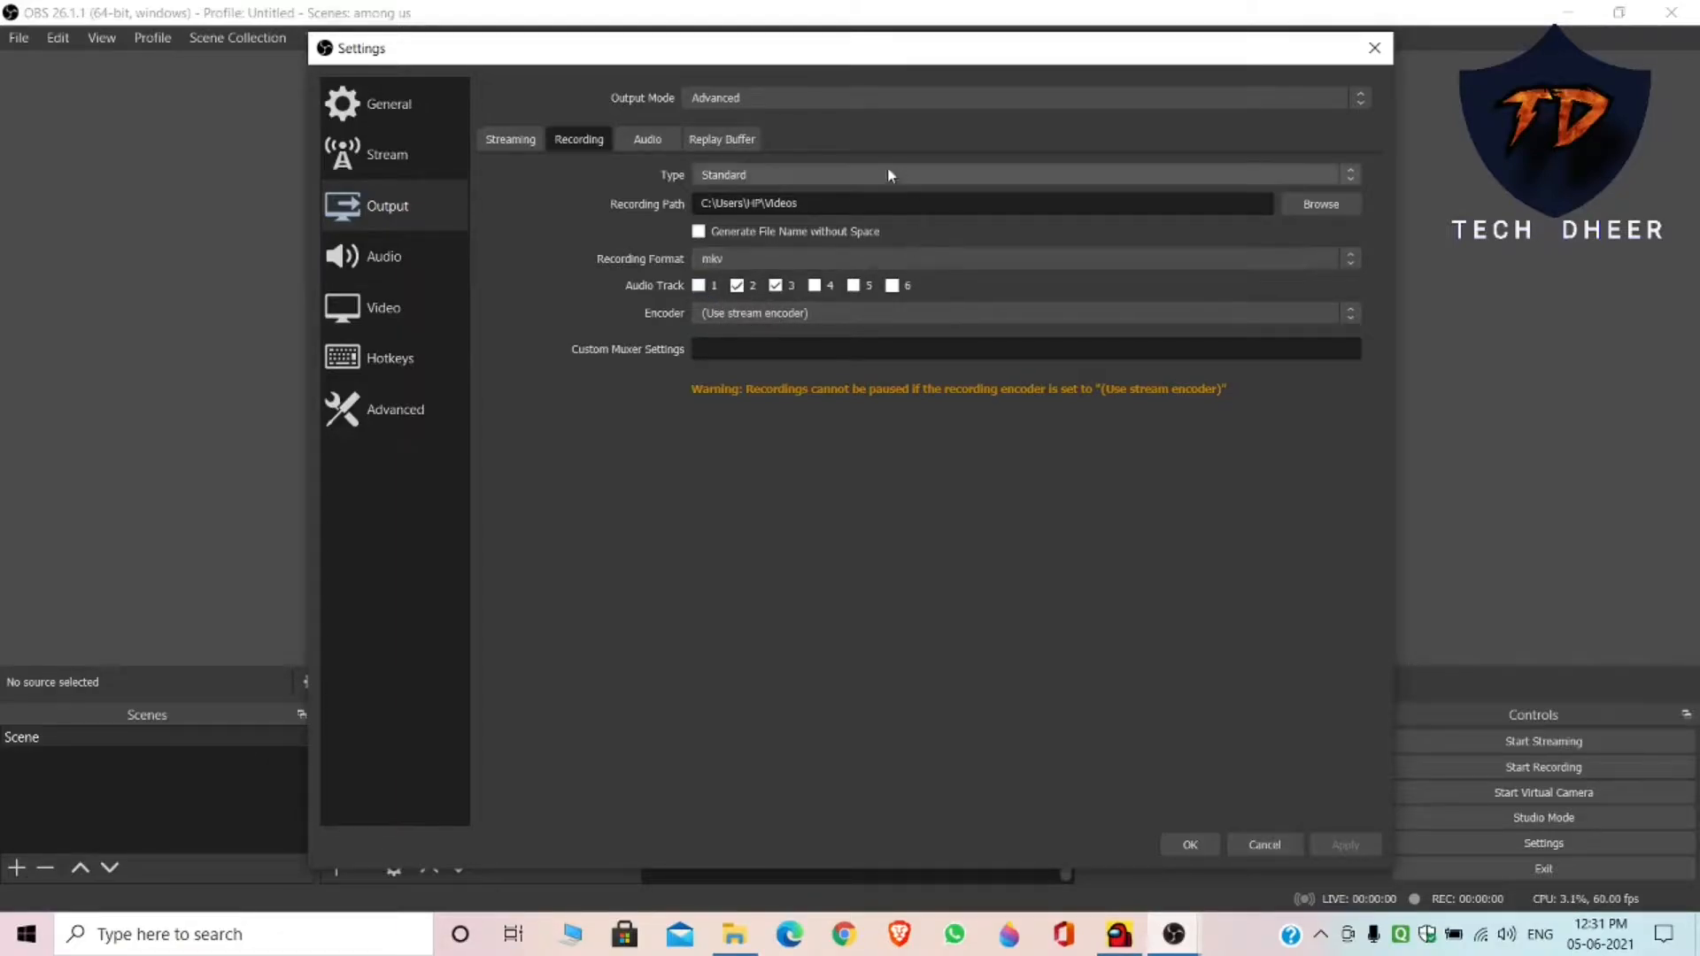
click(657, 142)
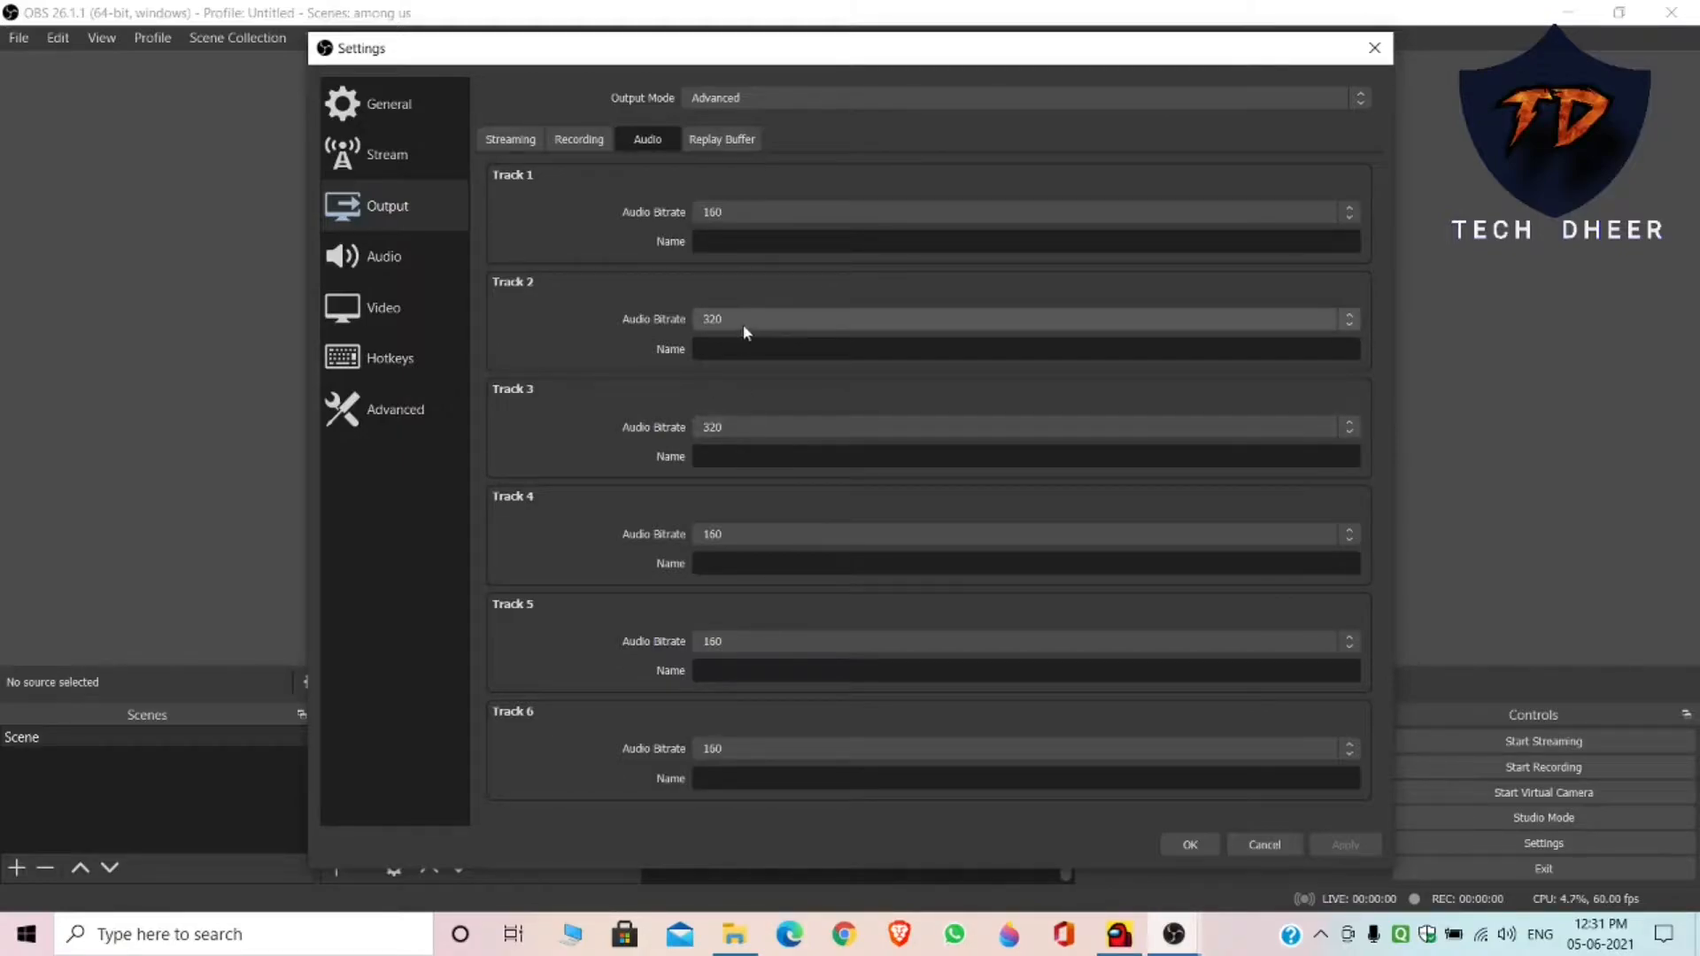
click(731, 145)
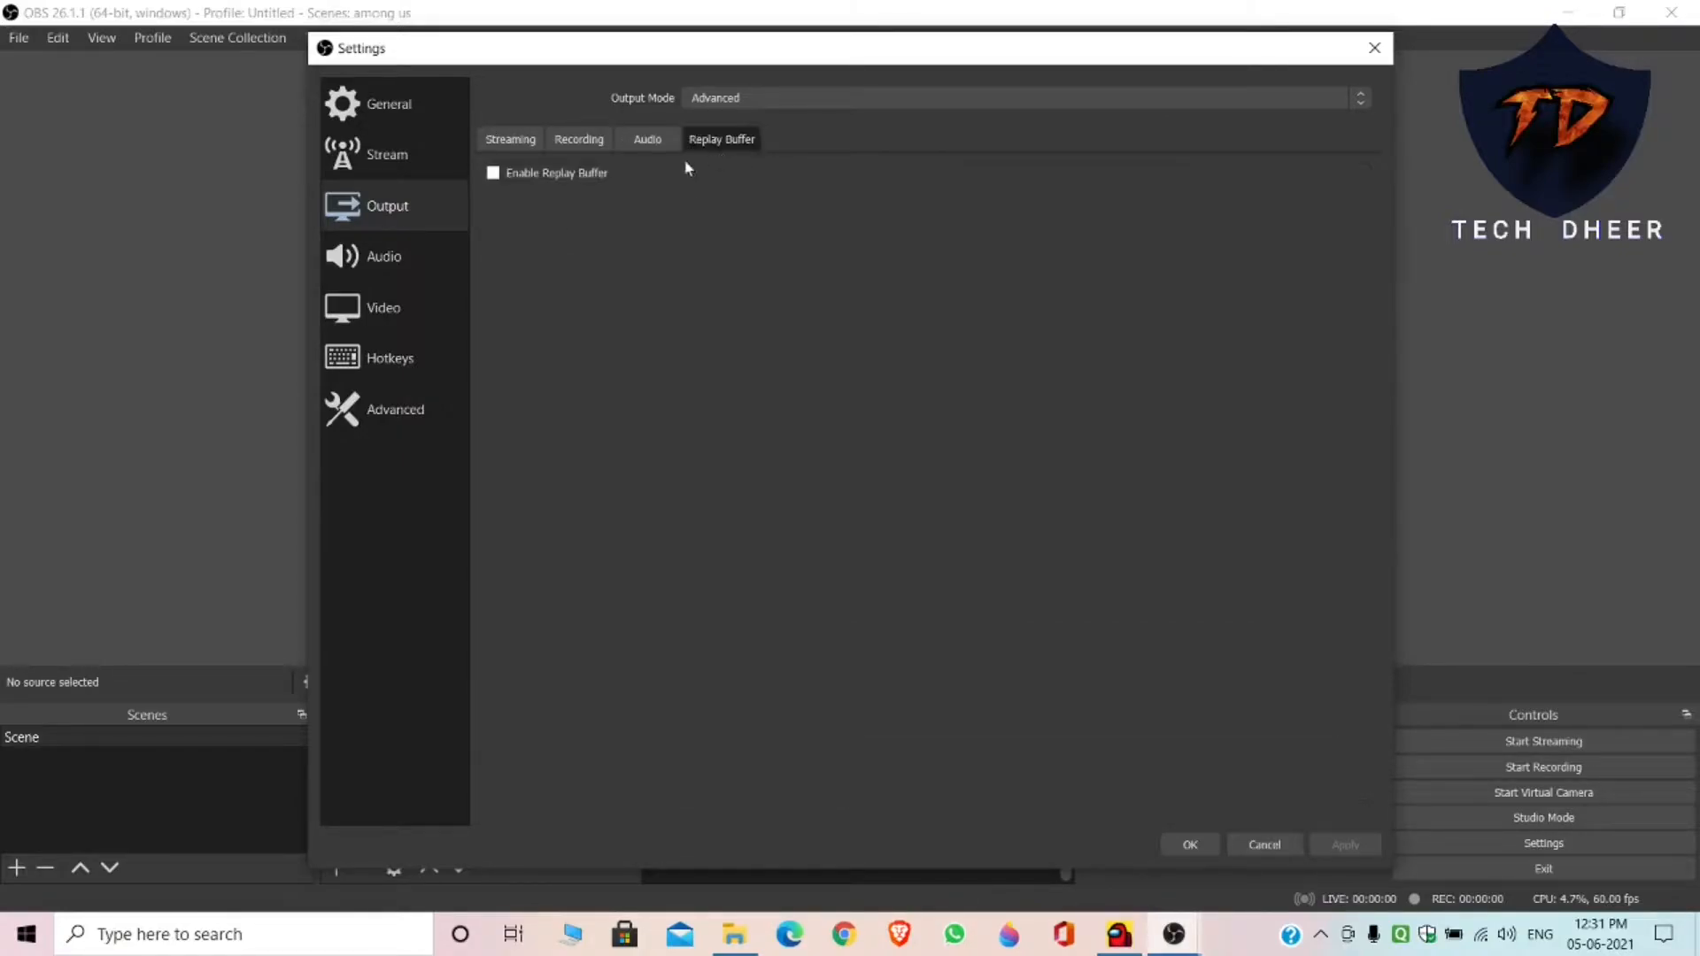
click(510, 140)
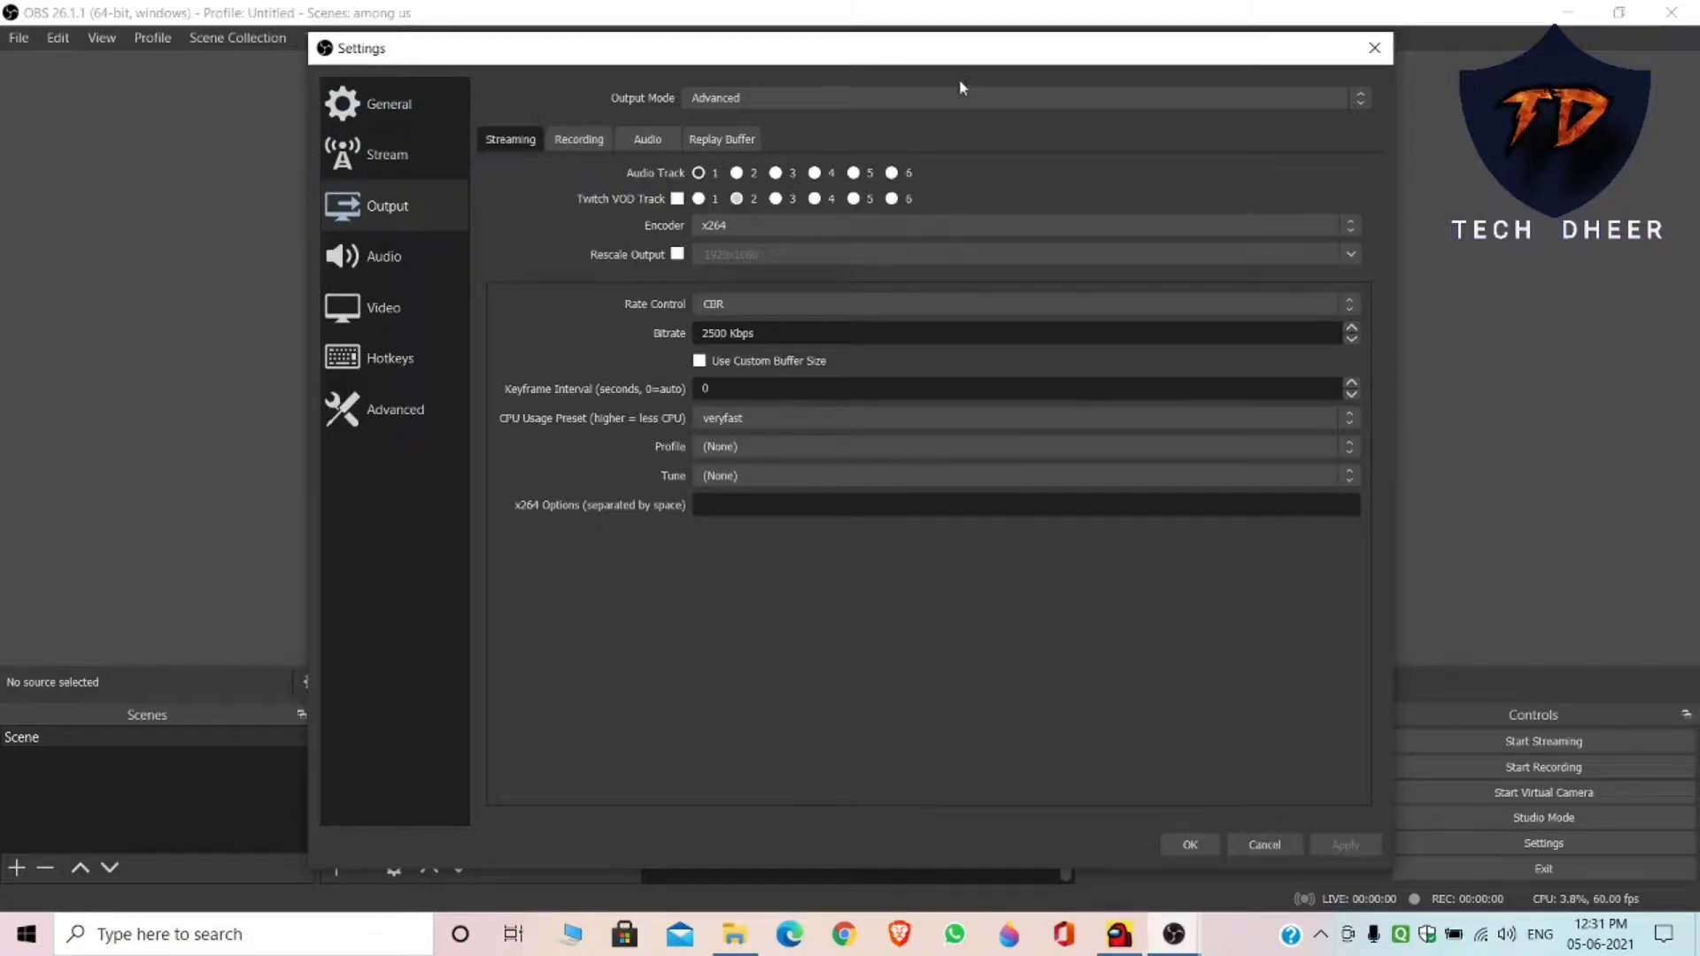
Review the general, hotkey and advanced settings, including the available video renderers
click(374, 173)
click(379, 108)
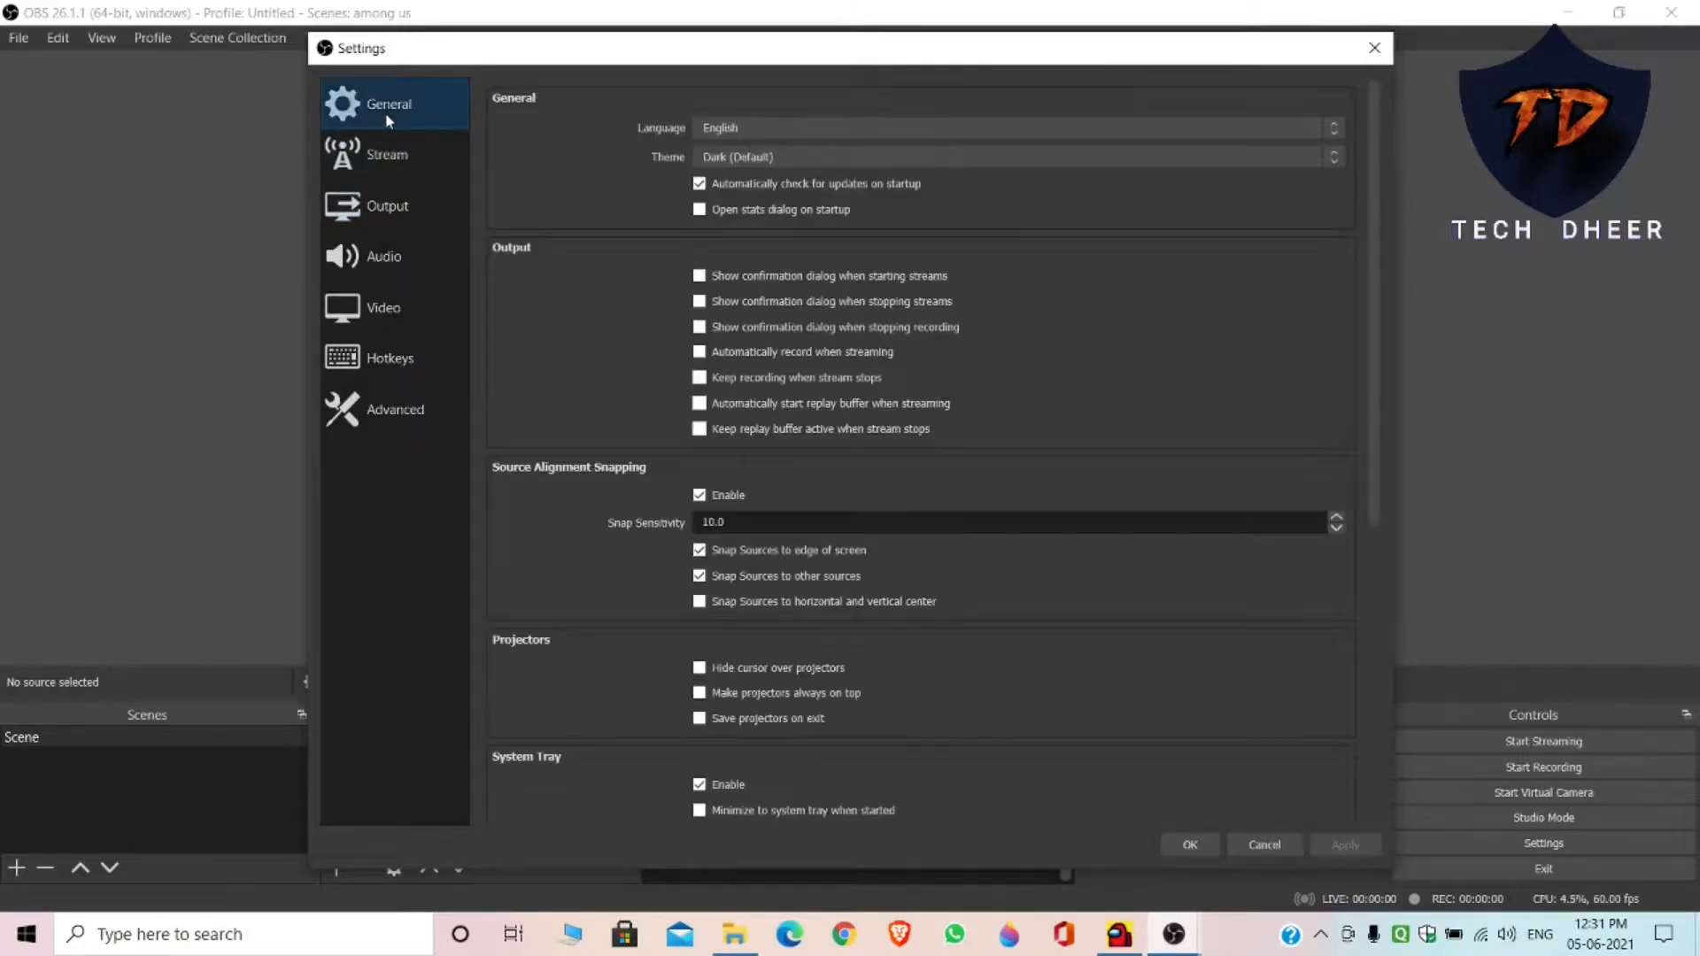
click(400, 369)
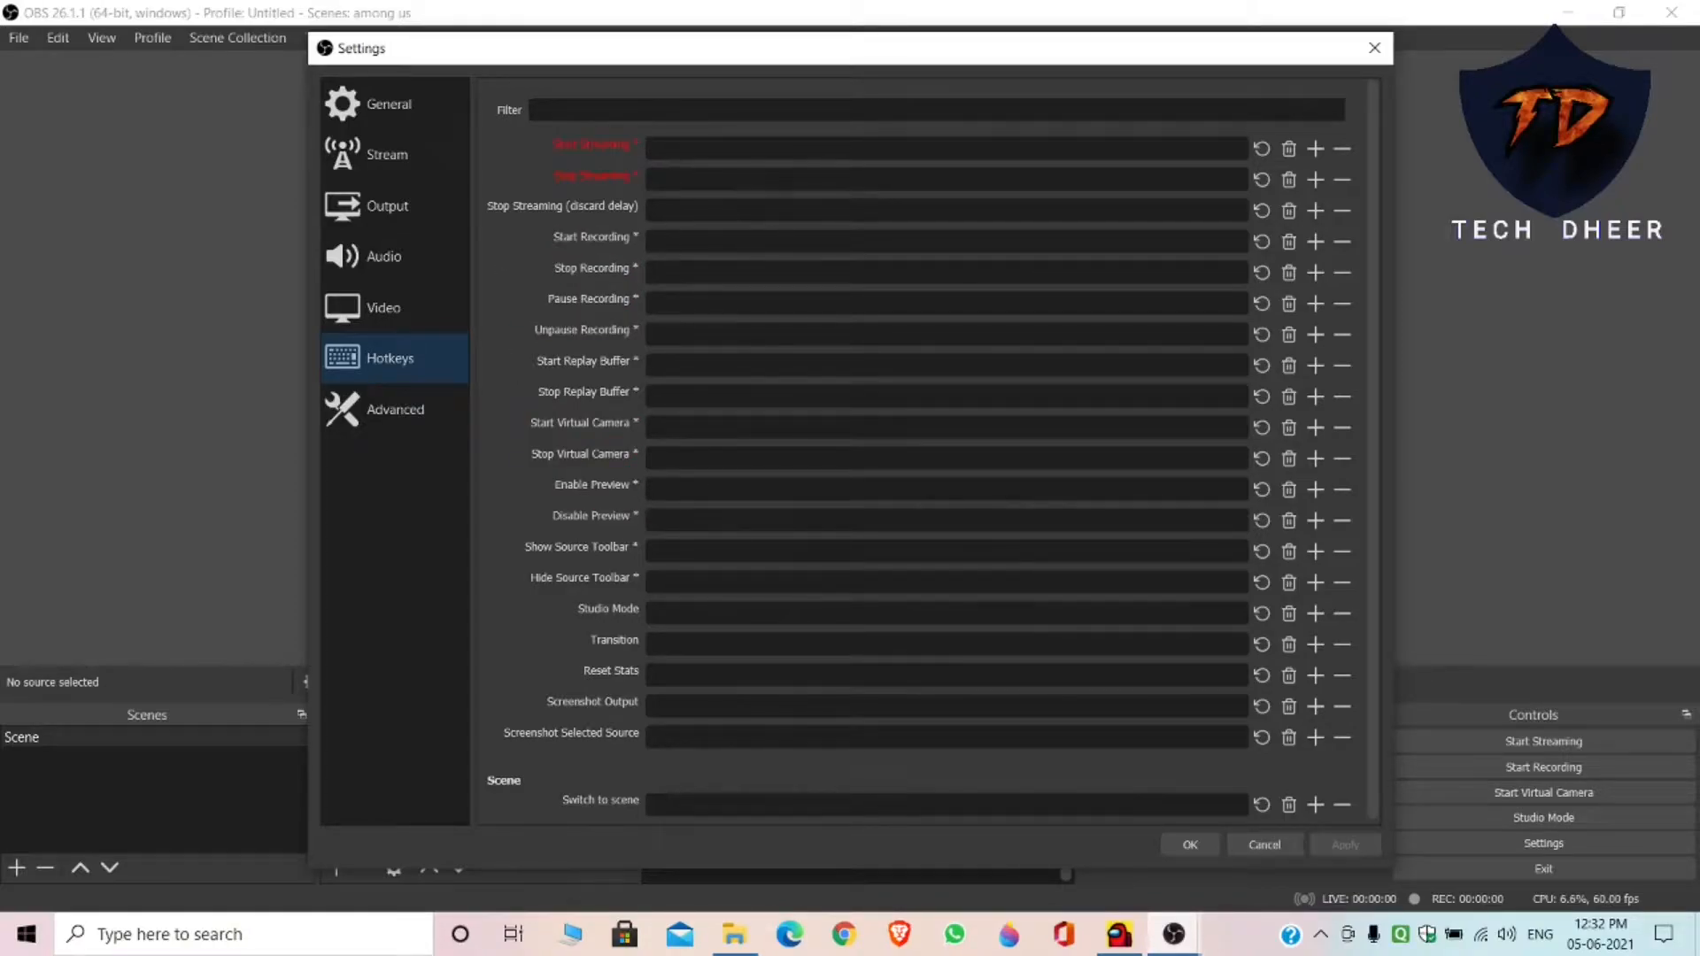
scroll(947, 549, down, 2)
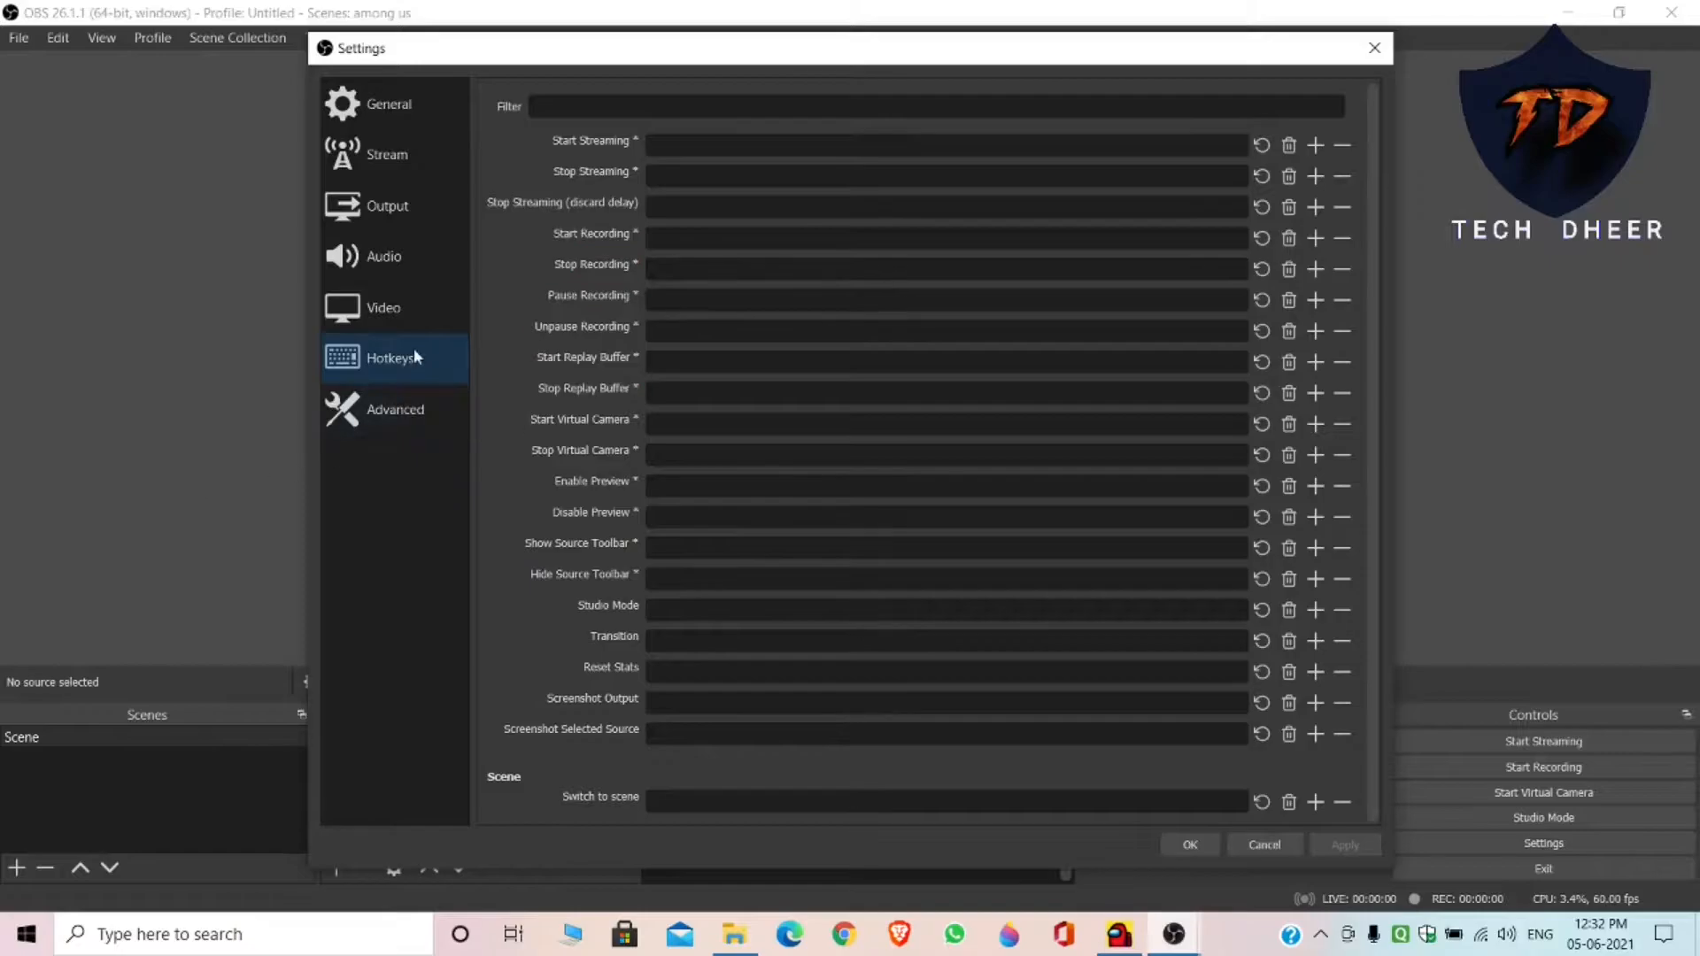
click(357, 392)
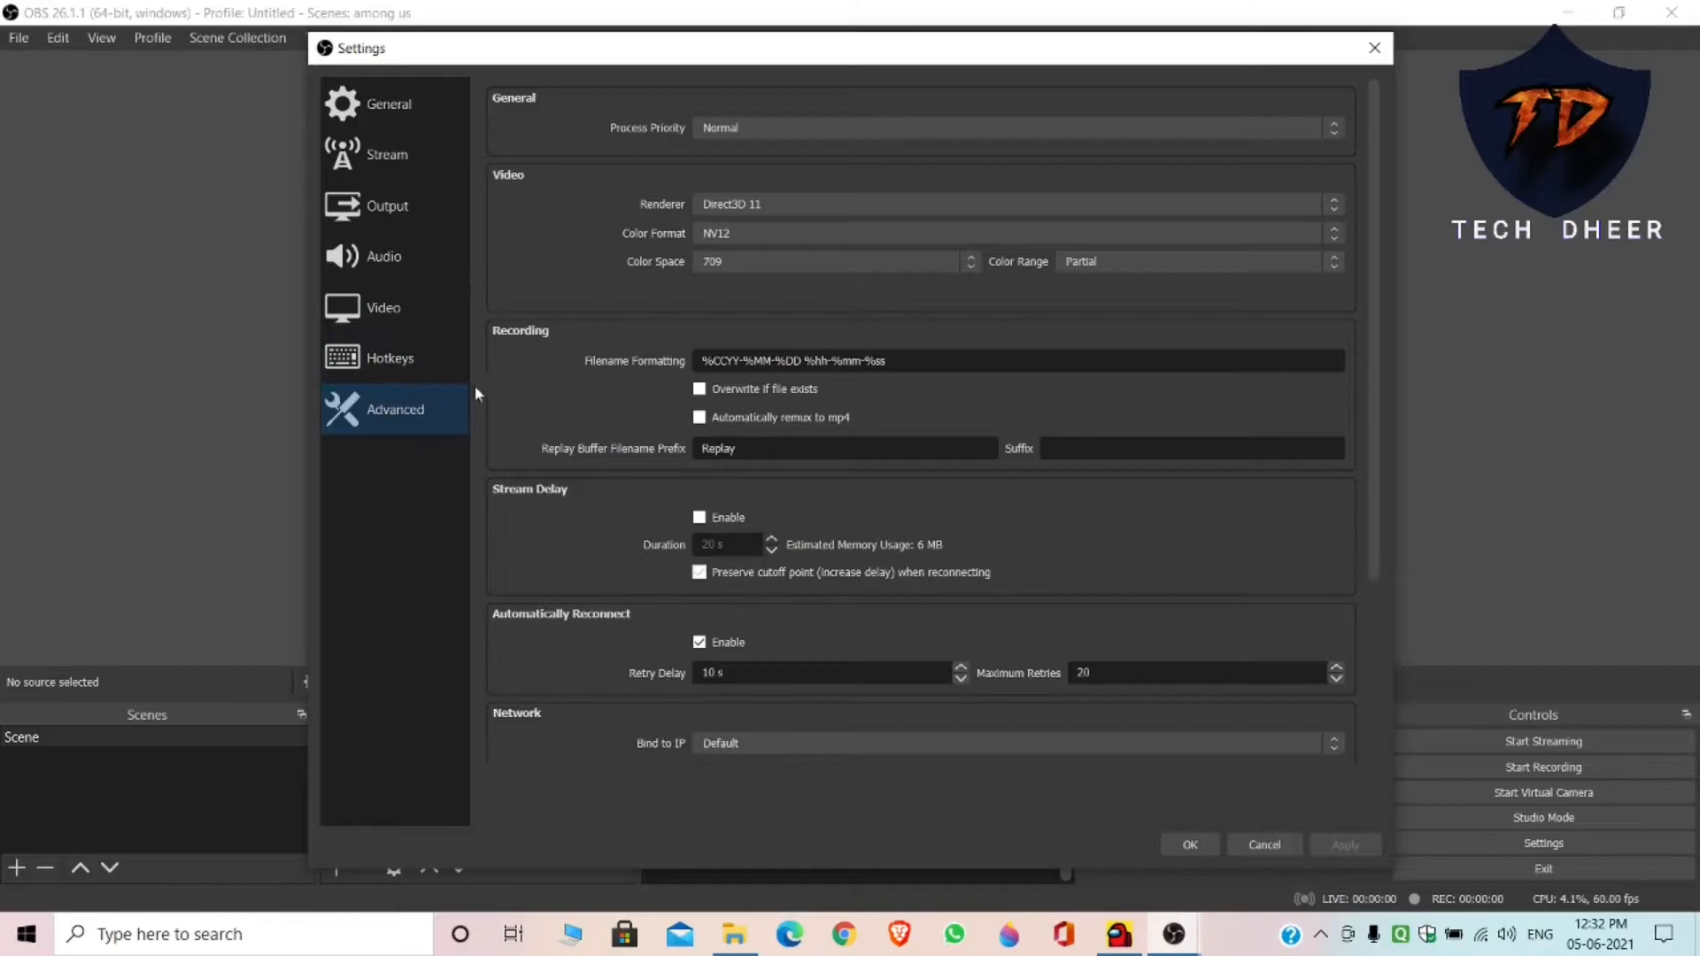
click(789, 203)
click(761, 222)
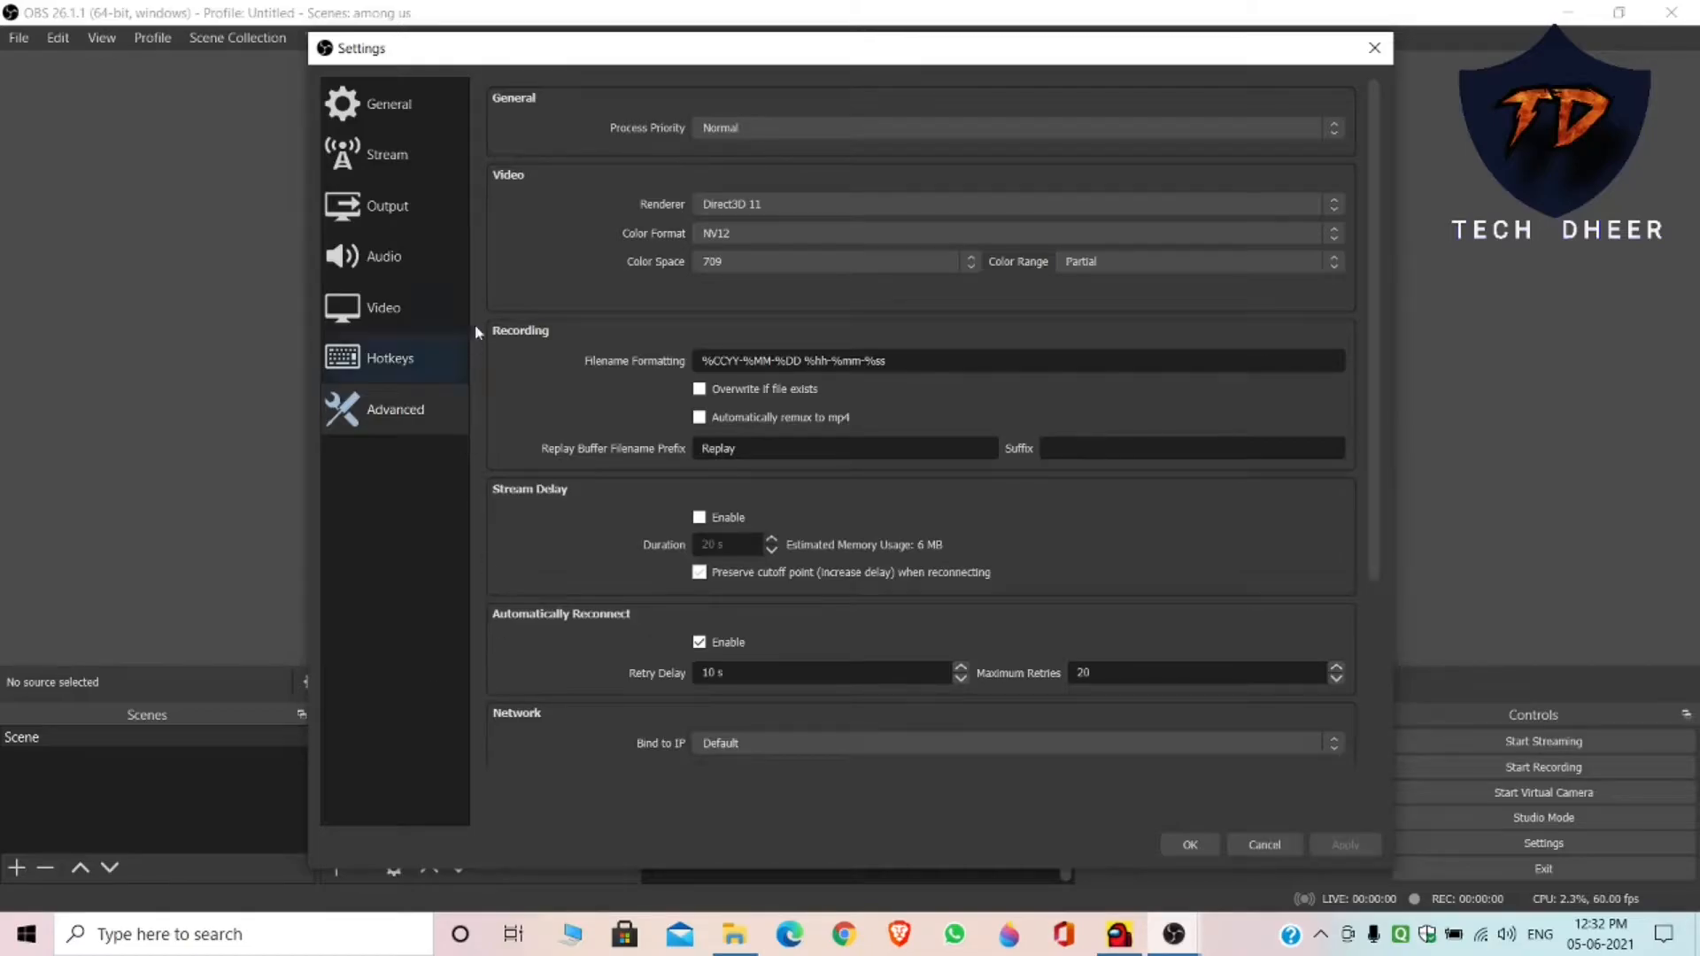
Go back over the hotkey, video and audio settings and the output options for recording, audio tracks and replay buffer
click(386, 372)
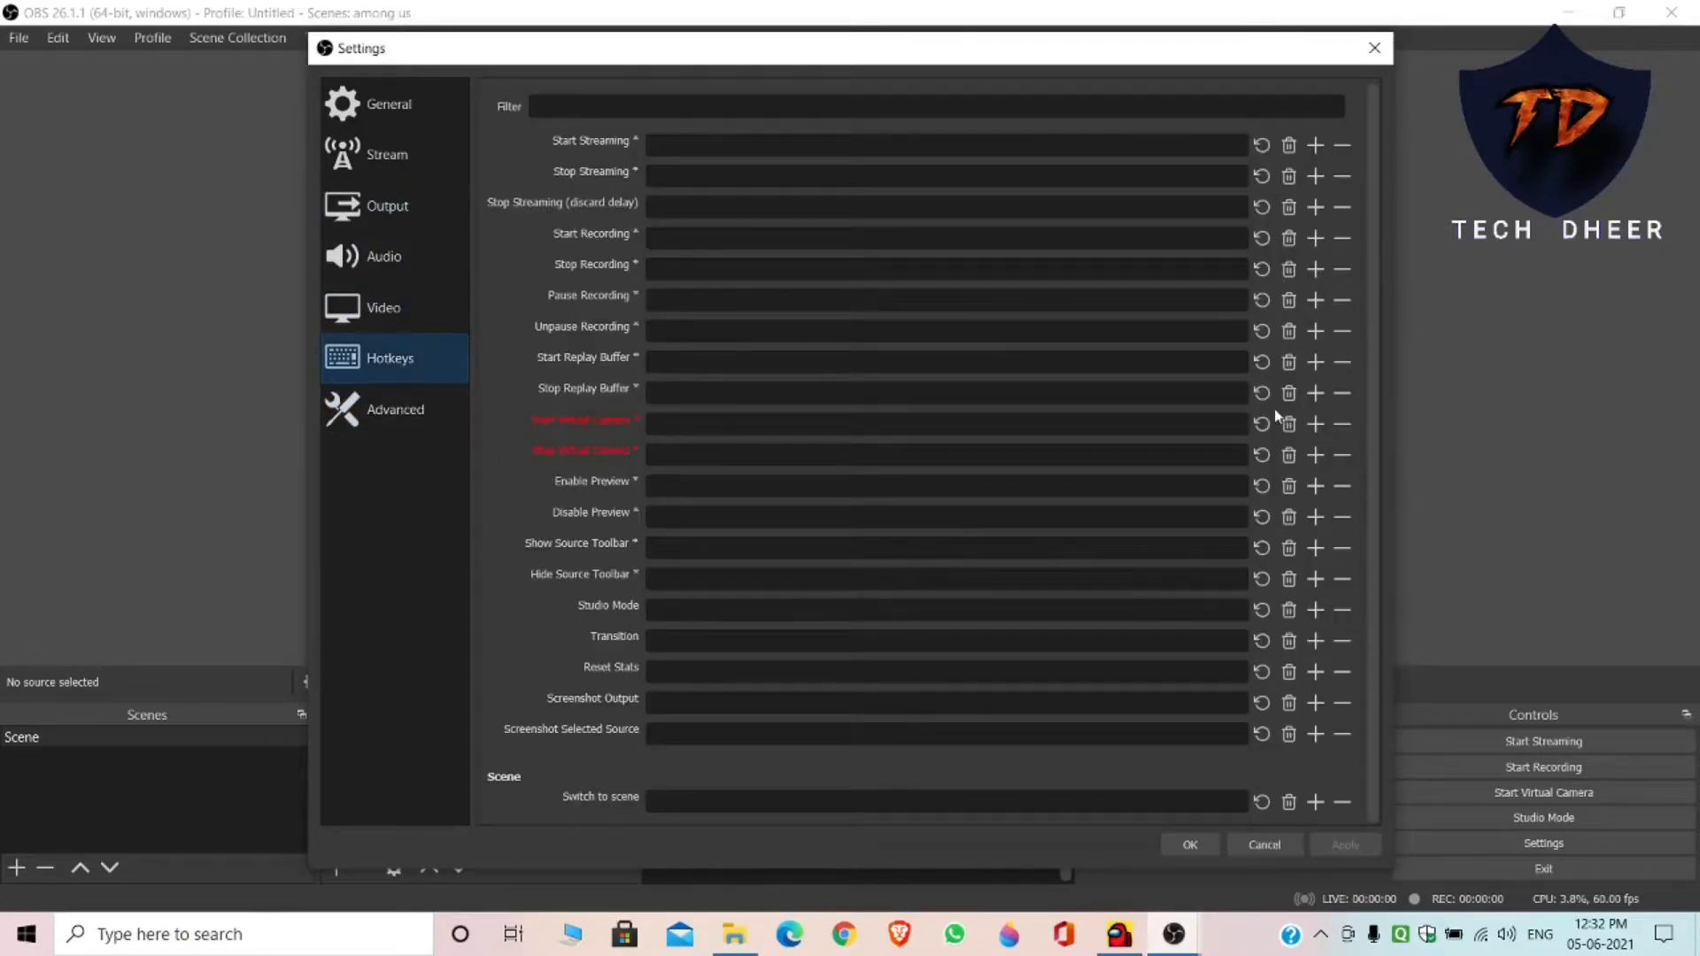
click(420, 317)
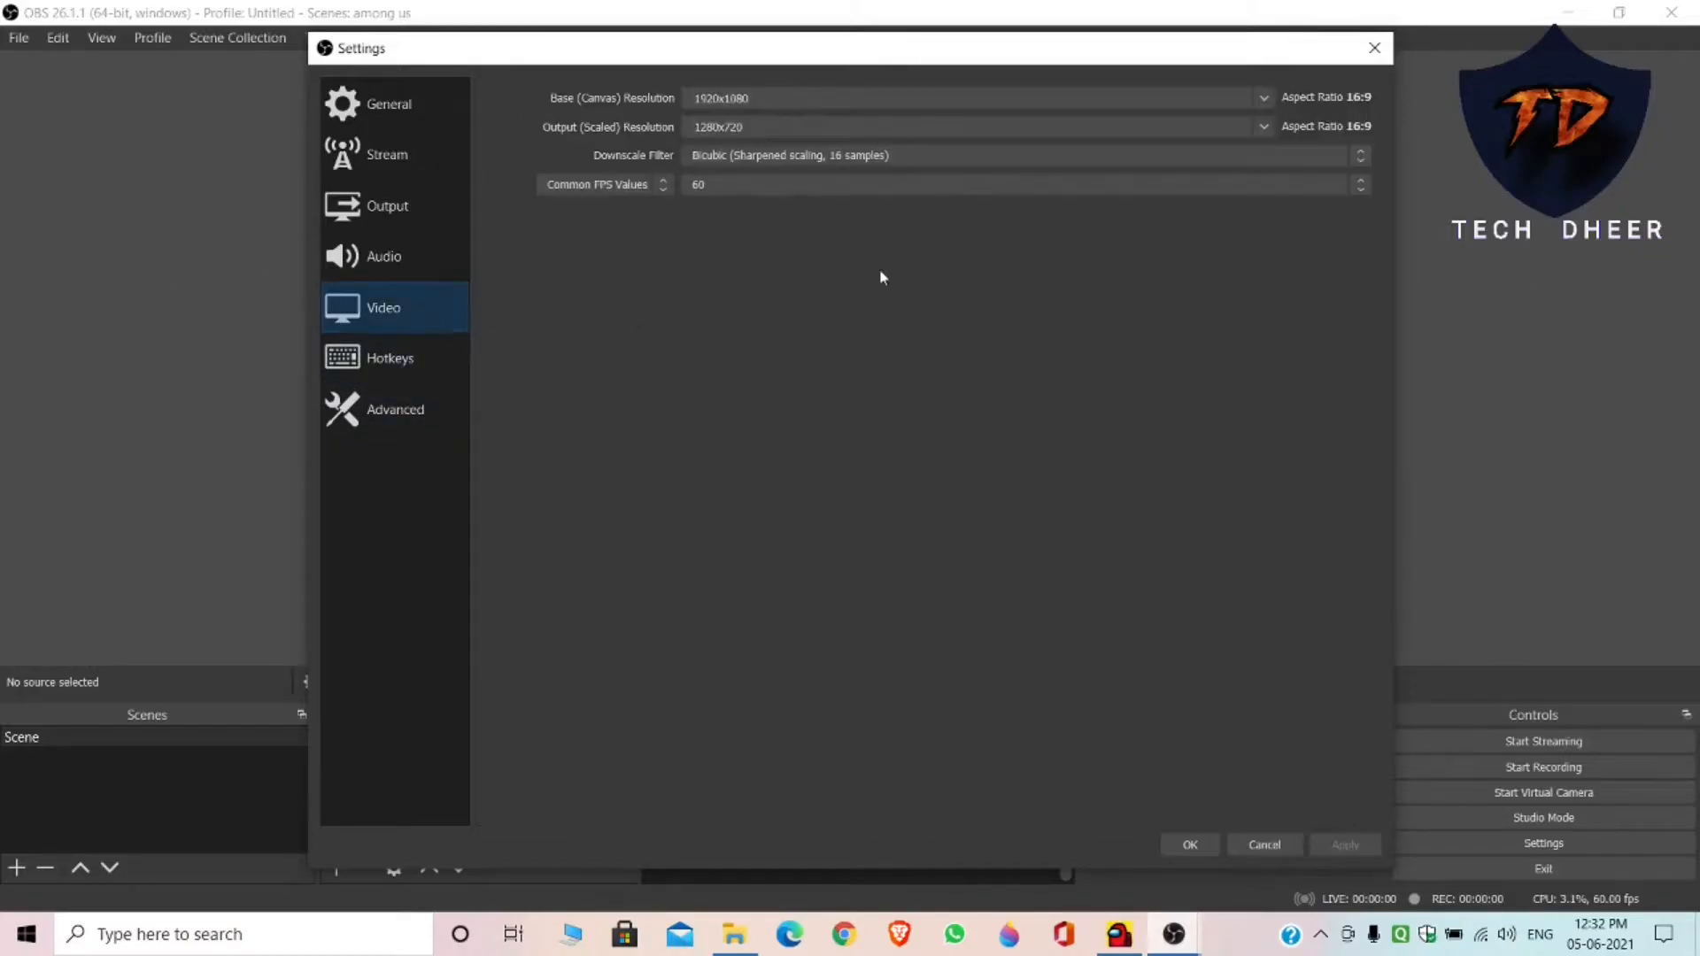
click(386, 276)
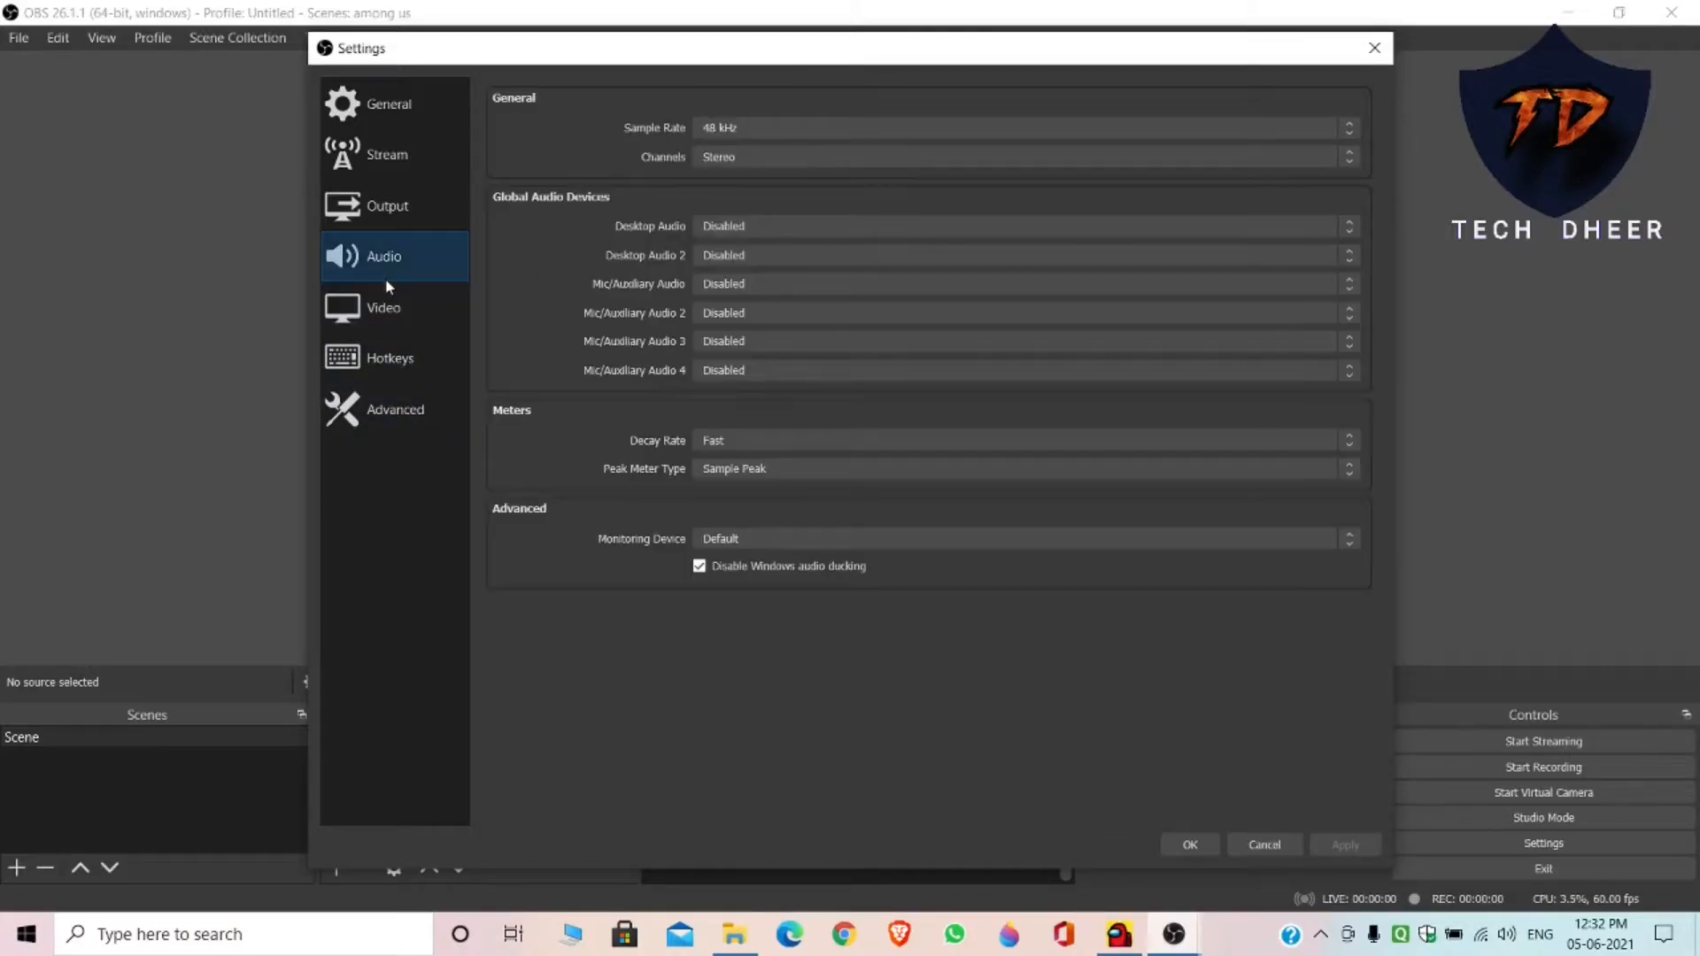
click(372, 312)
click(366, 276)
click(381, 230)
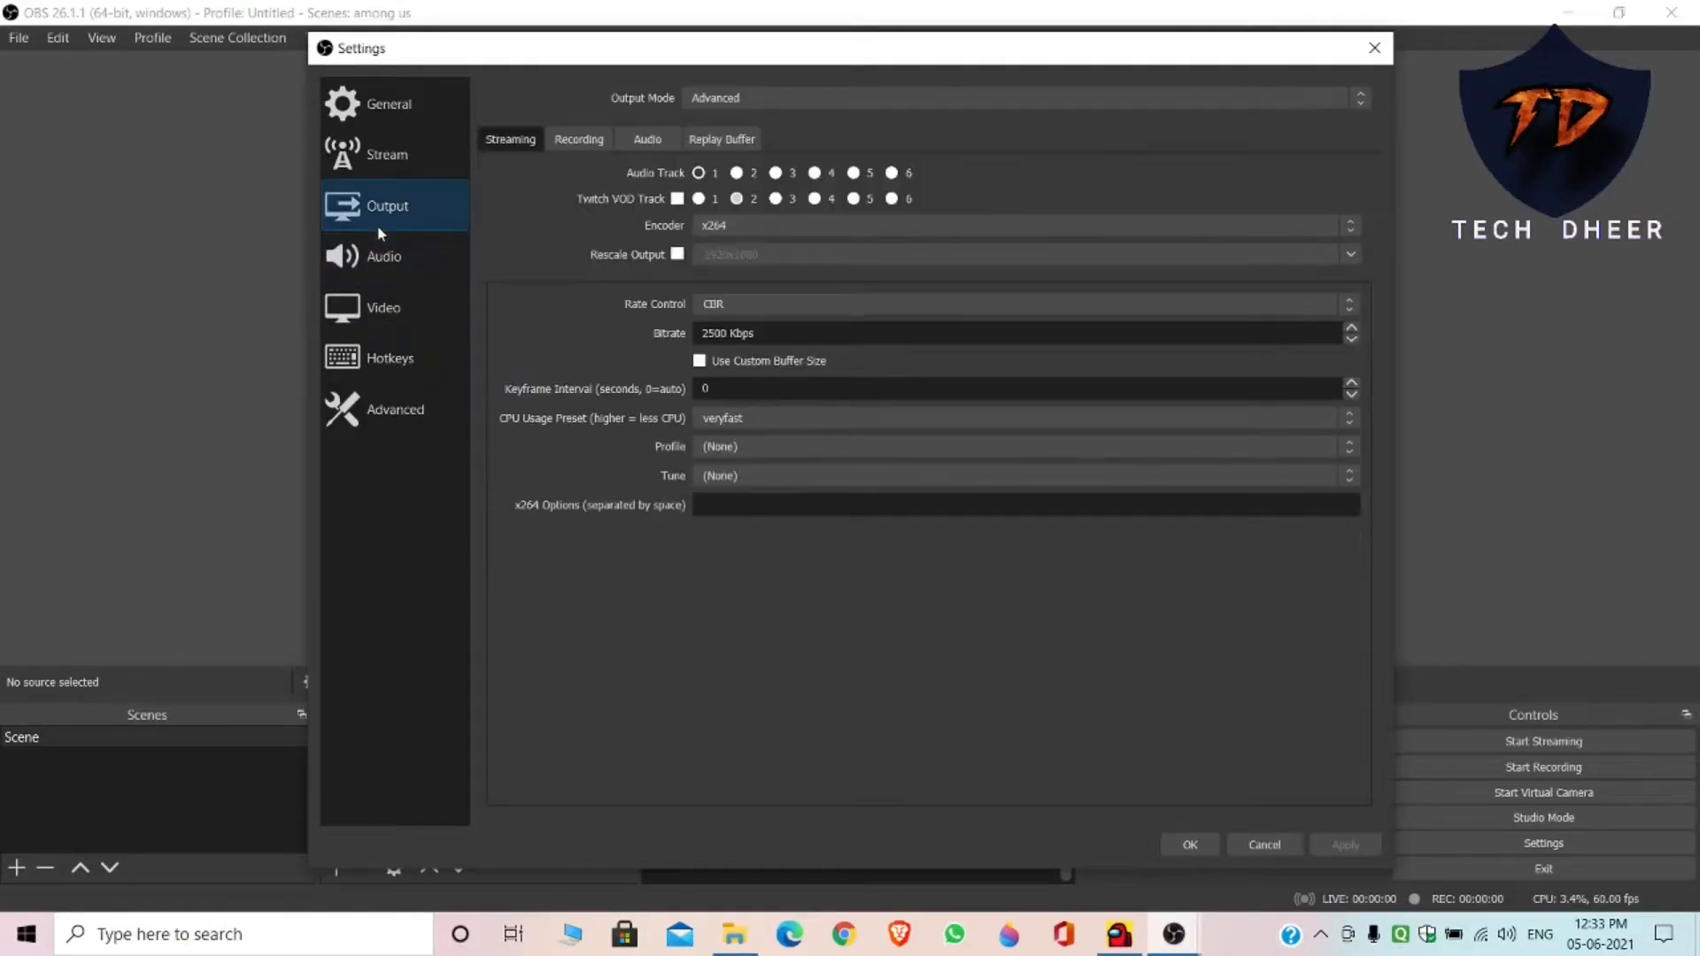
click(583, 134)
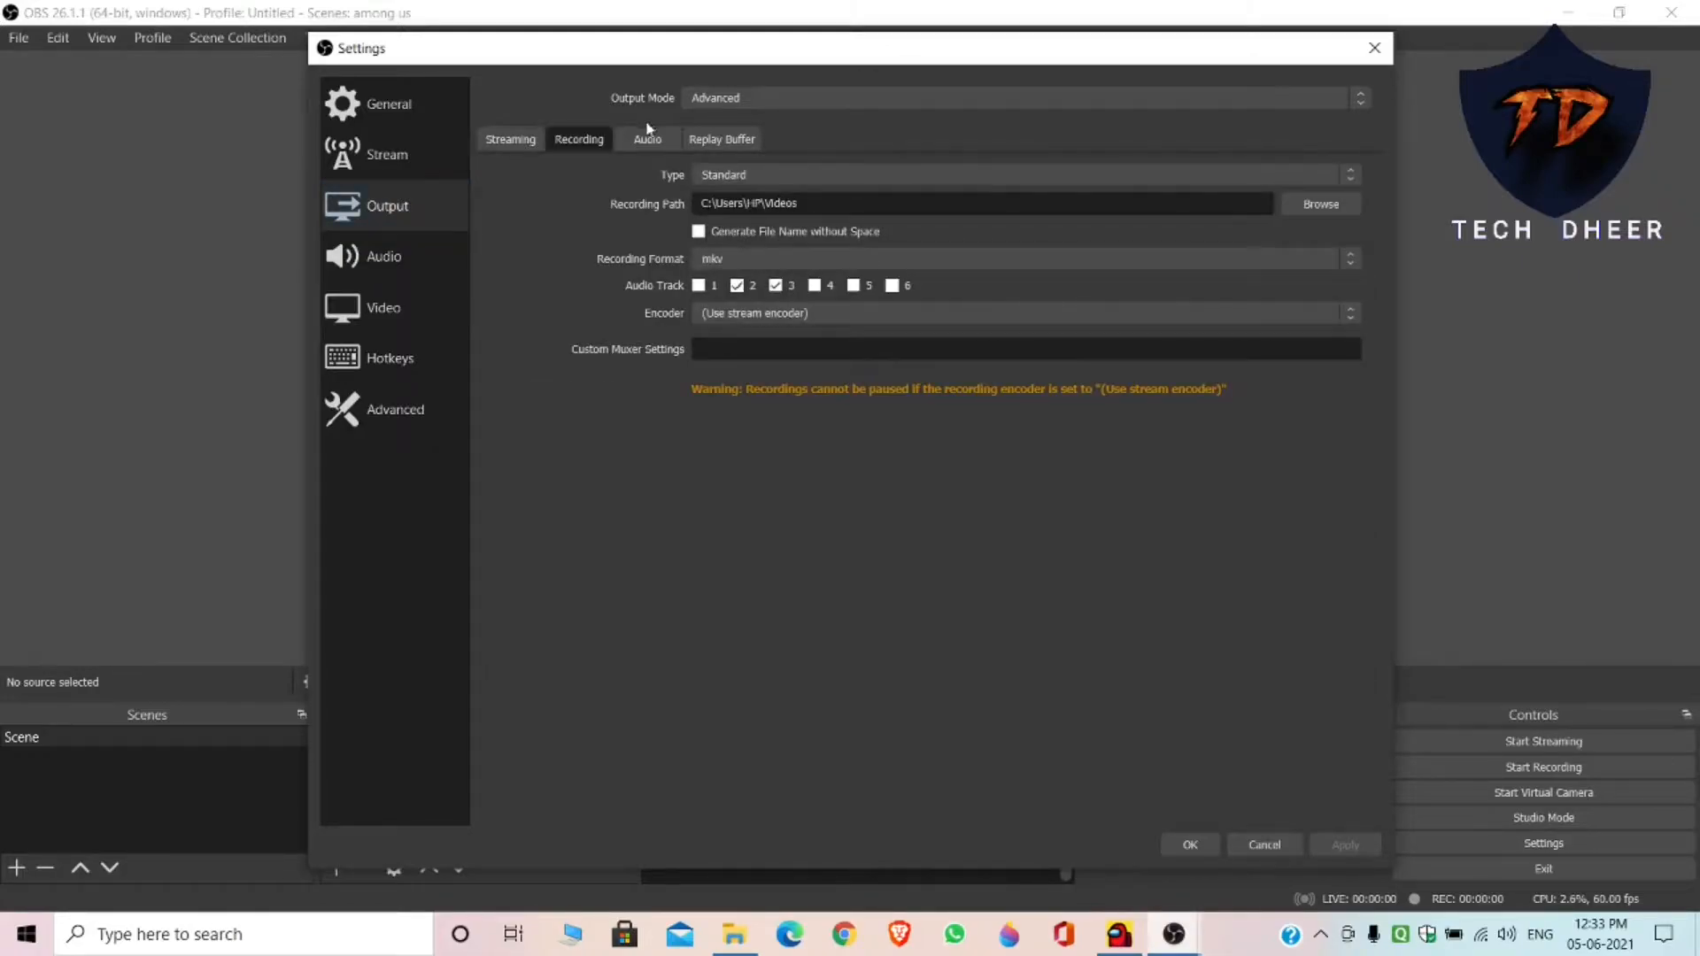
click(644, 142)
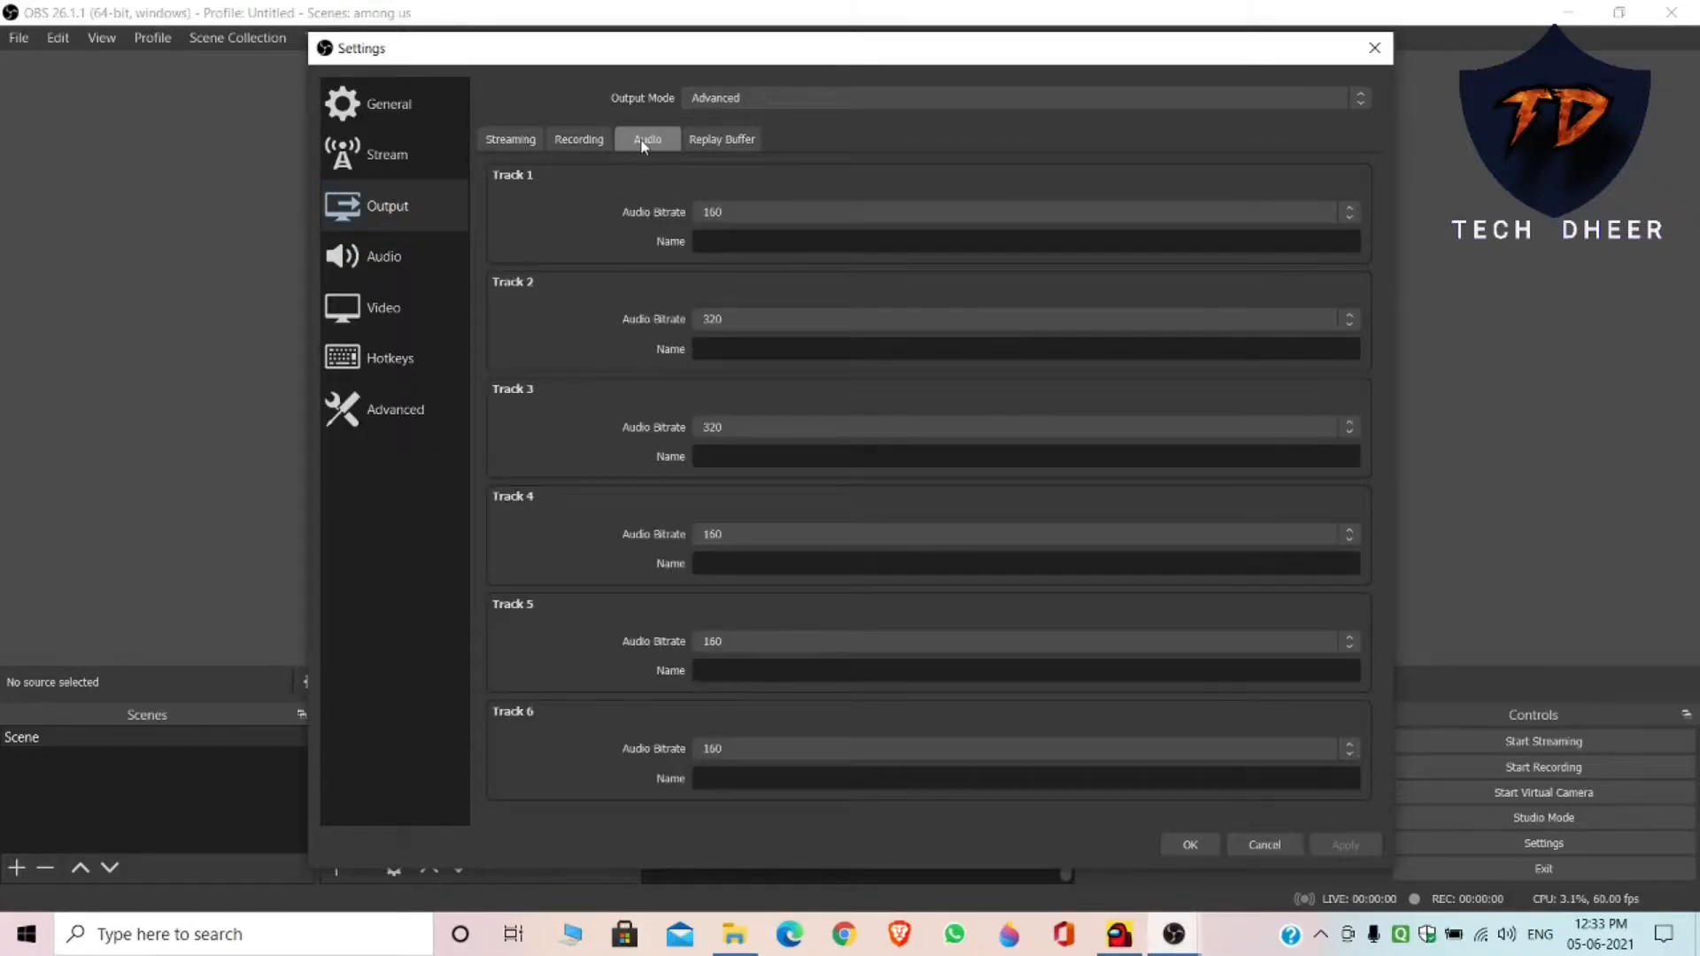
click(699, 139)
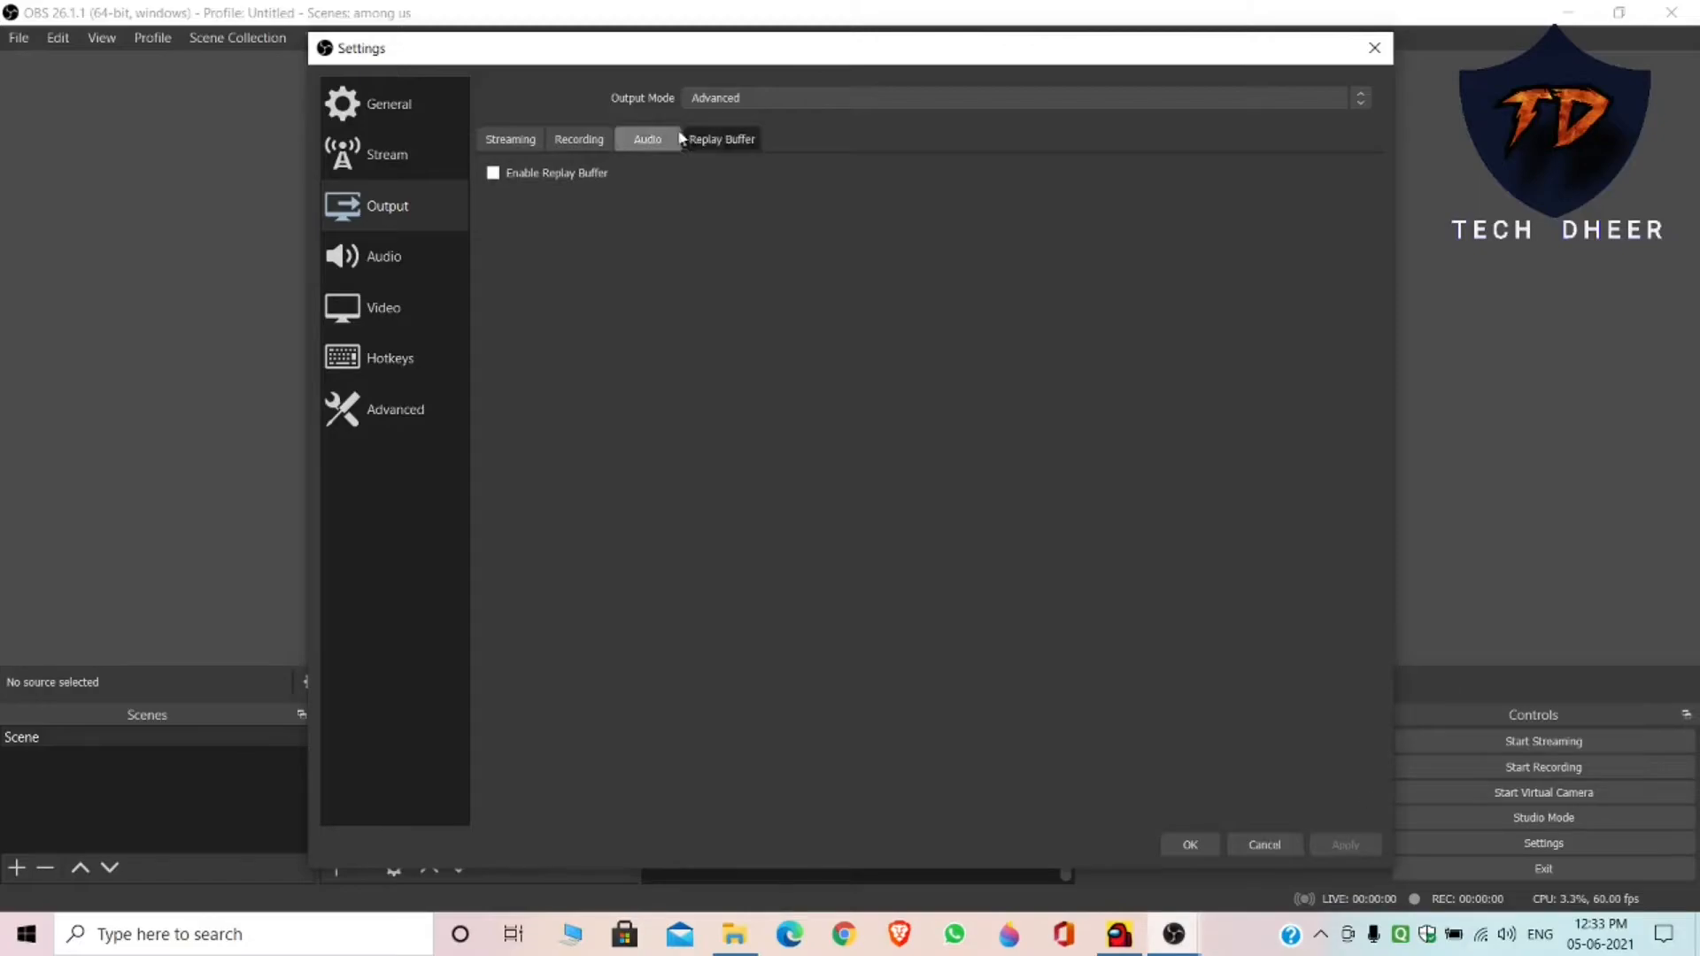
Review the streaming service and general settings, including preview and multiview options, and leave the settings without changes
click(420, 156)
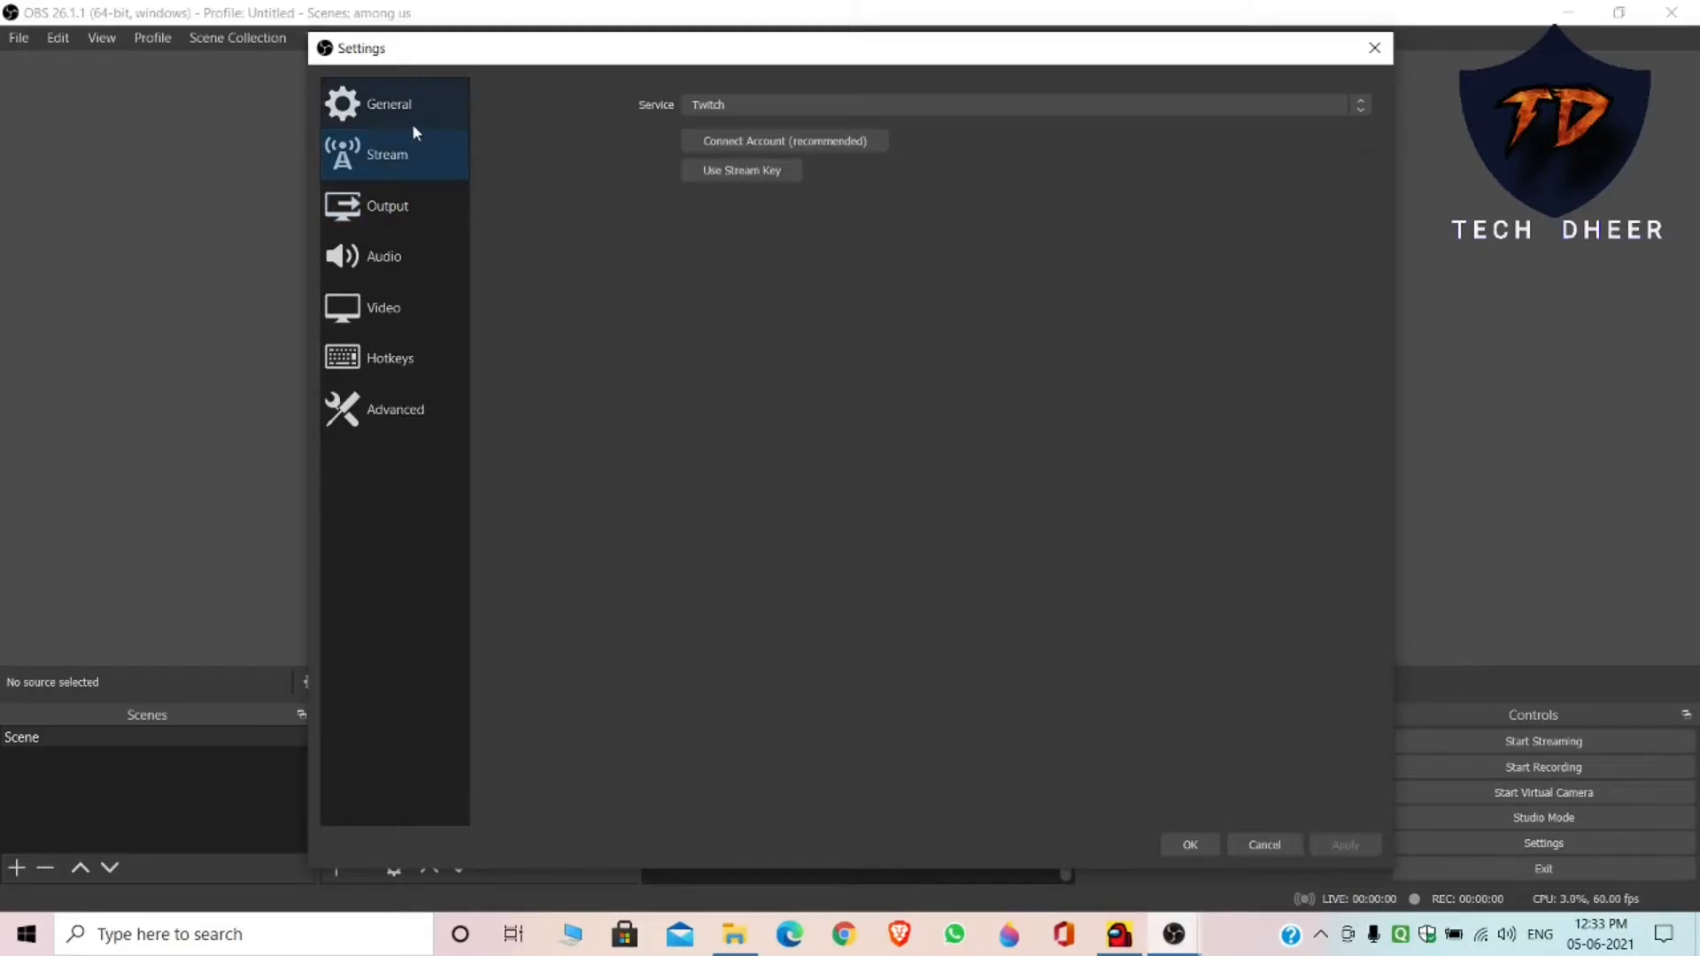
click(414, 132)
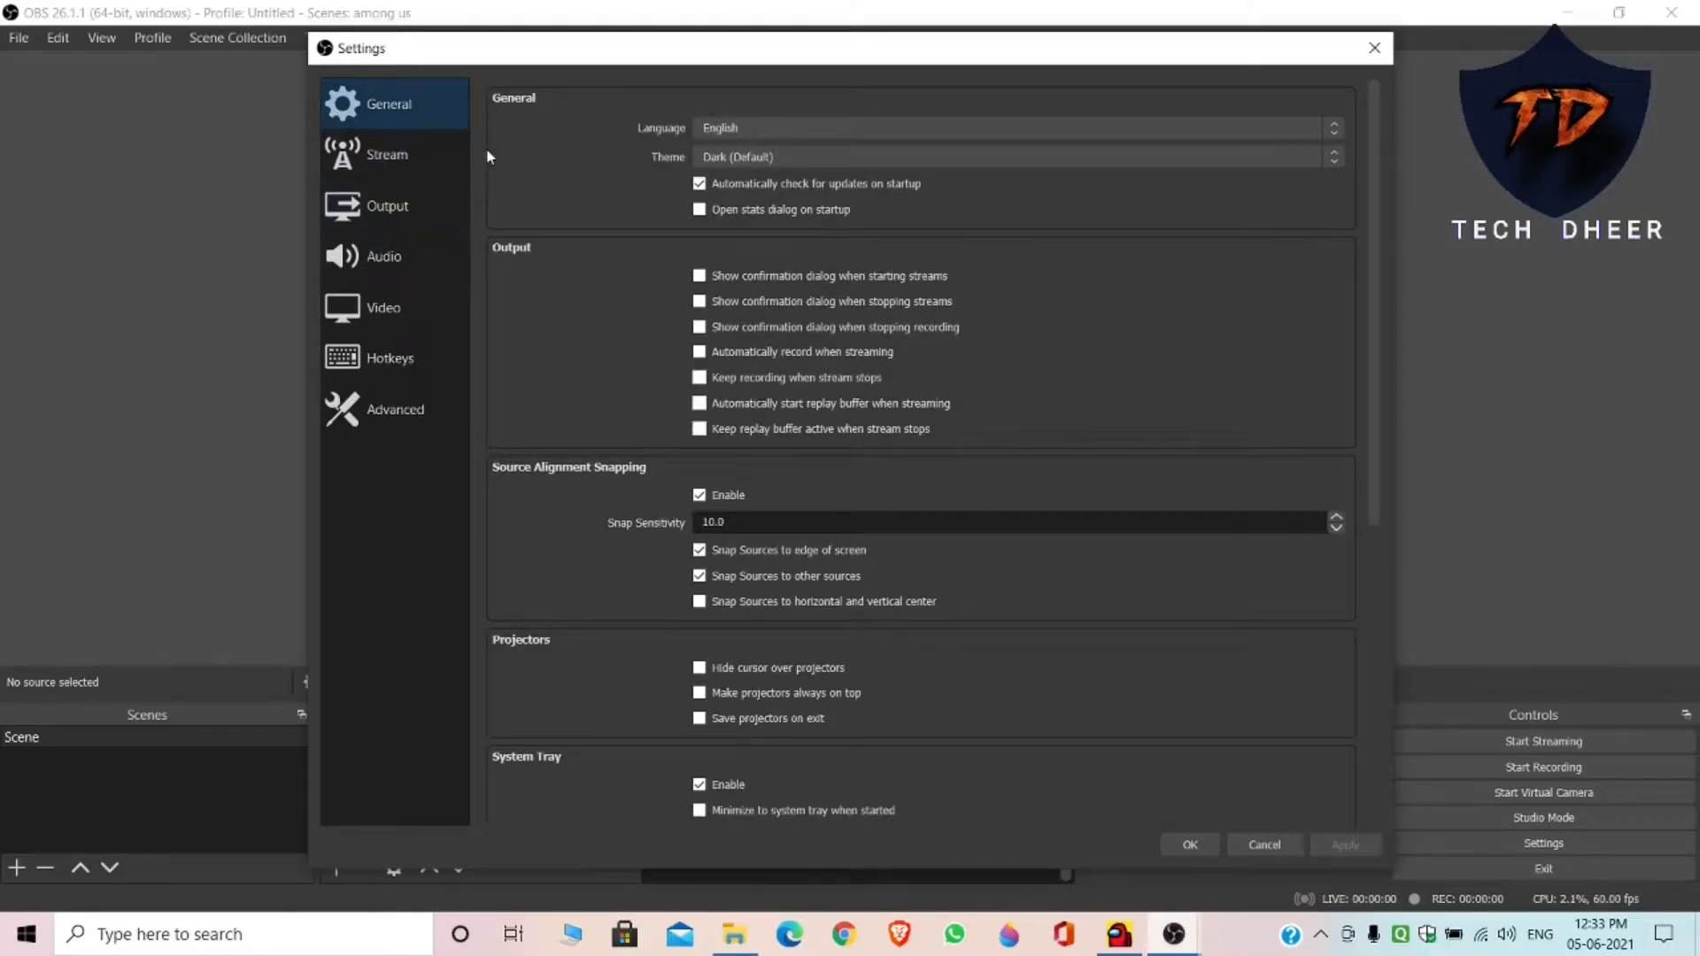
scroll(531, 151, down, 5)
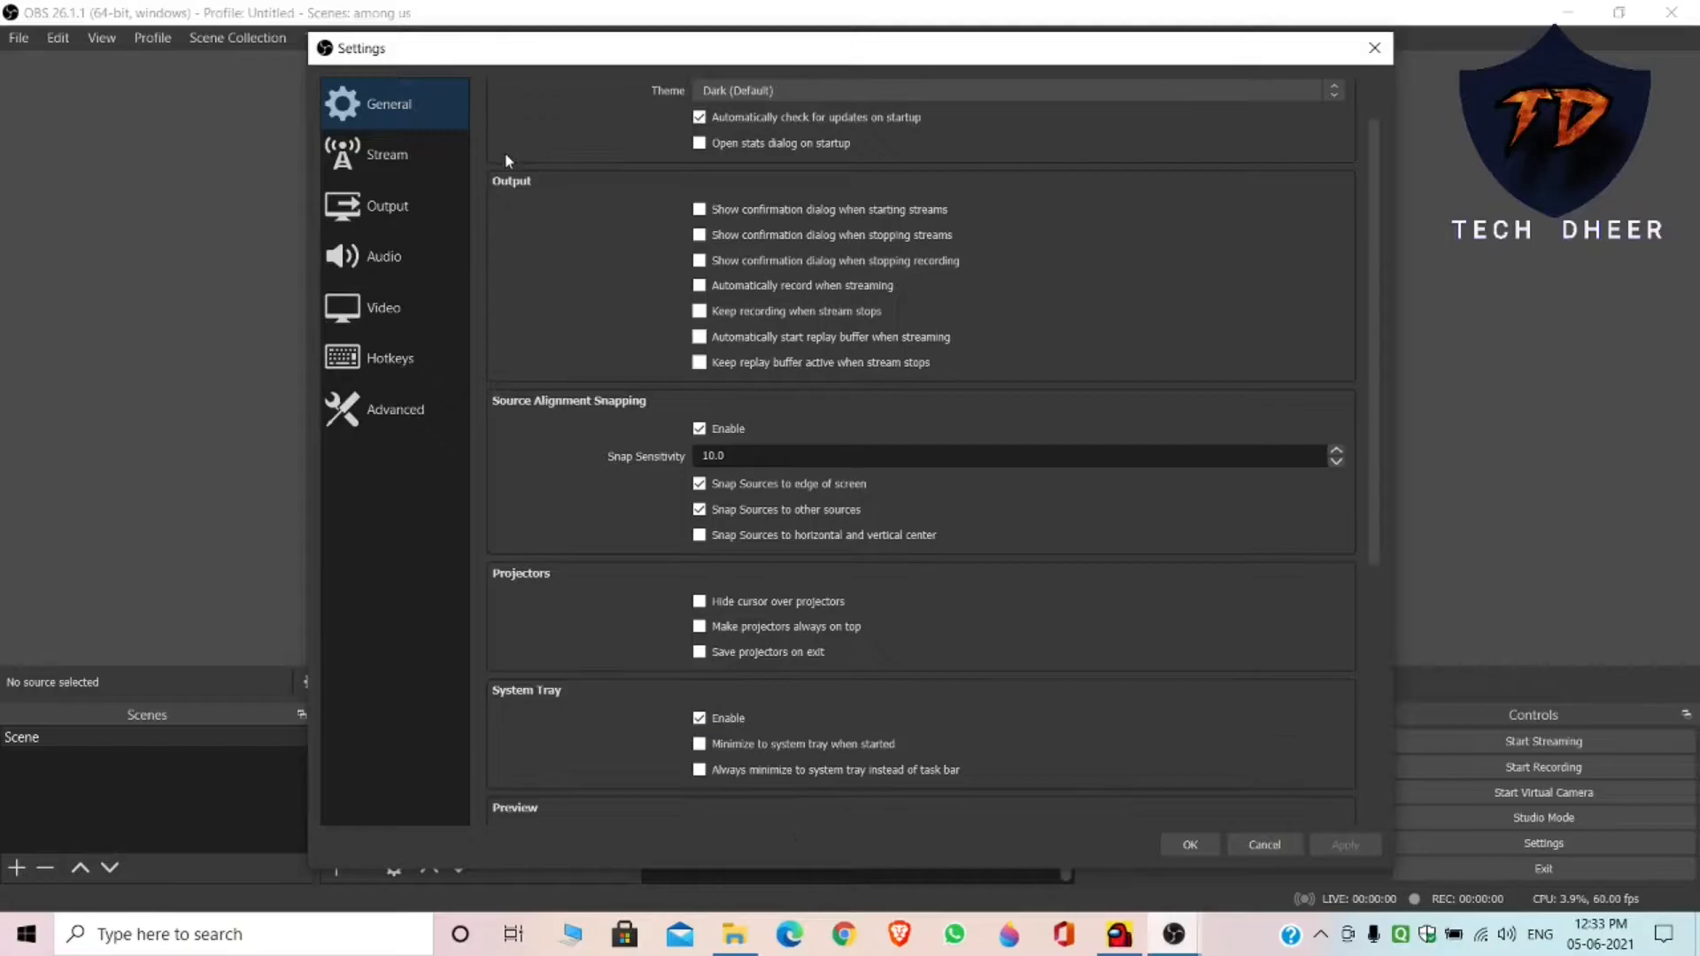
scroll(503, 157, down, 4)
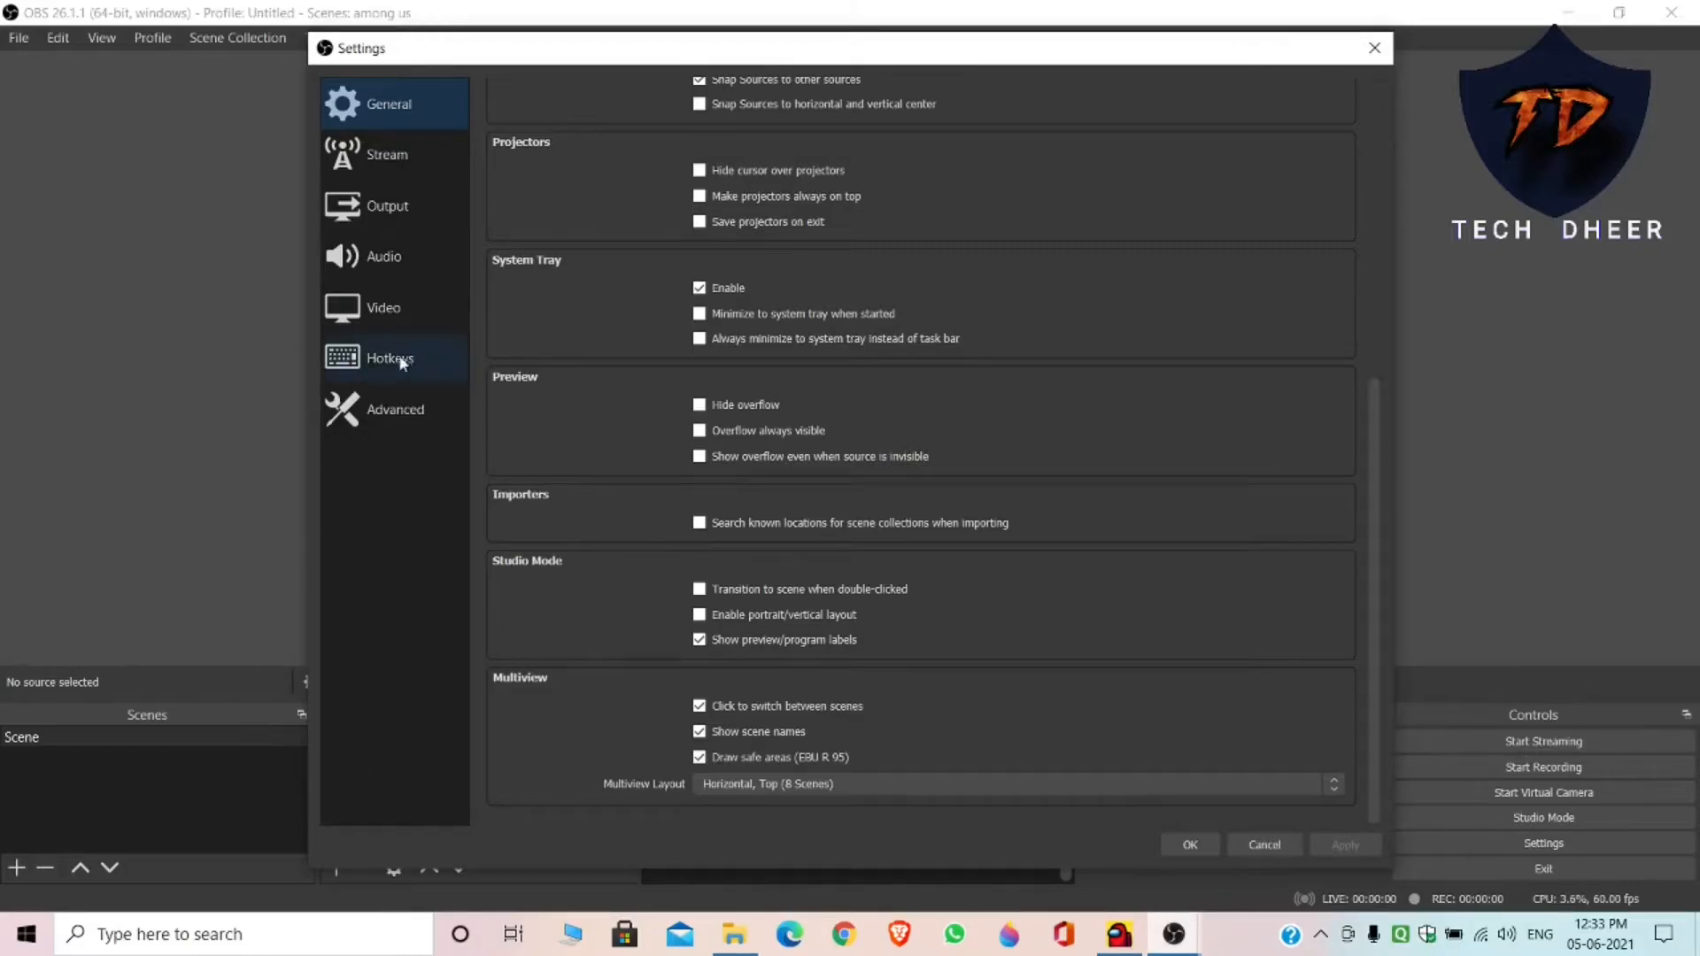
click(1279, 849)
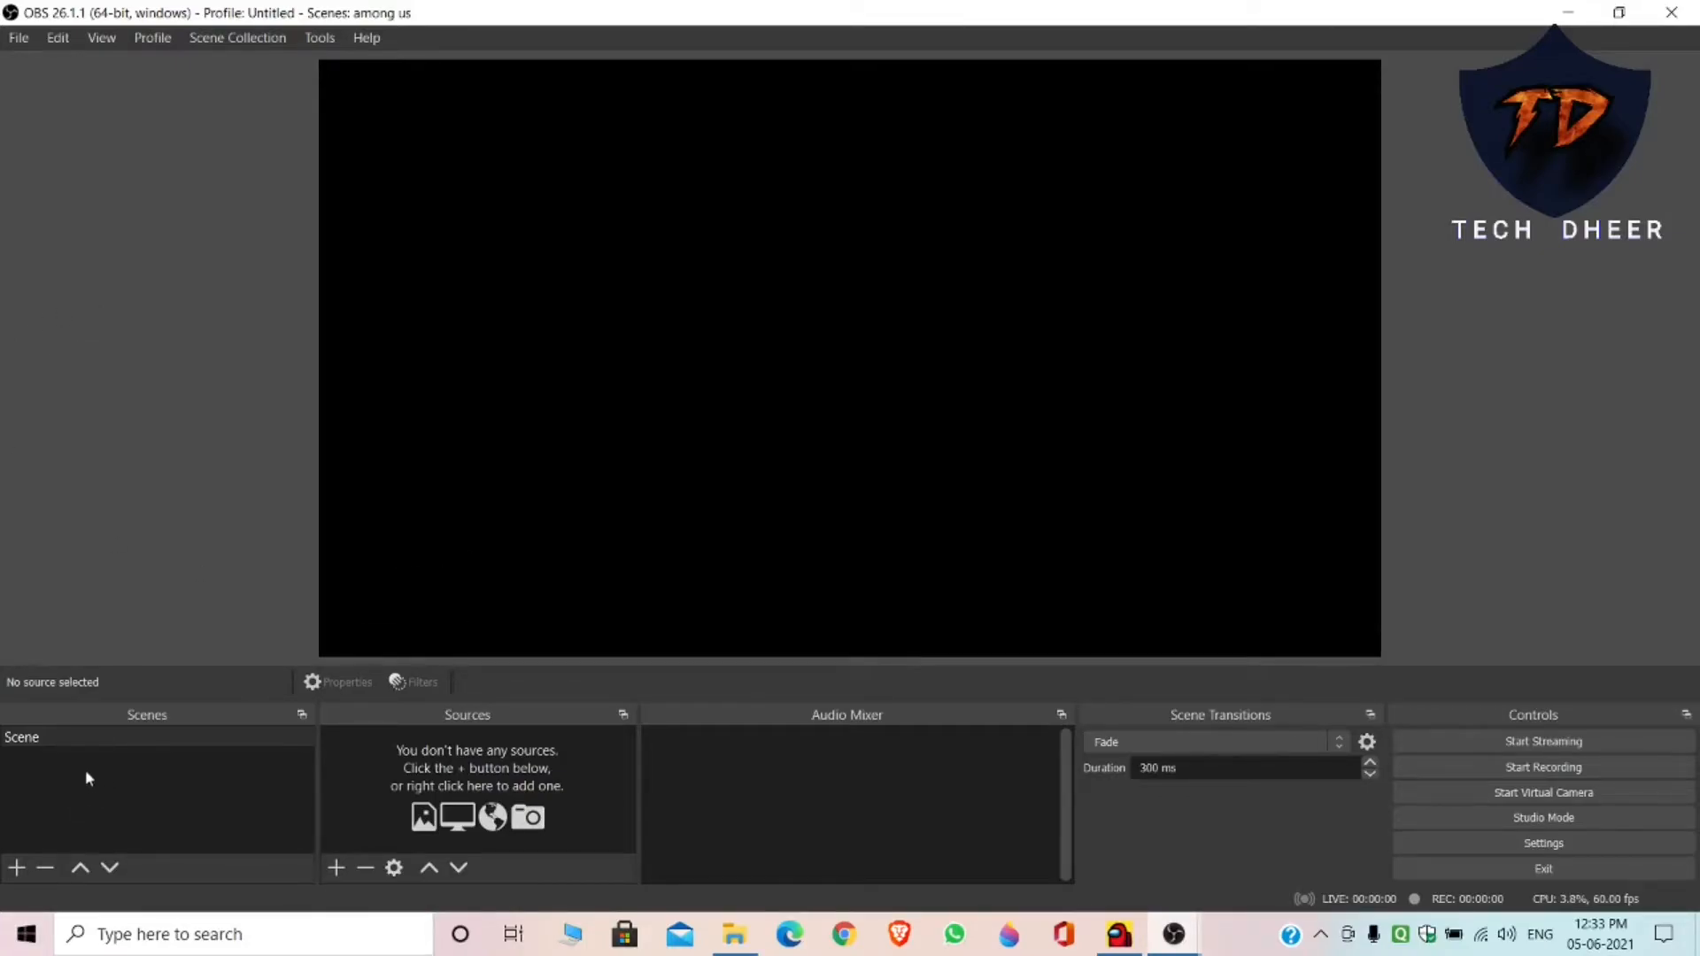
Rename the default scene as "methord 1"
right_click(78, 743)
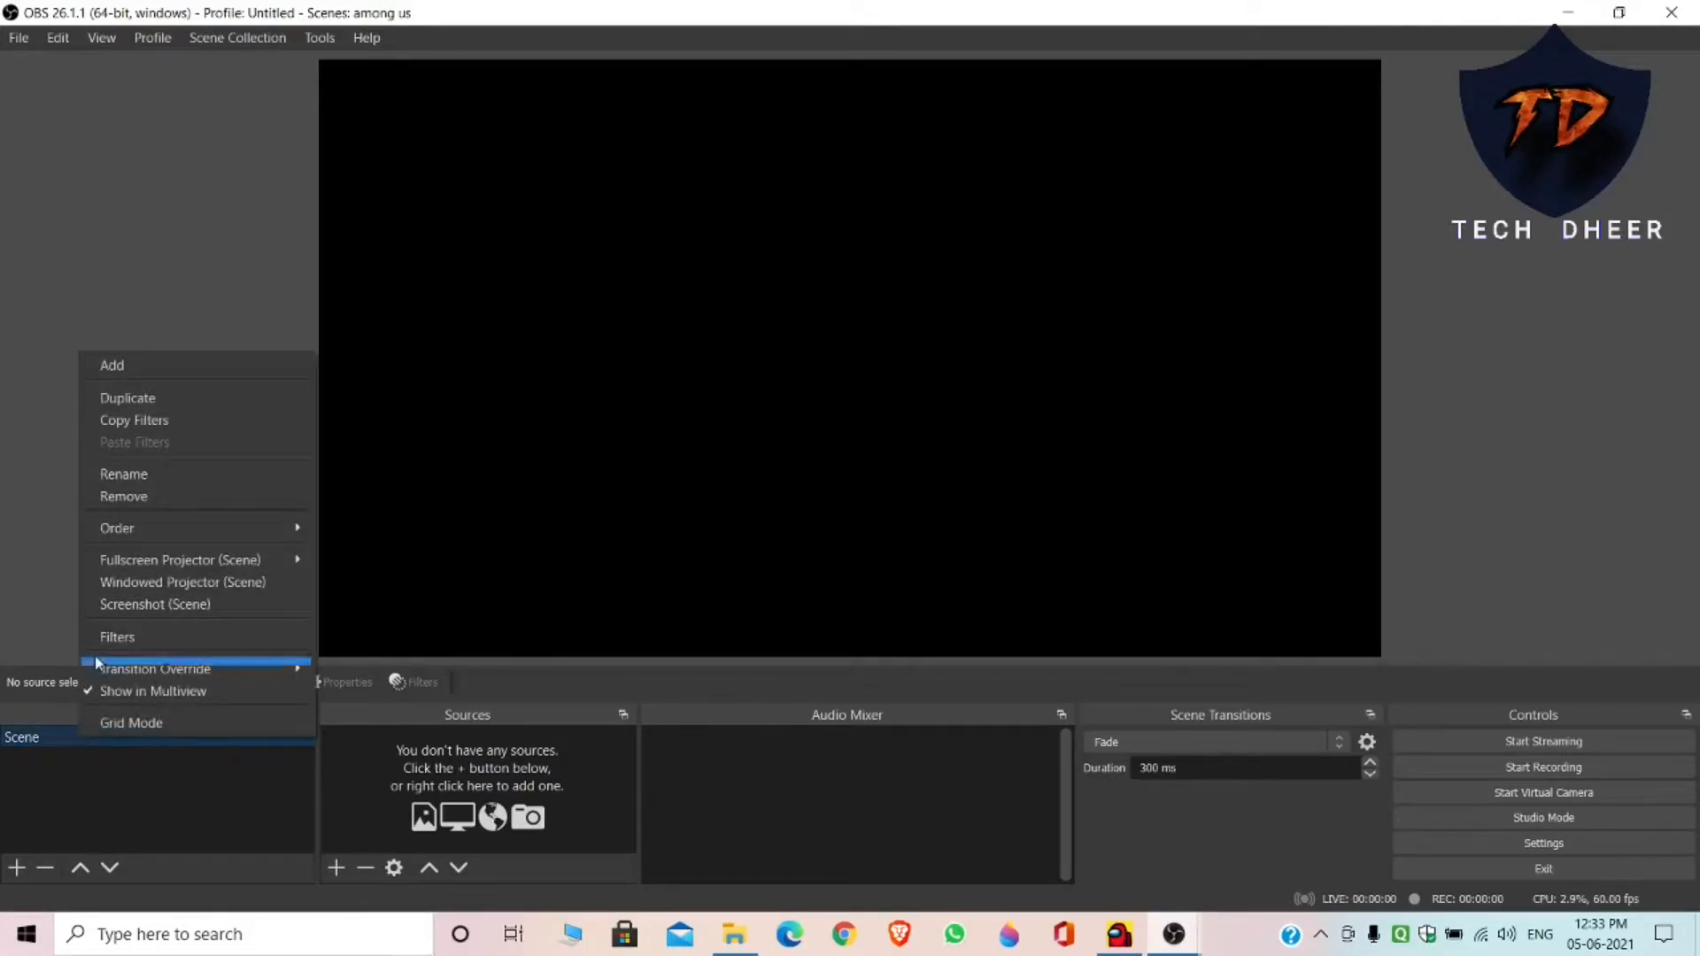
click(169, 472)
key(BackSpace)
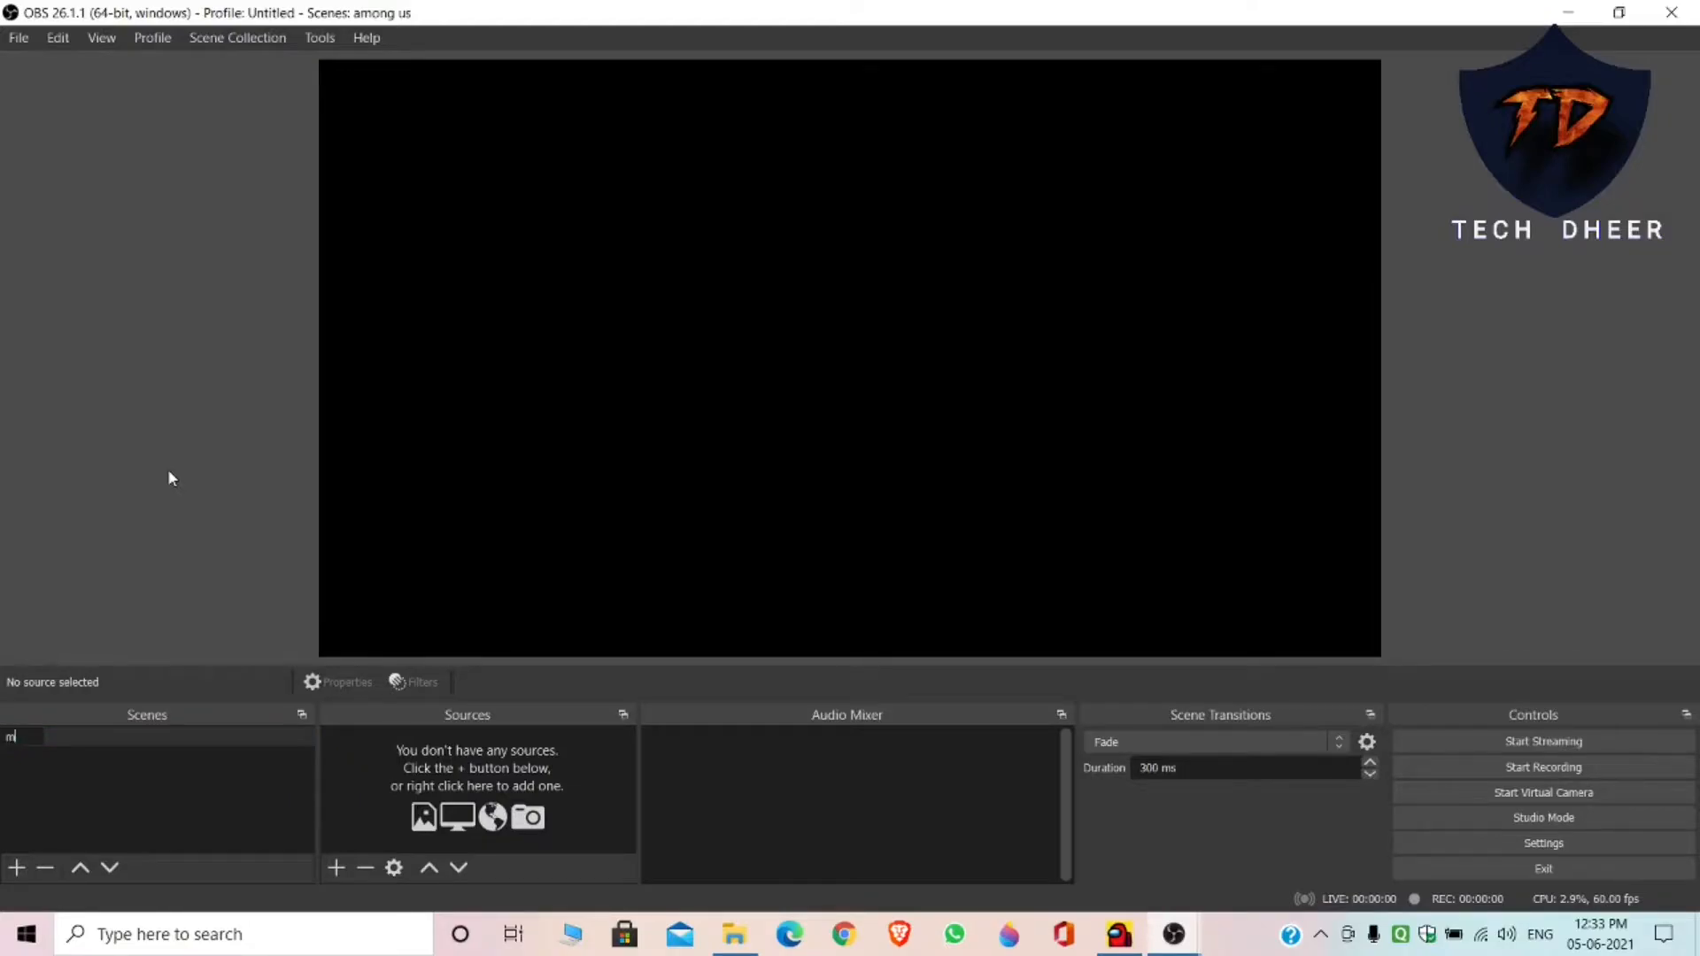
text(method)
key(Return)
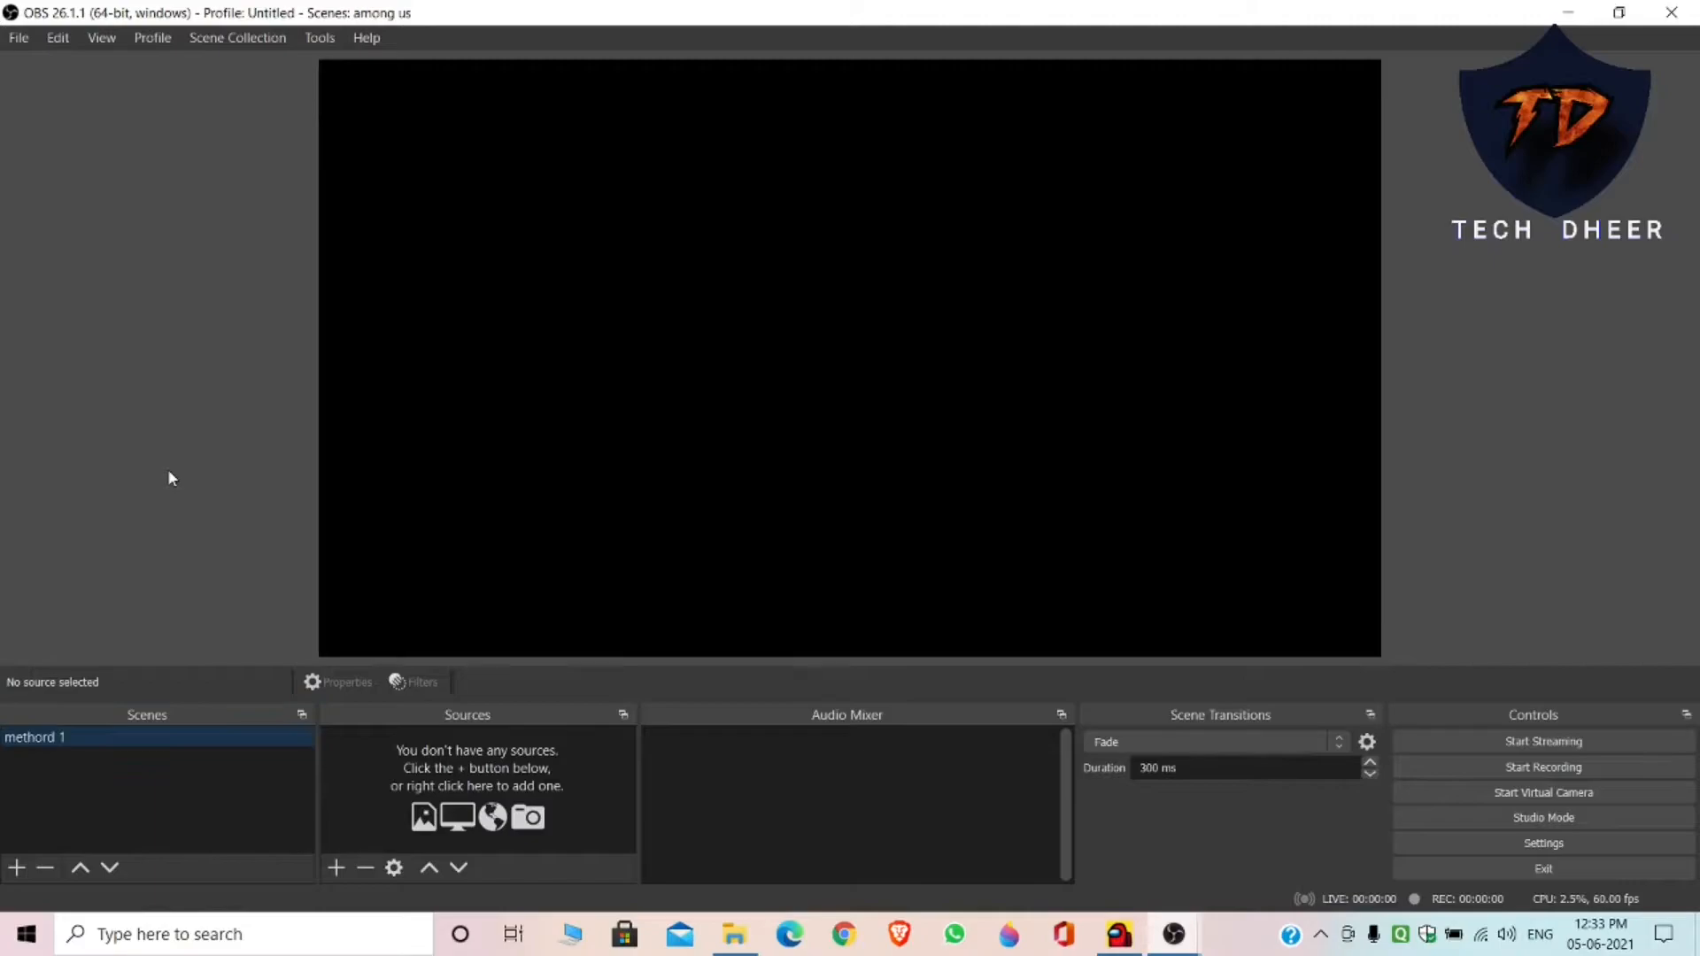
Add two more scenes named "methord 2" and "methord 3"
click(20, 867)
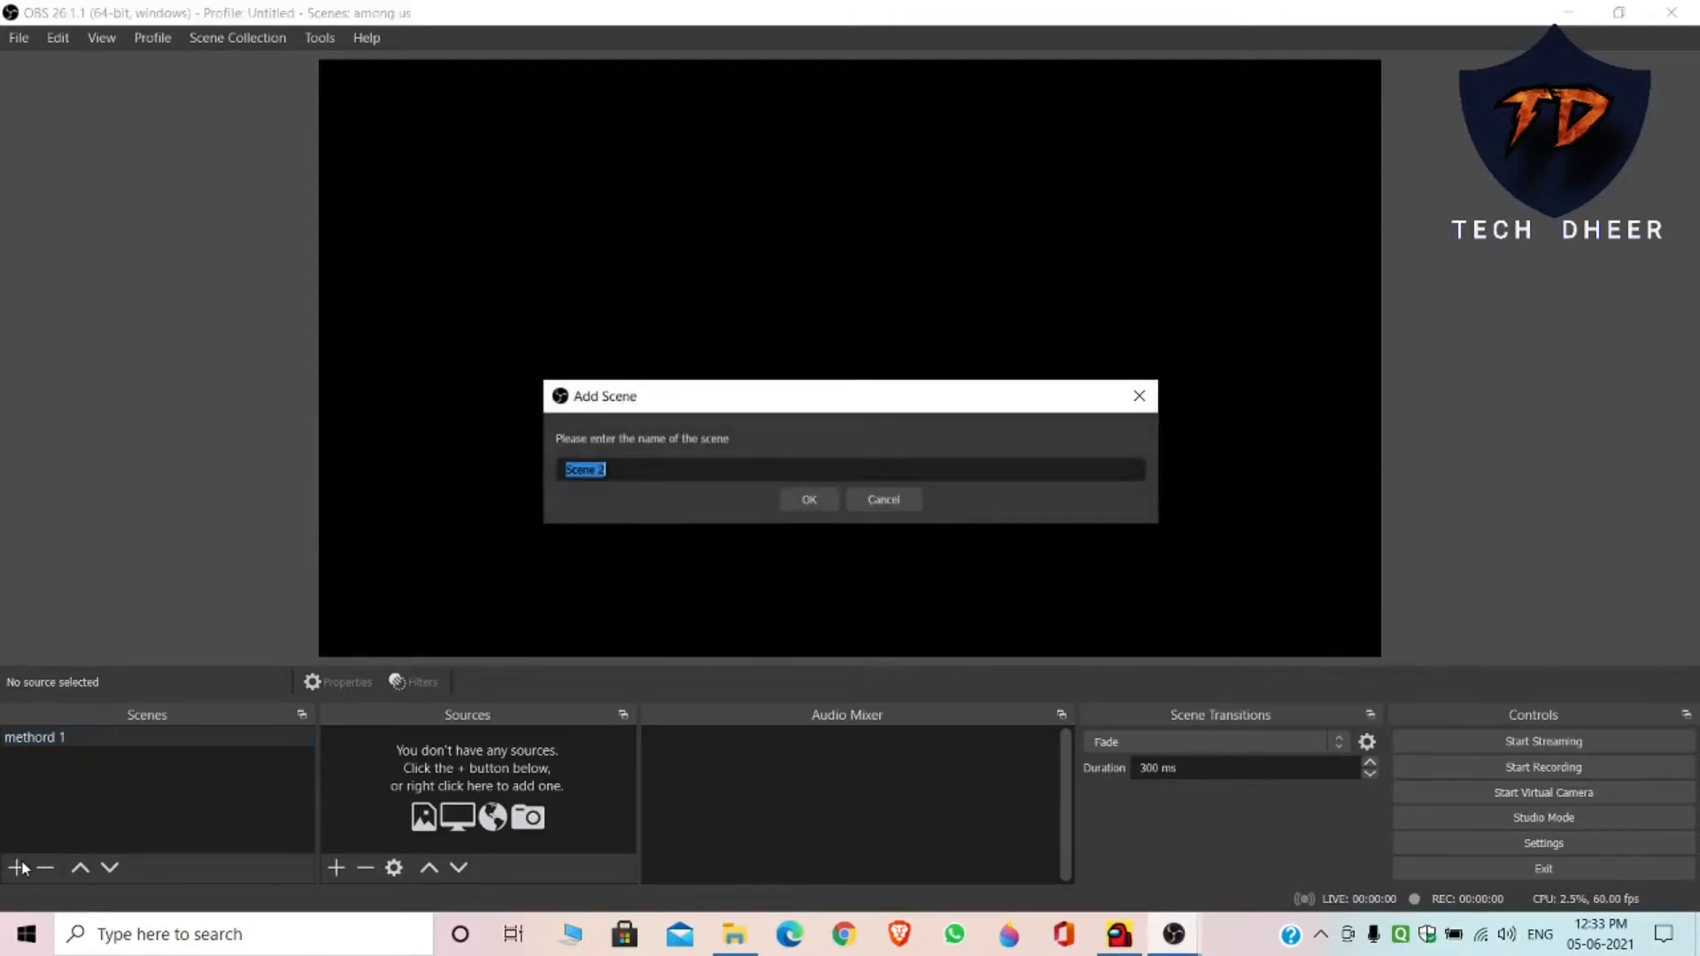
key(BackSpace)
text(methord 2)
key(Return)
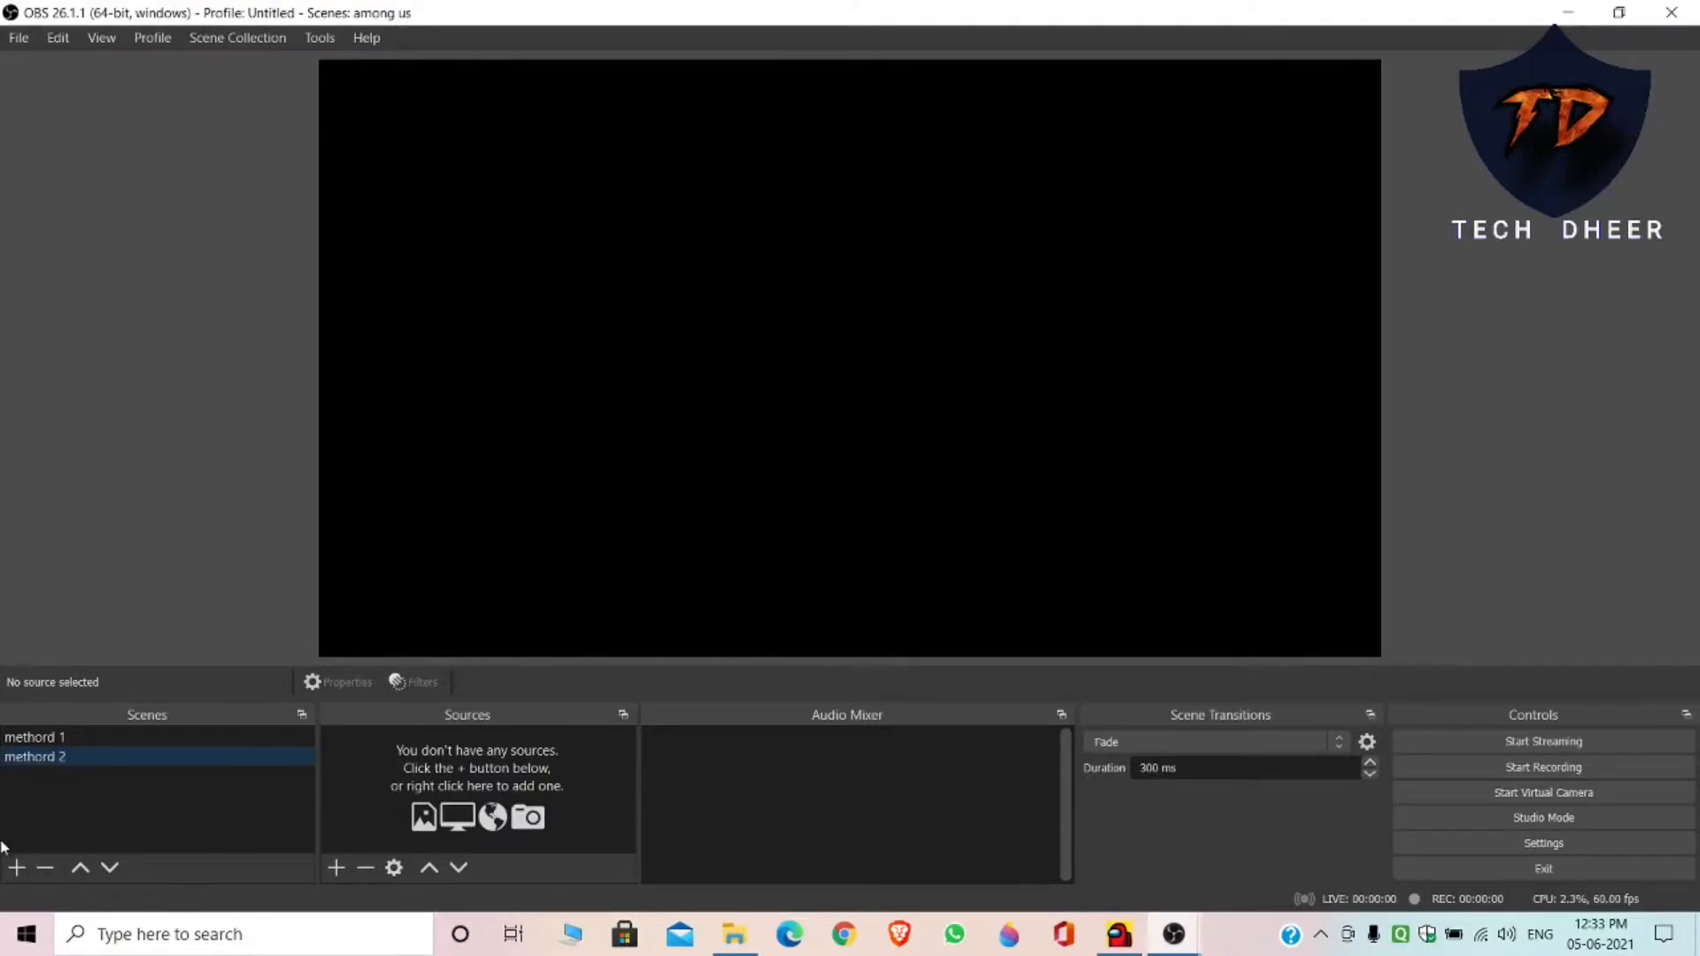
click(16, 867)
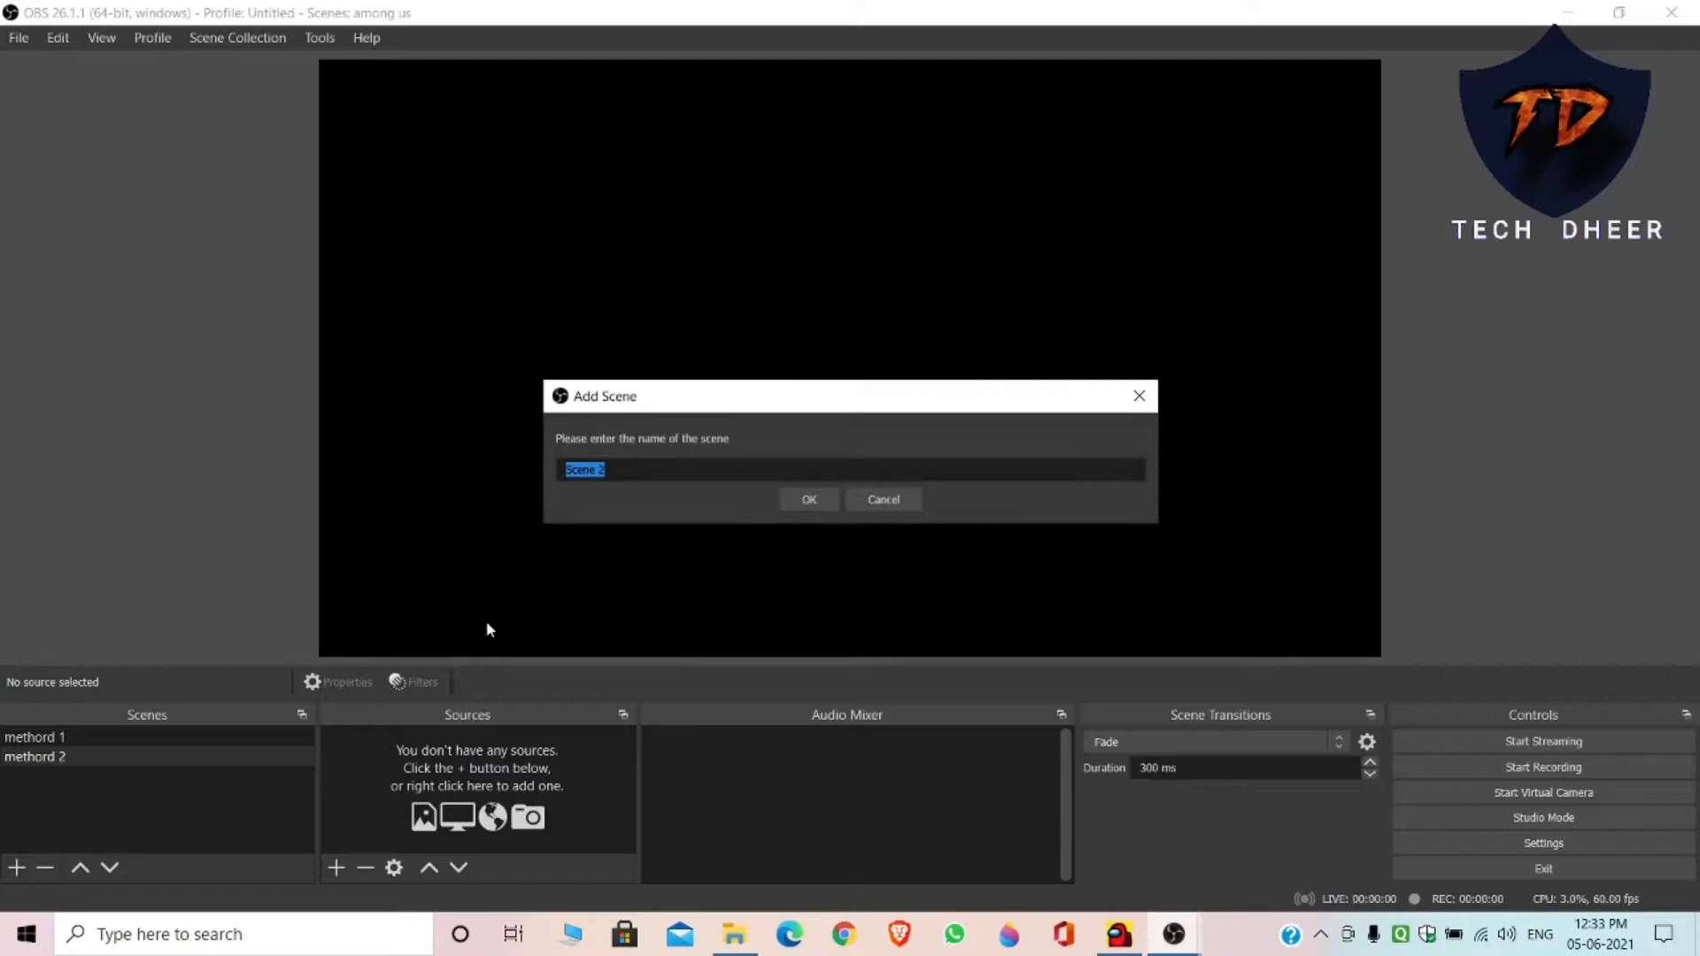
key(BackSpace)
key(Return)
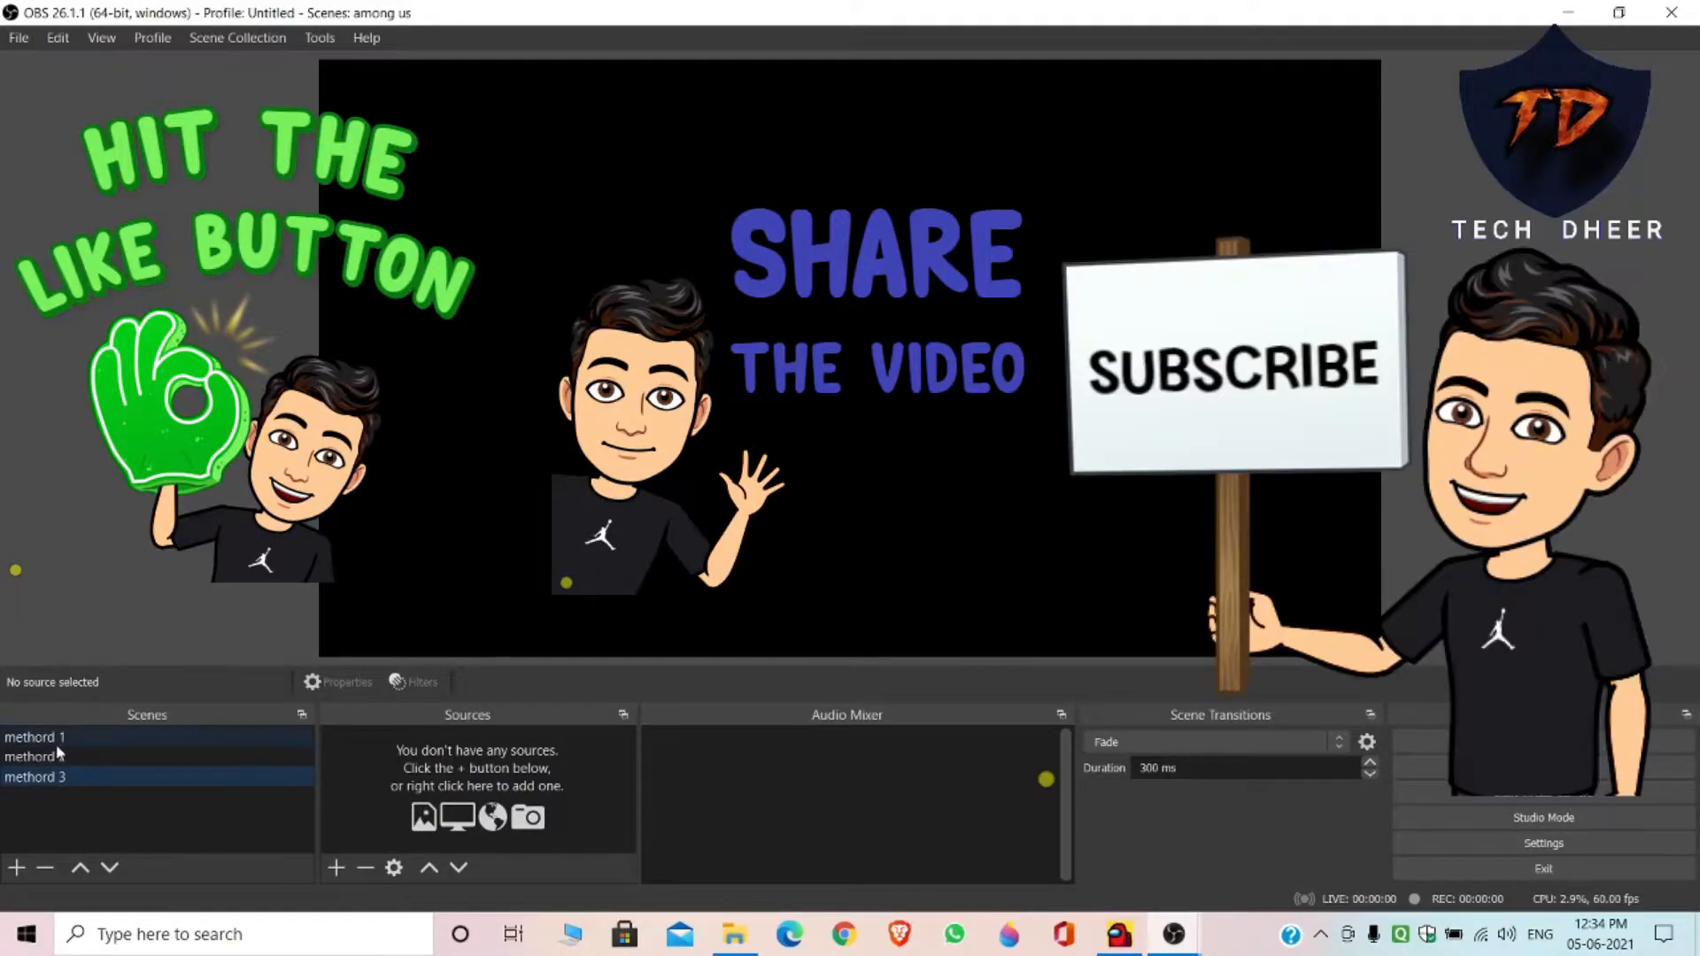
click(56, 744)
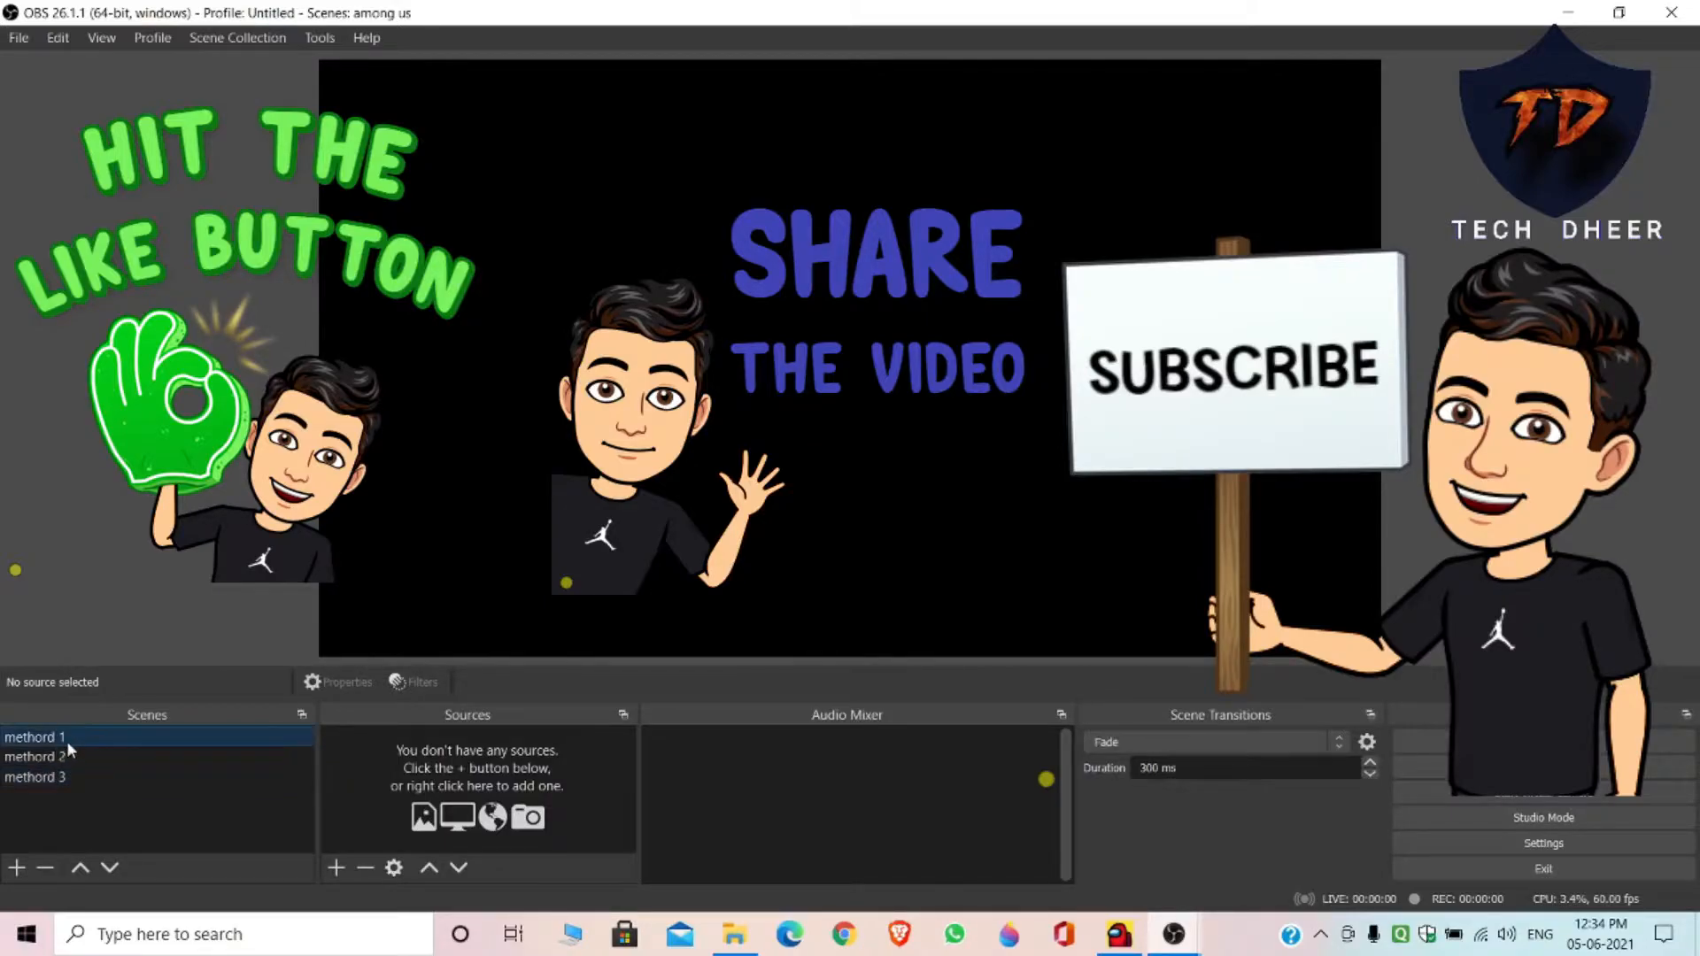
click(60, 757)
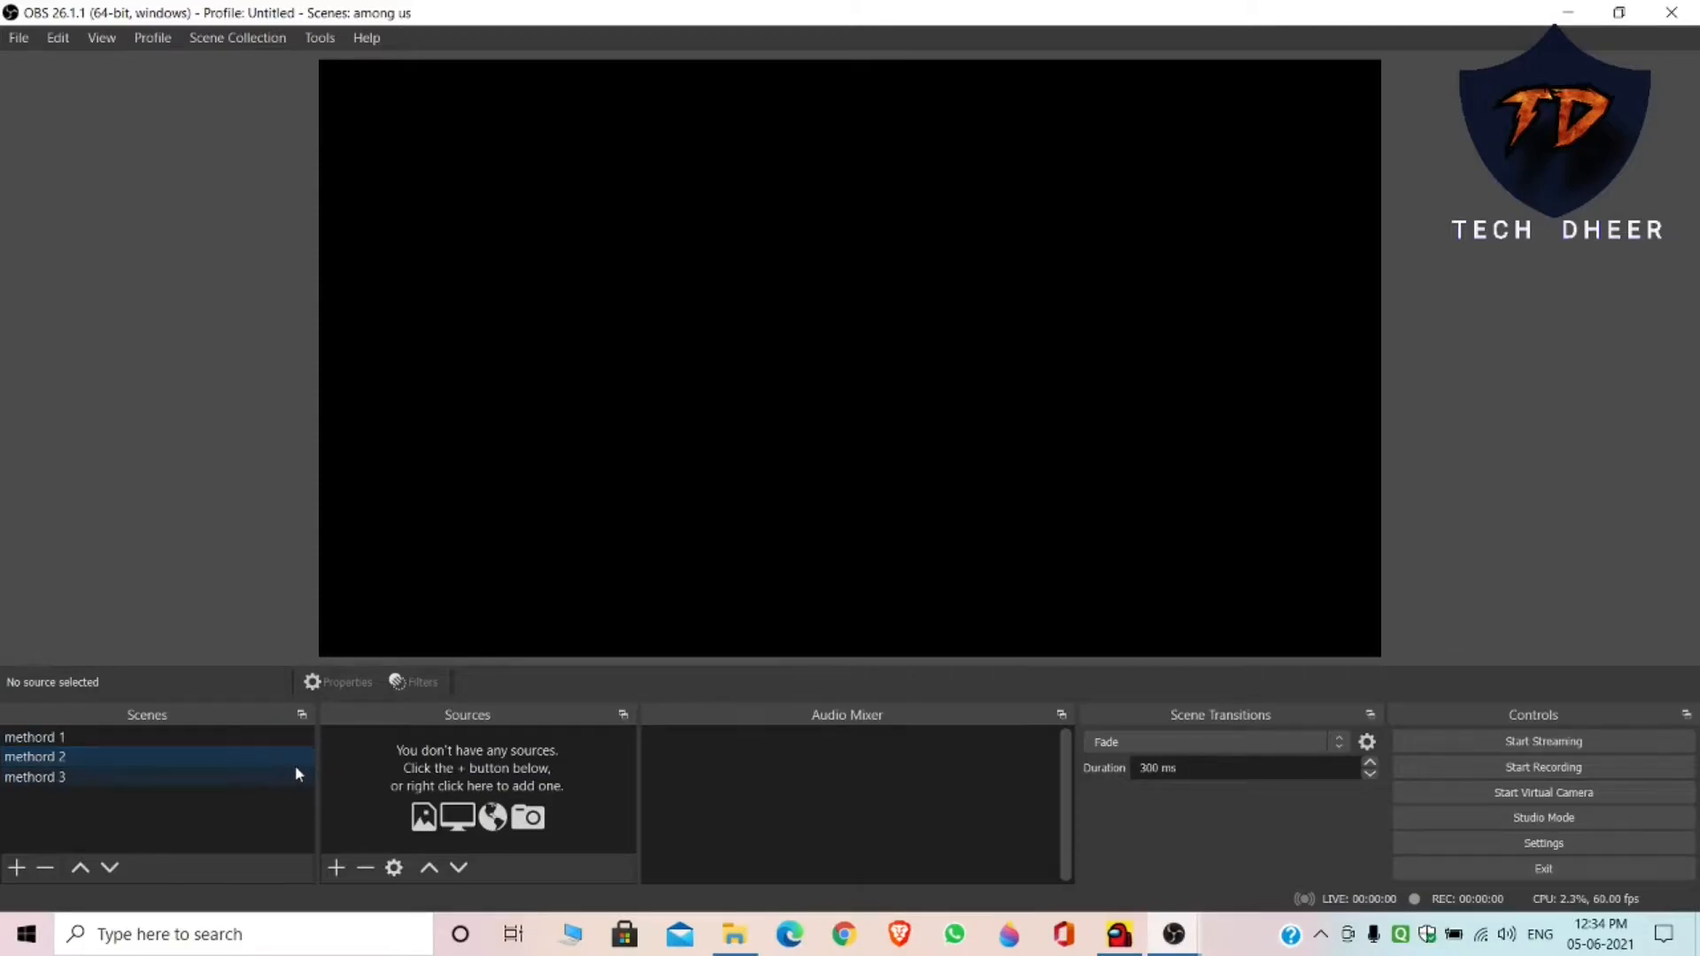
click(67, 779)
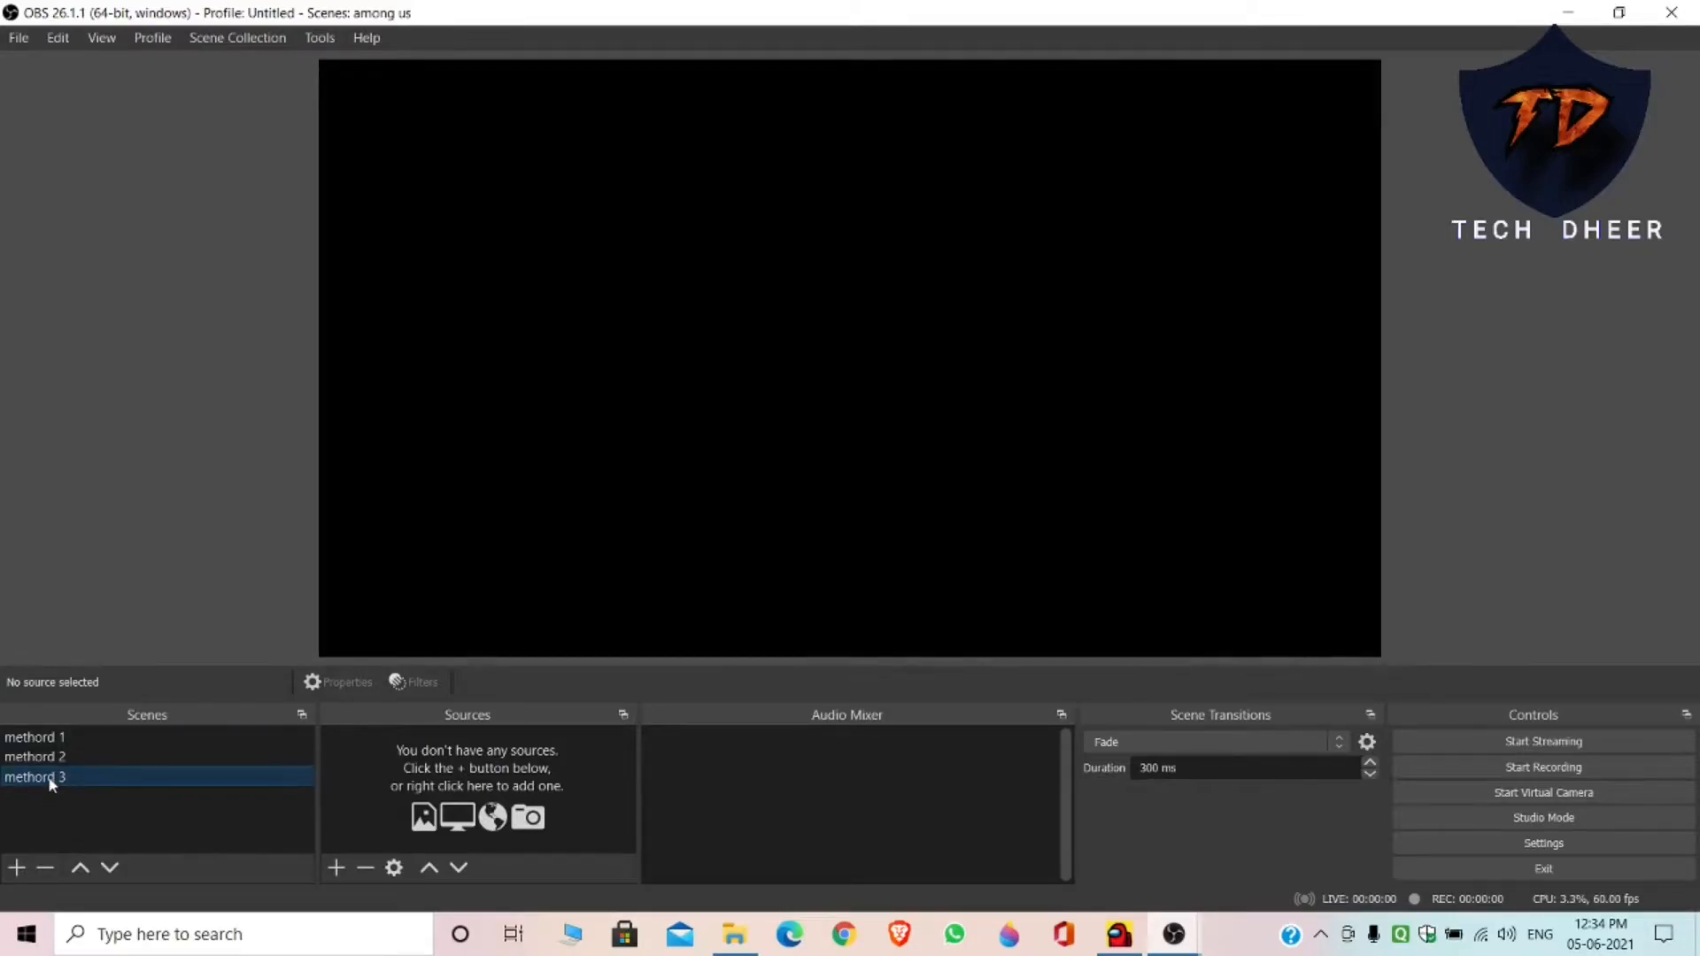
click(70, 736)
click(71, 758)
Add a new Game Capture source with its default name to the "methord 1" scene
click(98, 736)
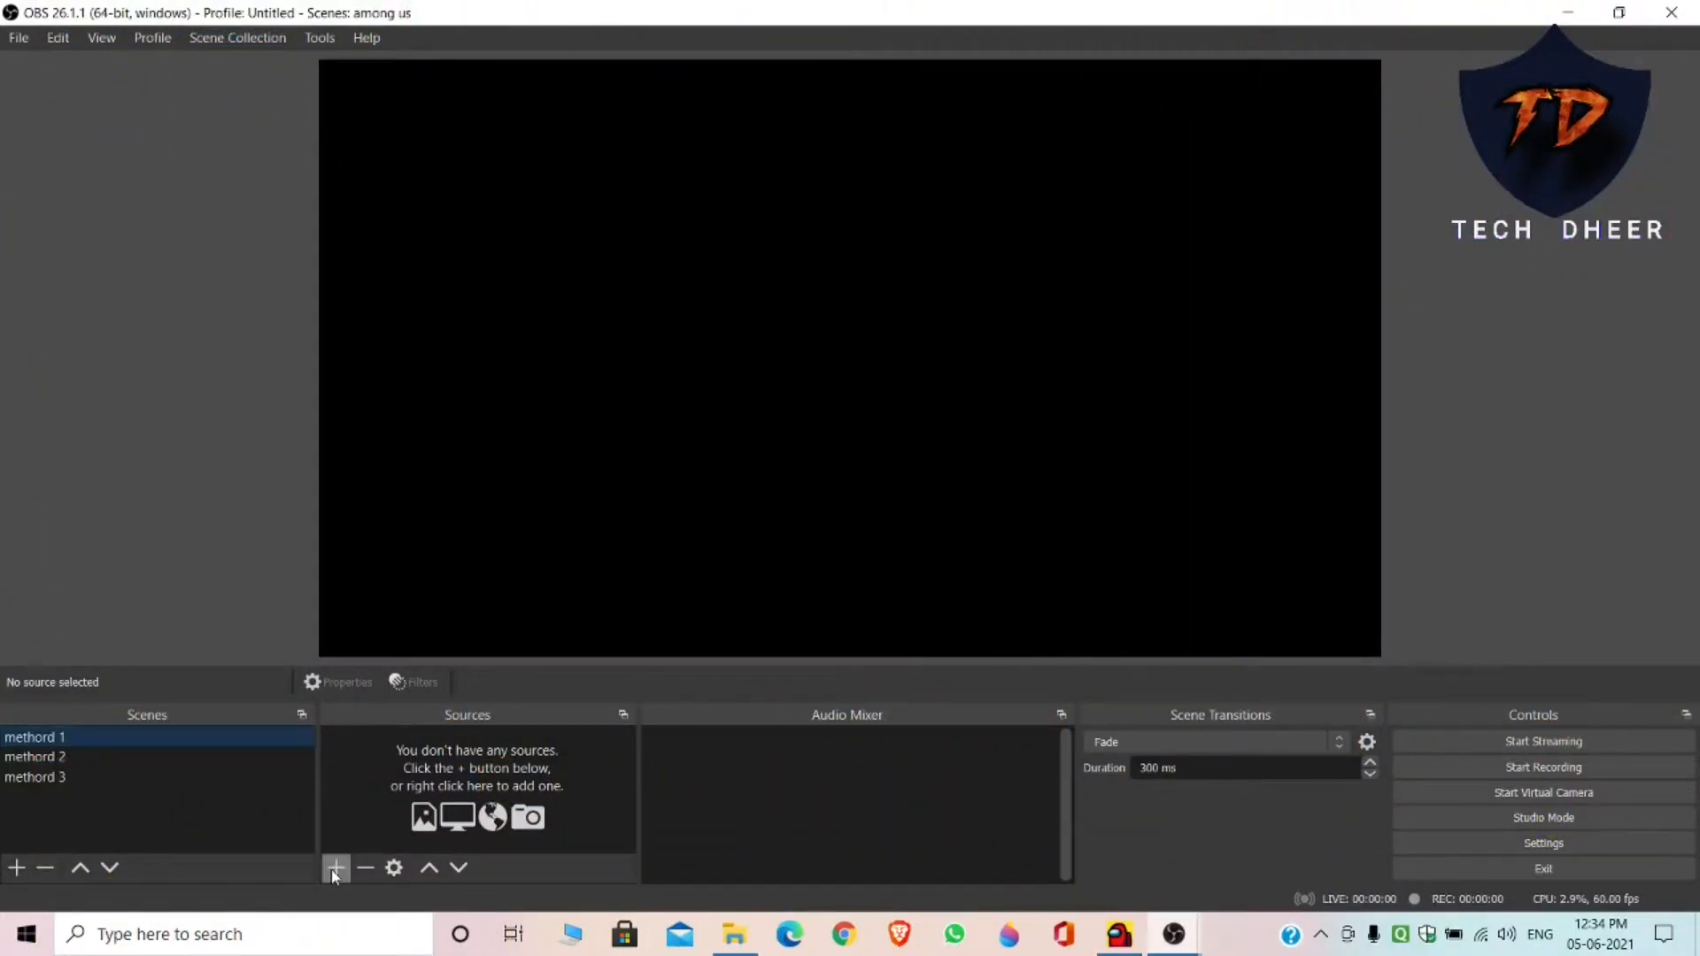
click(336, 869)
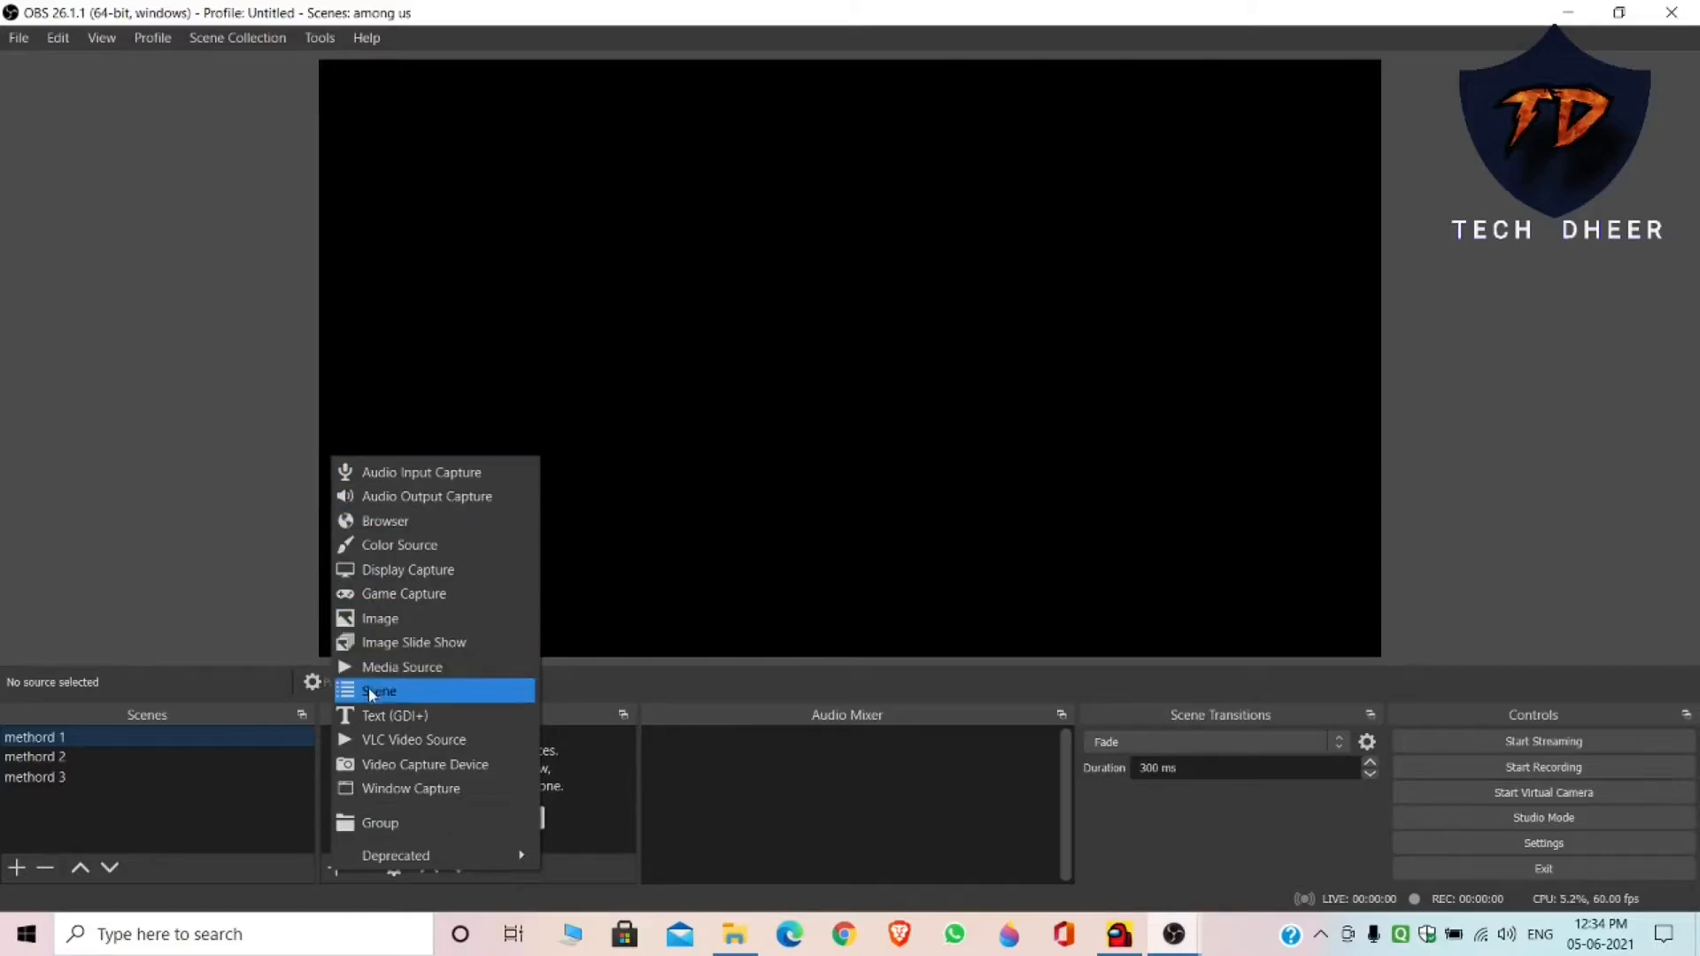
click(369, 588)
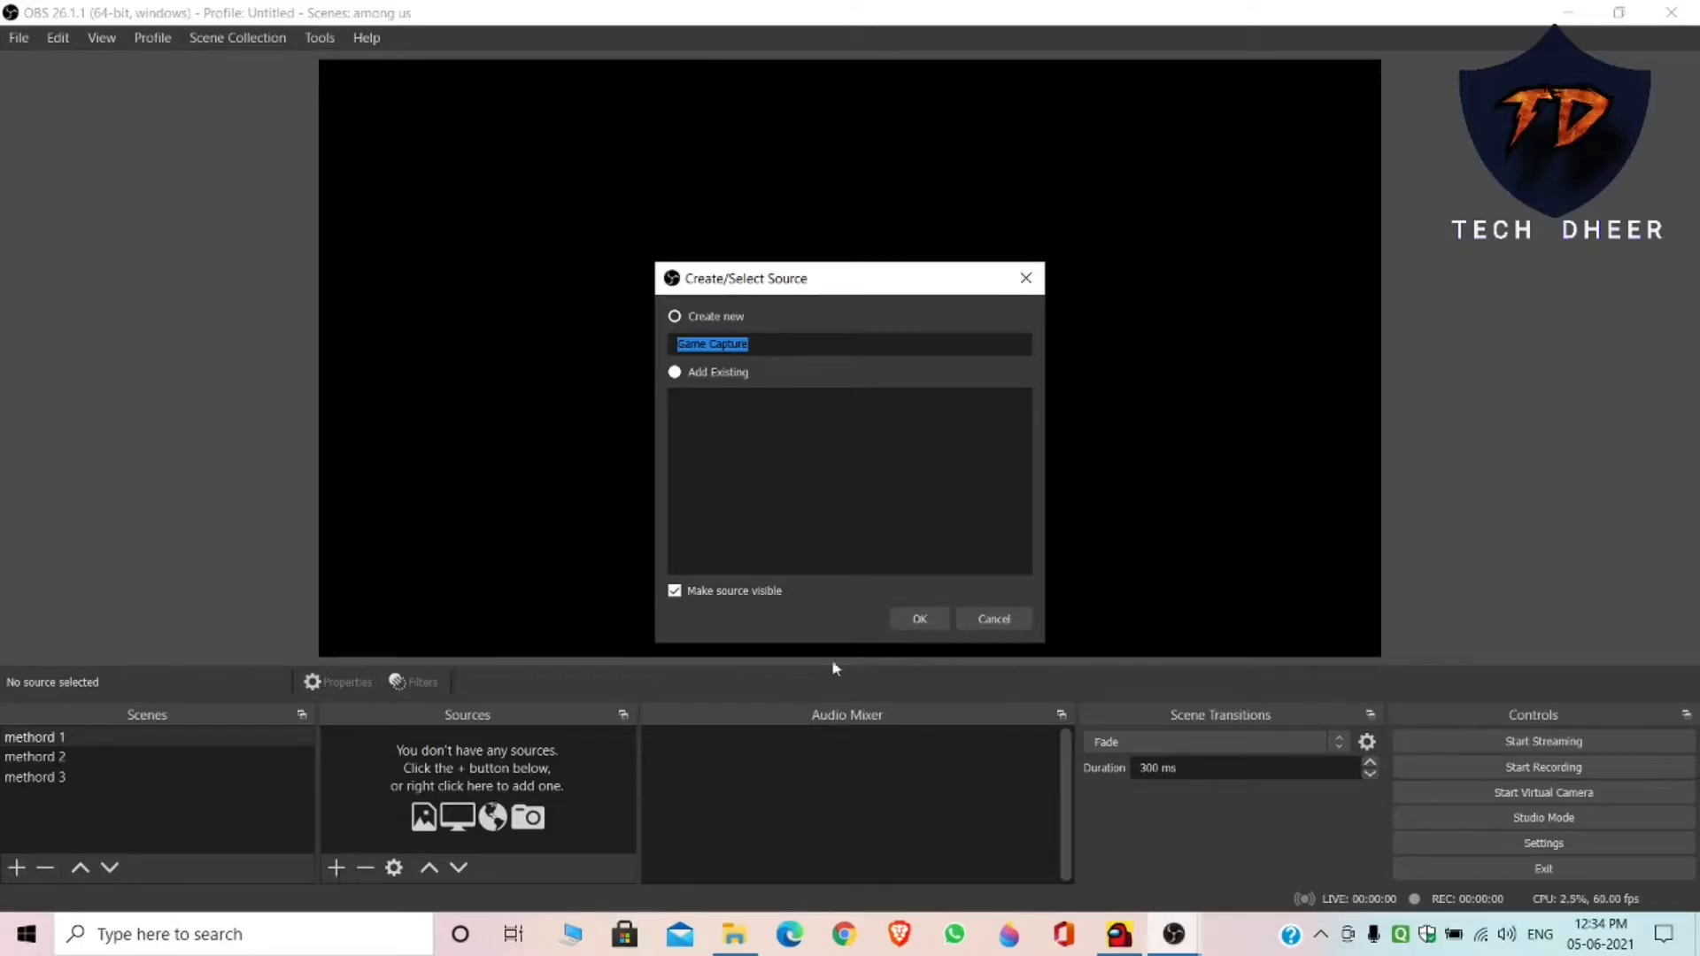
click(919, 620)
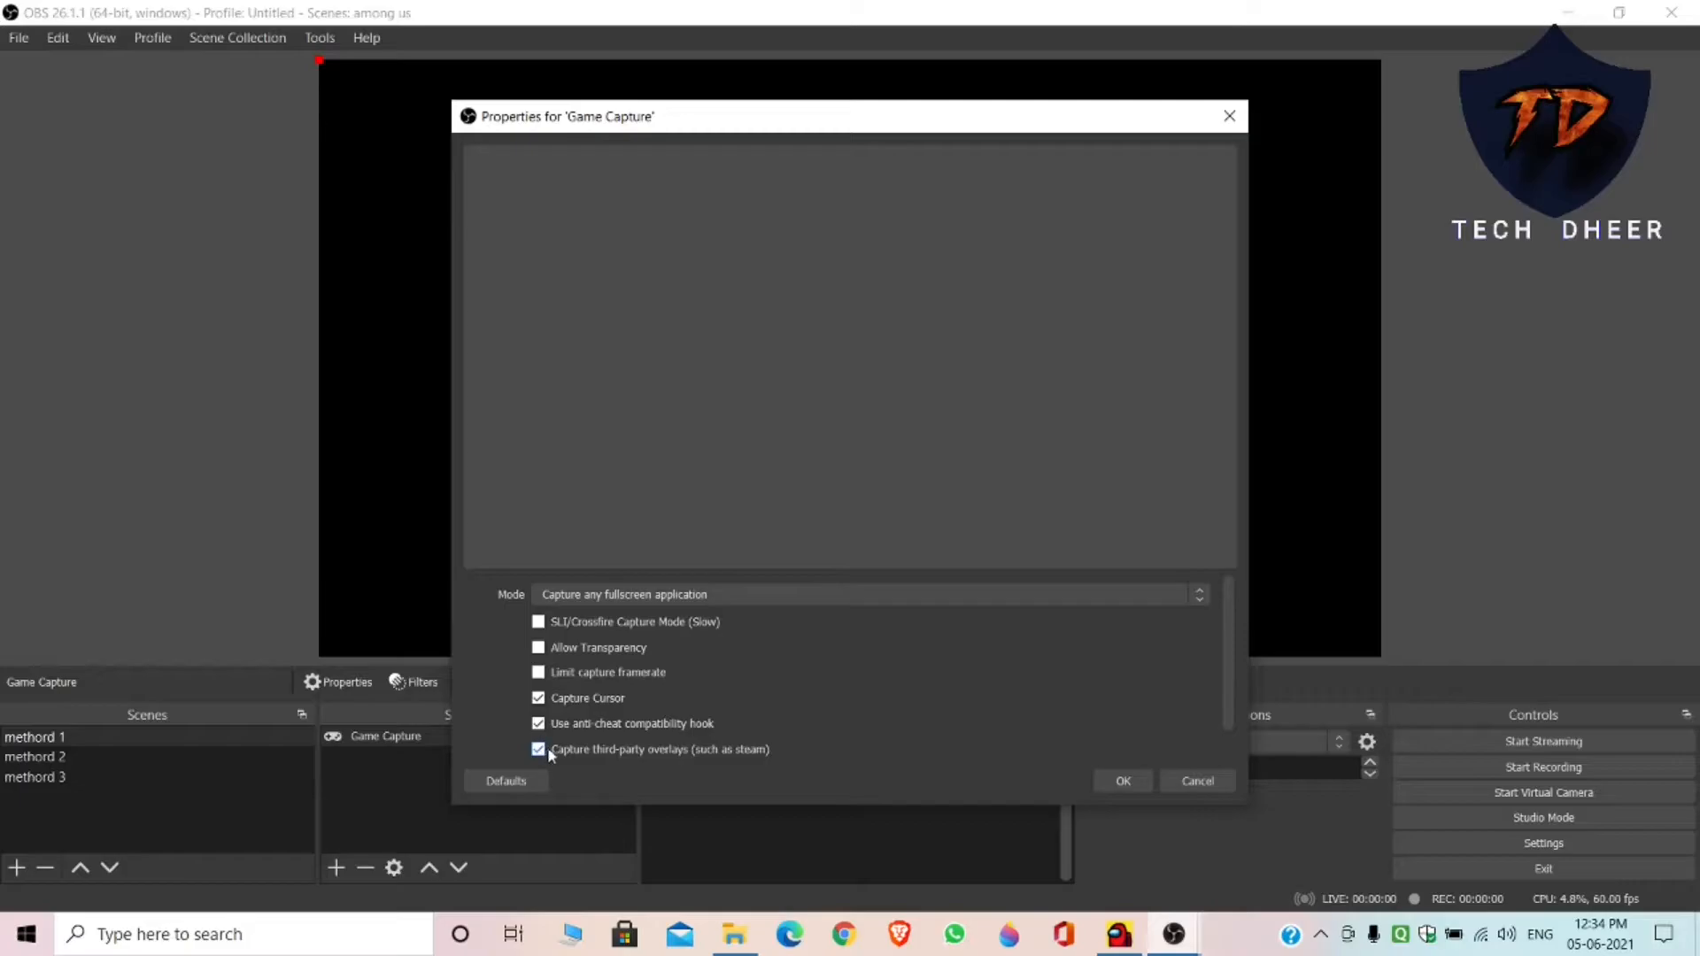
Check the Game Capture modes, bring up and reposition the Among Us window, and return to the capture properties
click(718, 593)
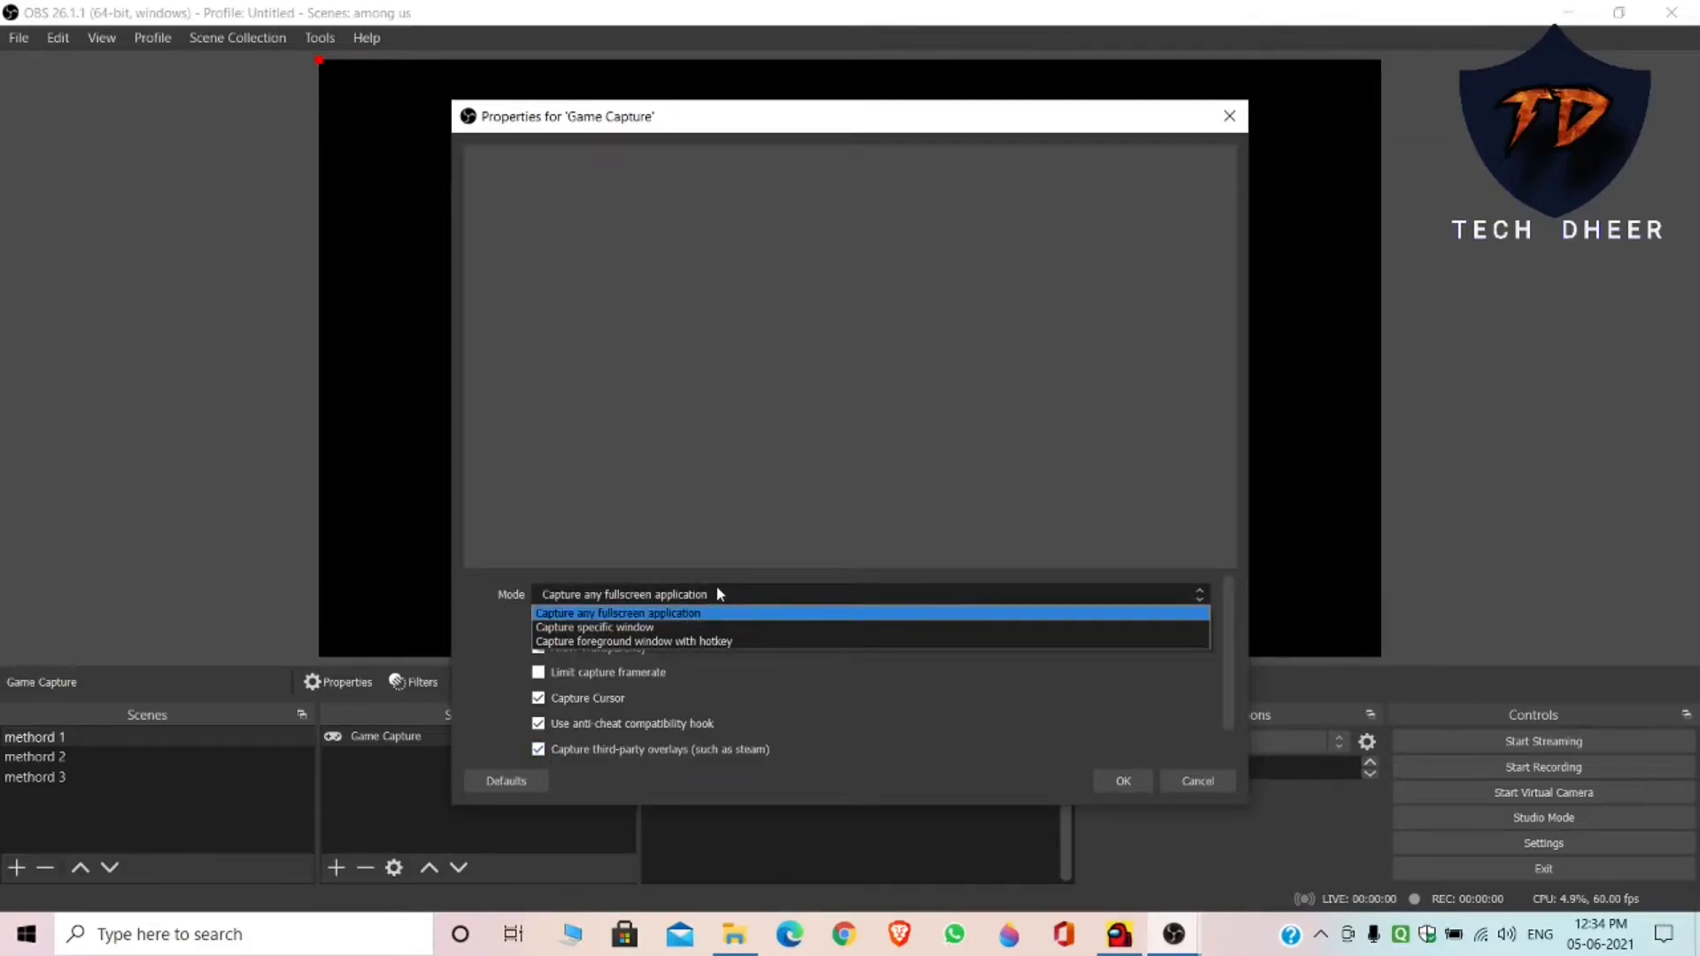
click(1121, 935)
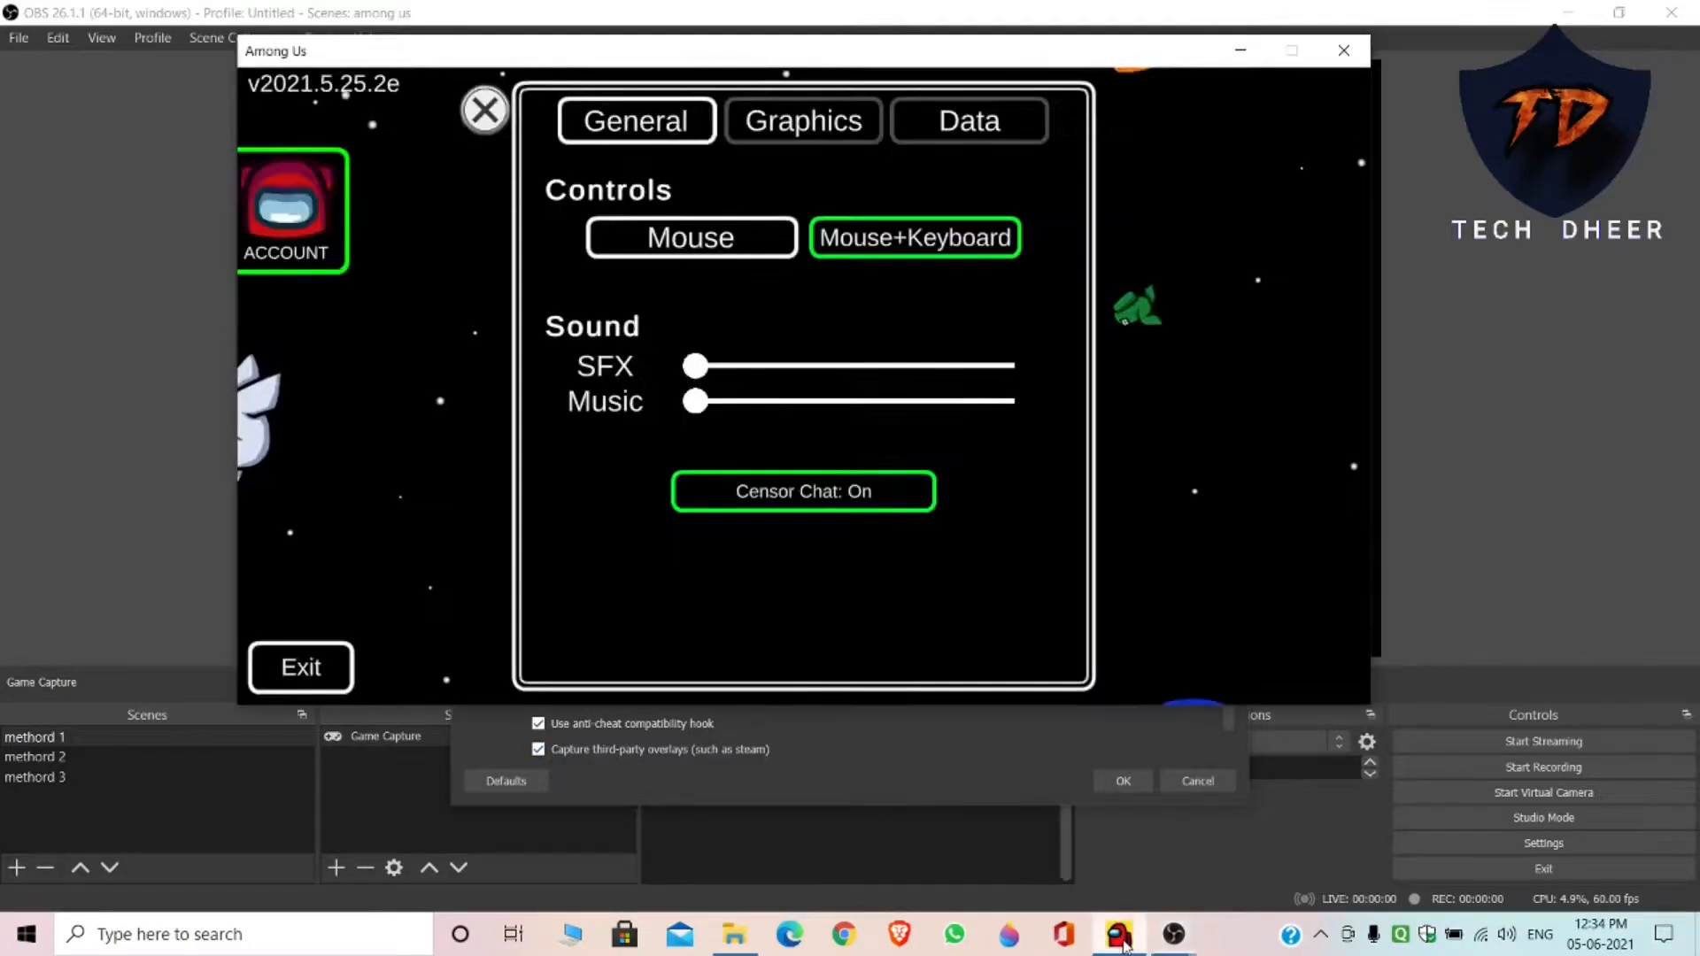
mouse_move(570, 59)
mouse_down()
mouse_move(276, 24)
mouse_move(743, 51)
mouse_move(708, 25)
mouse_move(599, 52)
mouse_up()
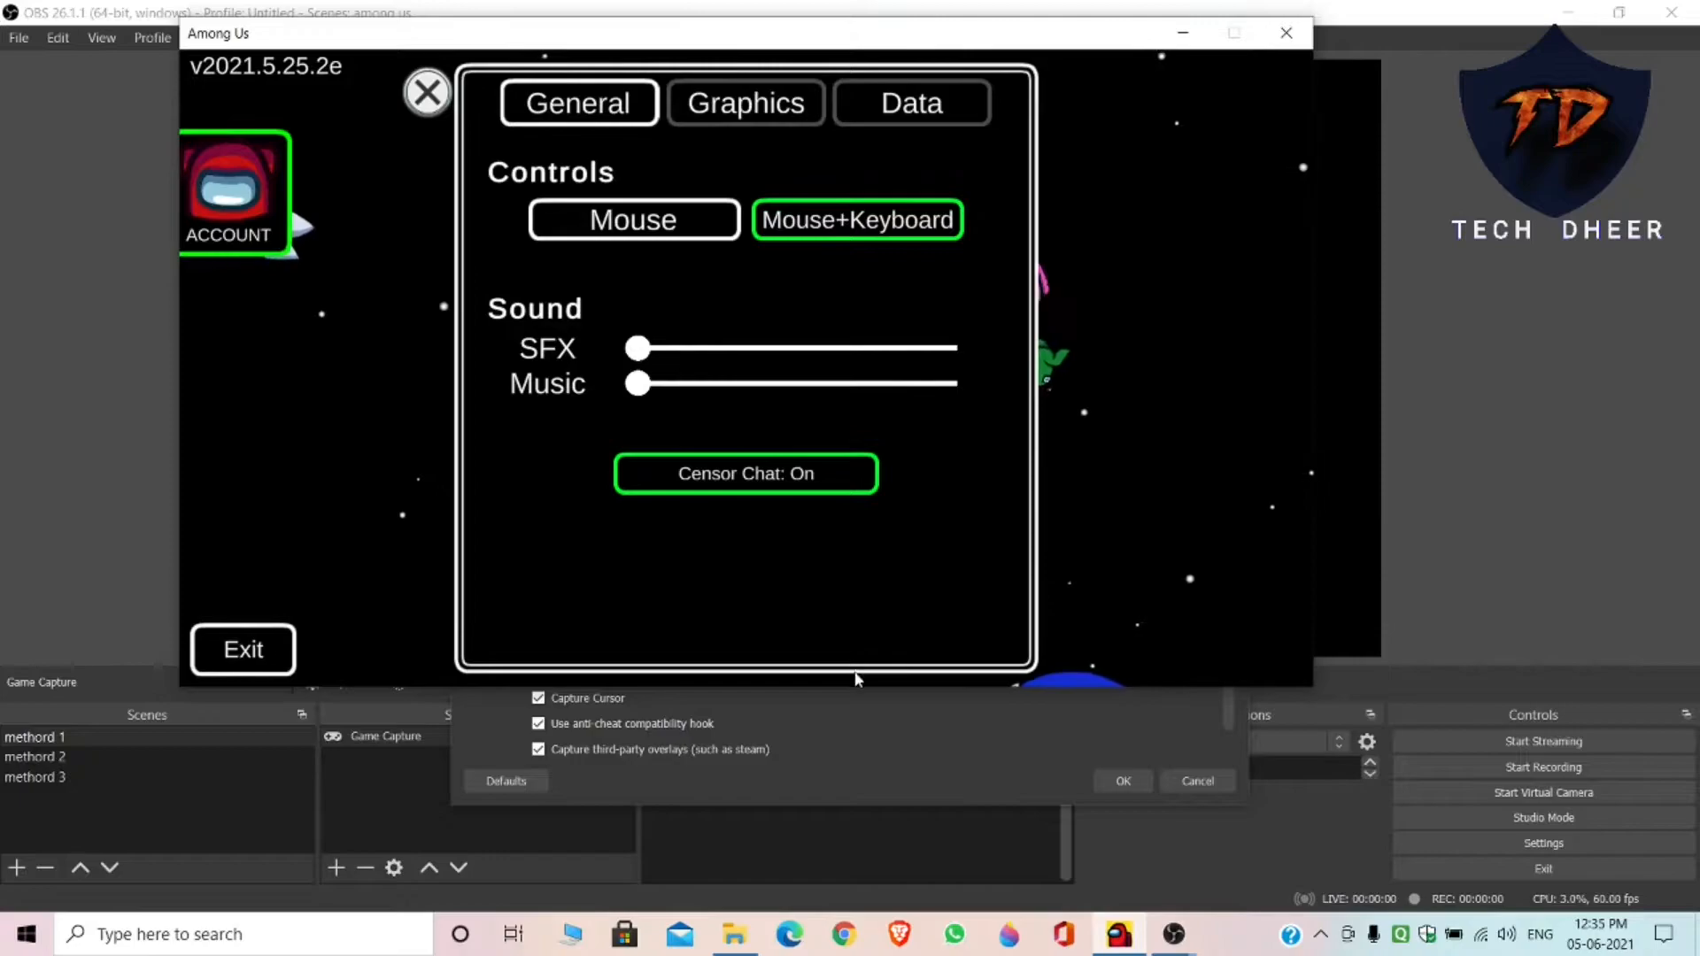
click(931, 734)
Set the Game Capture to capture the specific window "[Among Us.exe]: Among Us" and scale the captured image to fill the canvas
click(694, 596)
click(692, 624)
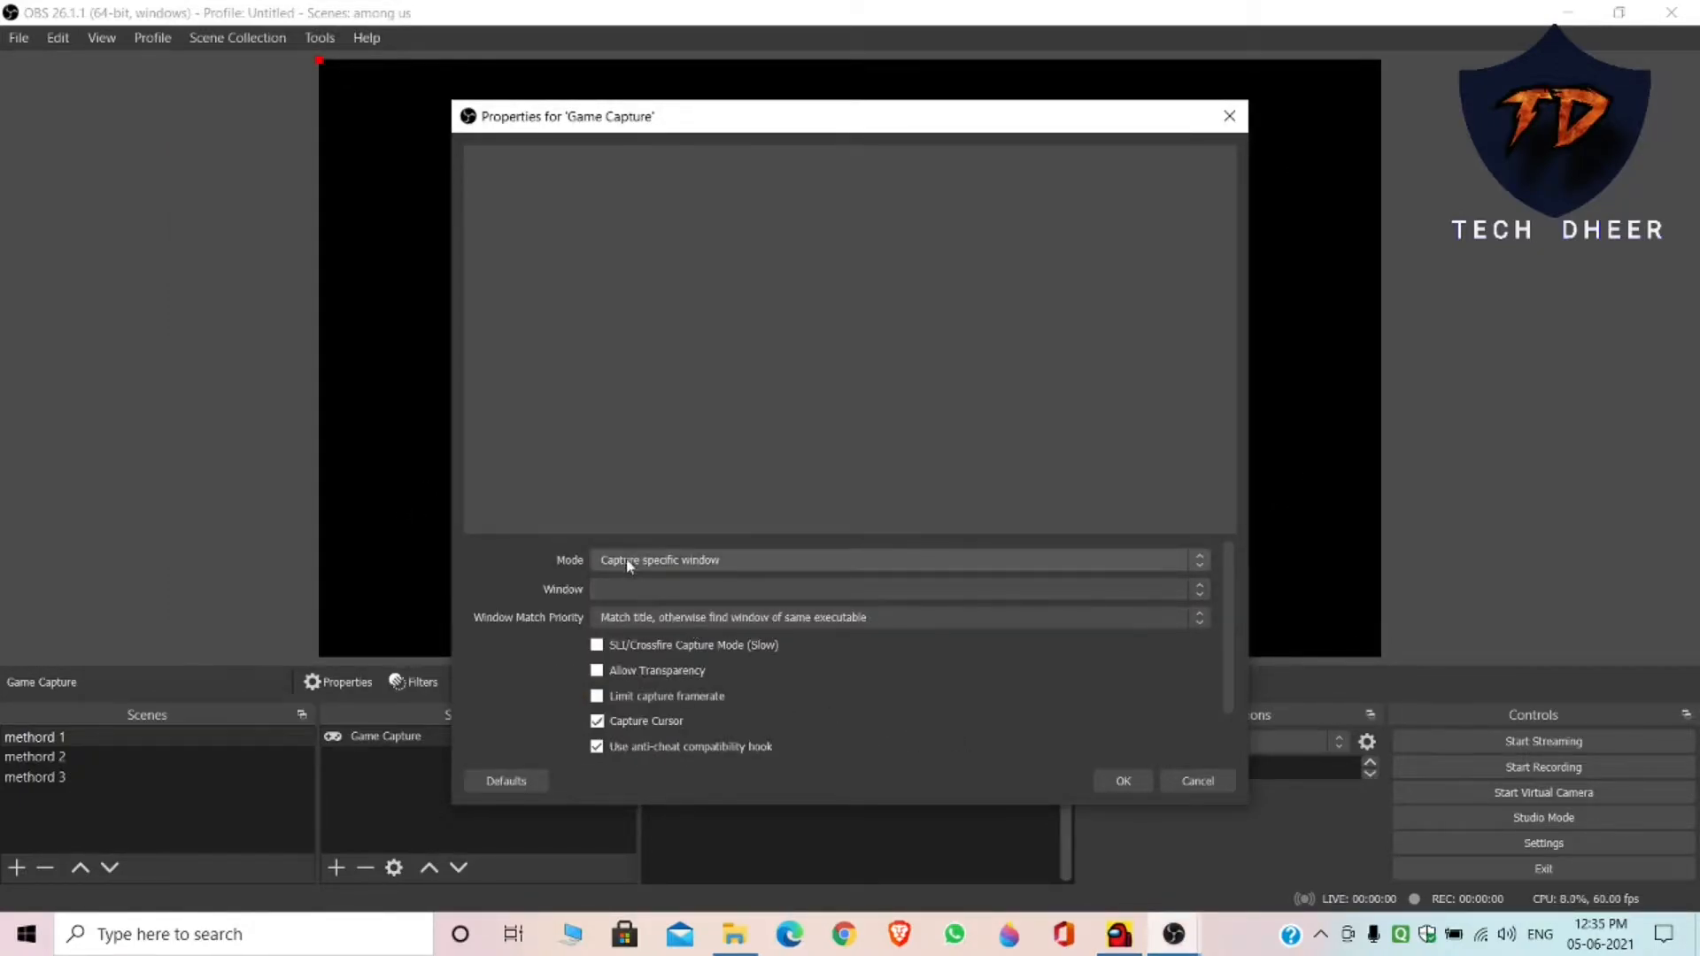
click(684, 571)
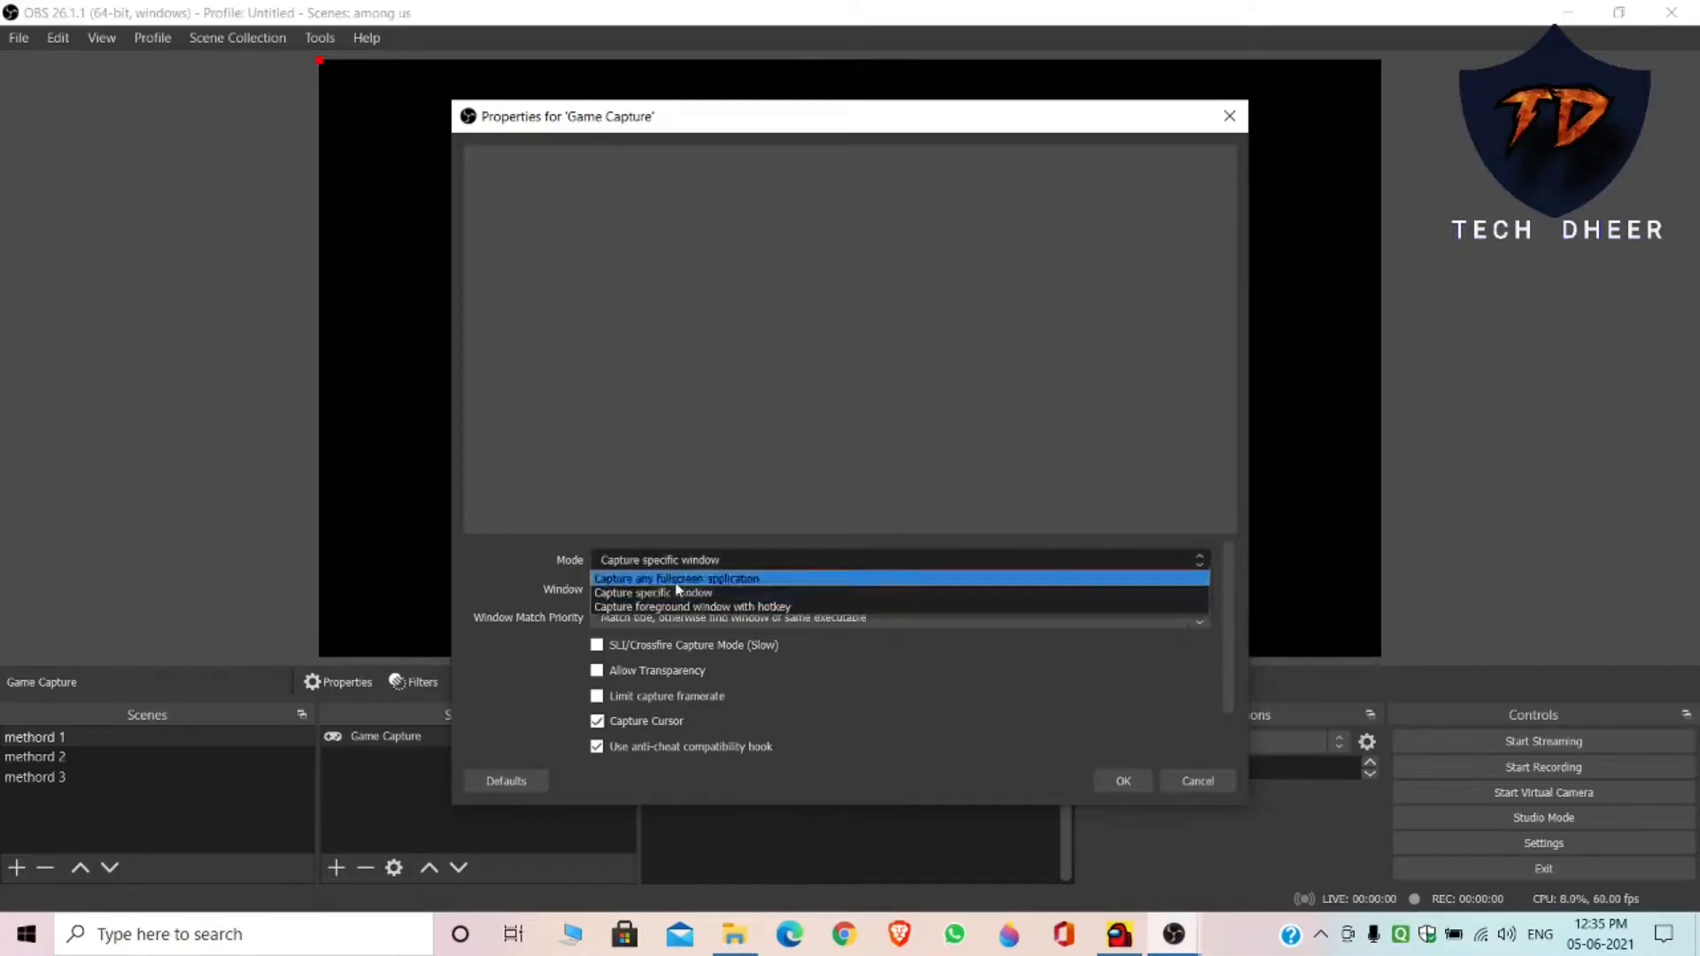
click(671, 591)
click(681, 591)
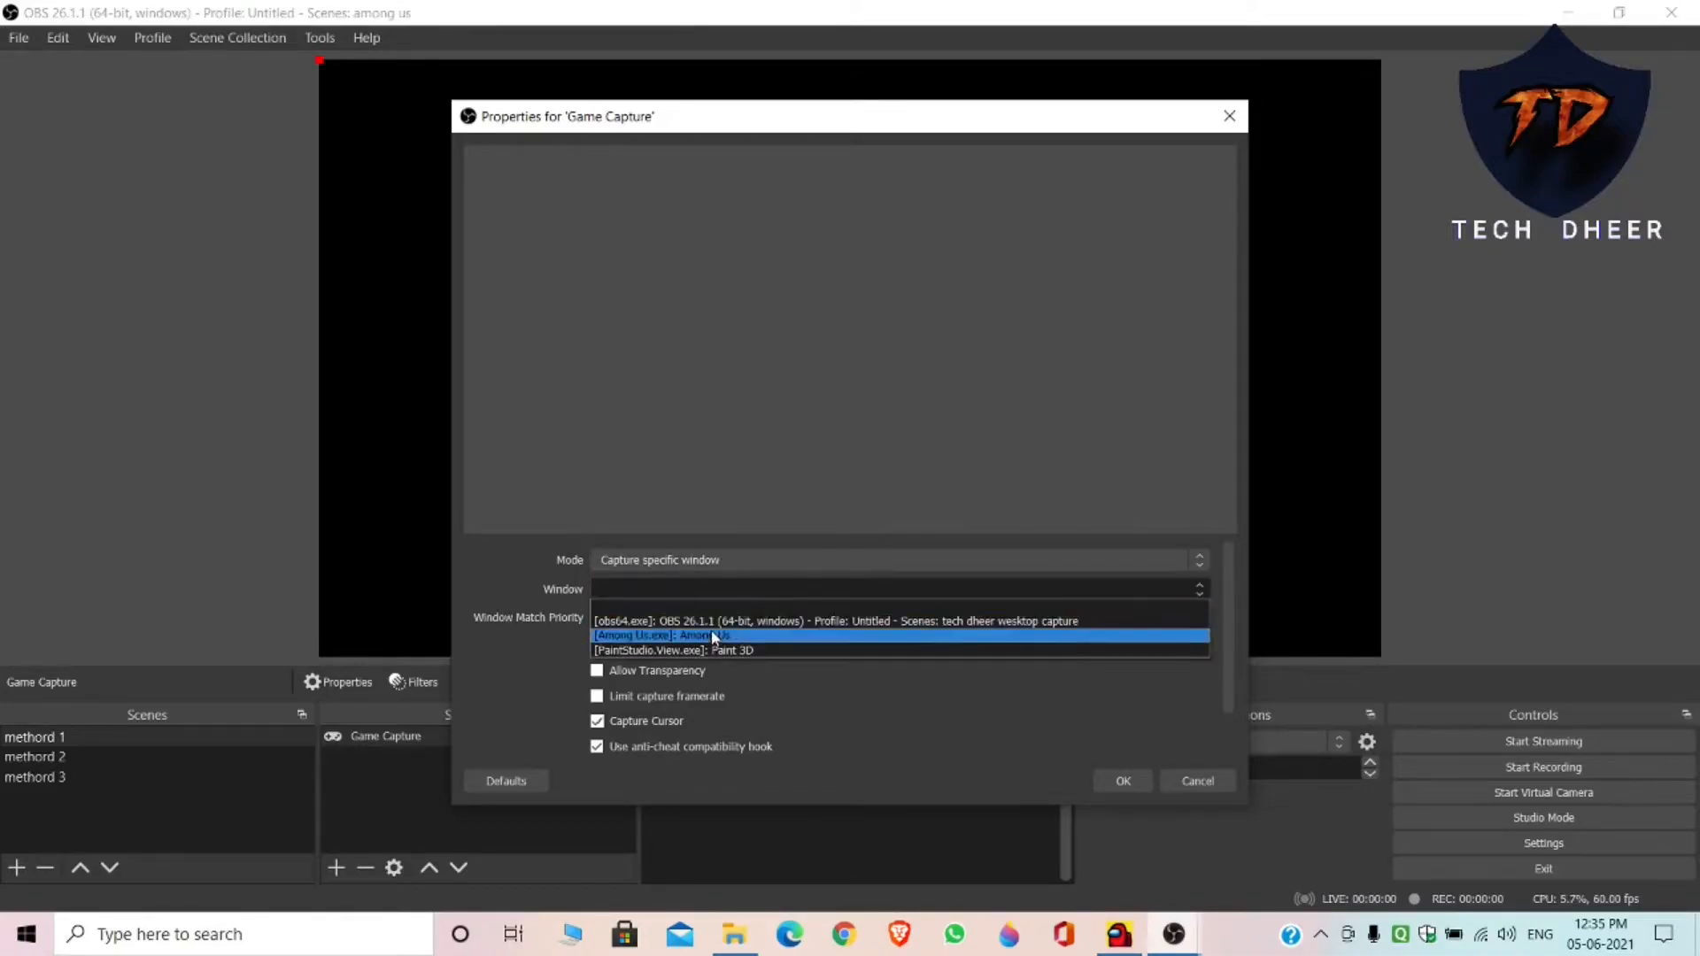
click(782, 641)
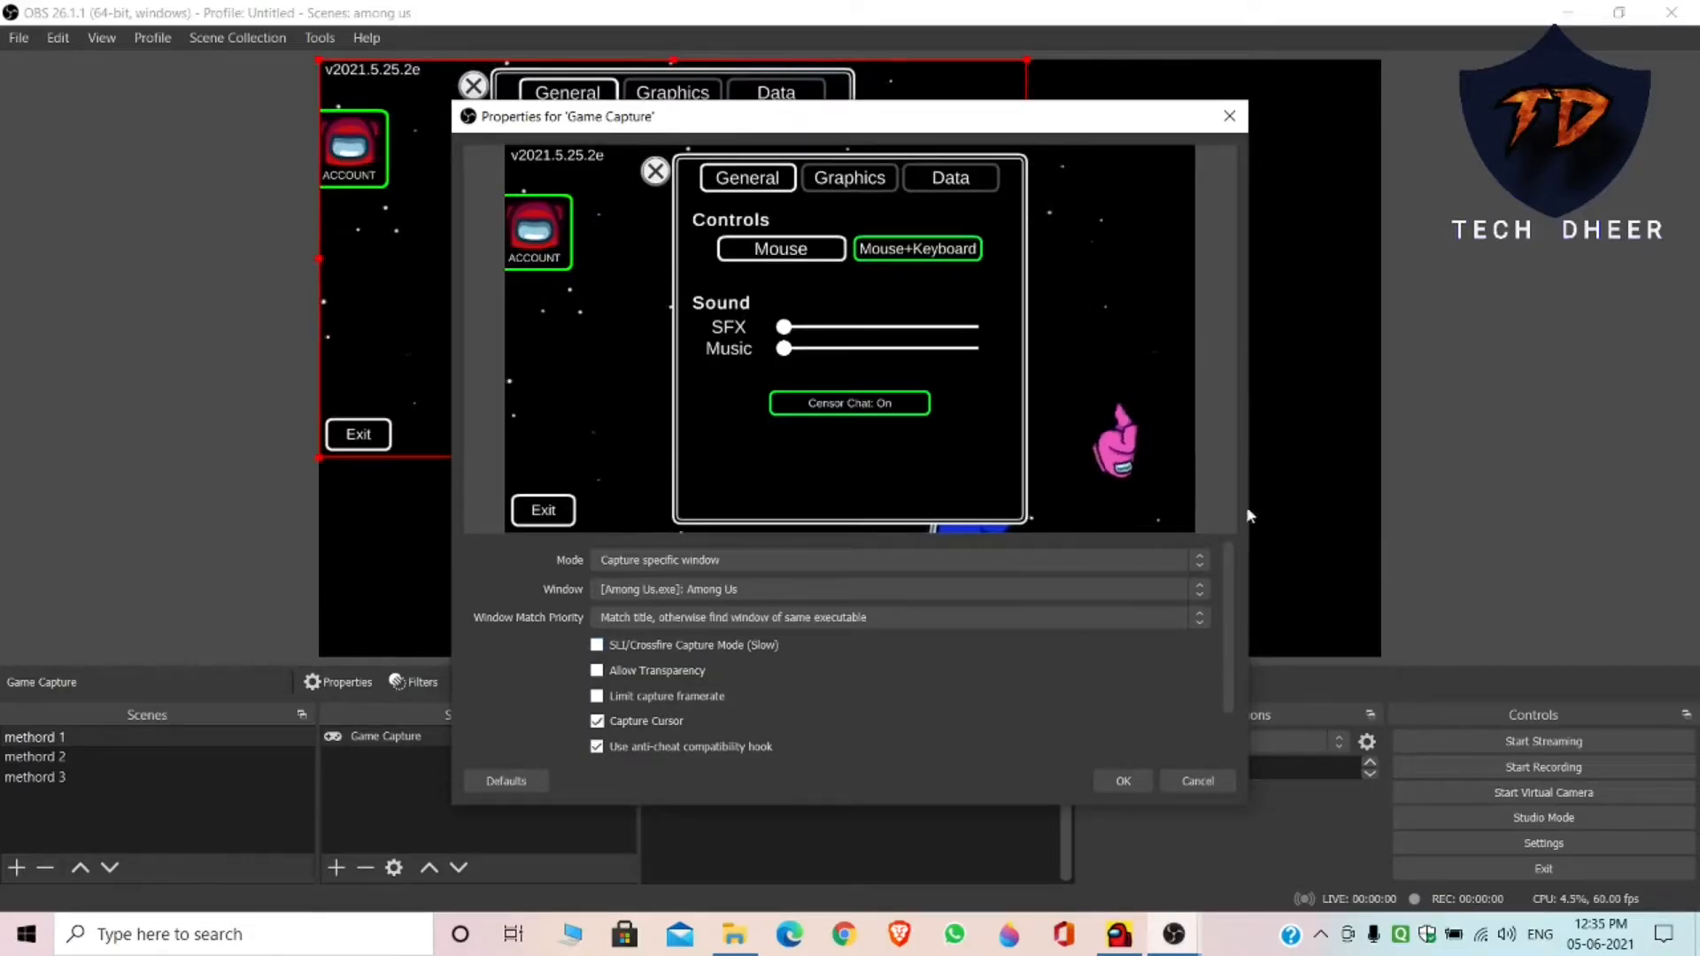
click(1123, 783)
drag(1027, 458, 1386, 591)
click(1503, 540)
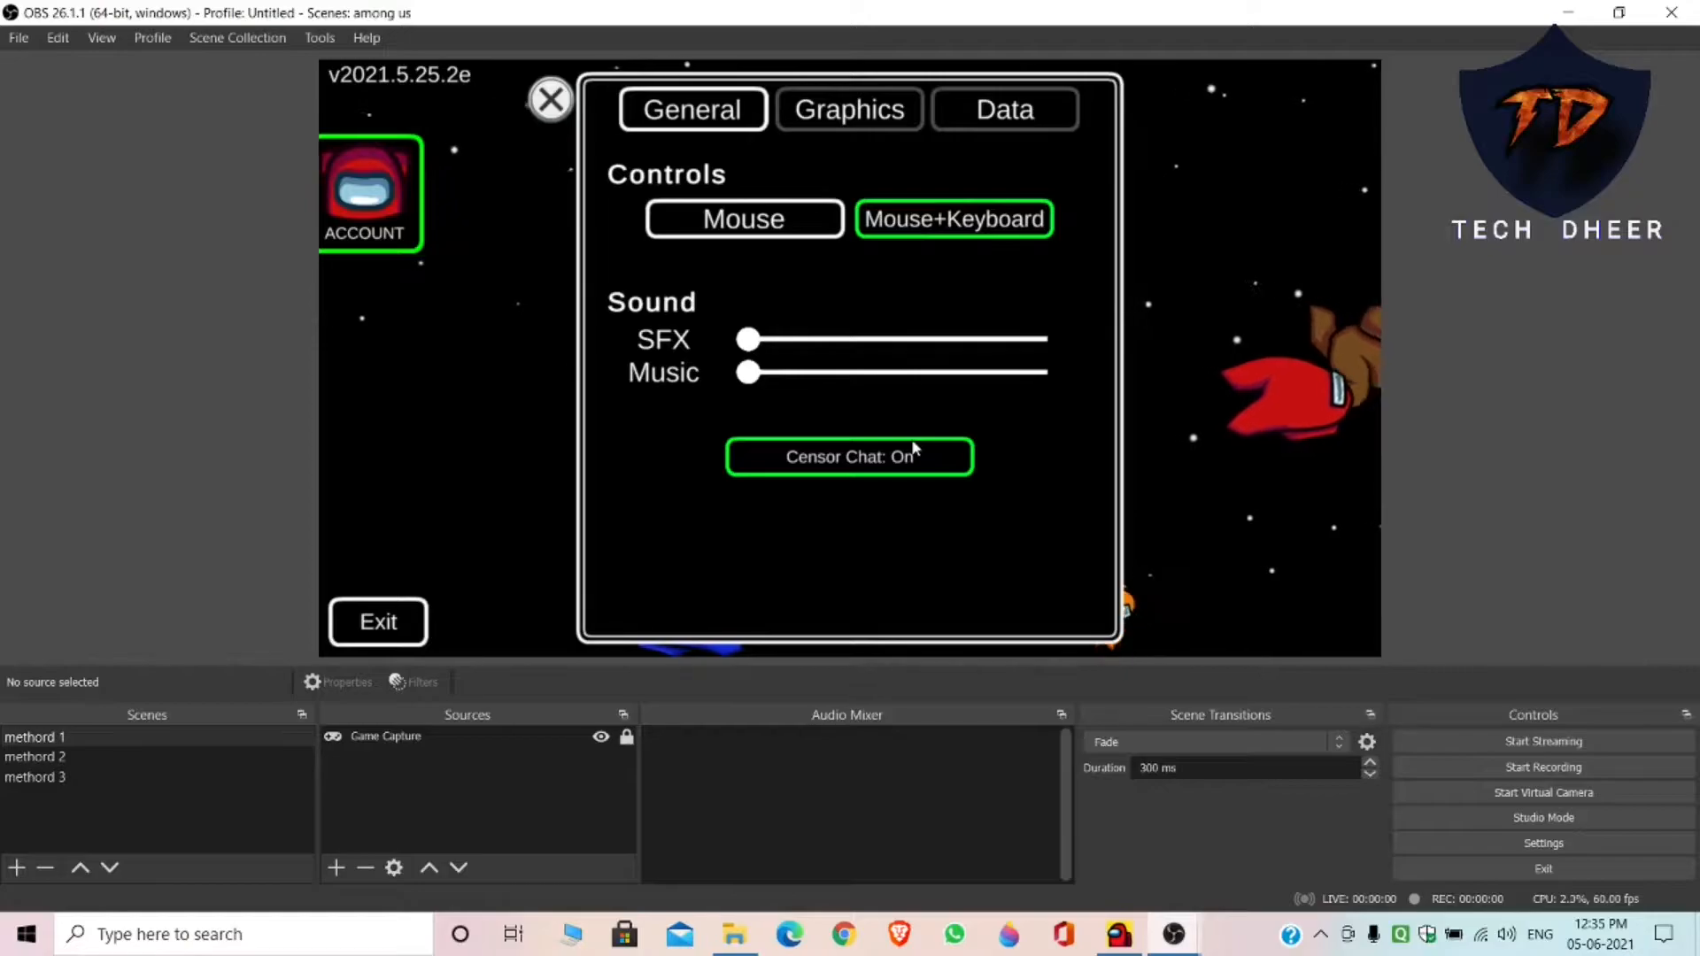
Switch to Among Us and apply a resolution of 1600x900 in its graphics settings, moving the game window up
click(1122, 948)
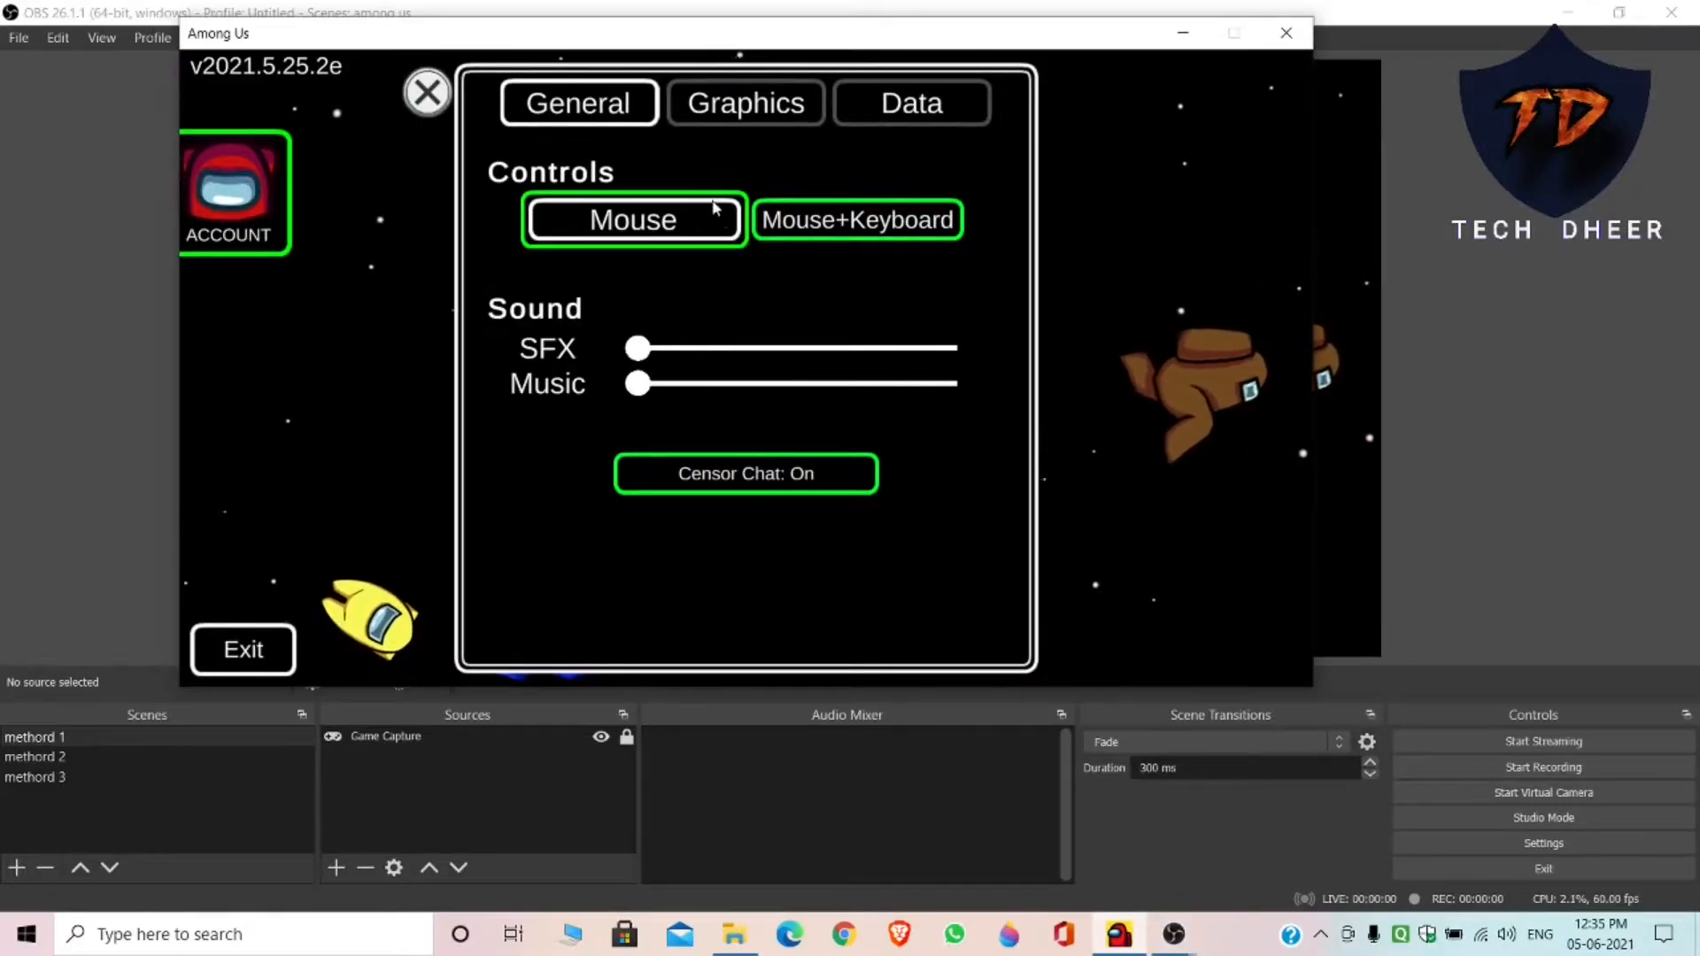
click(759, 102)
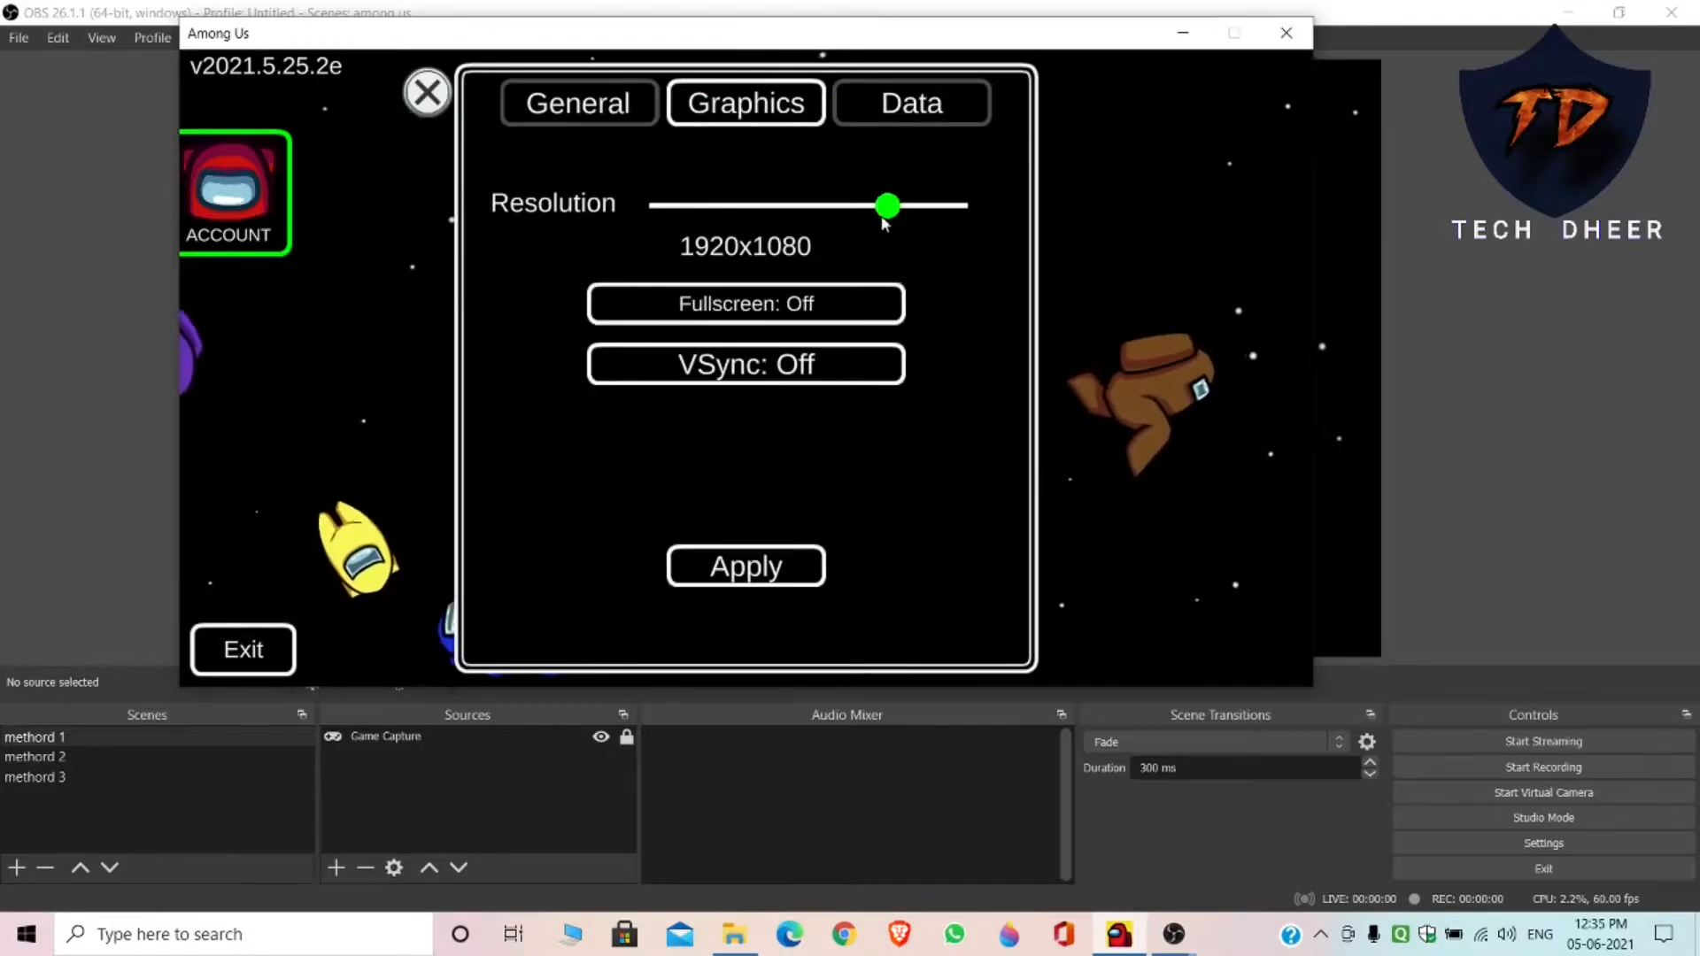
drag(893, 205, 832, 206)
click(774, 566)
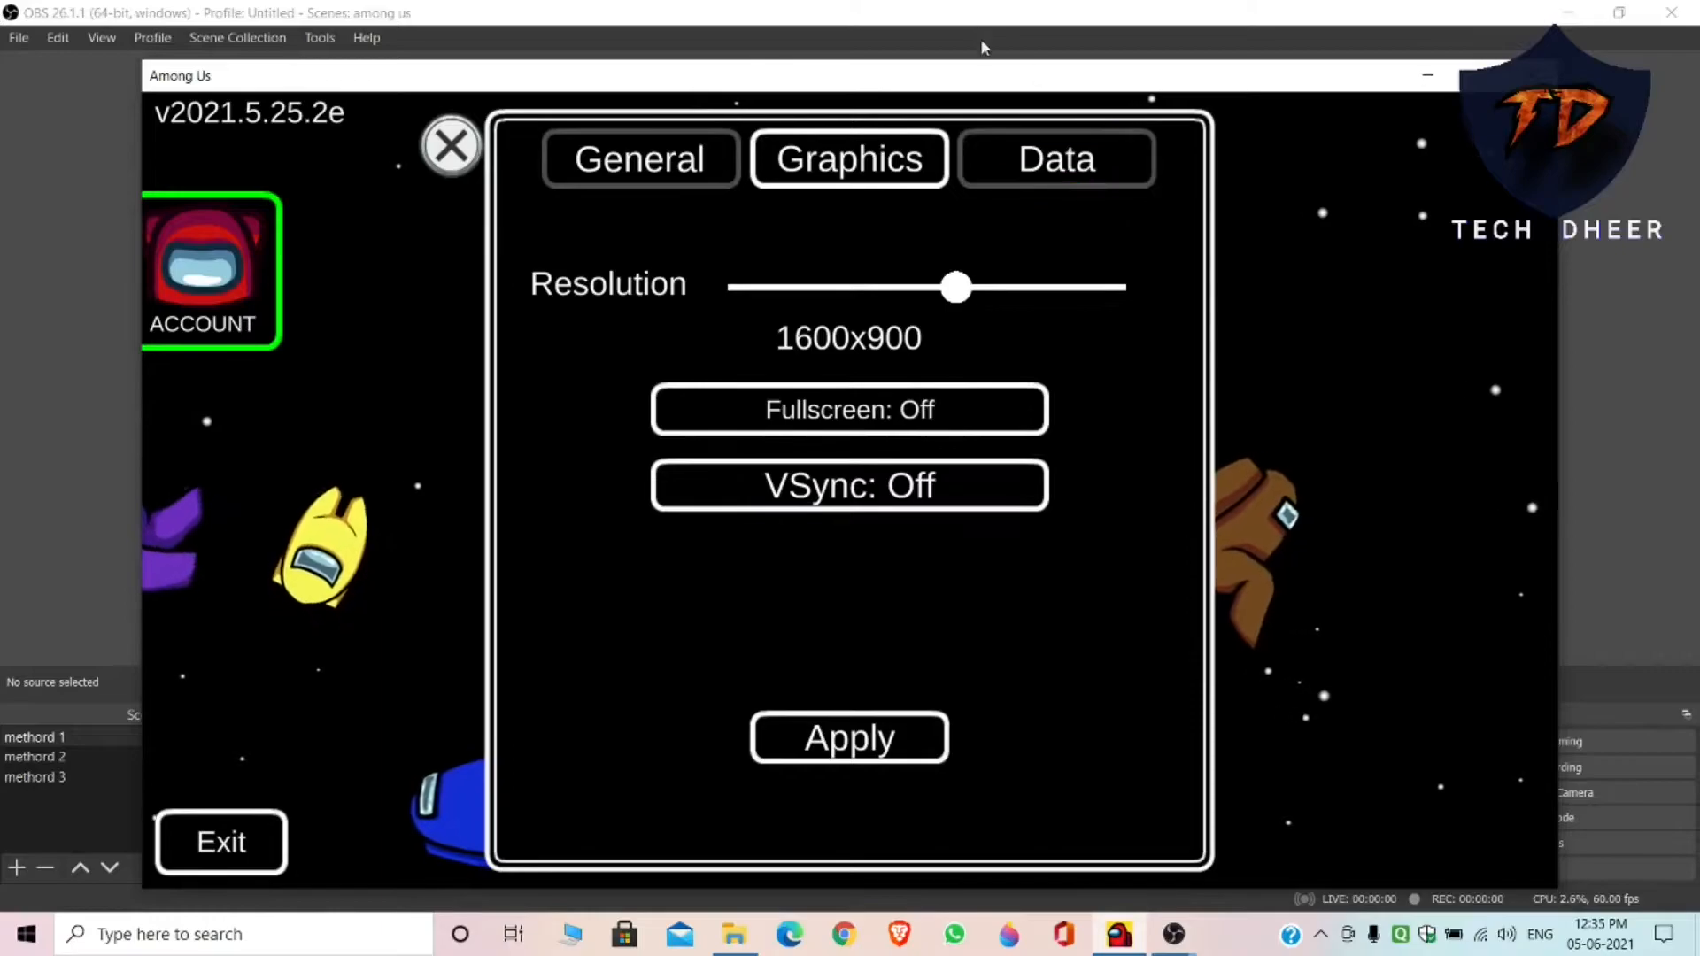
drag(993, 89, 987, 30)
Apply a resolution of 1280x720 to Among Us and minimize the game window
drag(950, 228, 834, 235)
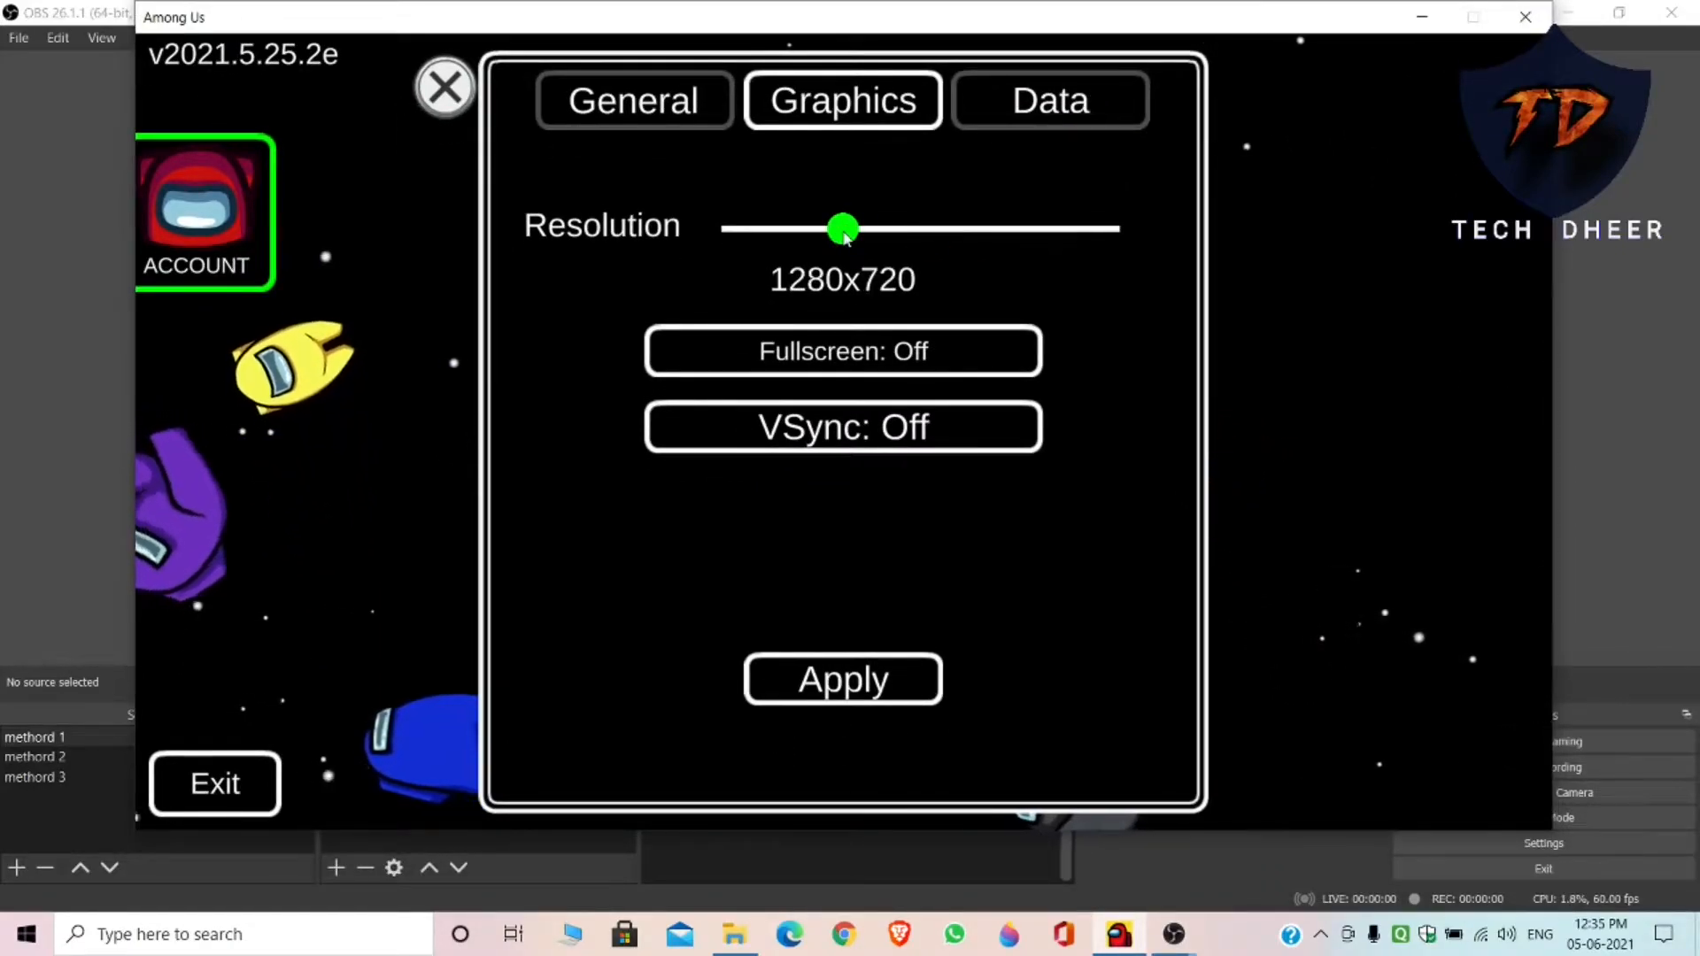
click(892, 682)
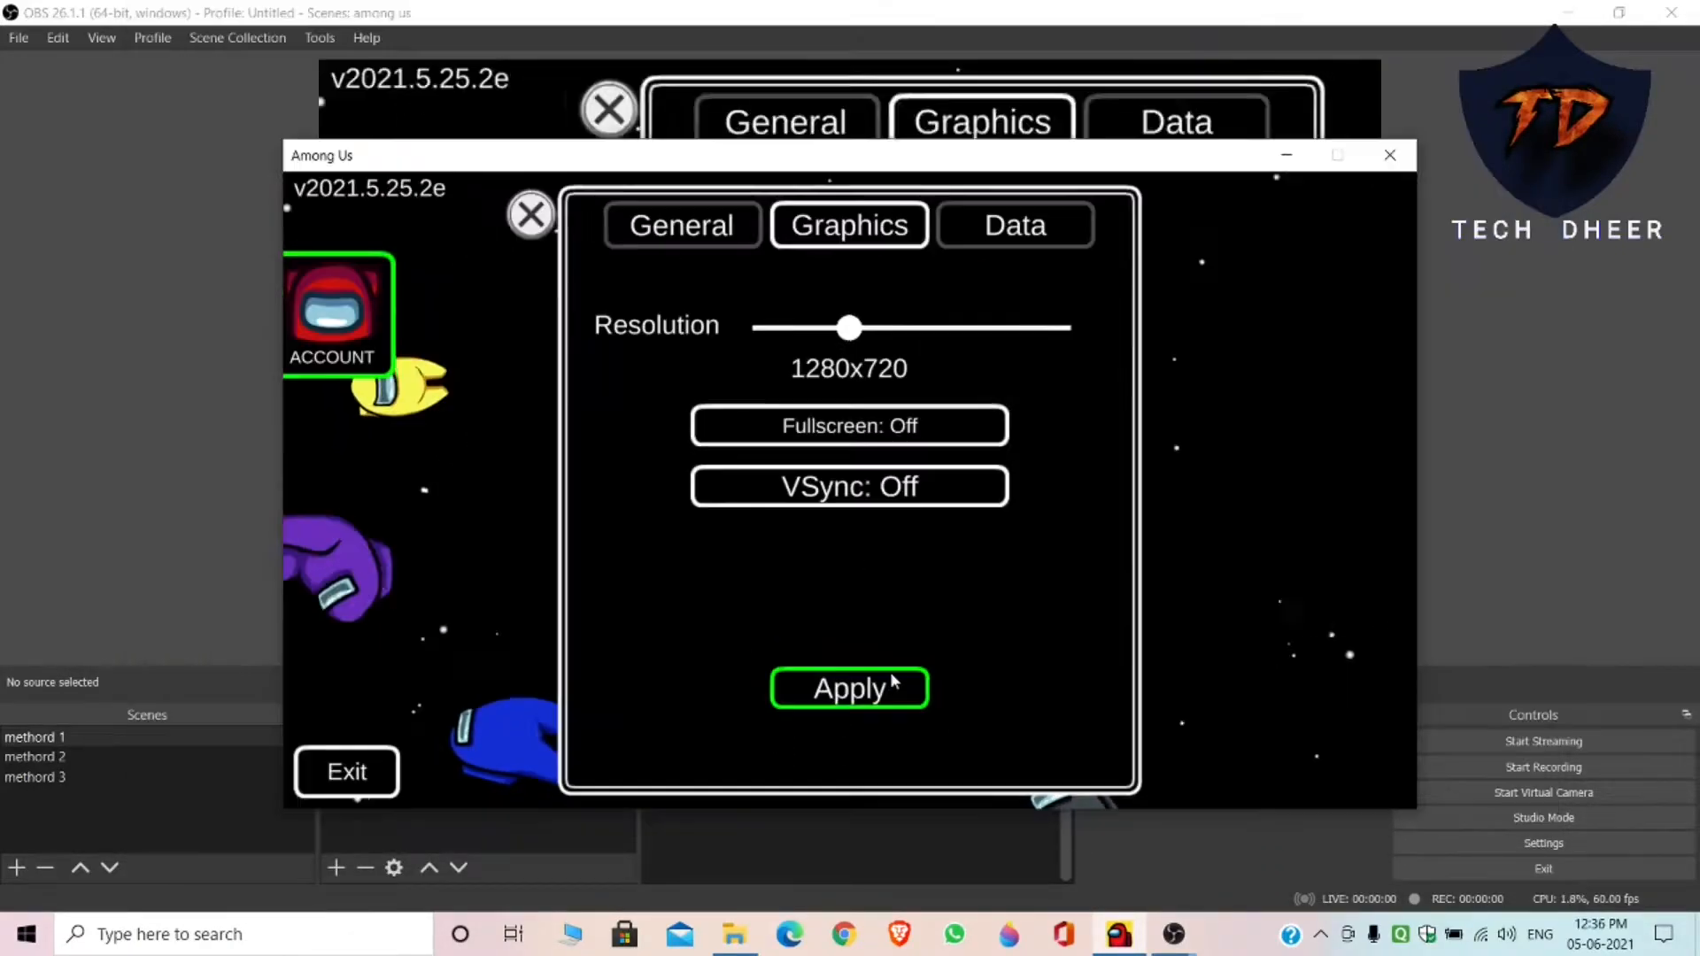
click(1288, 158)
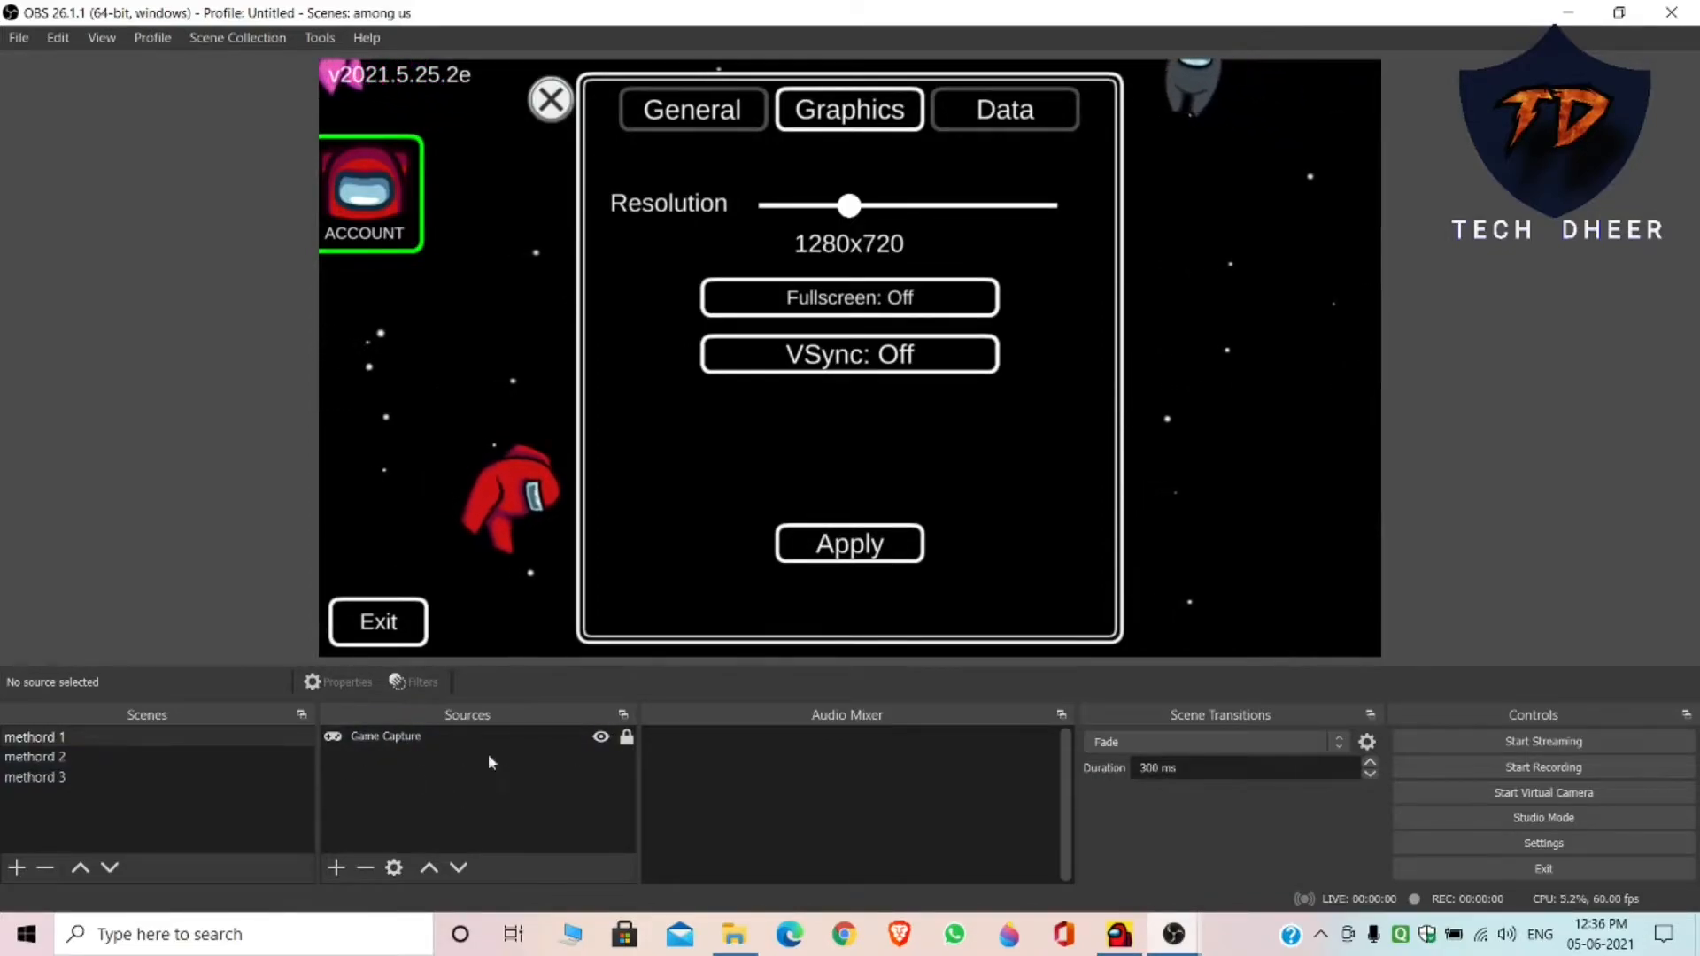
Add an Audio Output Capture source to the methord 1 scene using the device Speaker / Headphone (Realtek(R) Audio)
click(336, 867)
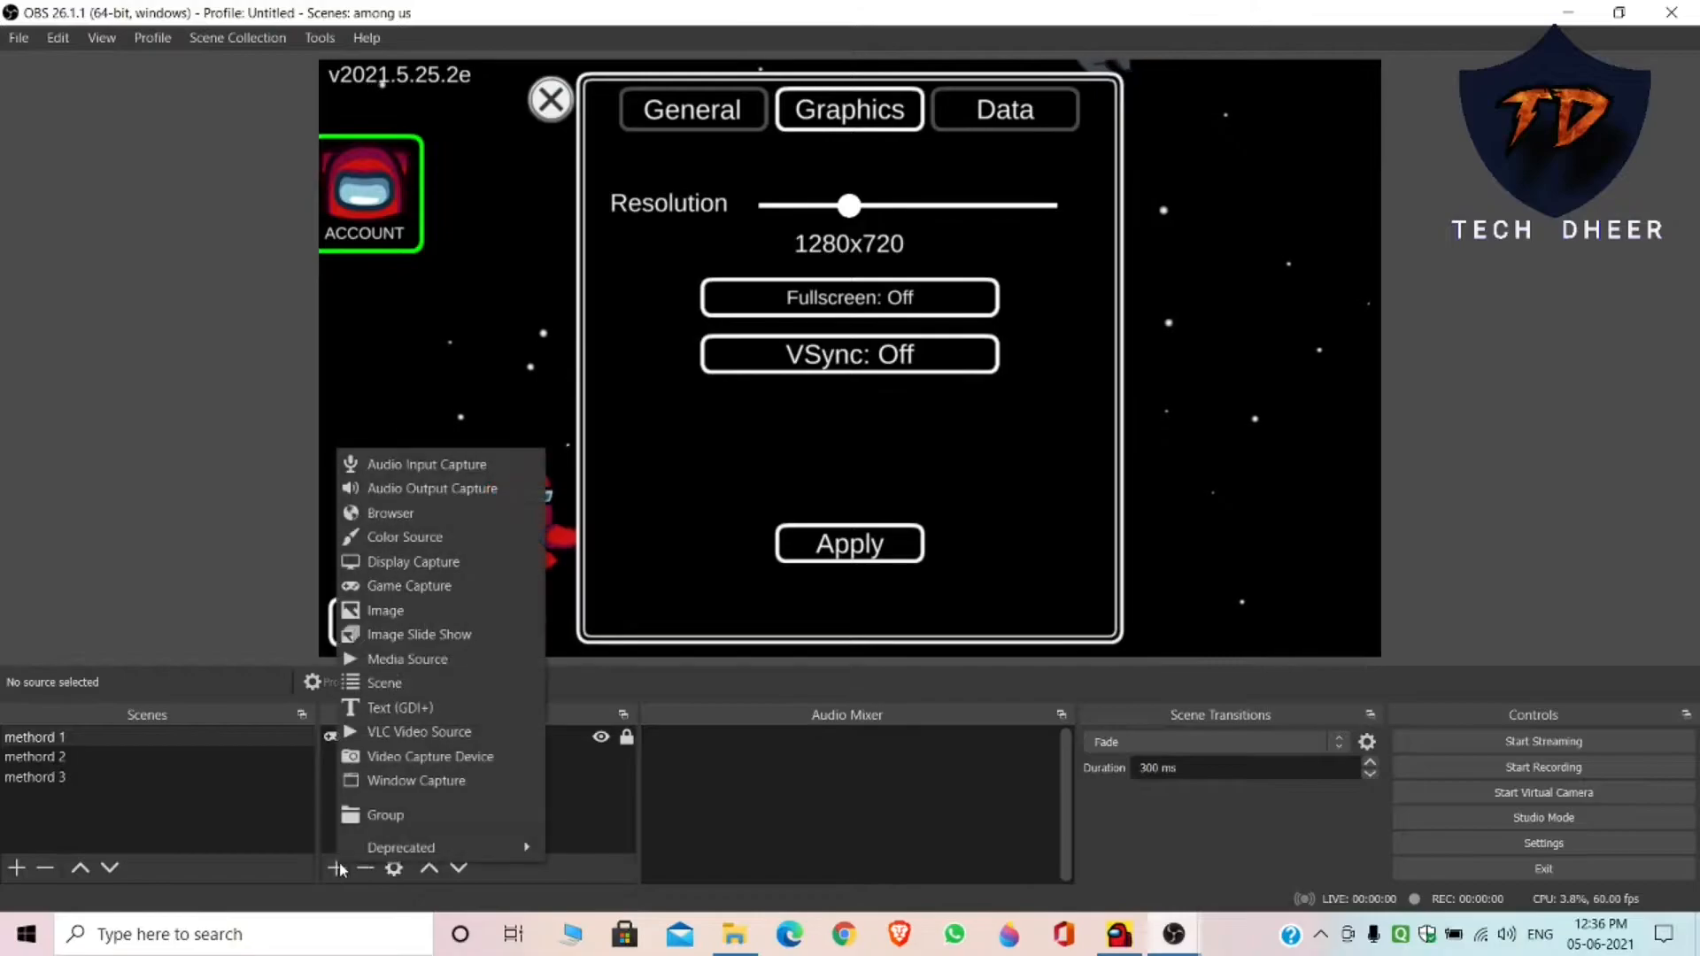
click(476, 489)
click(917, 619)
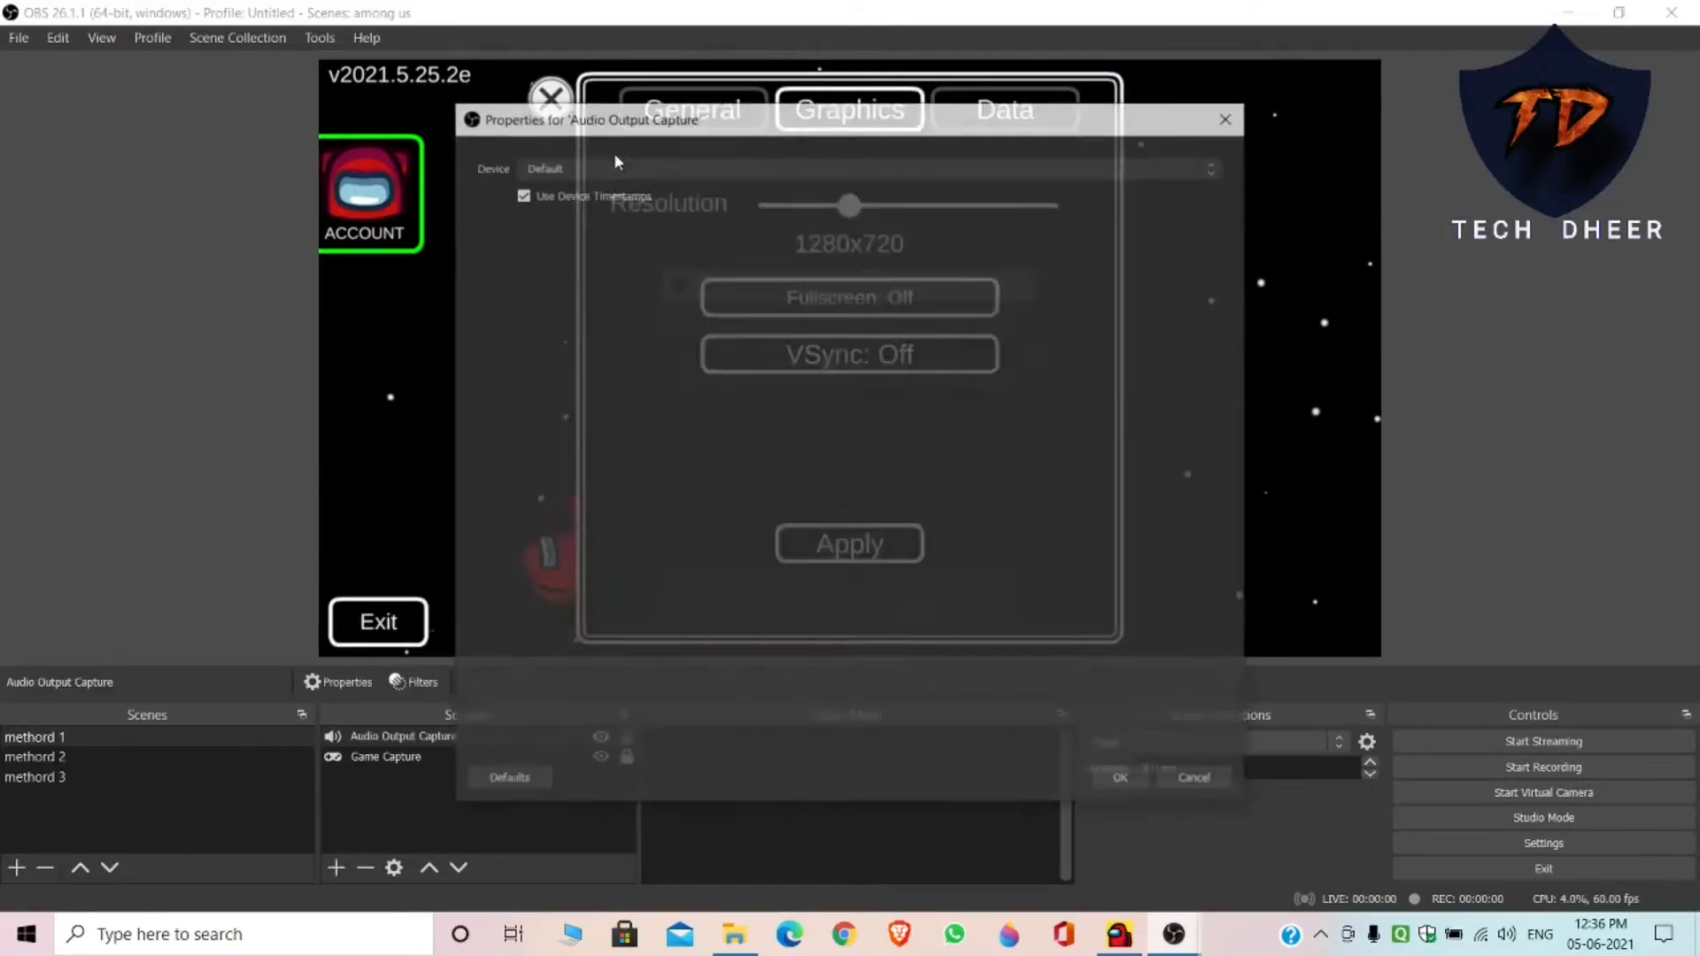
click(671, 168)
click(670, 183)
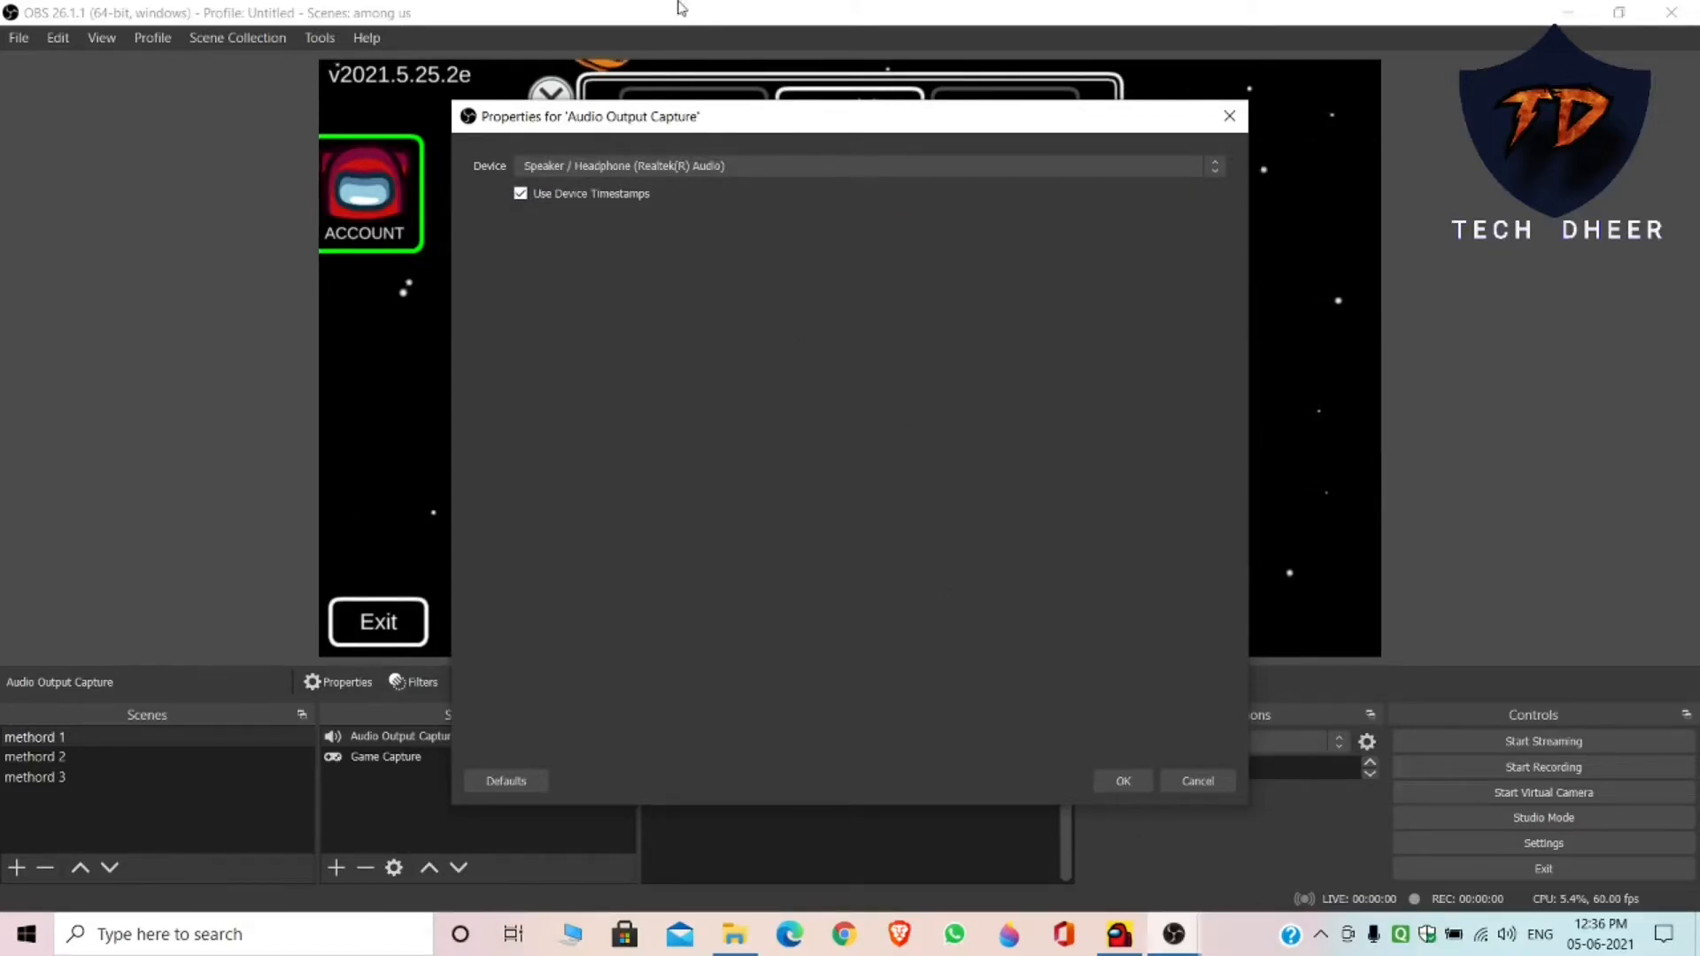
click(1142, 781)
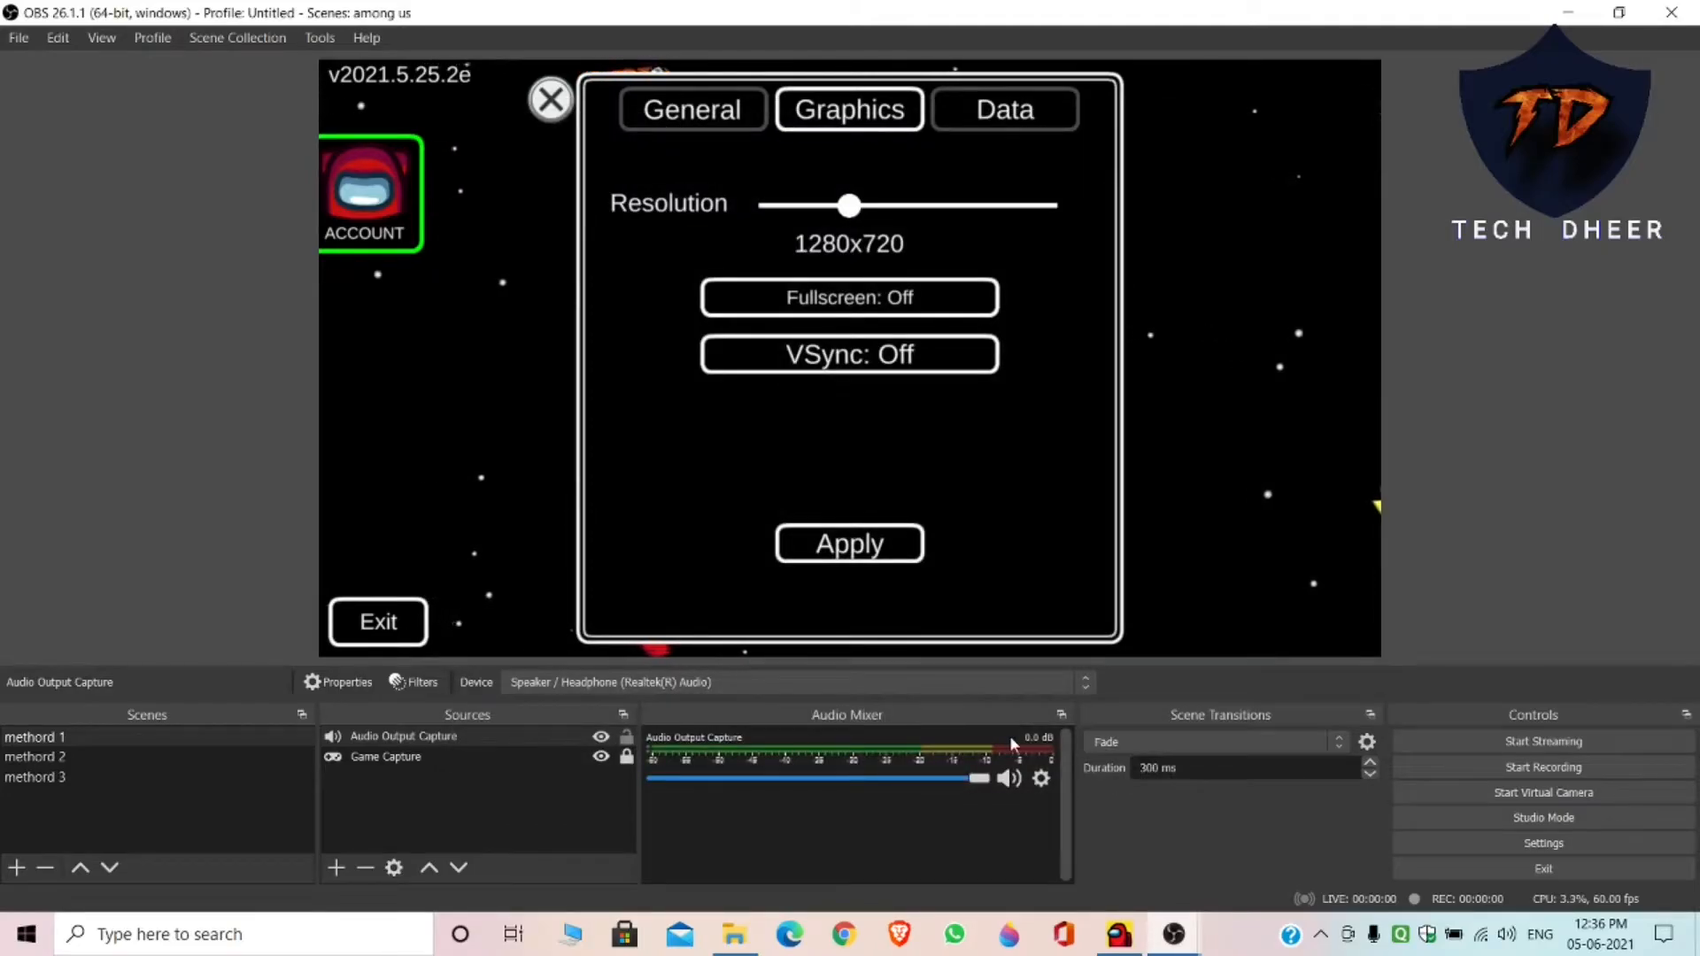
Examine the Audio Output Capture's track assignments in the advanced audio properties, including tracks 5 and 6
right_click(842, 832)
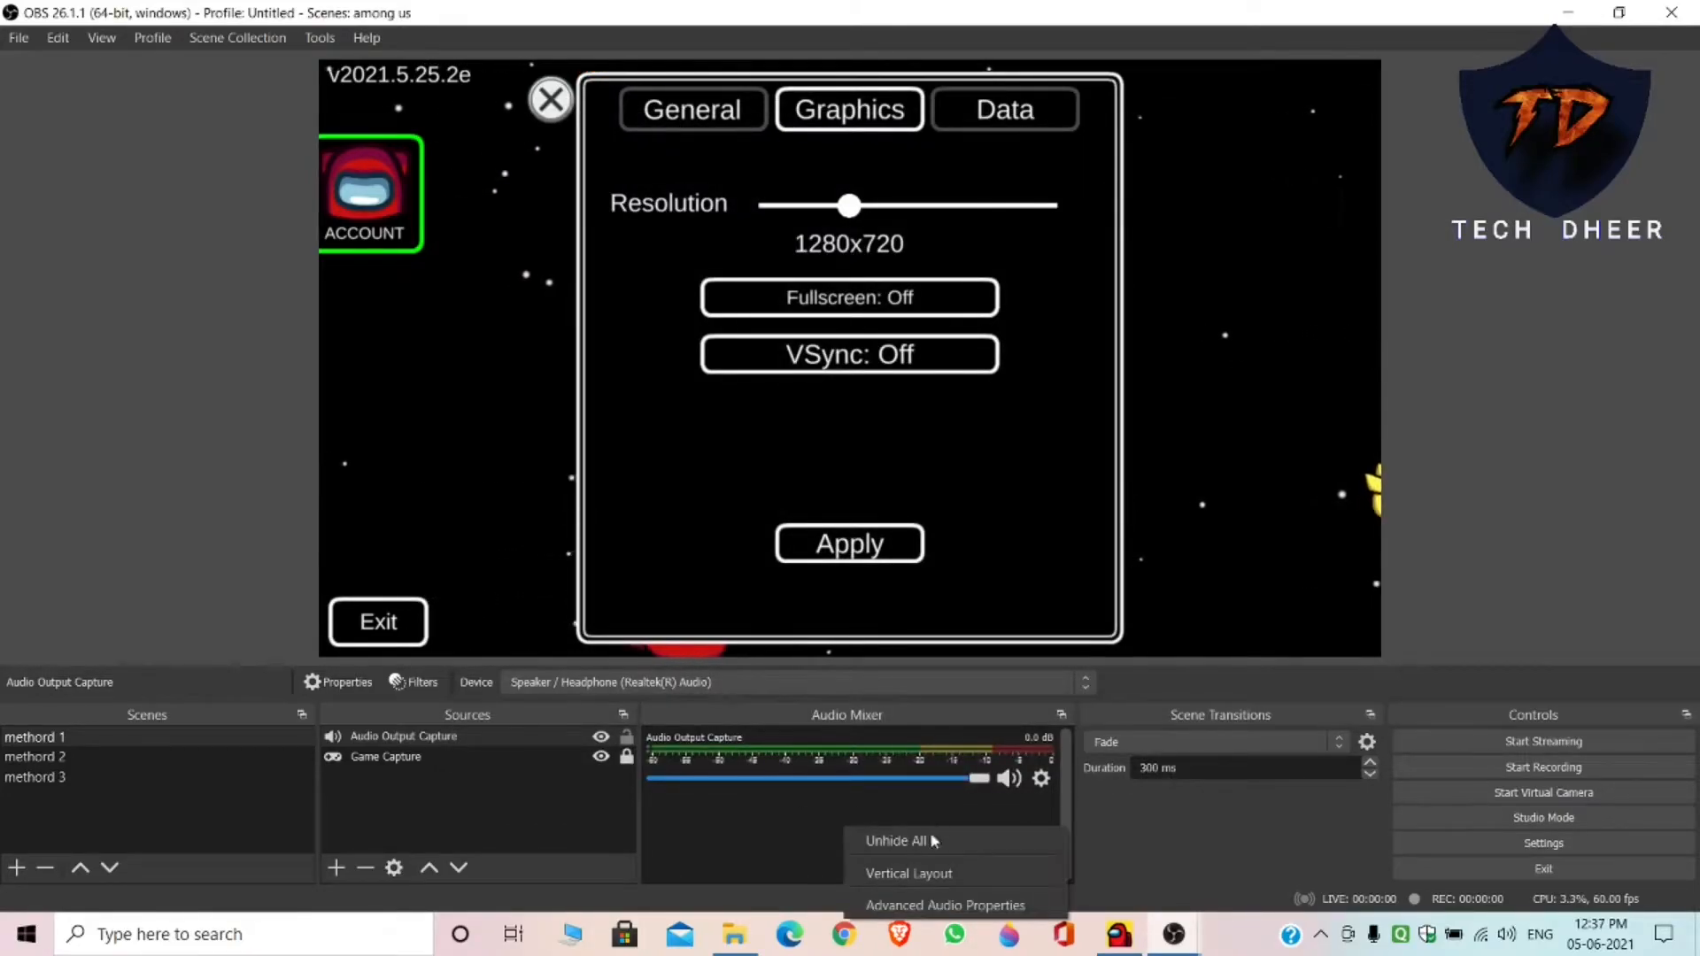
click(943, 903)
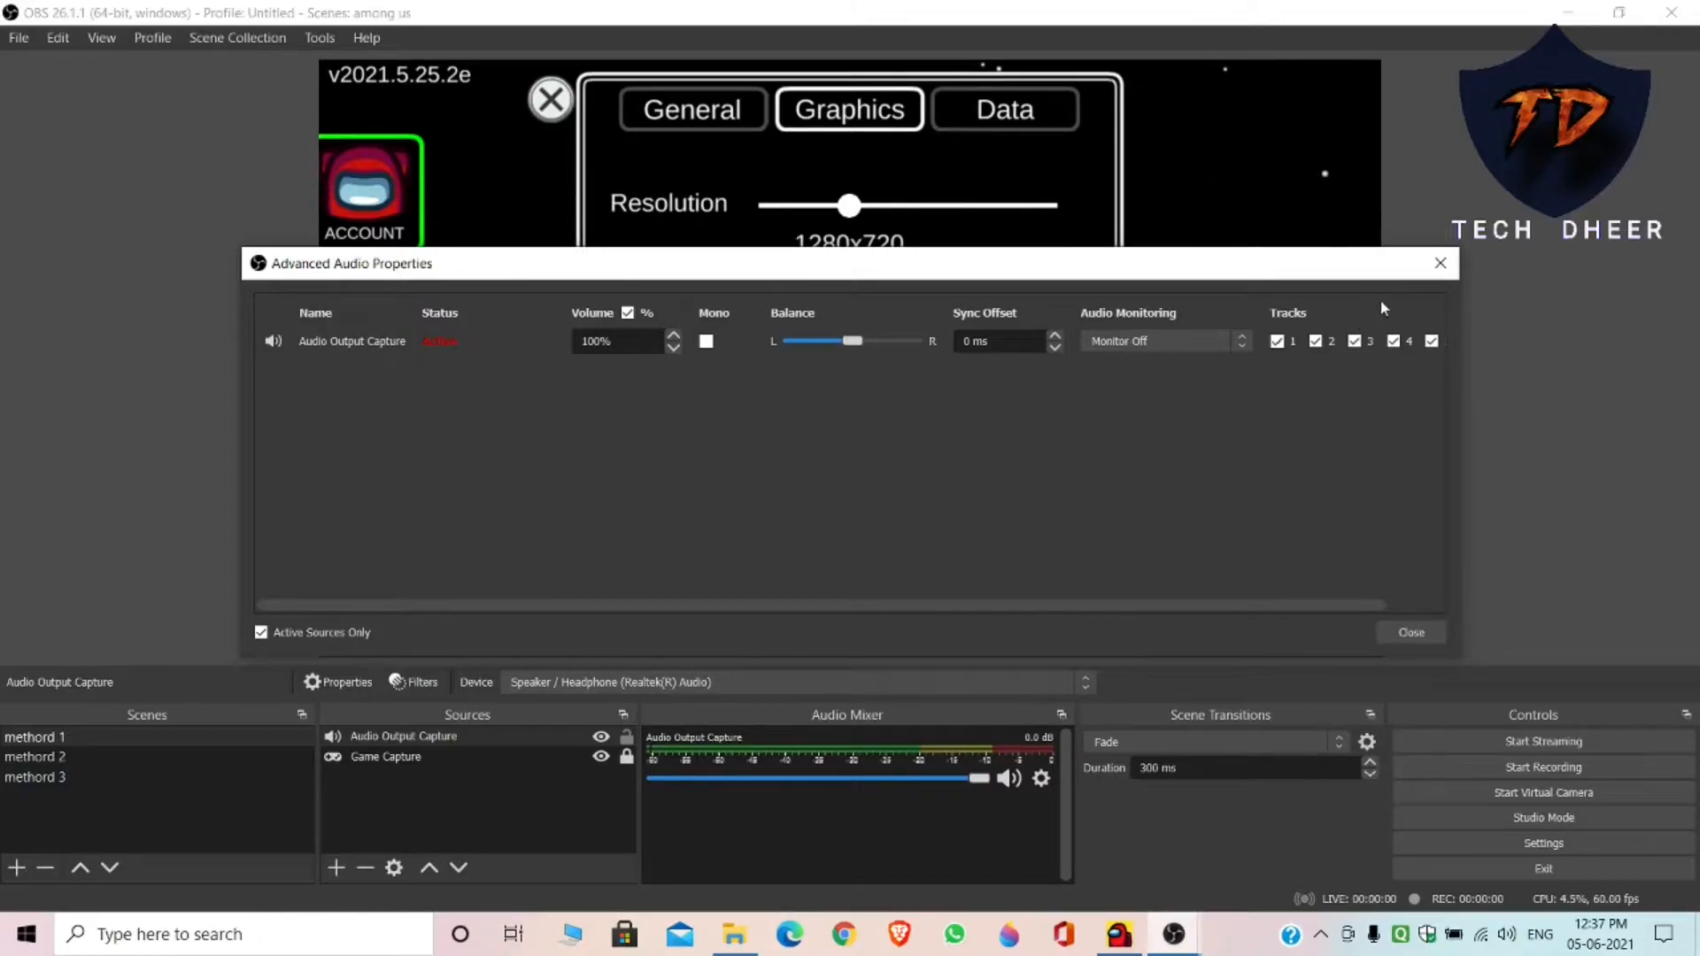
drag(1338, 609, 1440, 620)
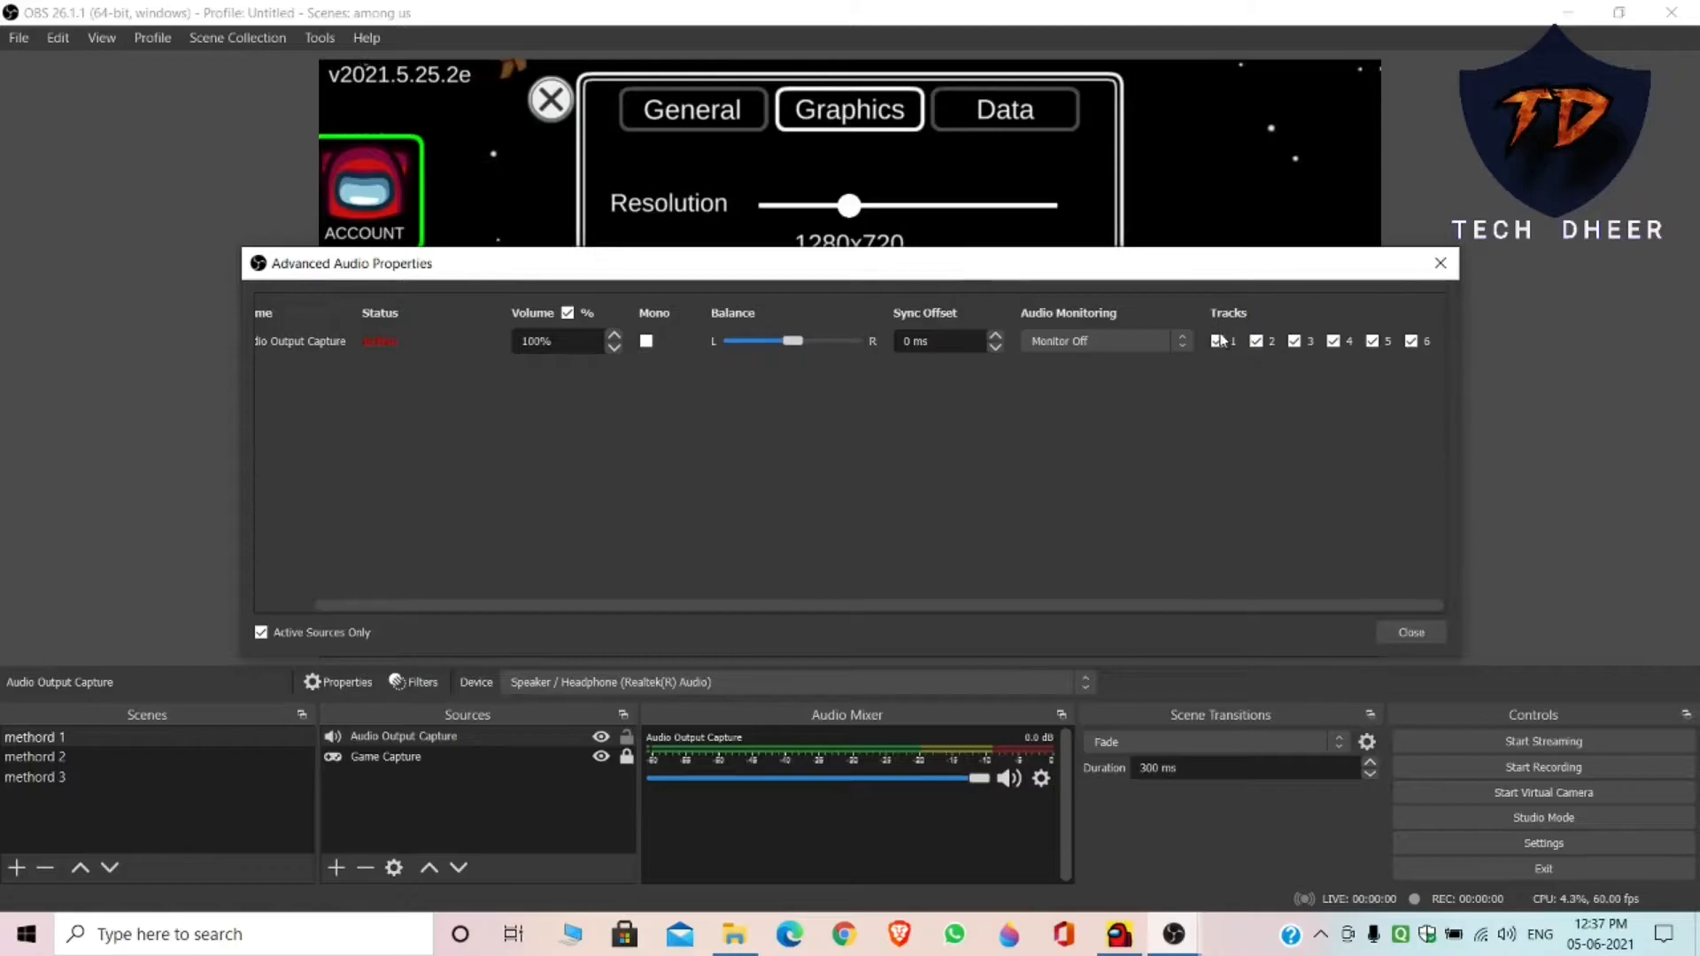
click(1452, 262)
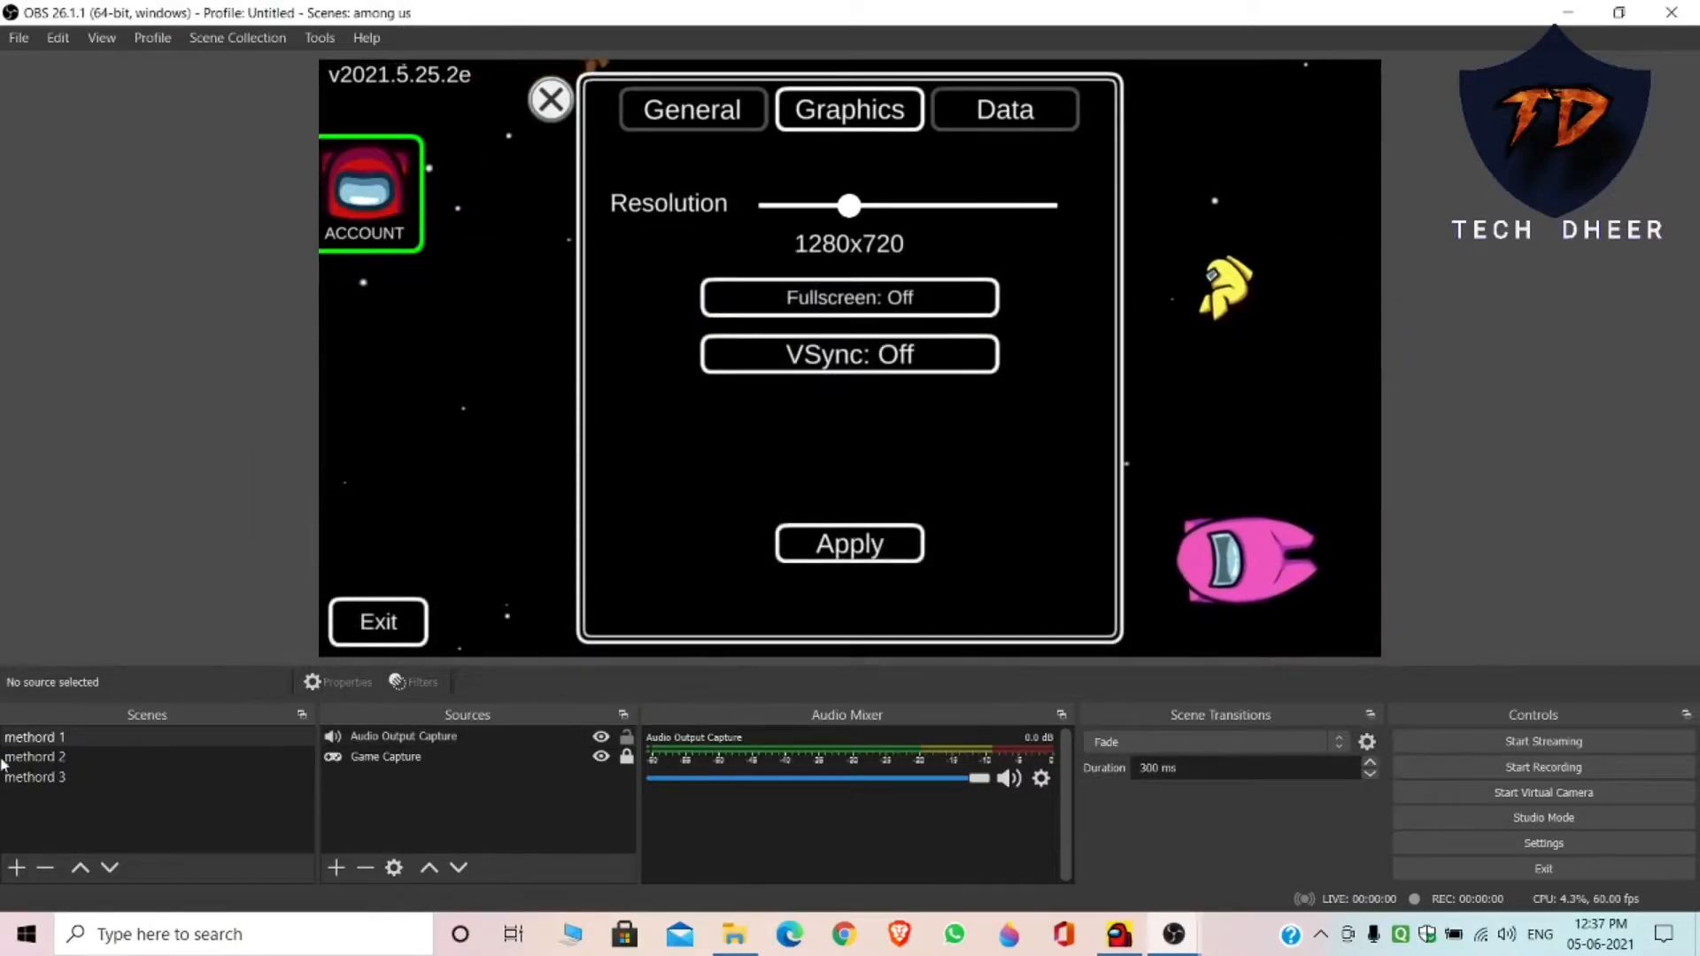
Select the methord 2 scene and check the audio track assignments in the advanced audio properties of the other, recording OBS window
click(122, 758)
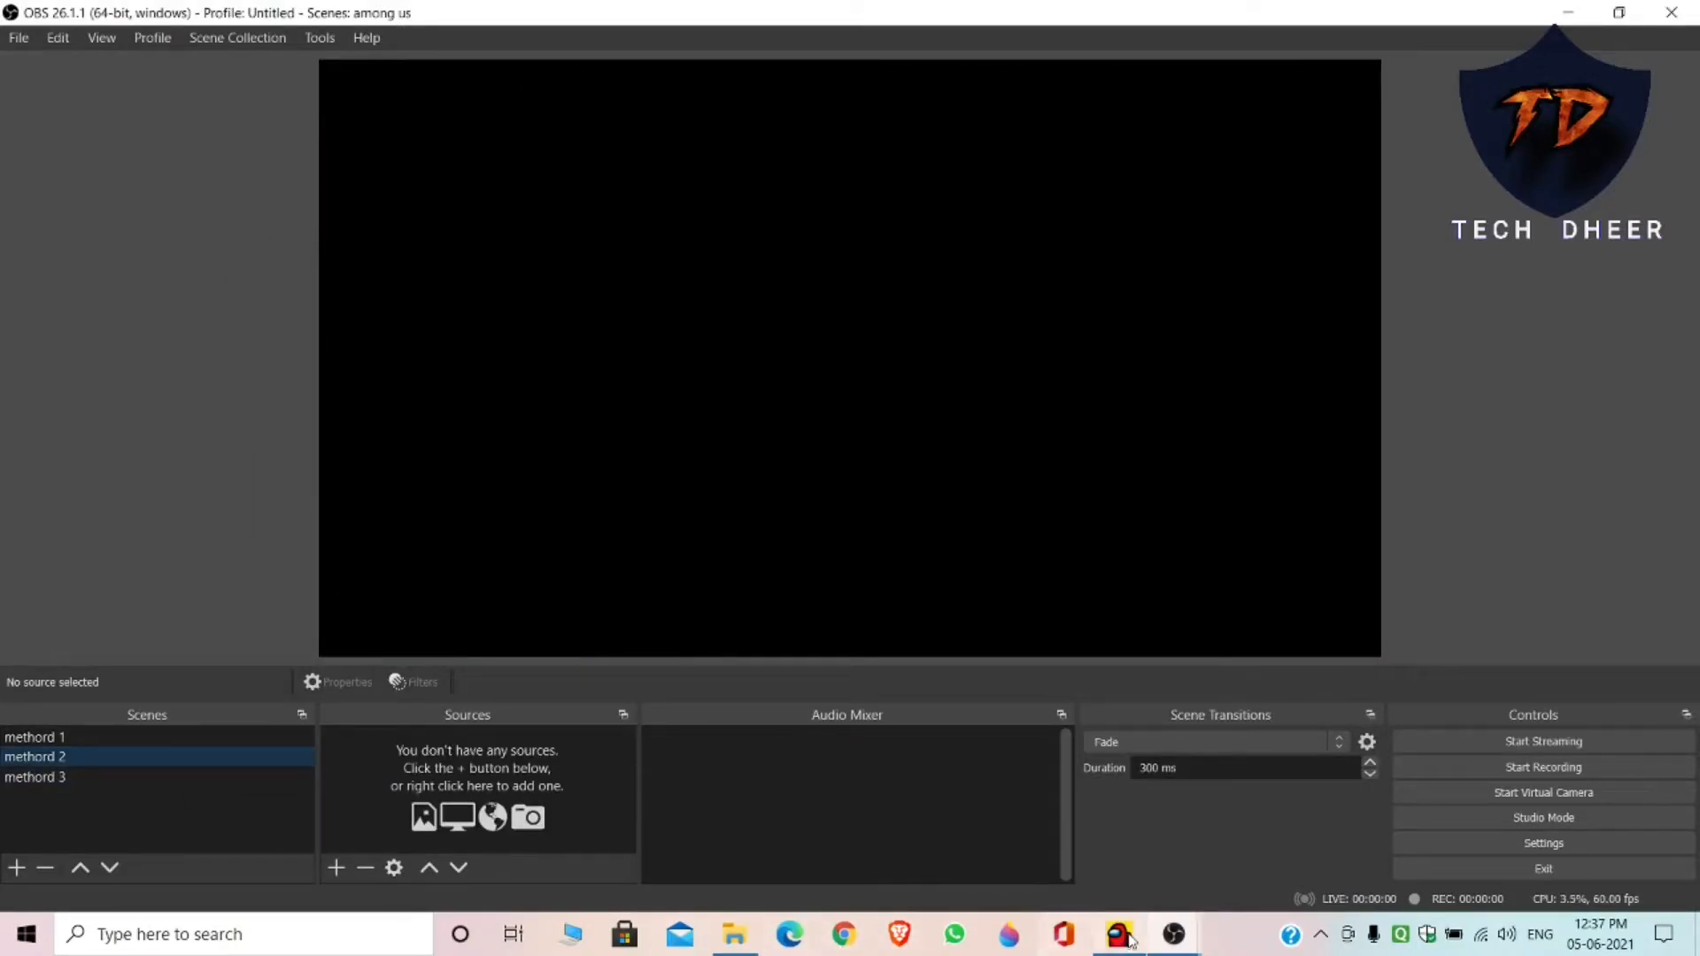
mouse_move(1174, 934)
click(1084, 850)
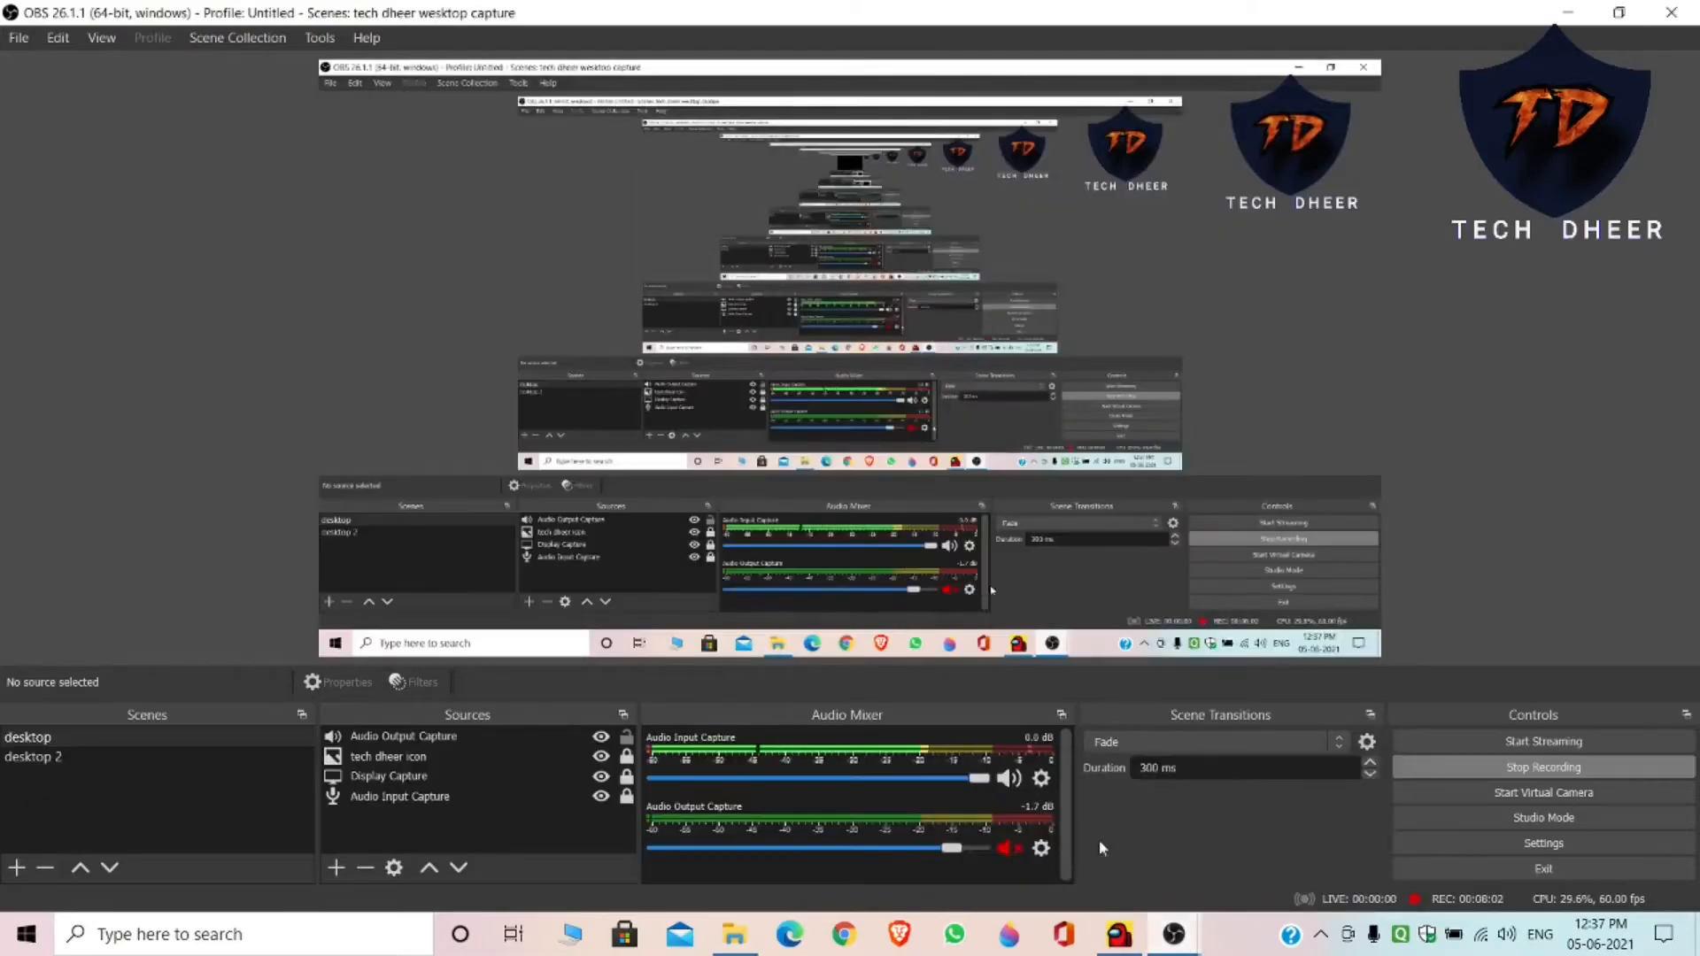
right_click(897, 872)
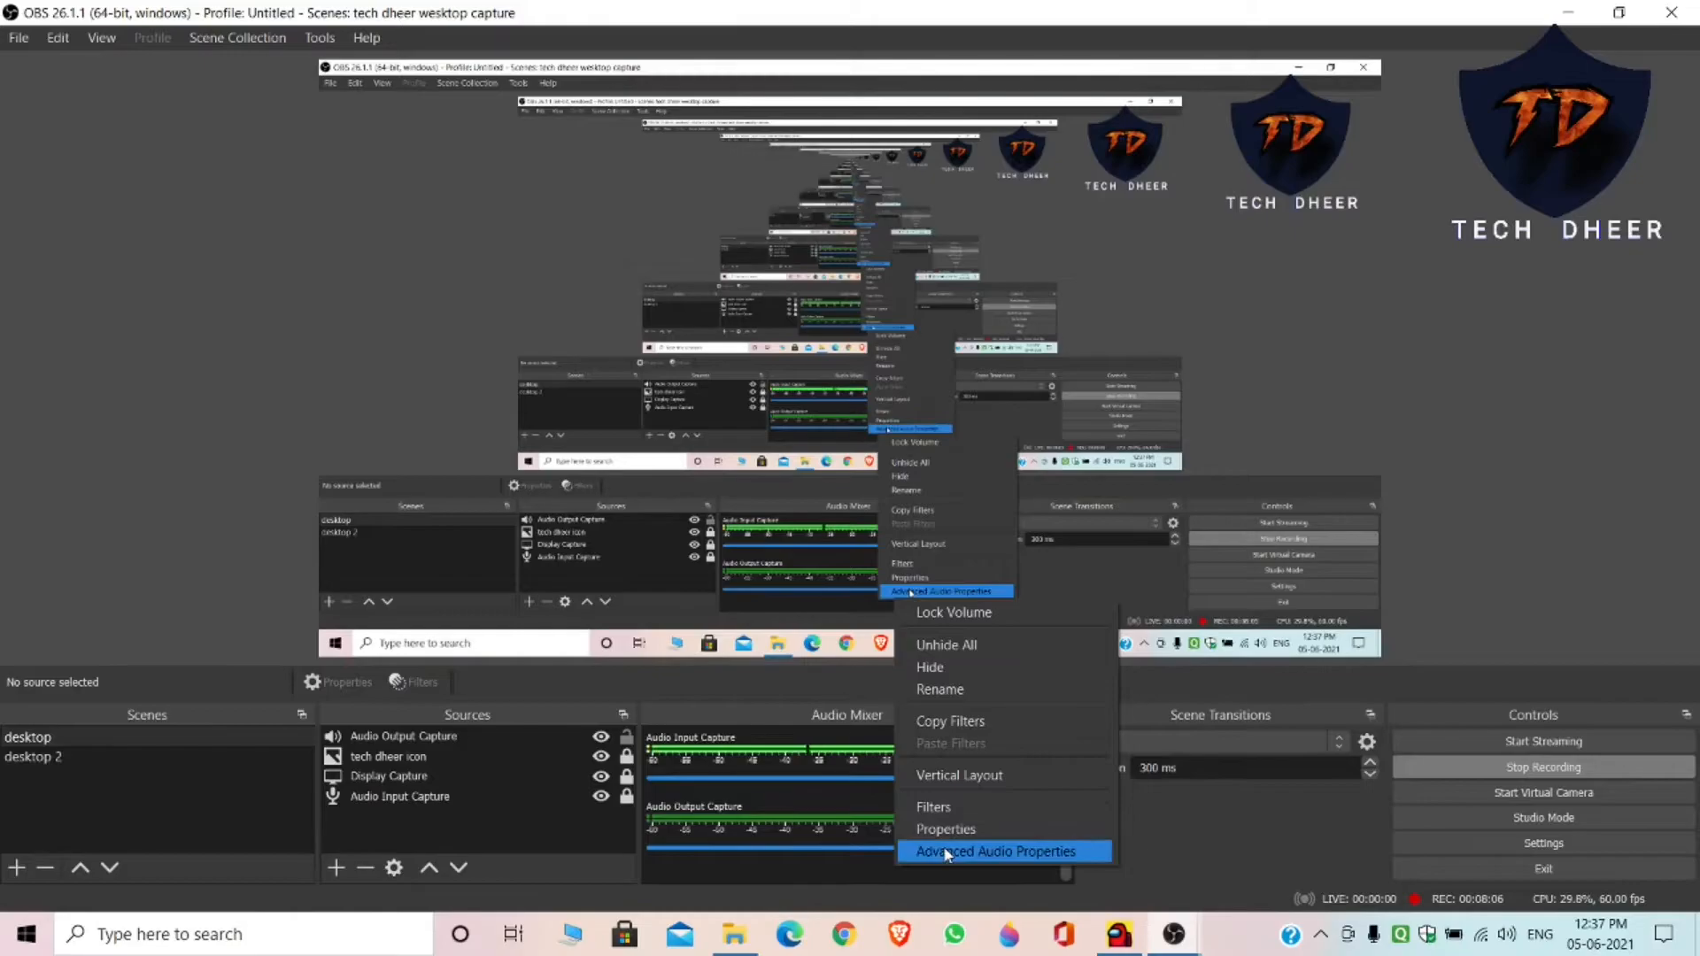
click(944, 850)
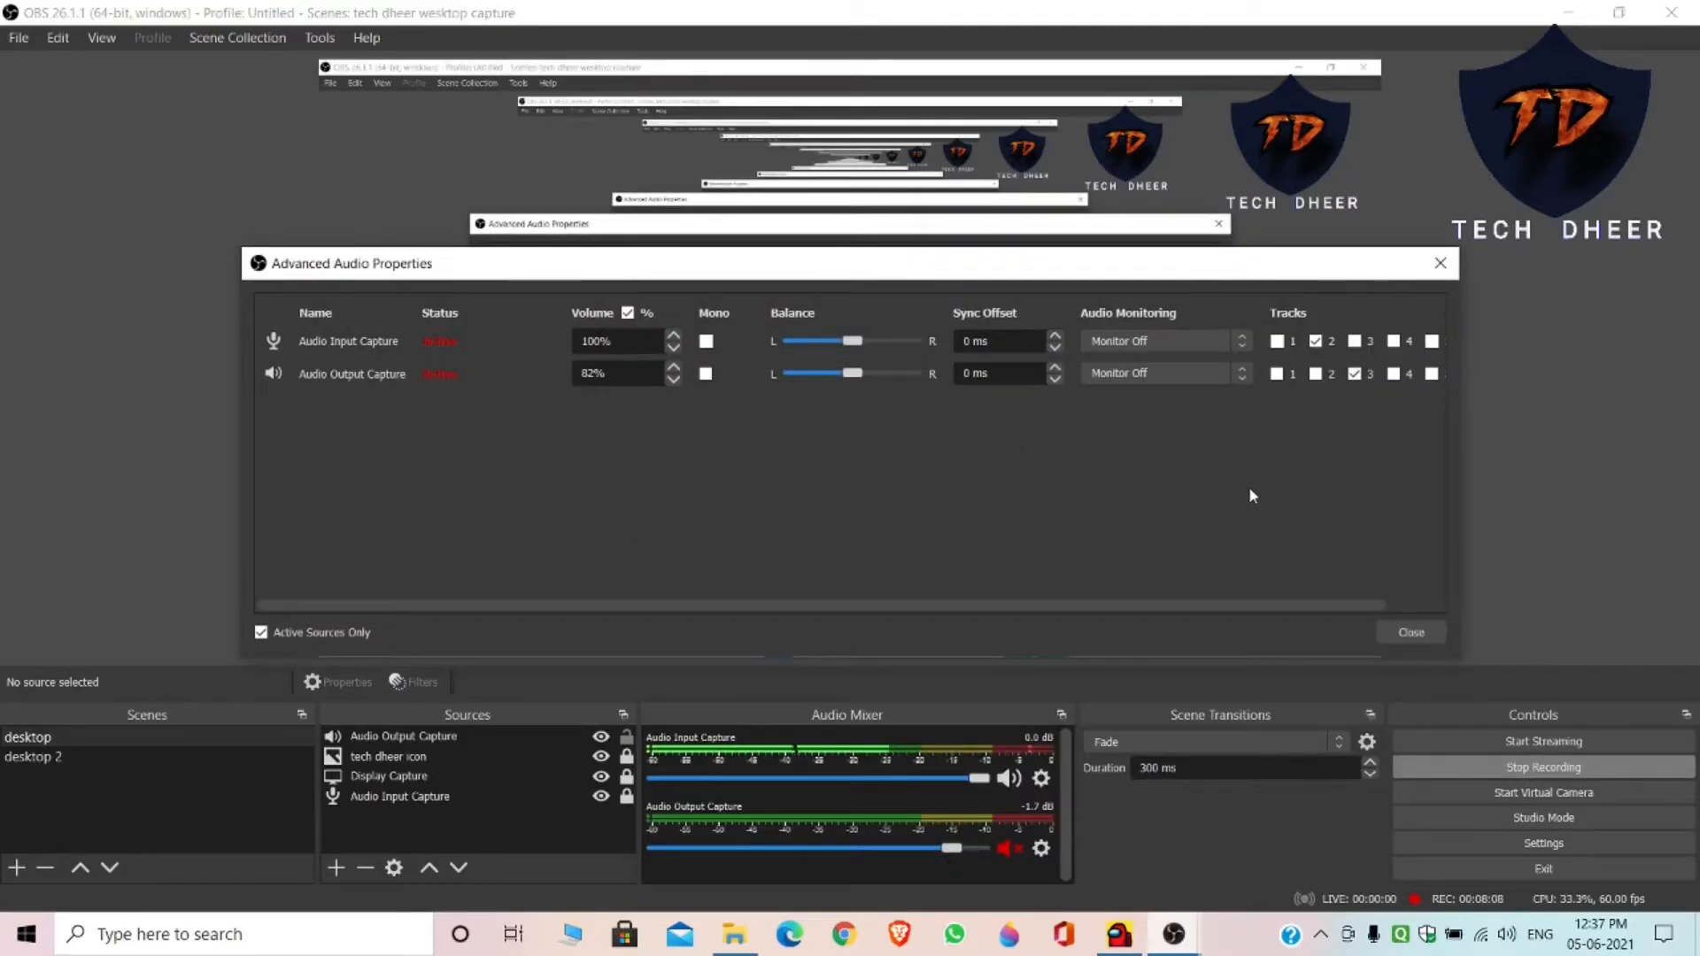
drag(1308, 607, 1411, 615)
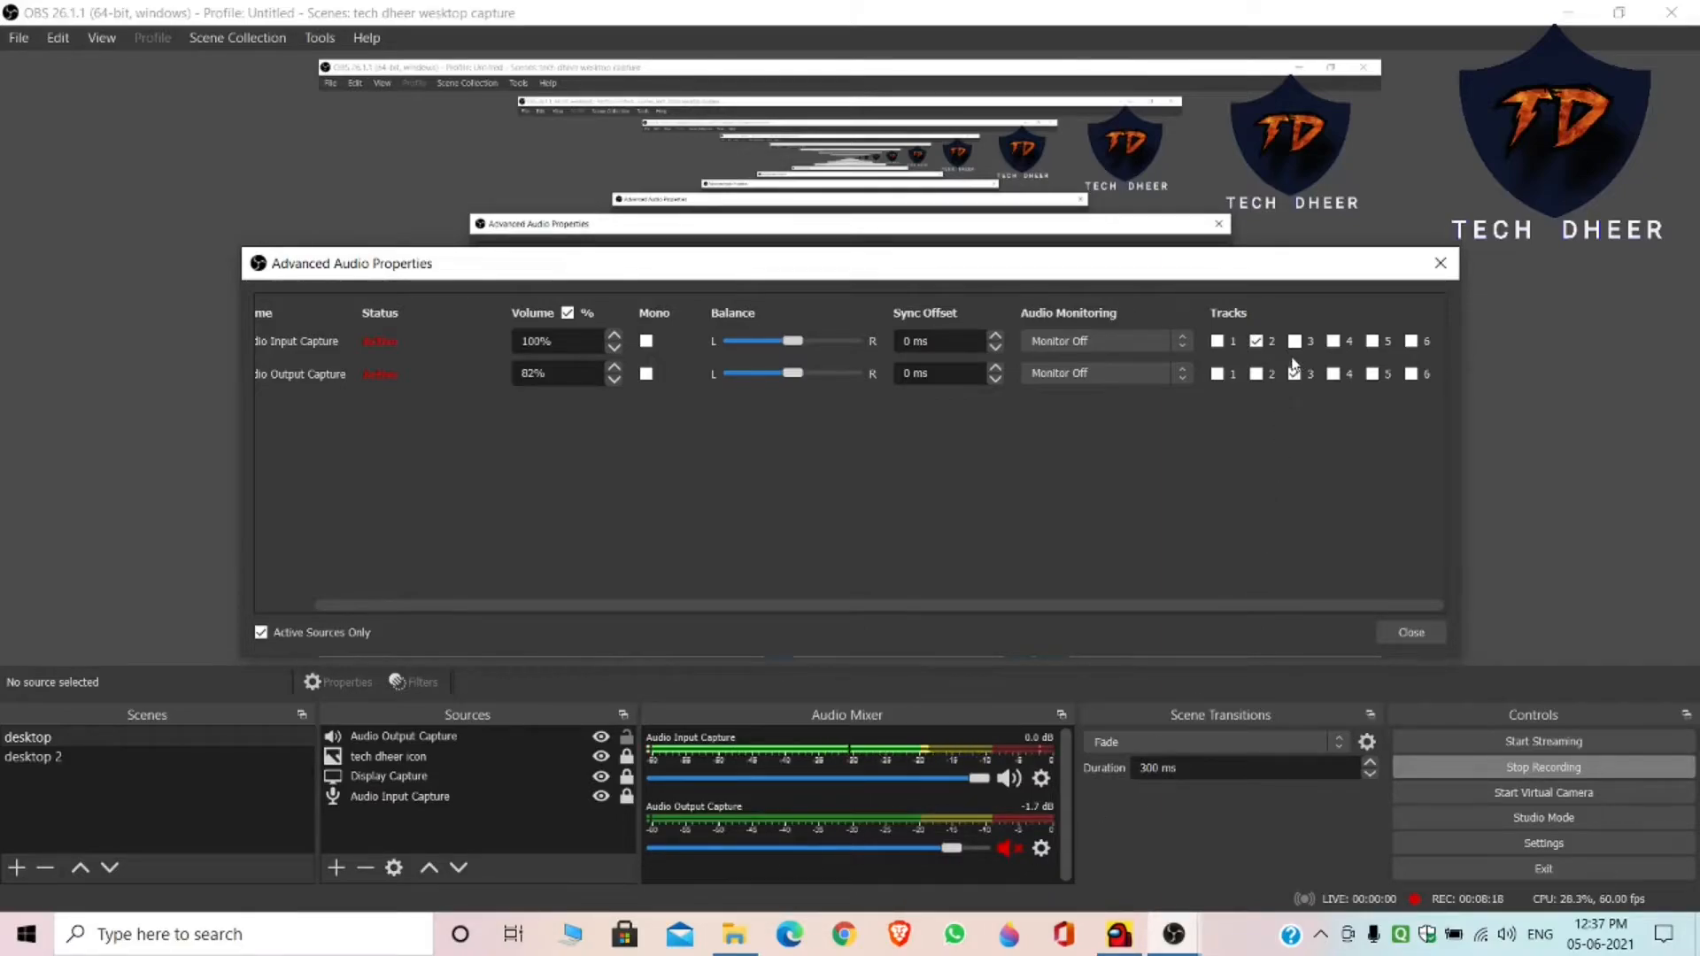
click(1254, 371)
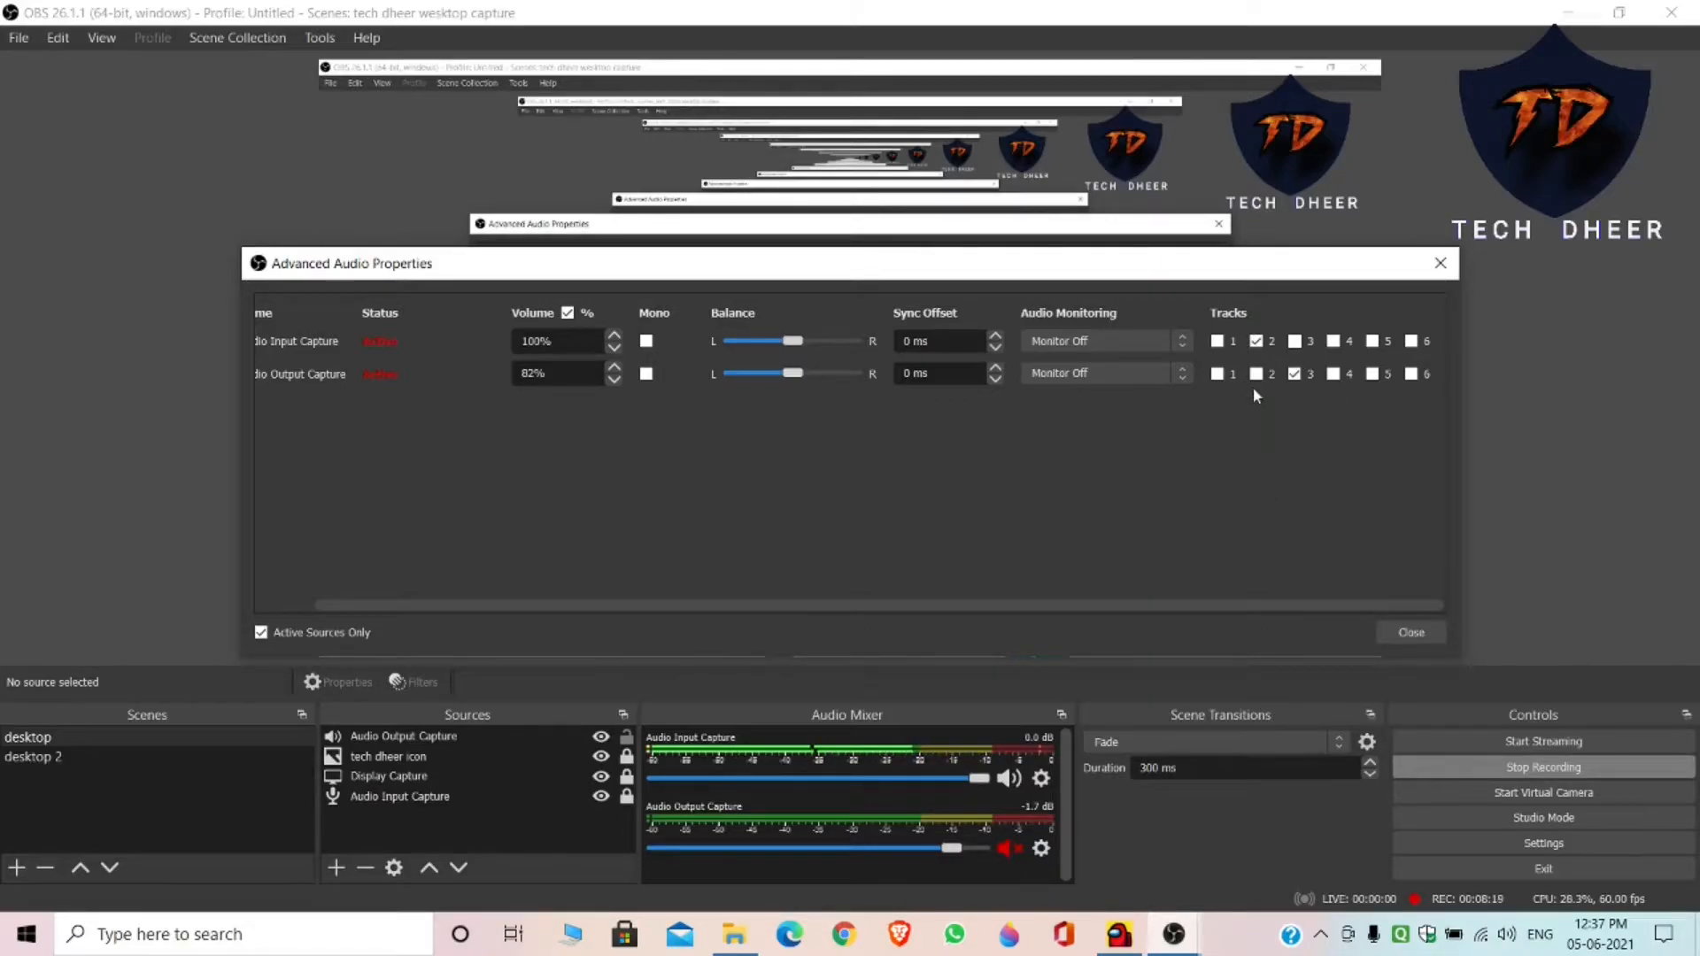
click(1443, 263)
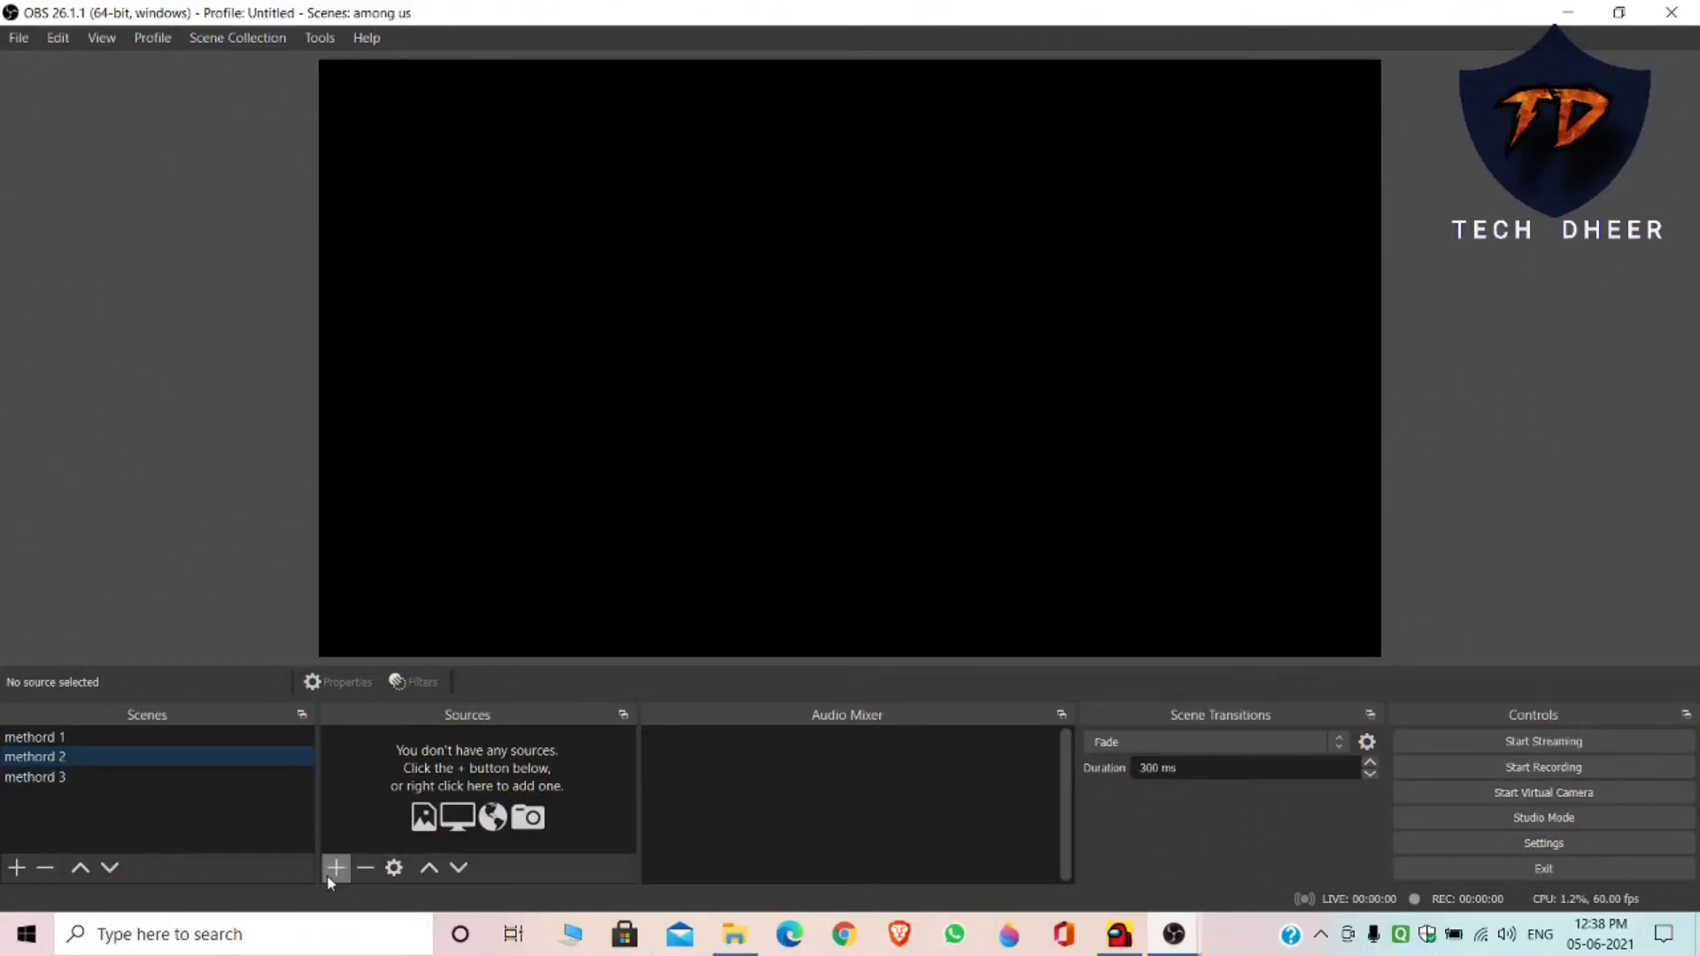
Add a Game Capture source to methord 2 with third-party overlays enabled, capturing the specific window "[Among Us.exe]: Among Us"
click(336, 869)
click(394, 598)
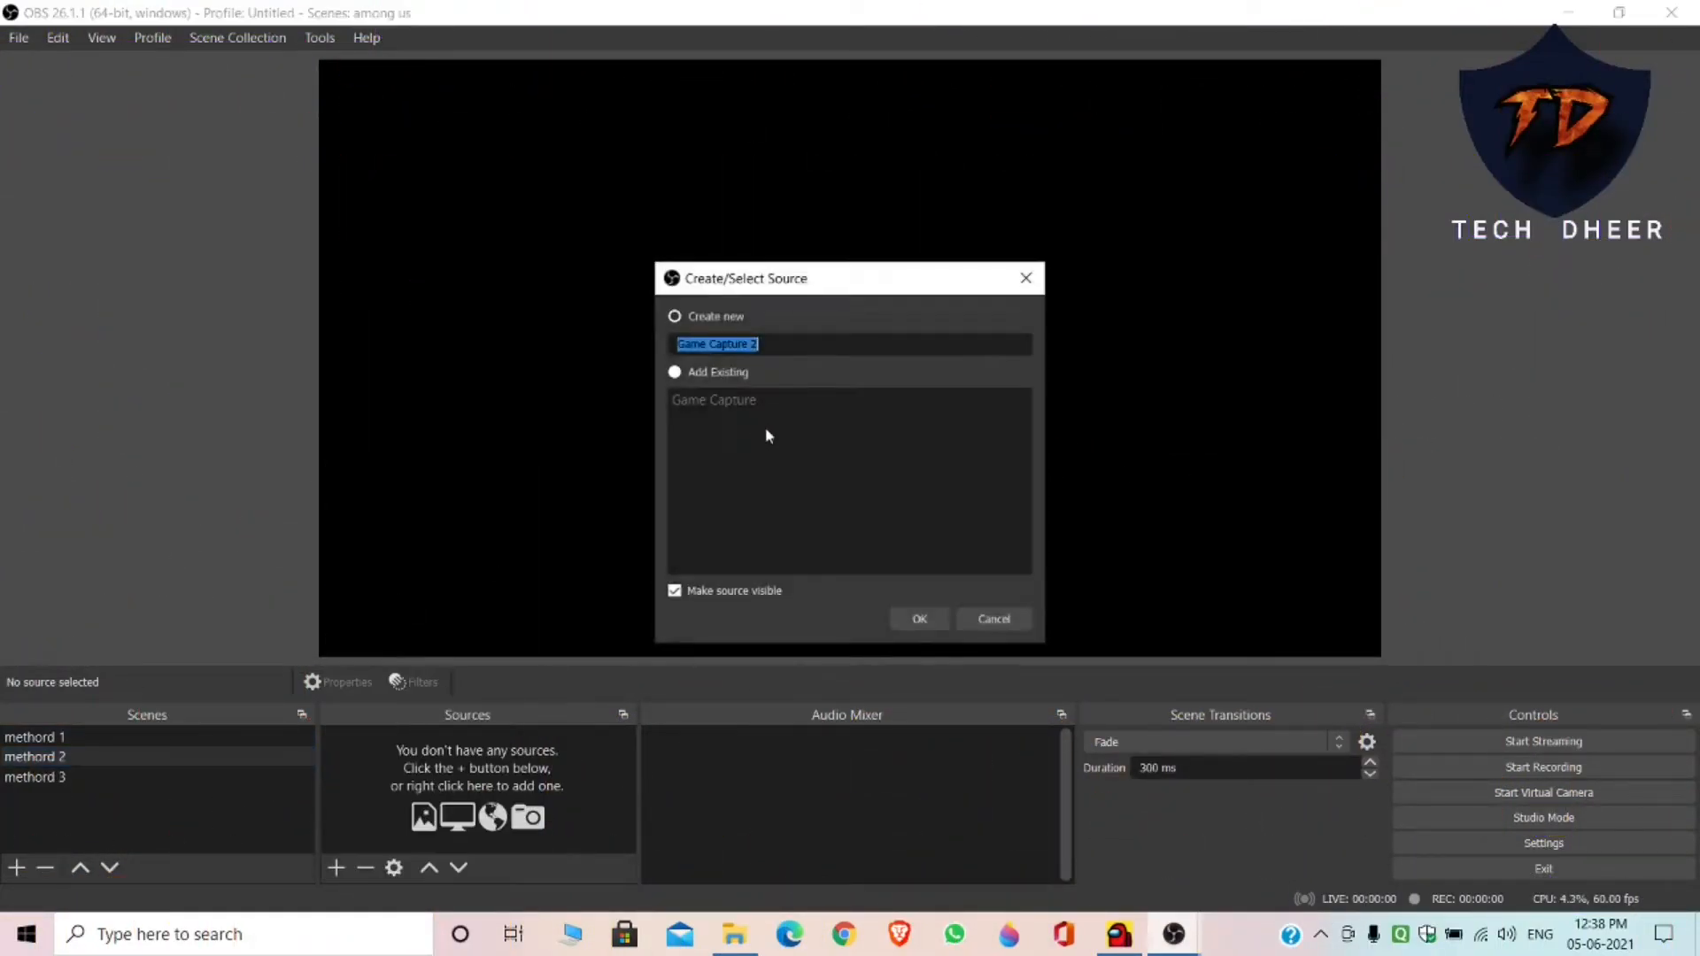
click(918, 620)
click(709, 749)
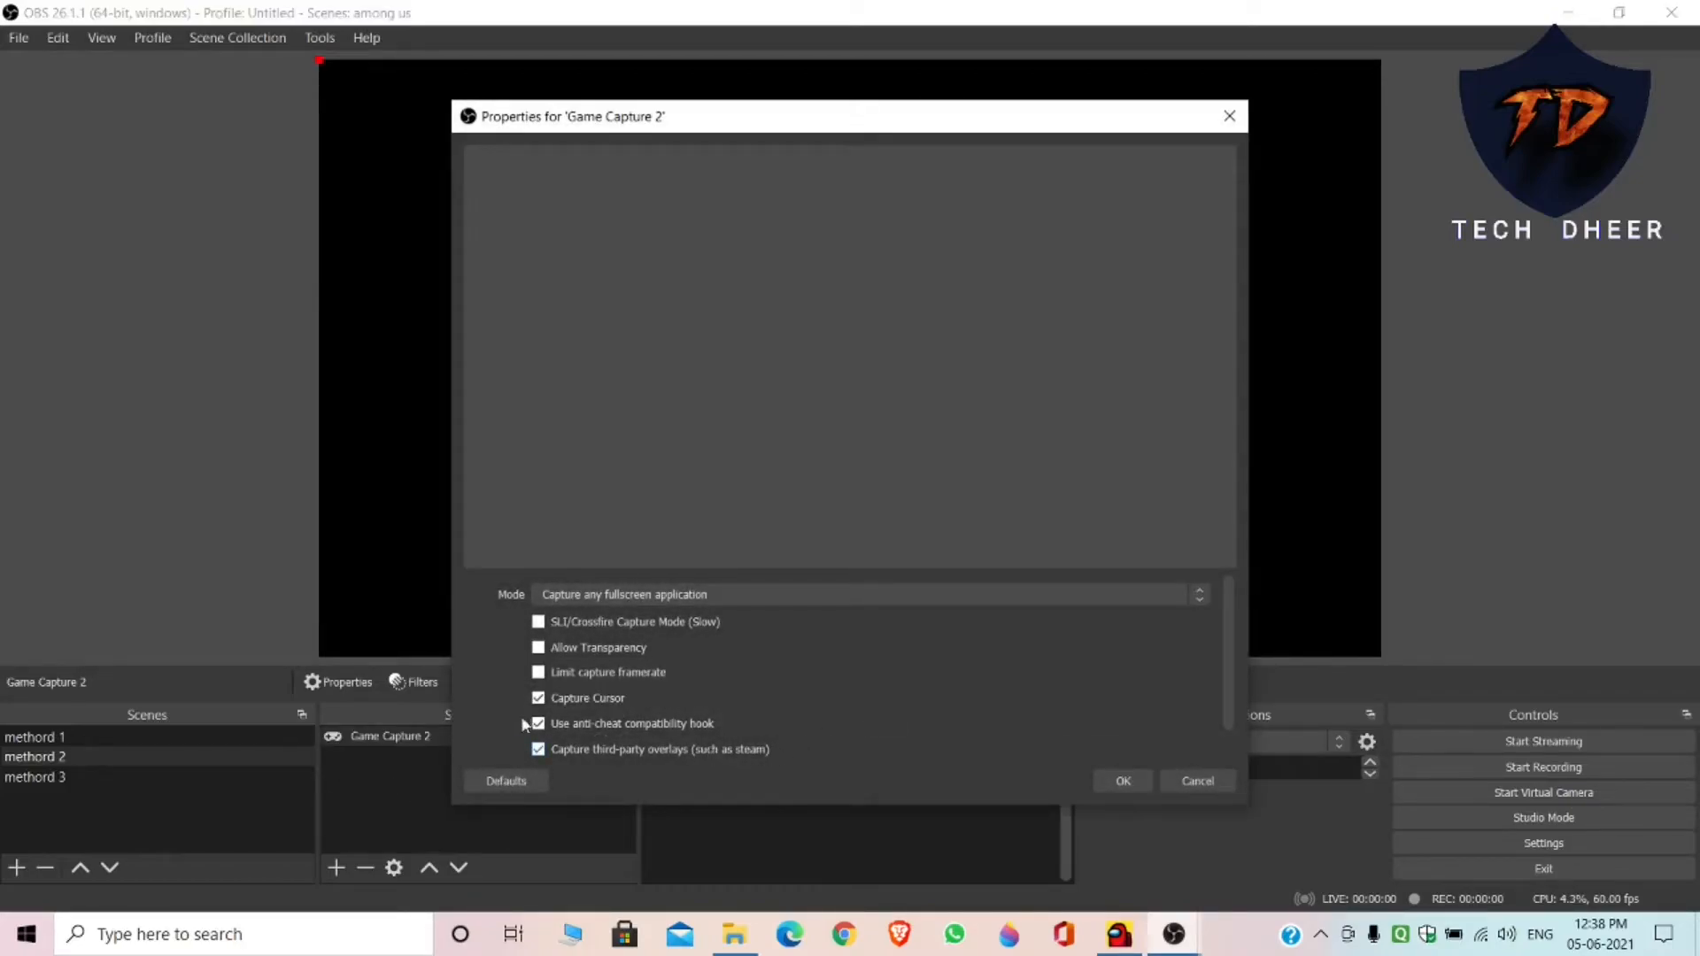
click(686, 596)
click(668, 628)
click(682, 589)
click(691, 636)
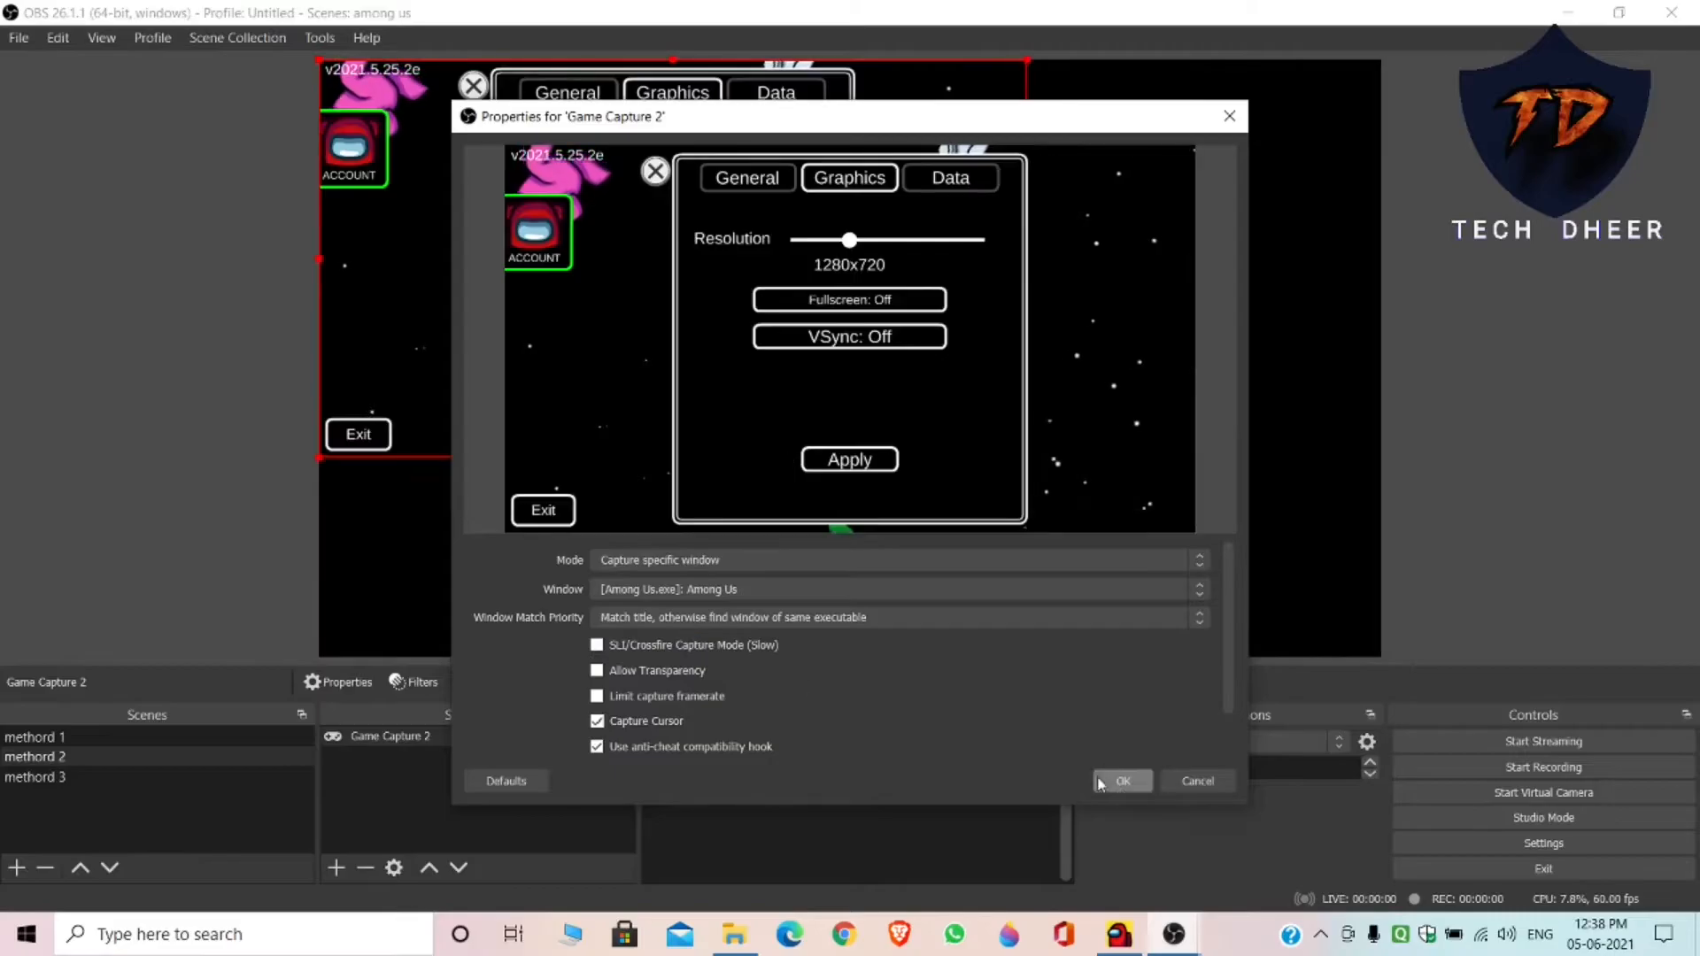
click(1122, 780)
Scale the methord 2 game capture to fill the whole canvas and lock the source
drag(1018, 465, 1399, 653)
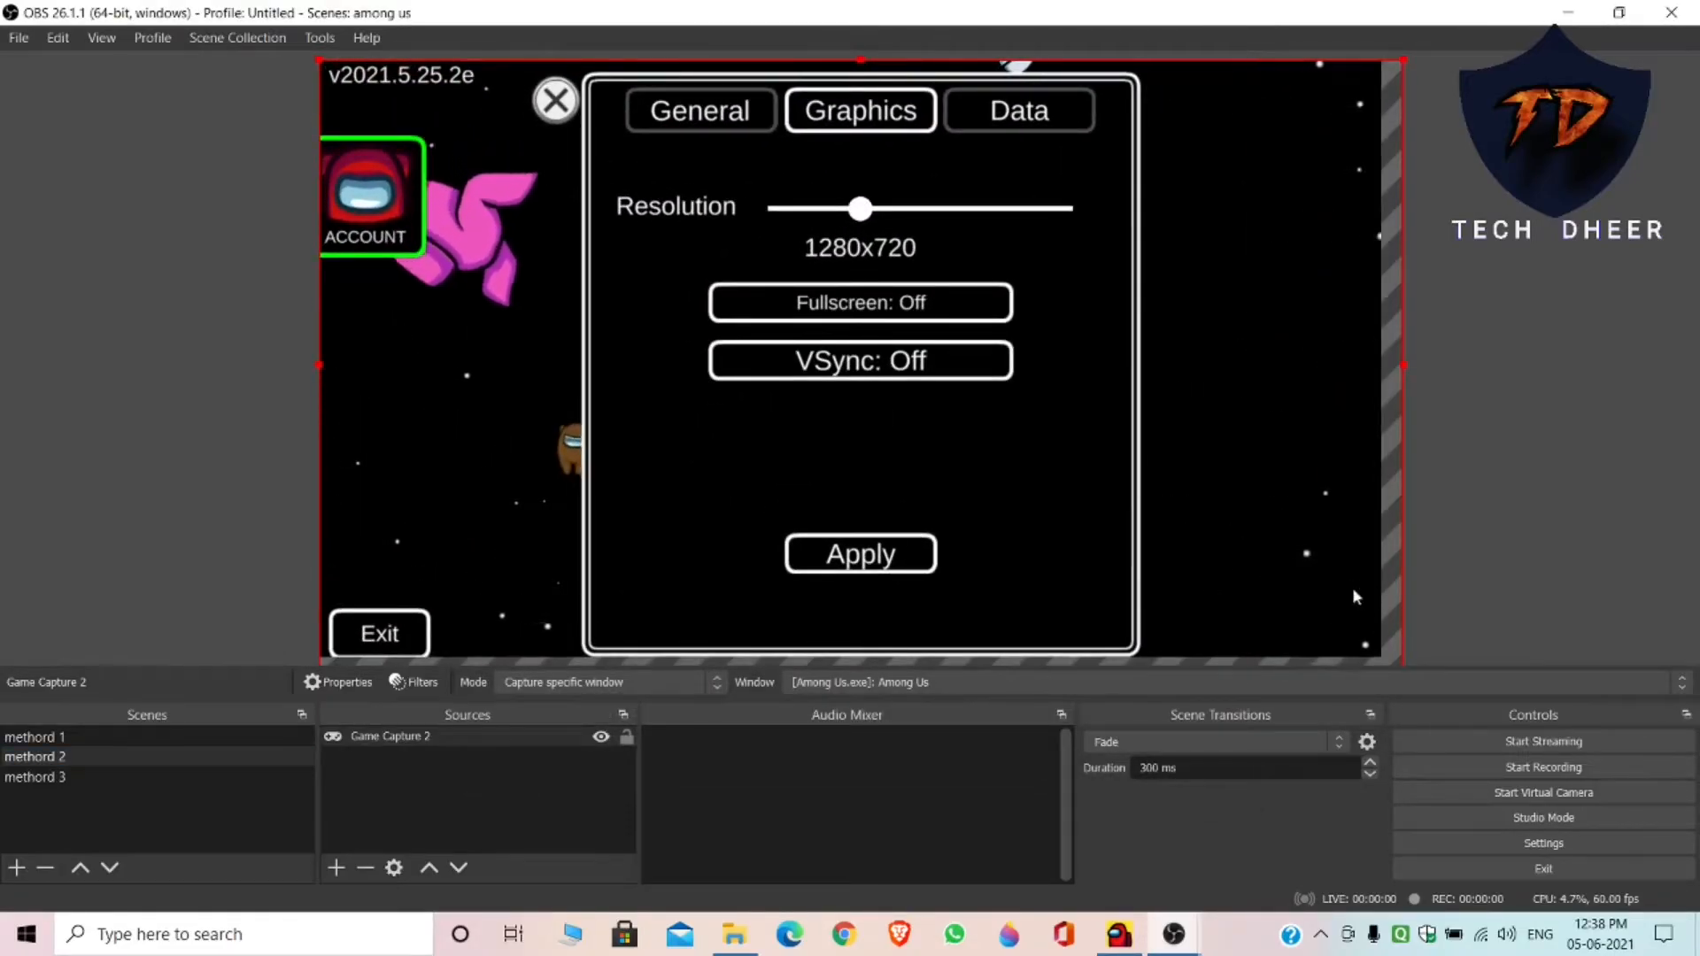
drag(1352, 587, 1239, 496)
drag(1294, 574, 1183, 515)
drag(877, 307, 948, 368)
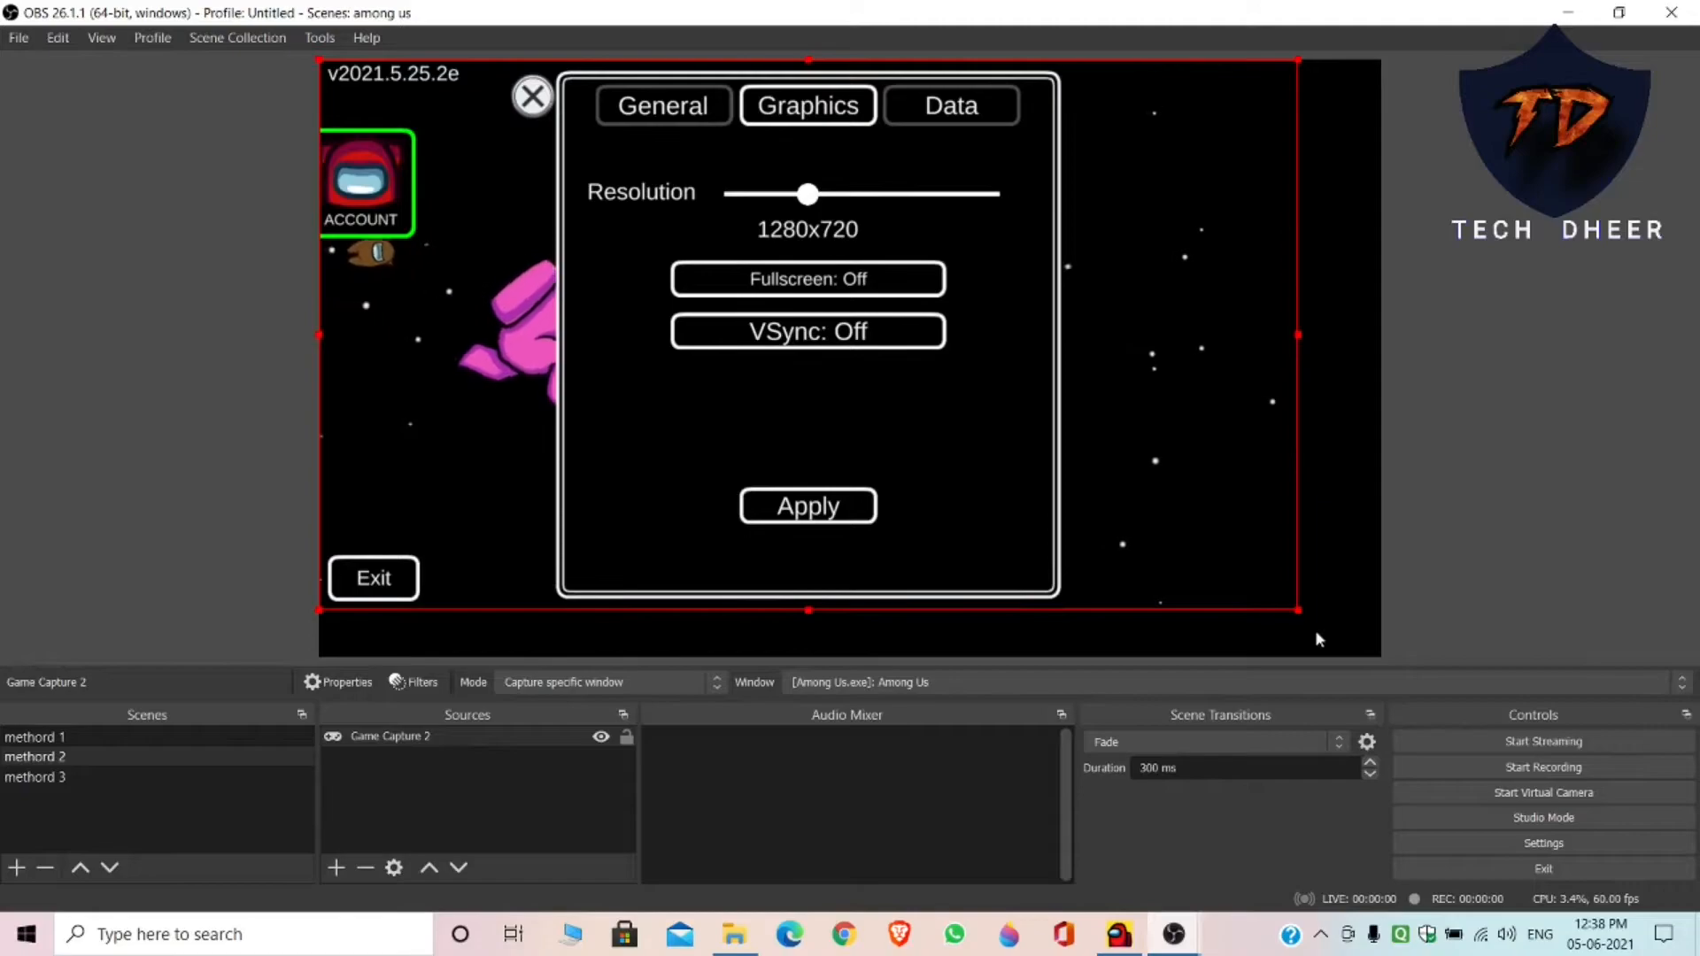
drag(1294, 606, 1369, 650)
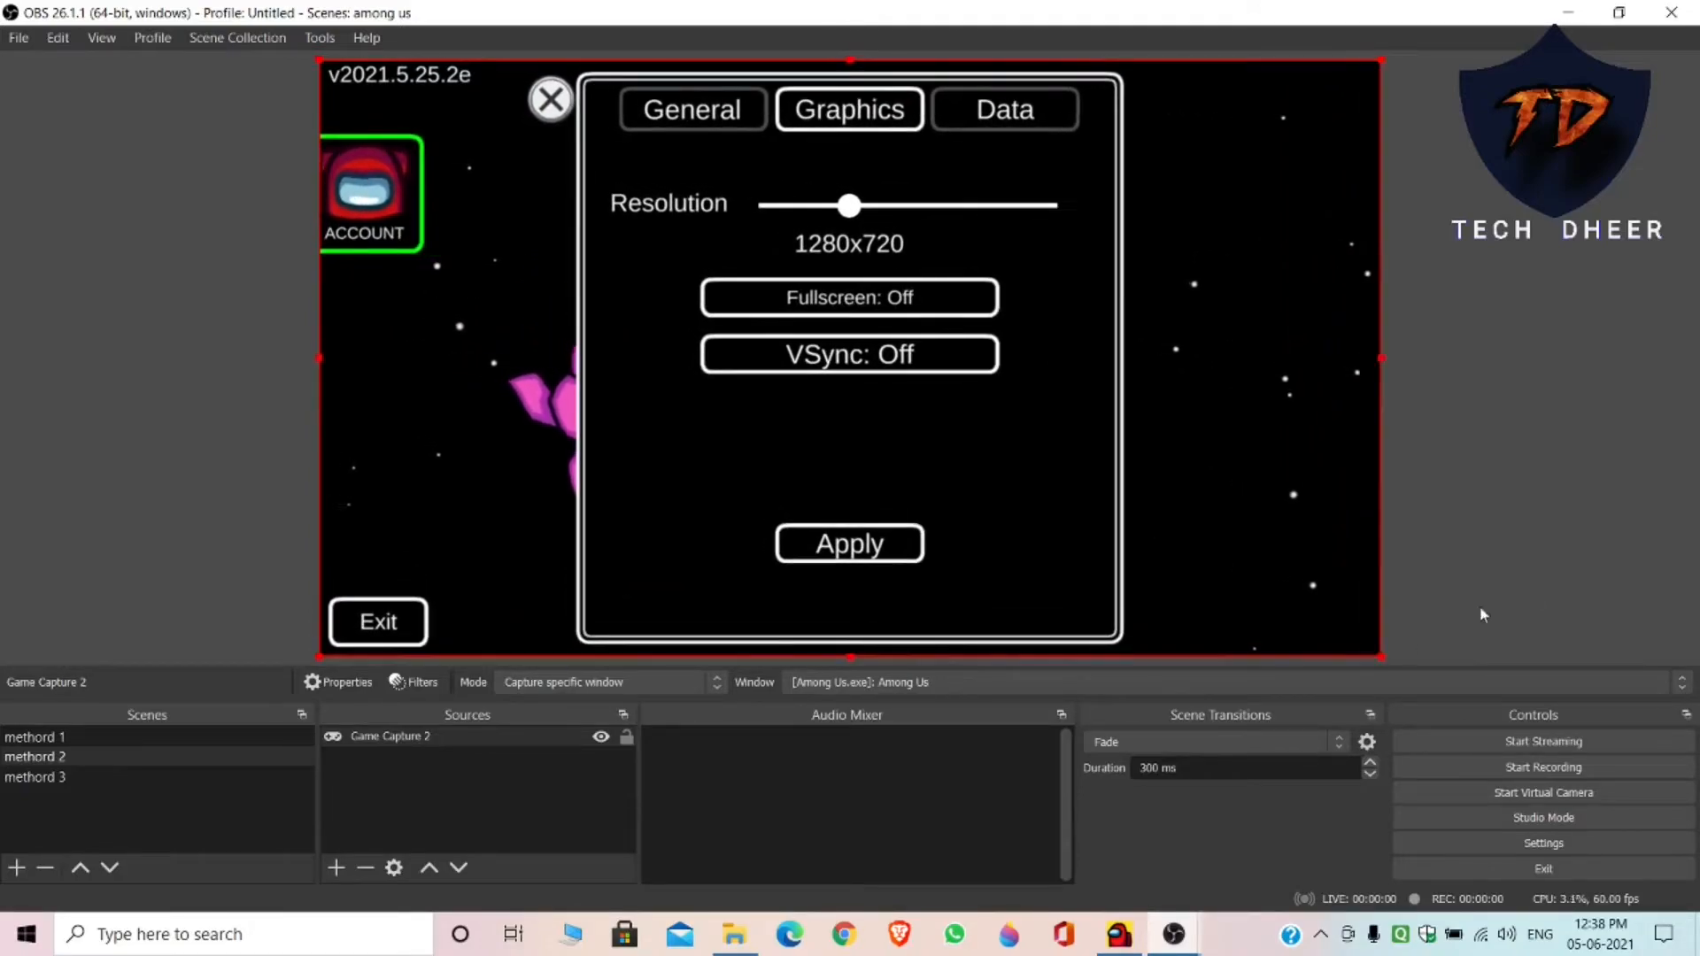
click(344, 829)
click(626, 740)
Add a new Audio Output Capture source to the methord 2 scene with the Default device
click(335, 870)
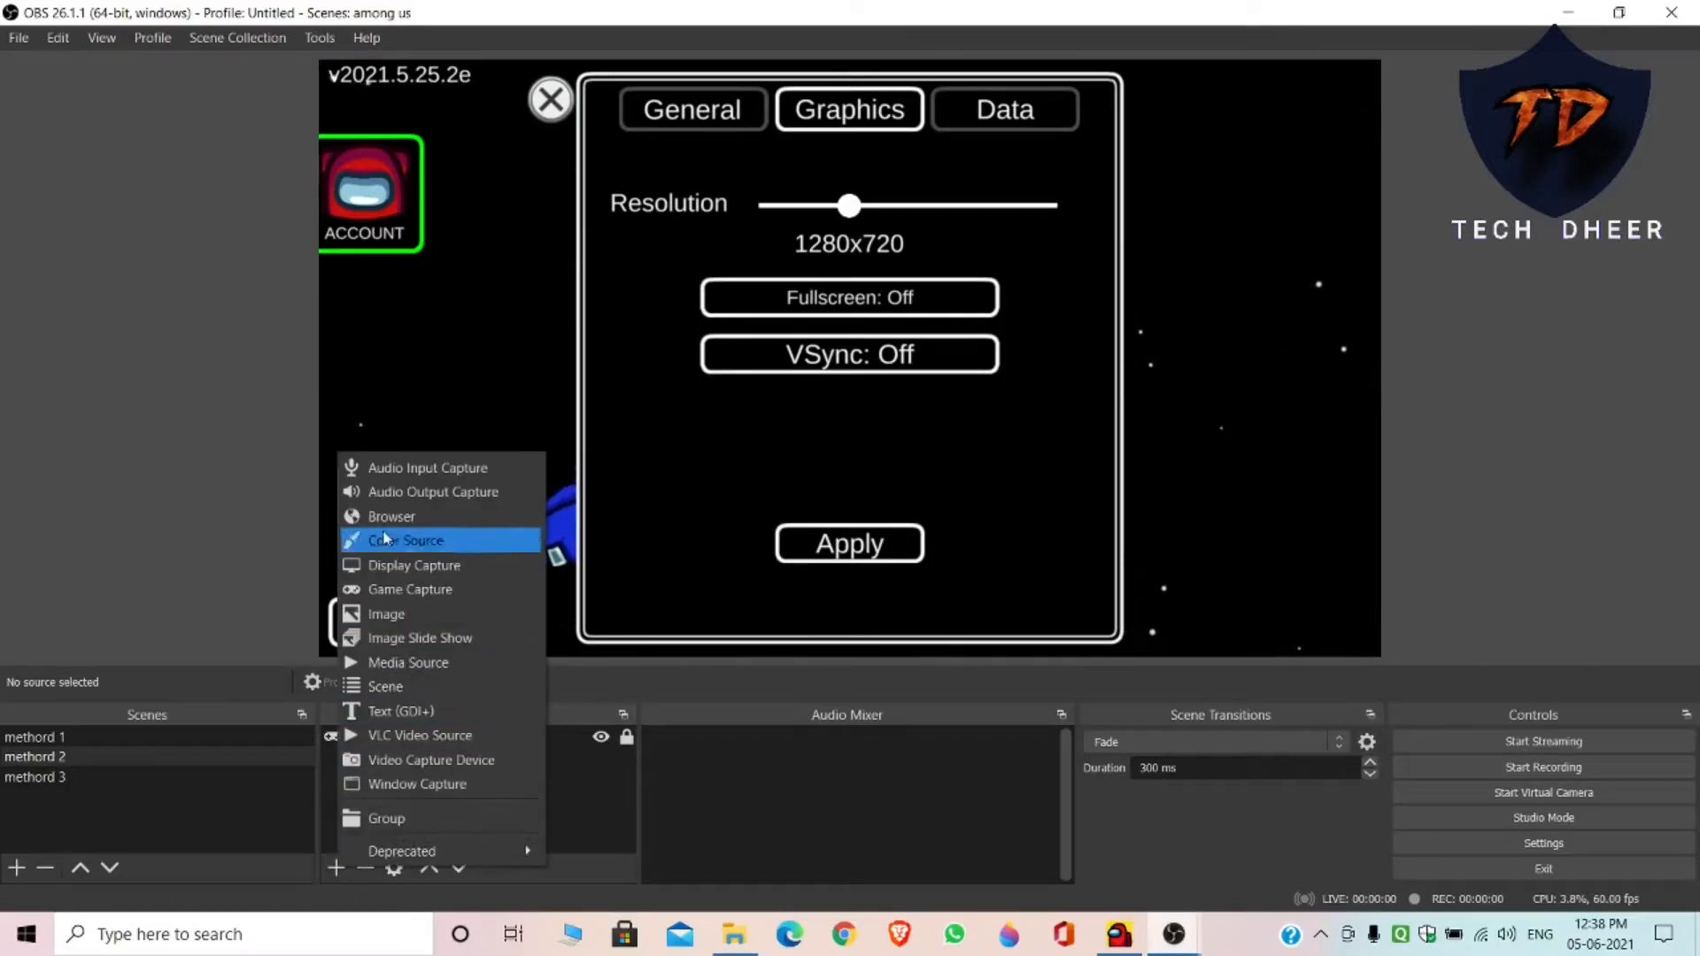
click(444, 492)
click(915, 611)
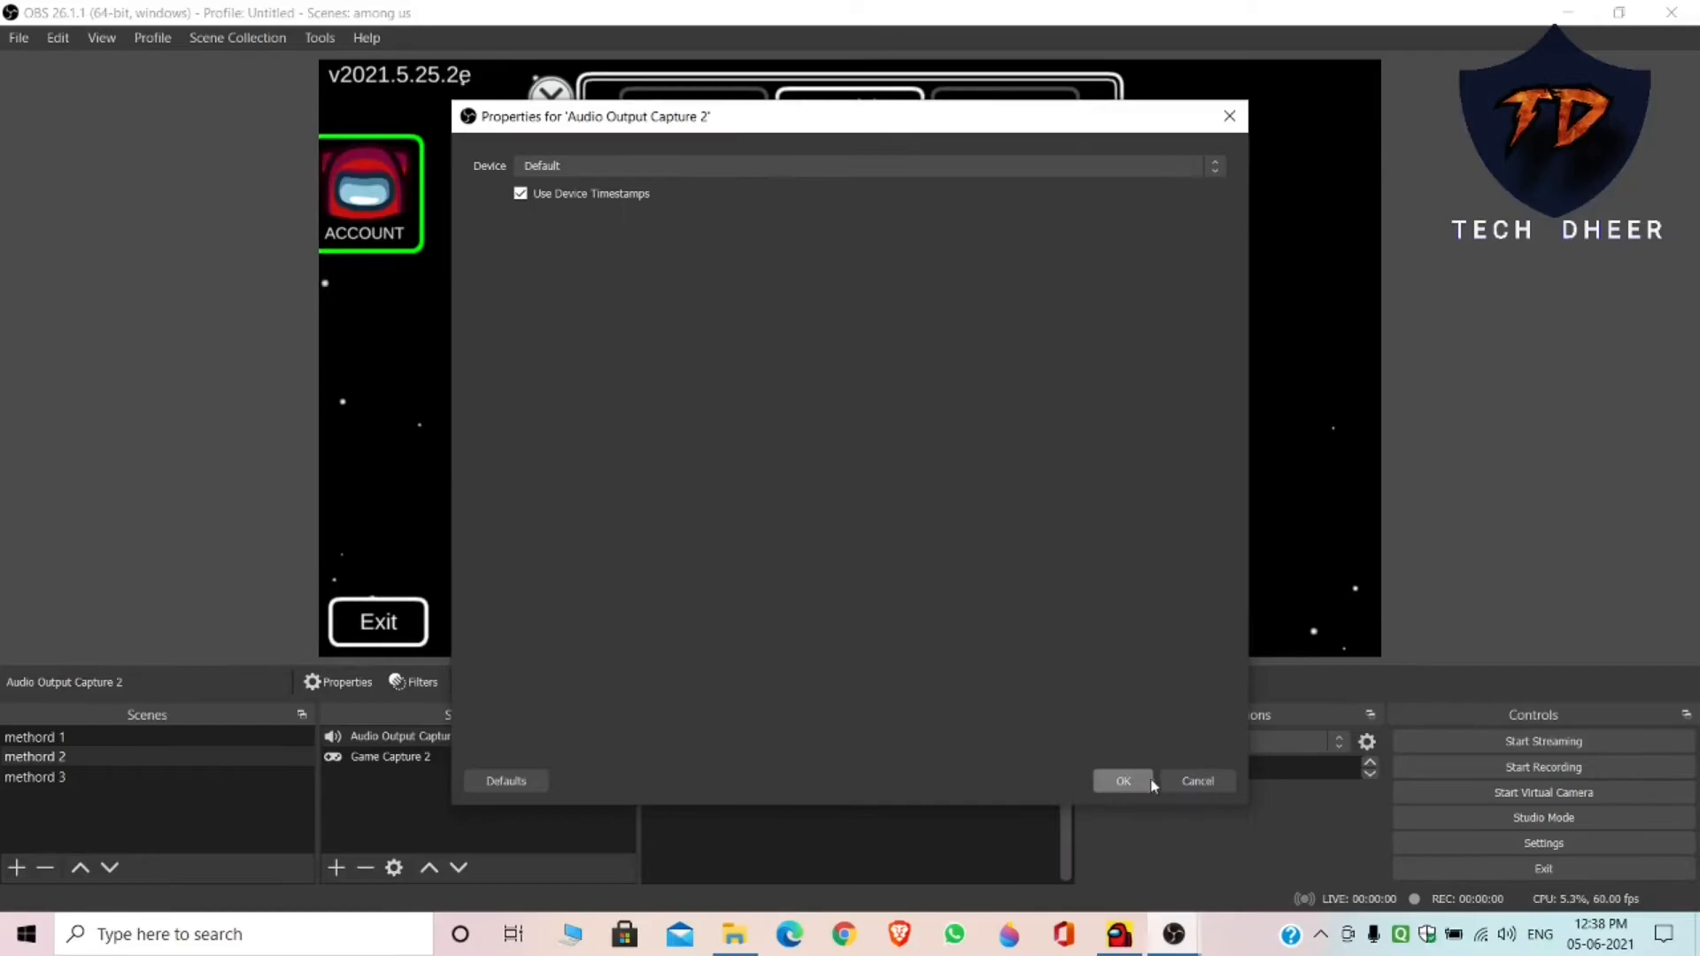
click(1141, 790)
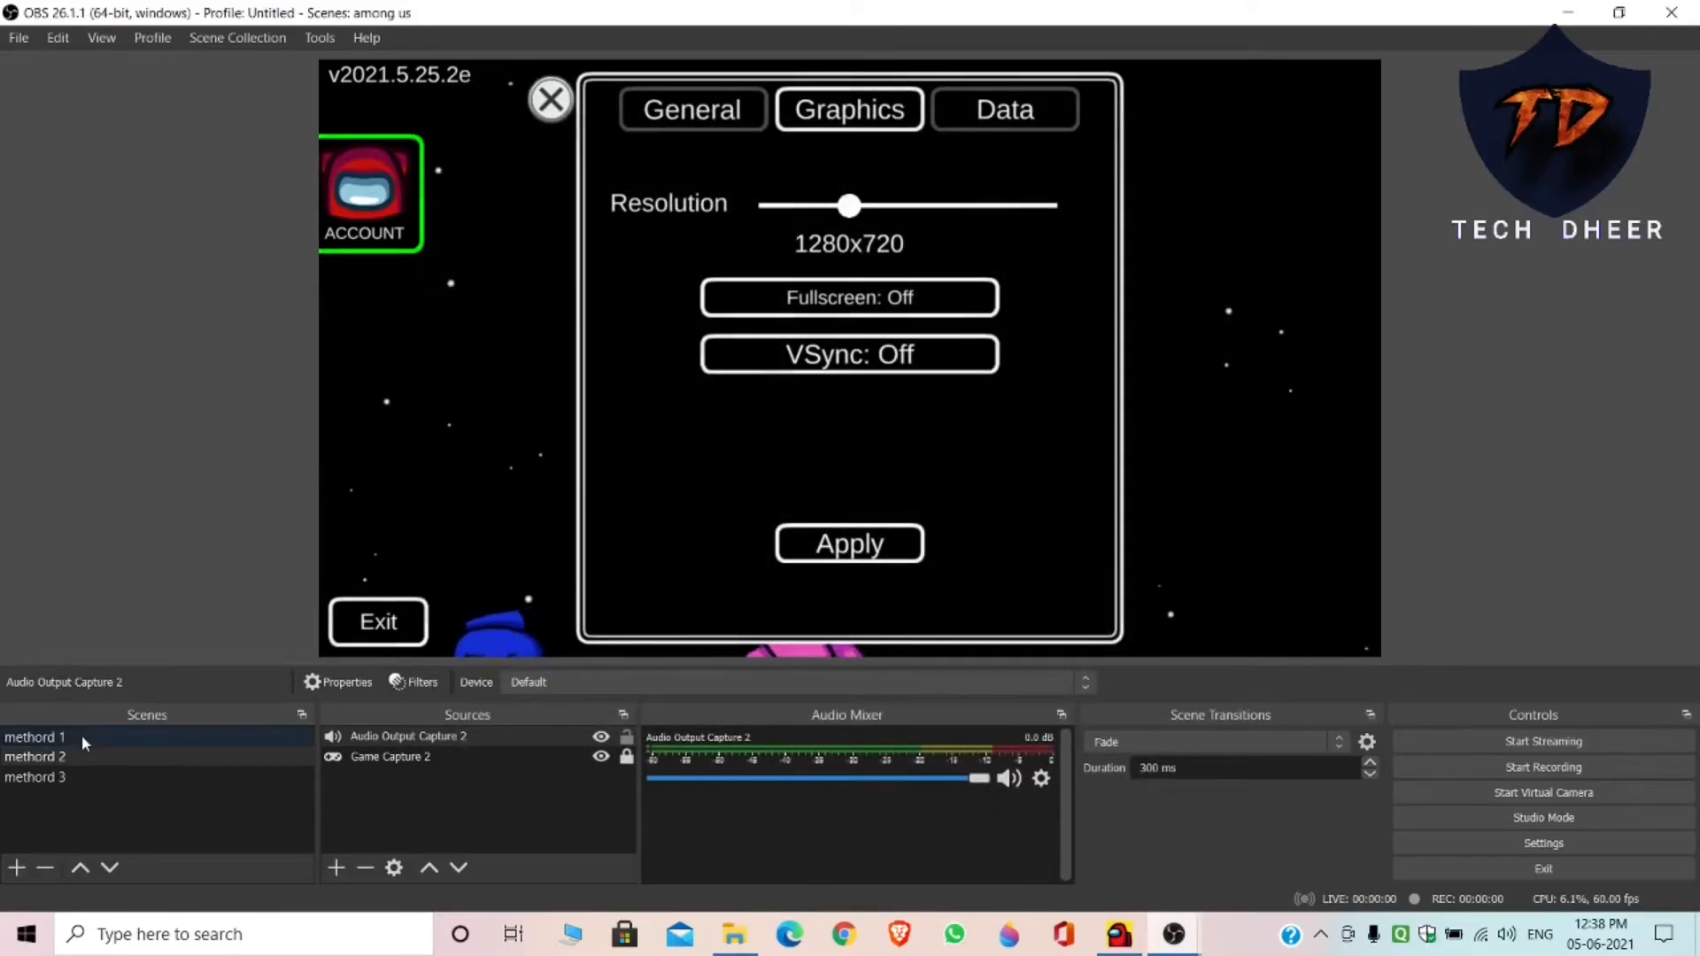
Select the methord 1 scene, test its audio by raising the Music volume in Among Us and returning it to zero, and switch back to OBS
click(80, 737)
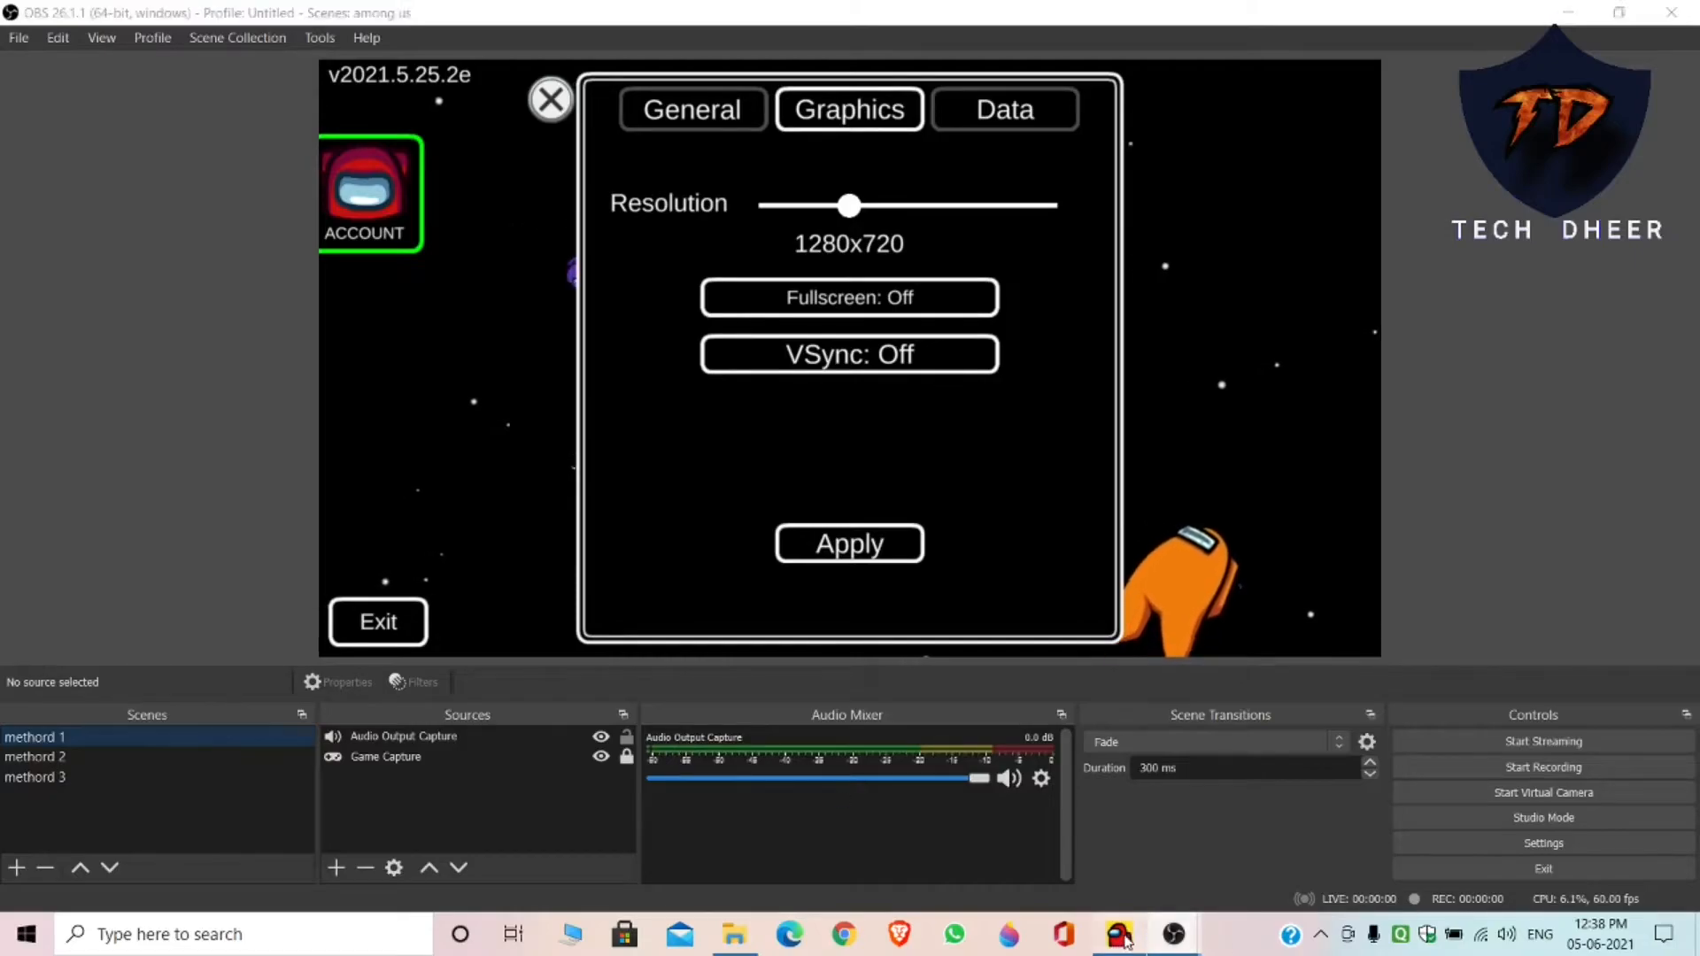
click(1119, 934)
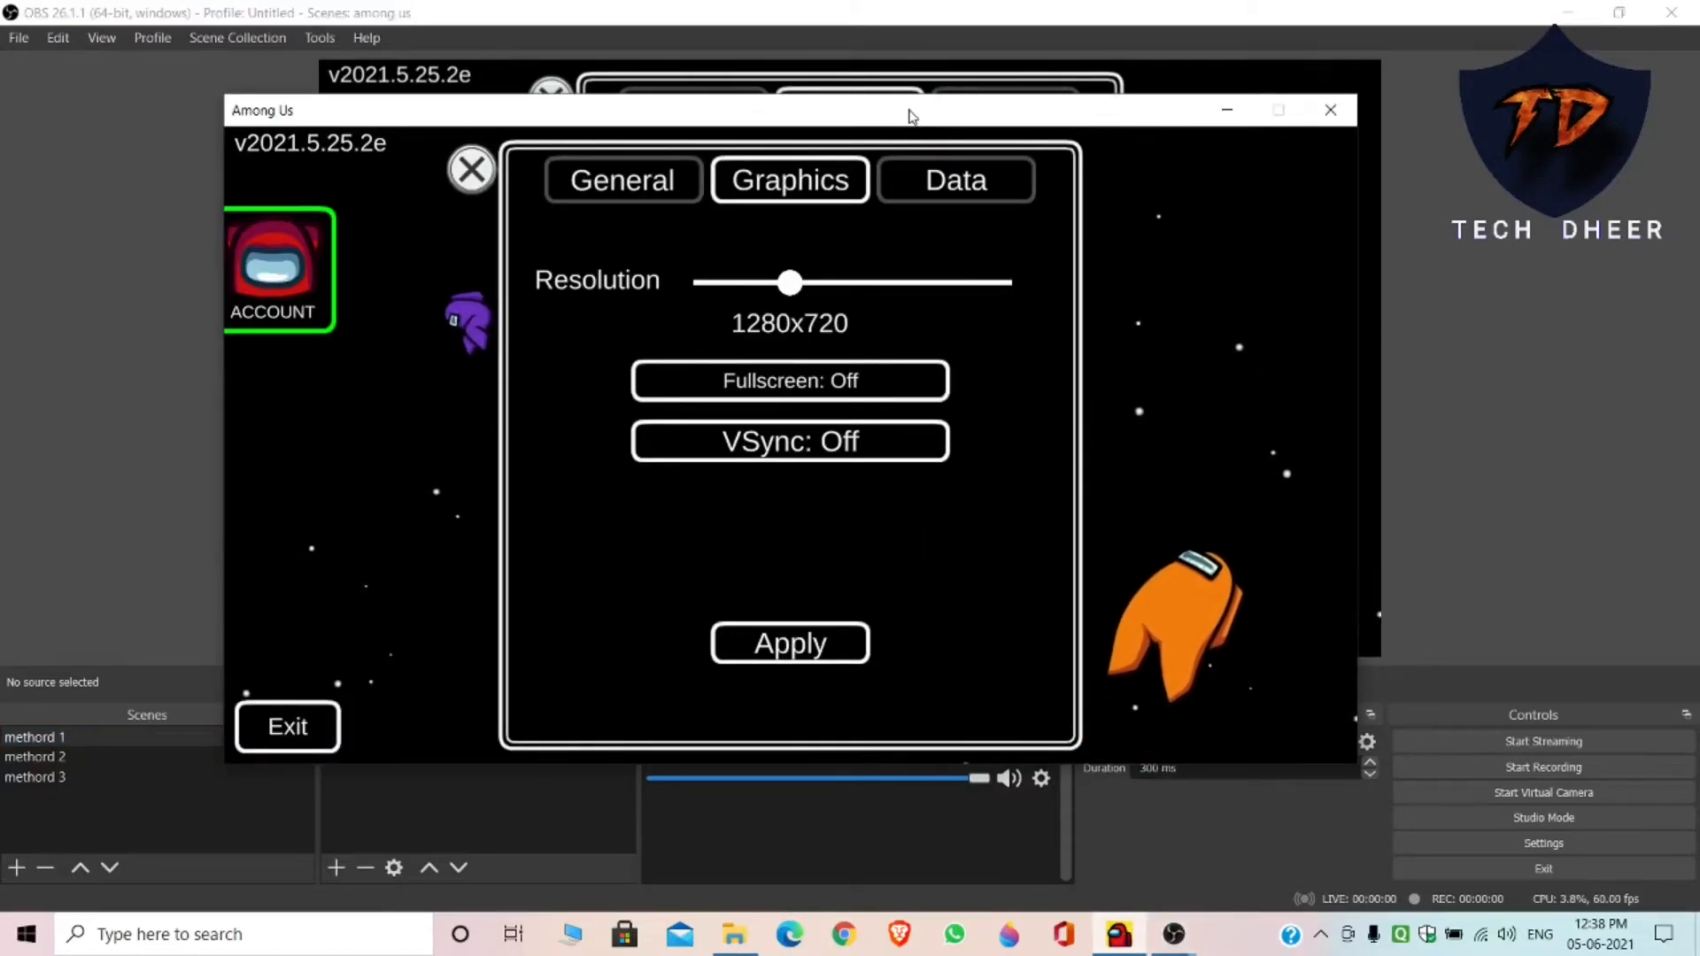
drag(910, 114, 924, 37)
click(635, 103)
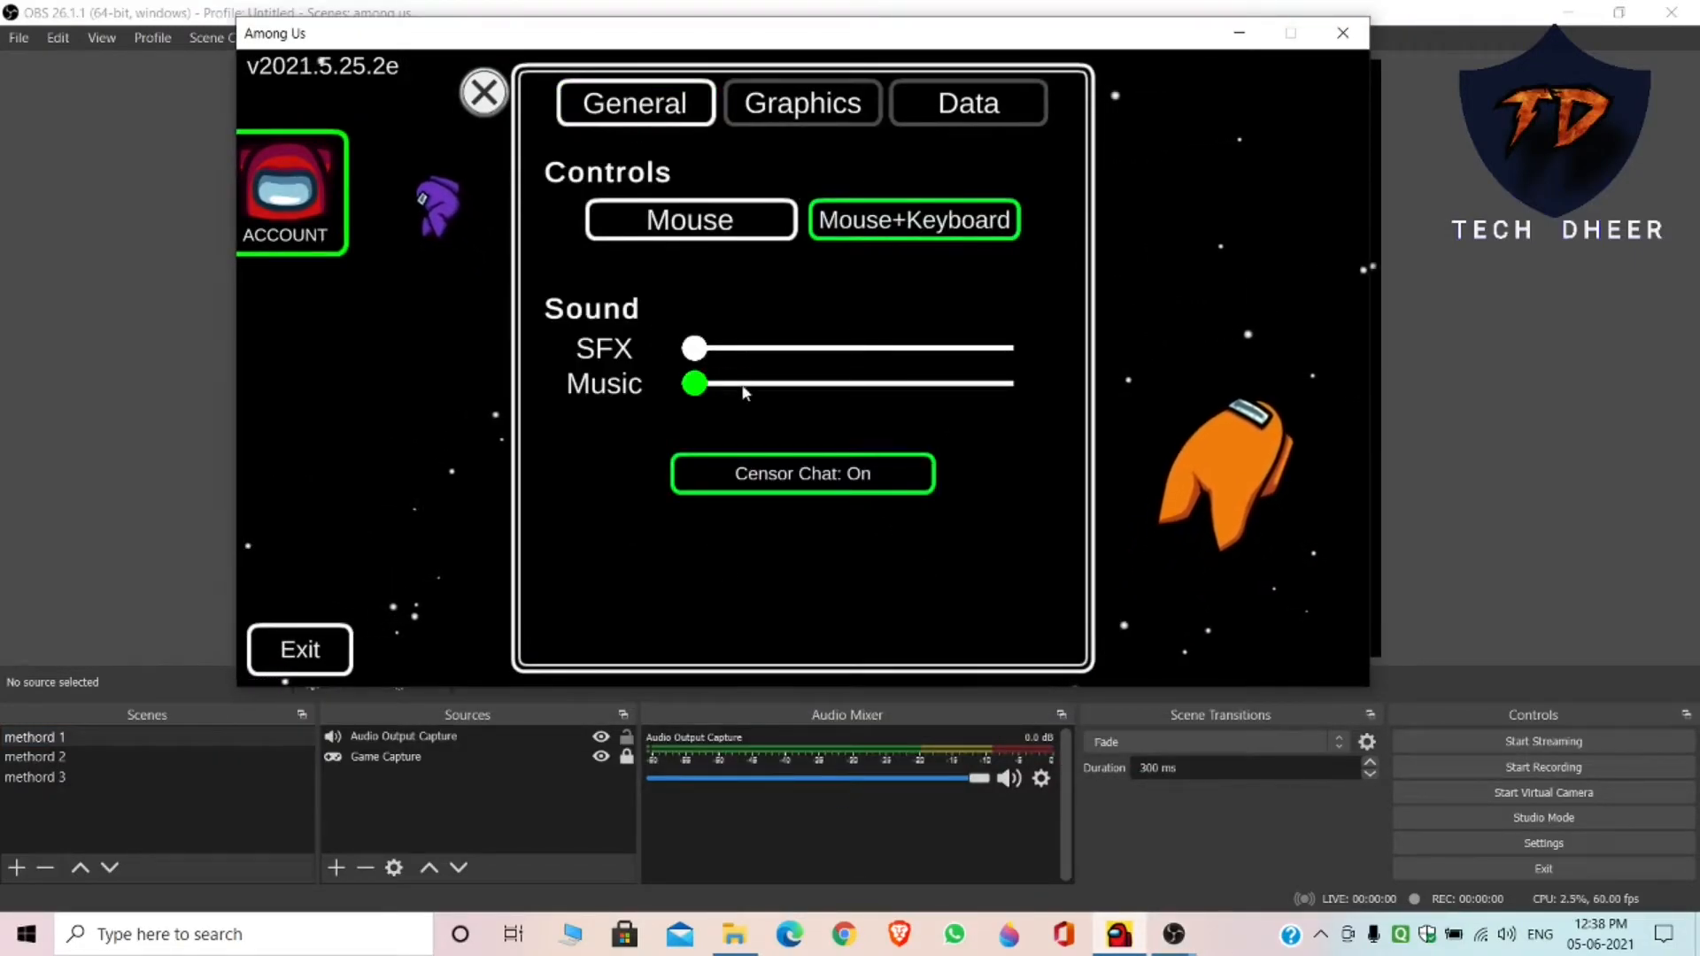
drag(717, 383, 793, 383)
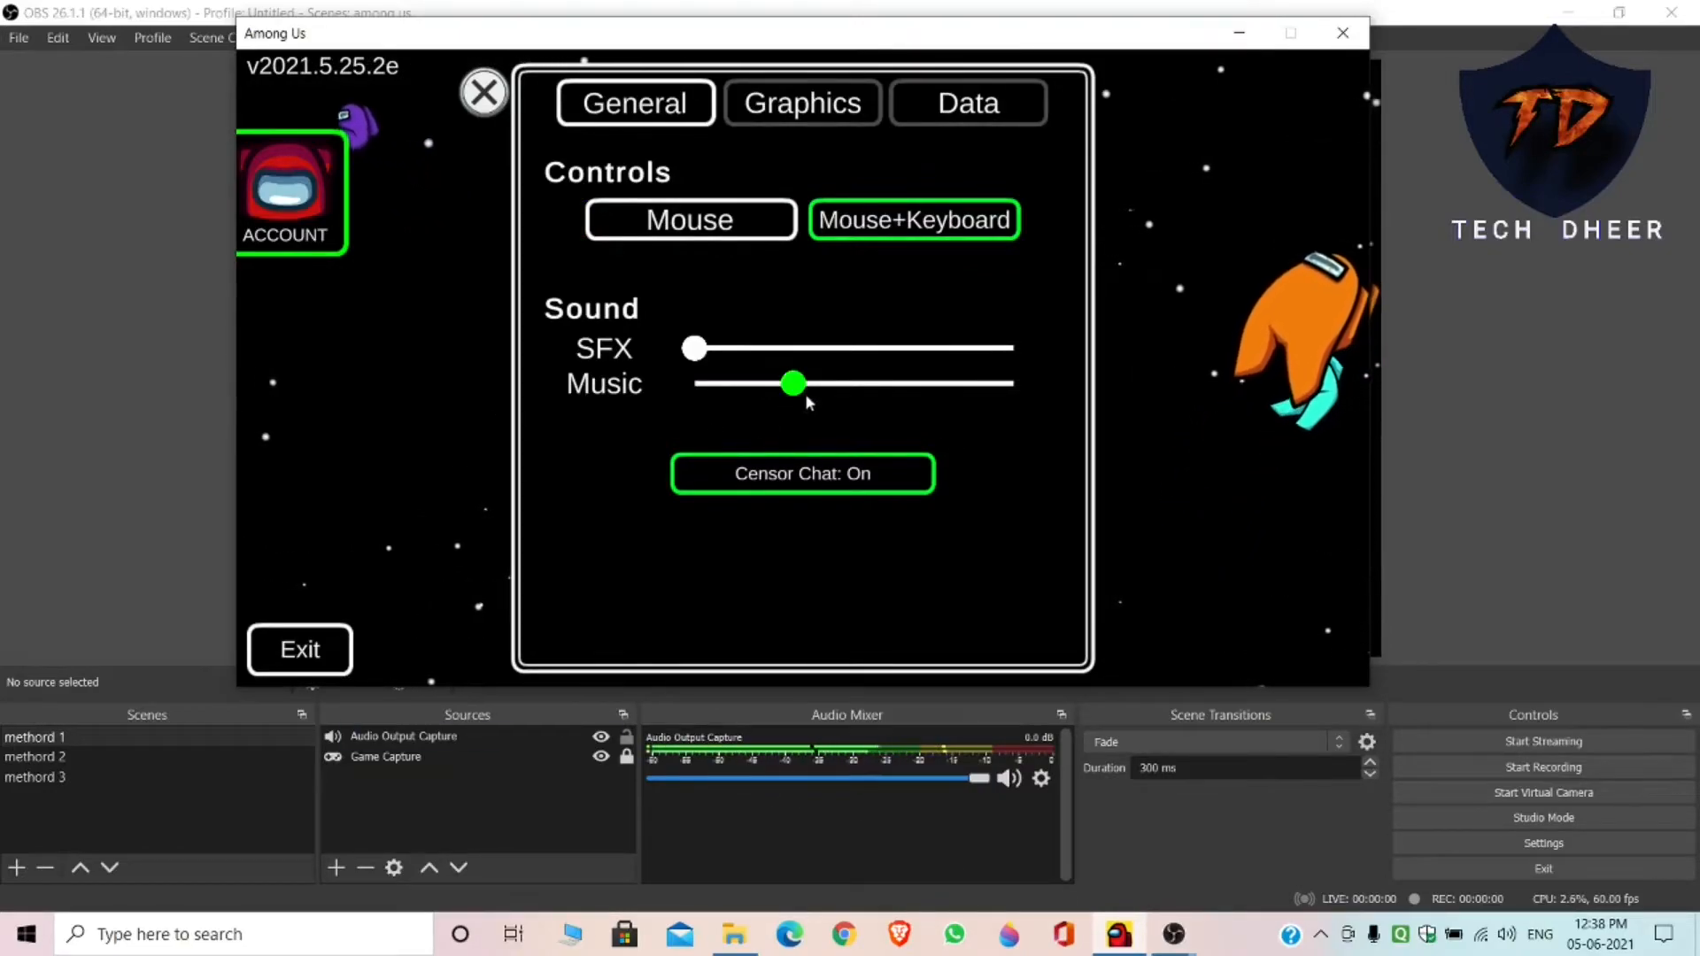
drag(793, 383, 694, 383)
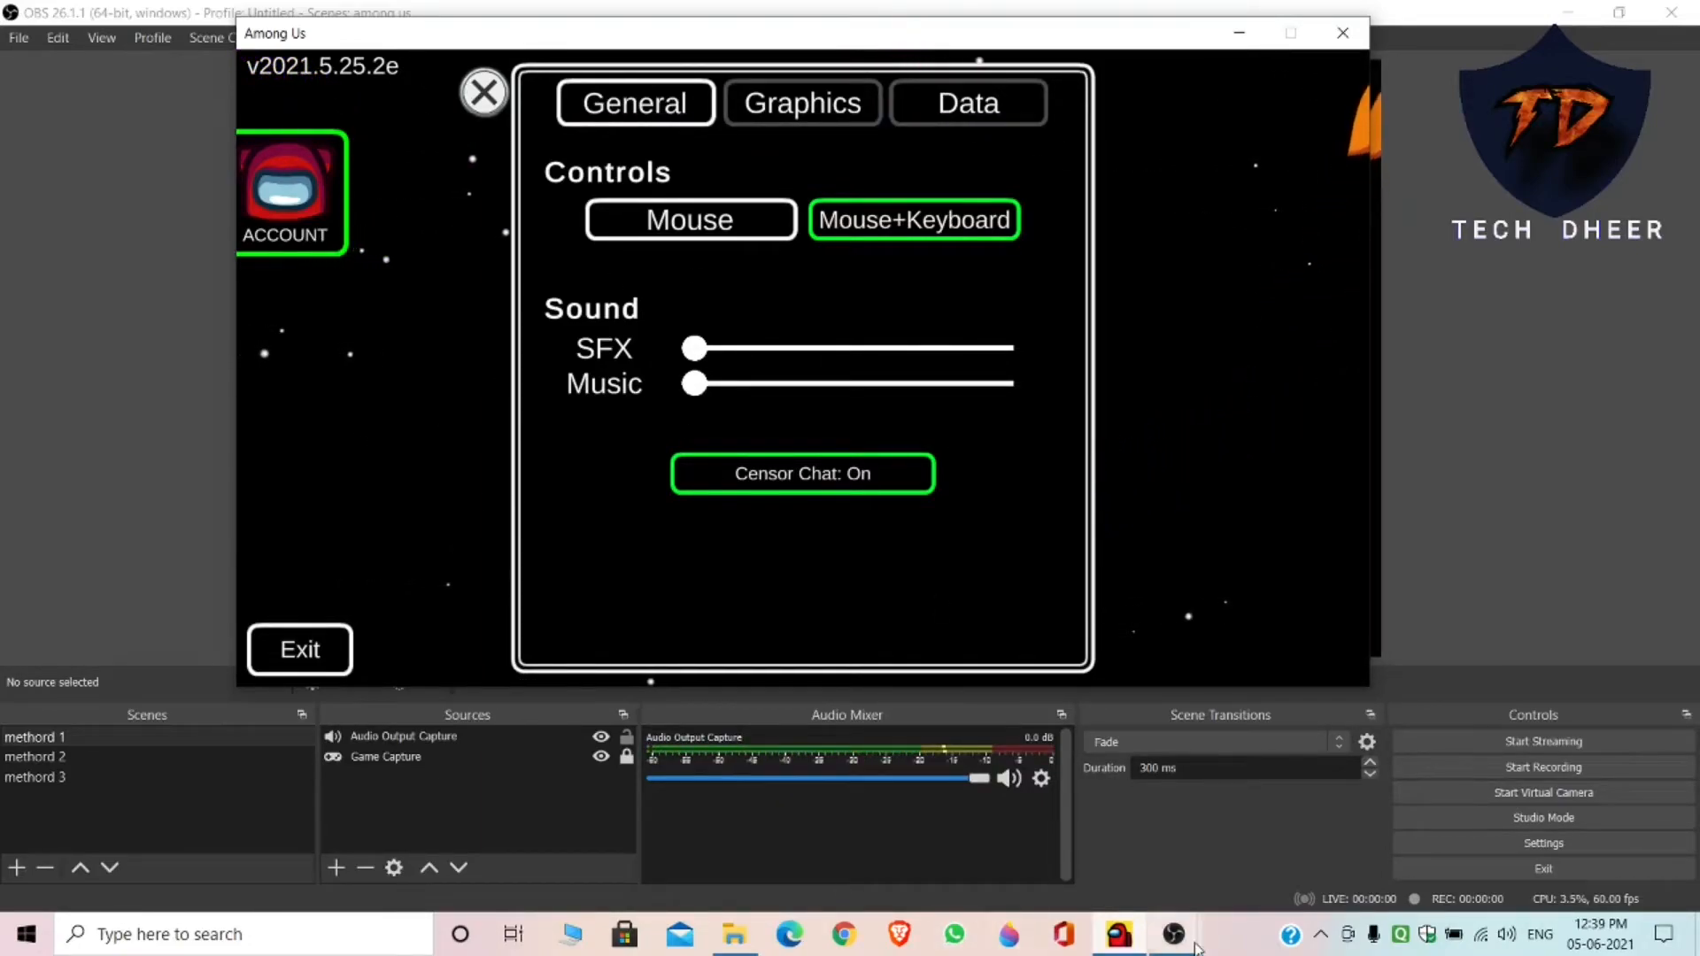
mouse_move(1174, 934)
click(1056, 895)
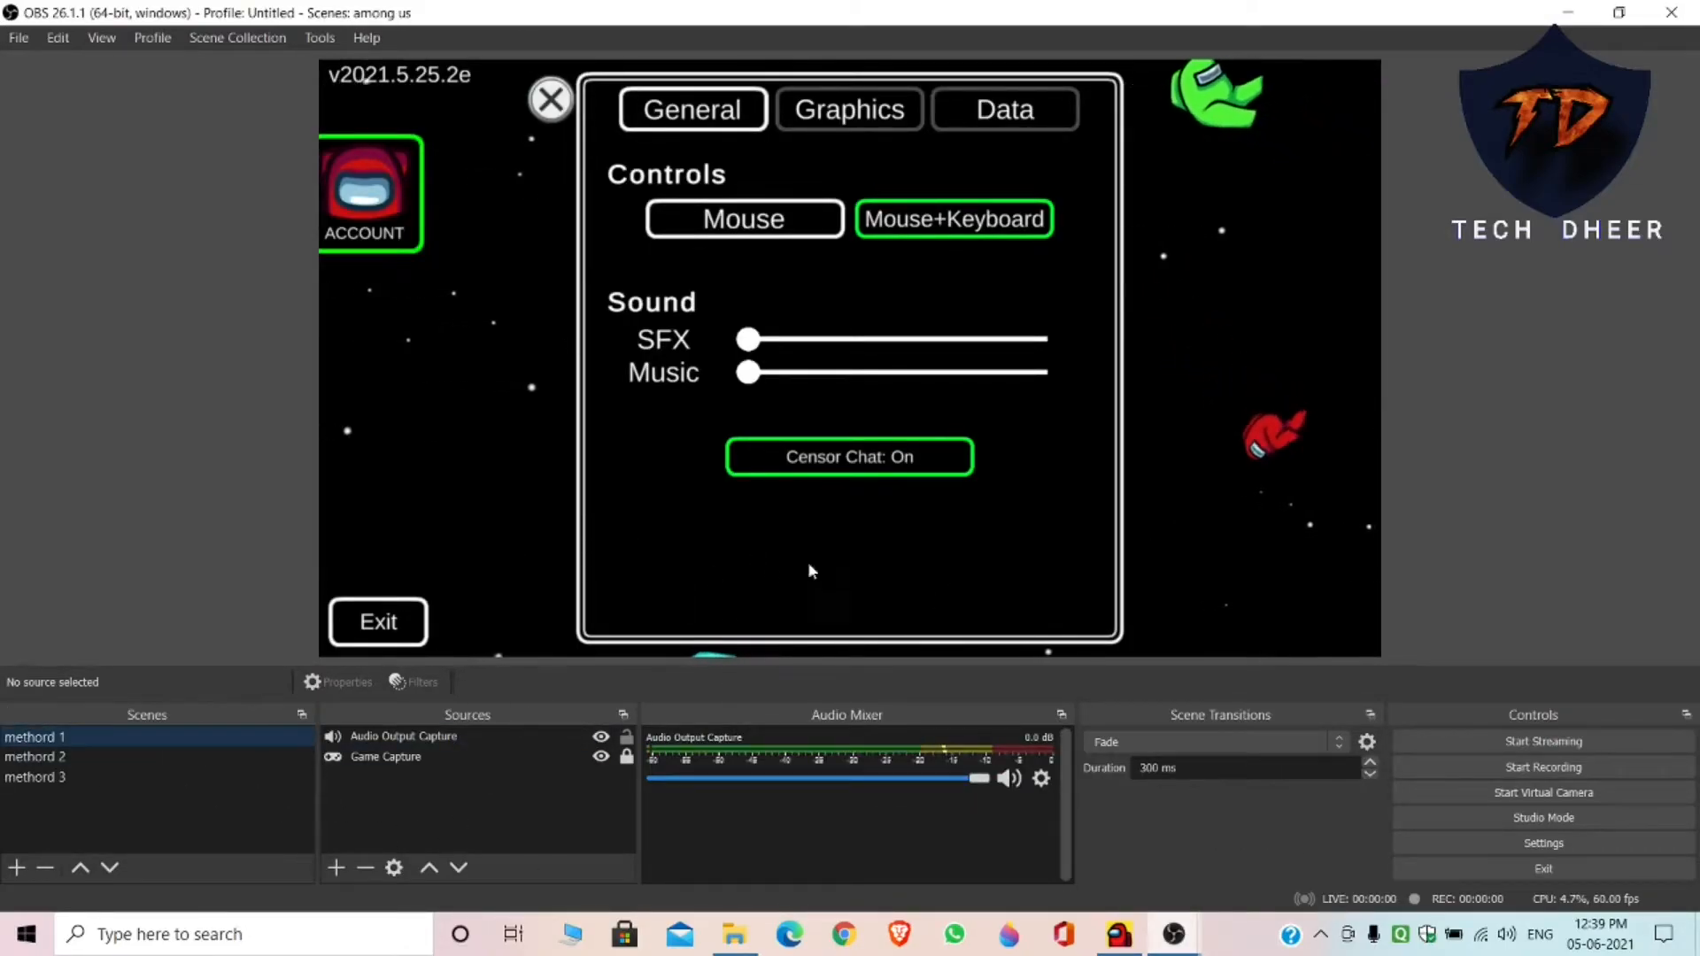
Add a new Color Source to the methord 1 scene with the color set to black, #000000
click(336, 868)
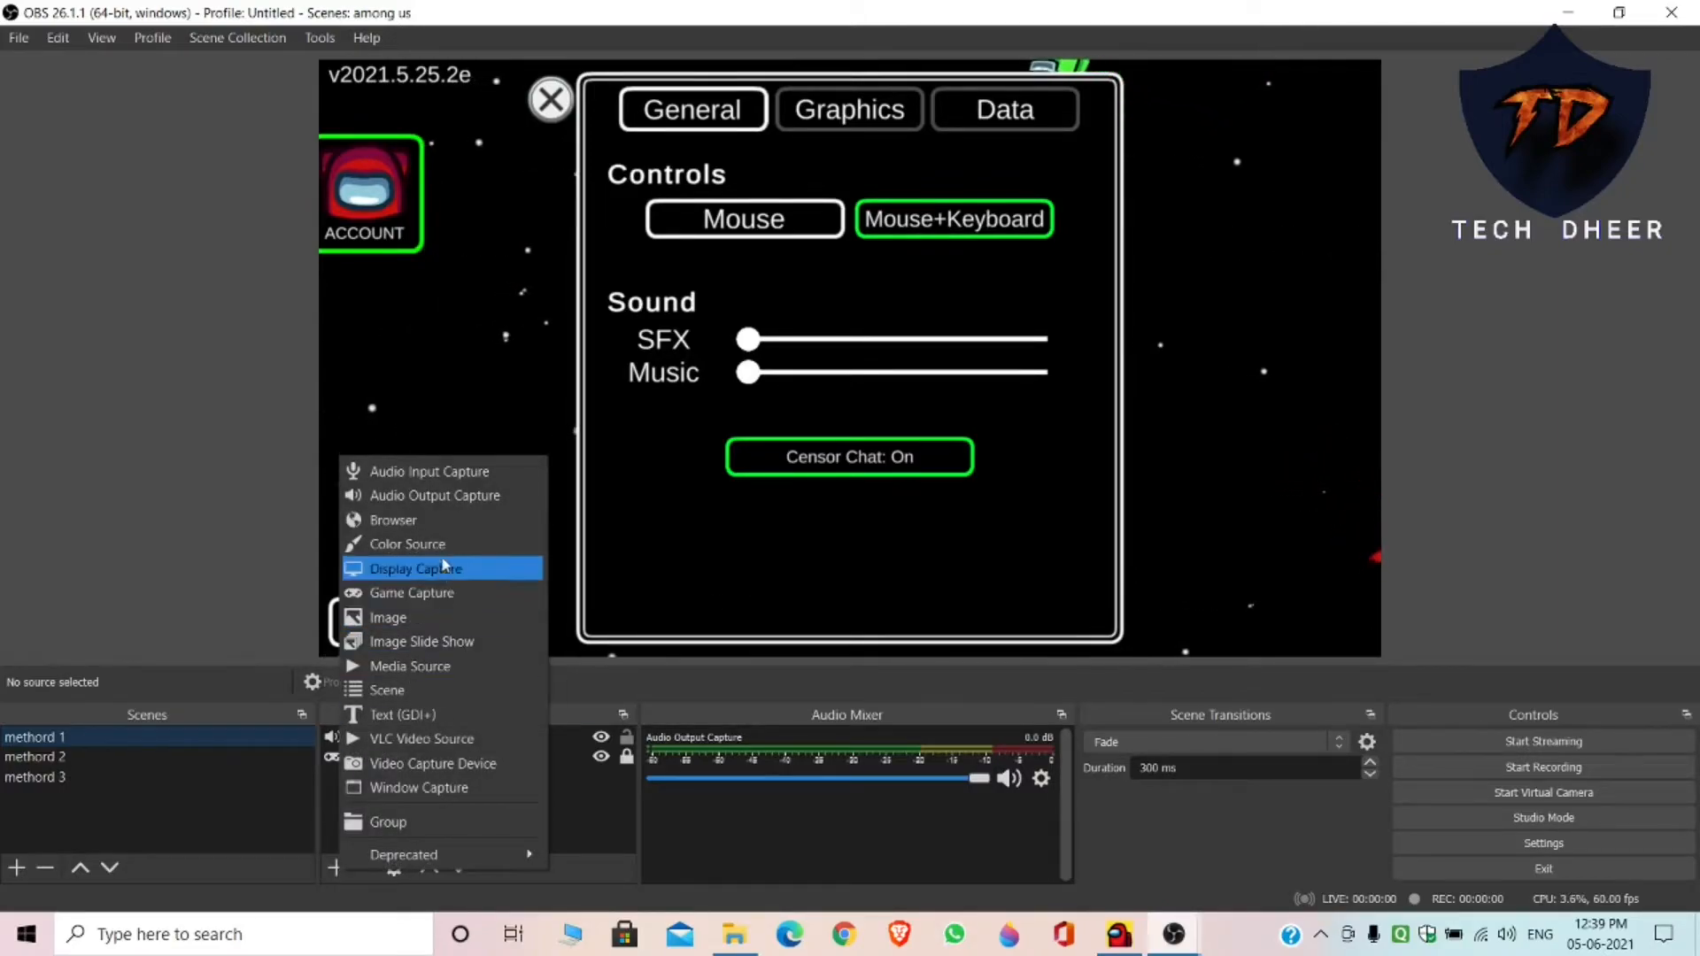
click(433, 544)
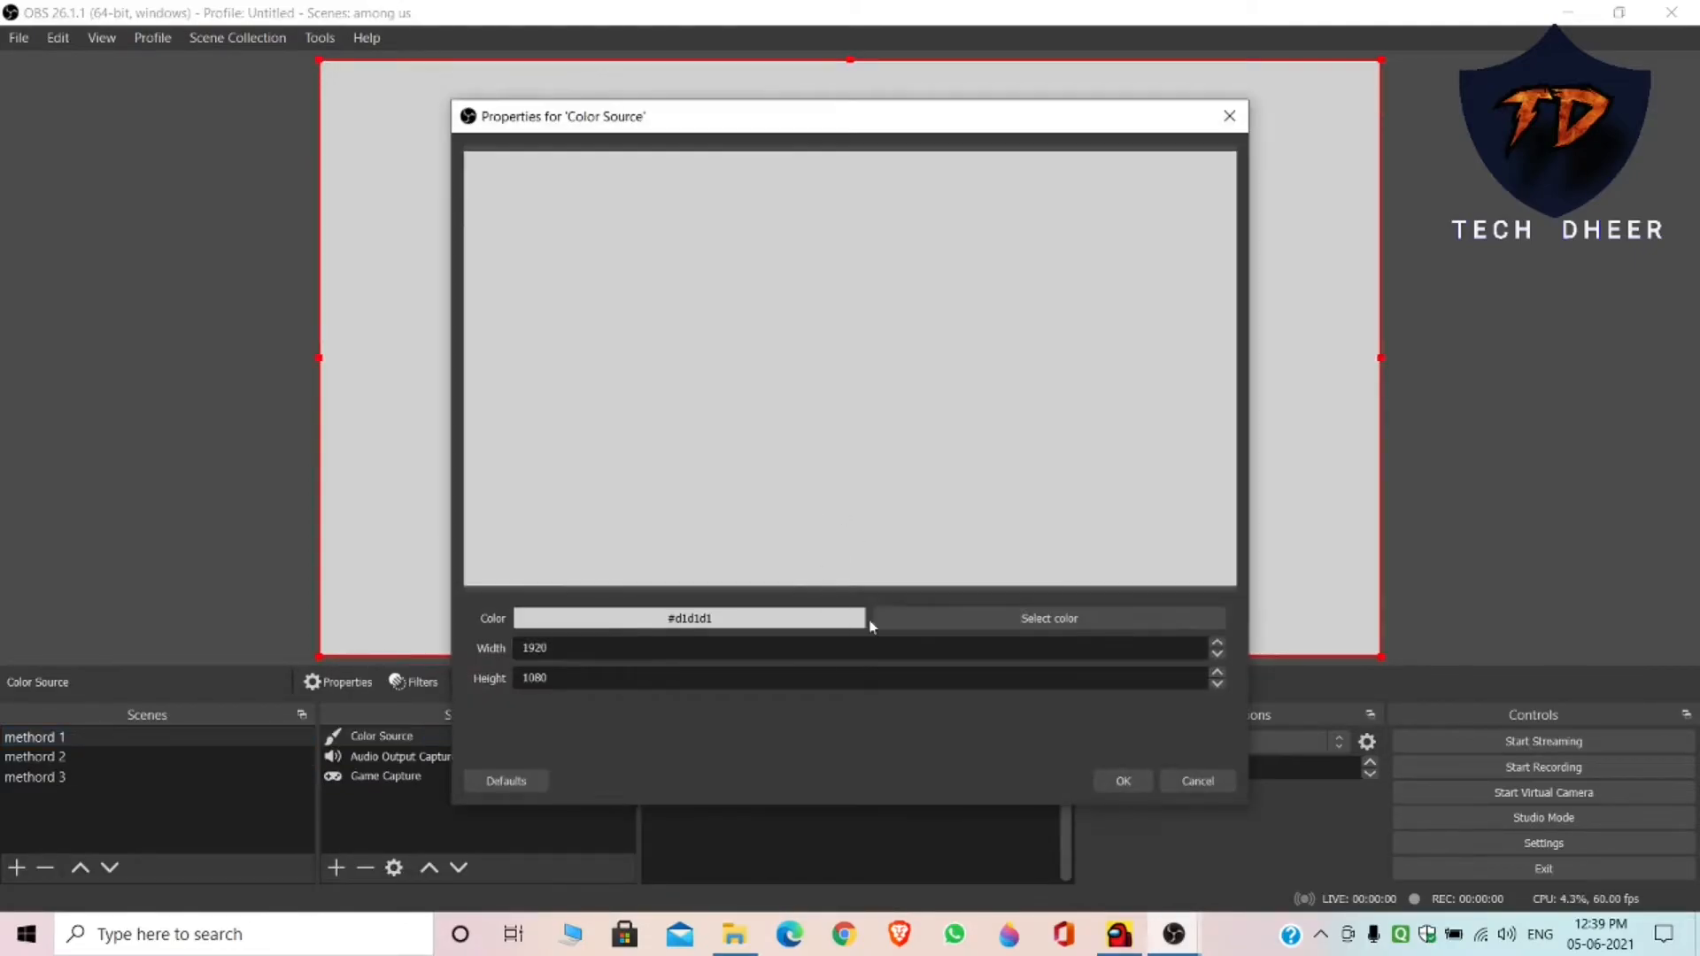
click(1023, 609)
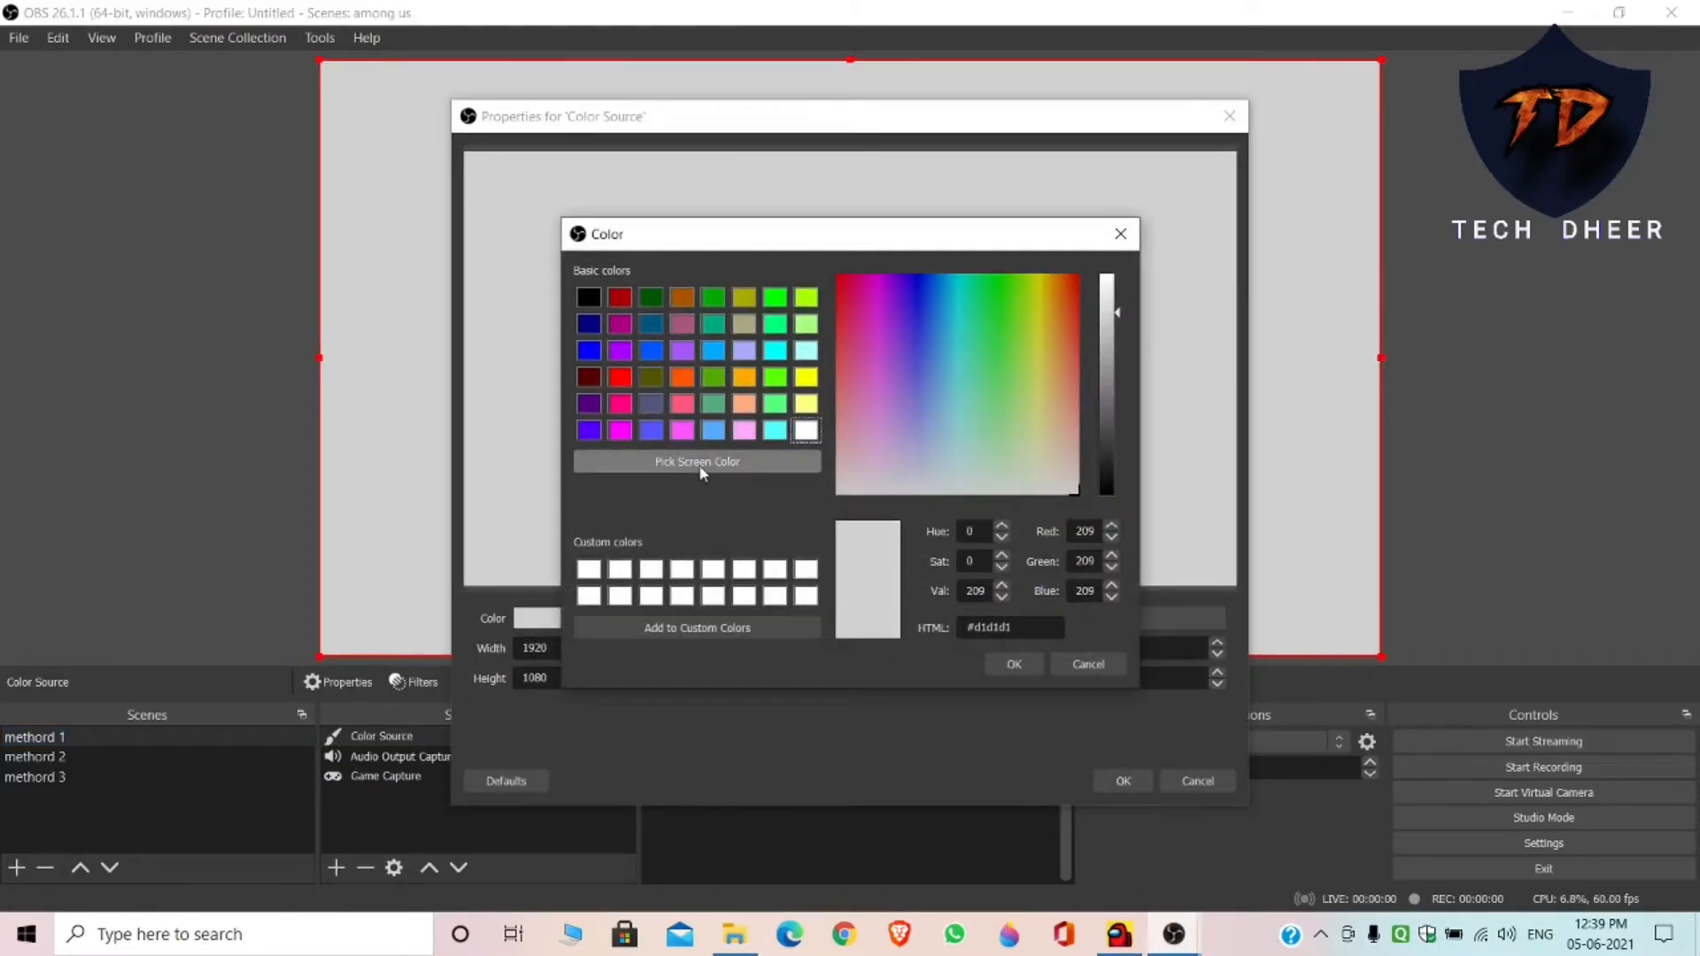
click(699, 462)
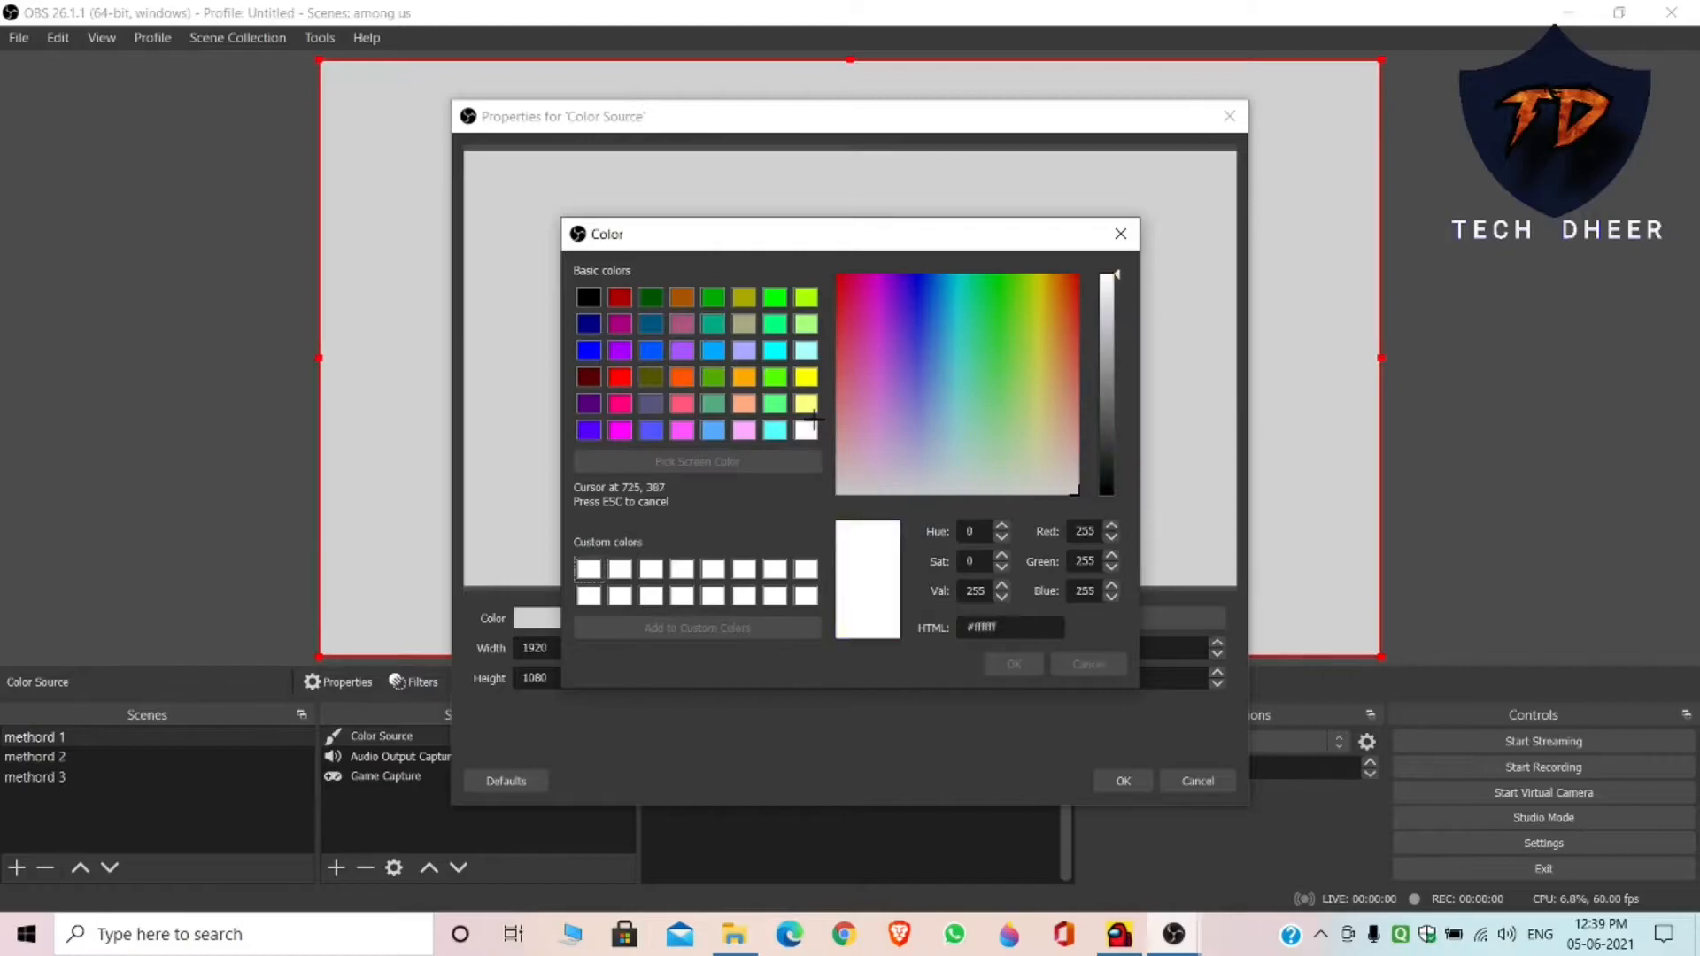
click(1109, 493)
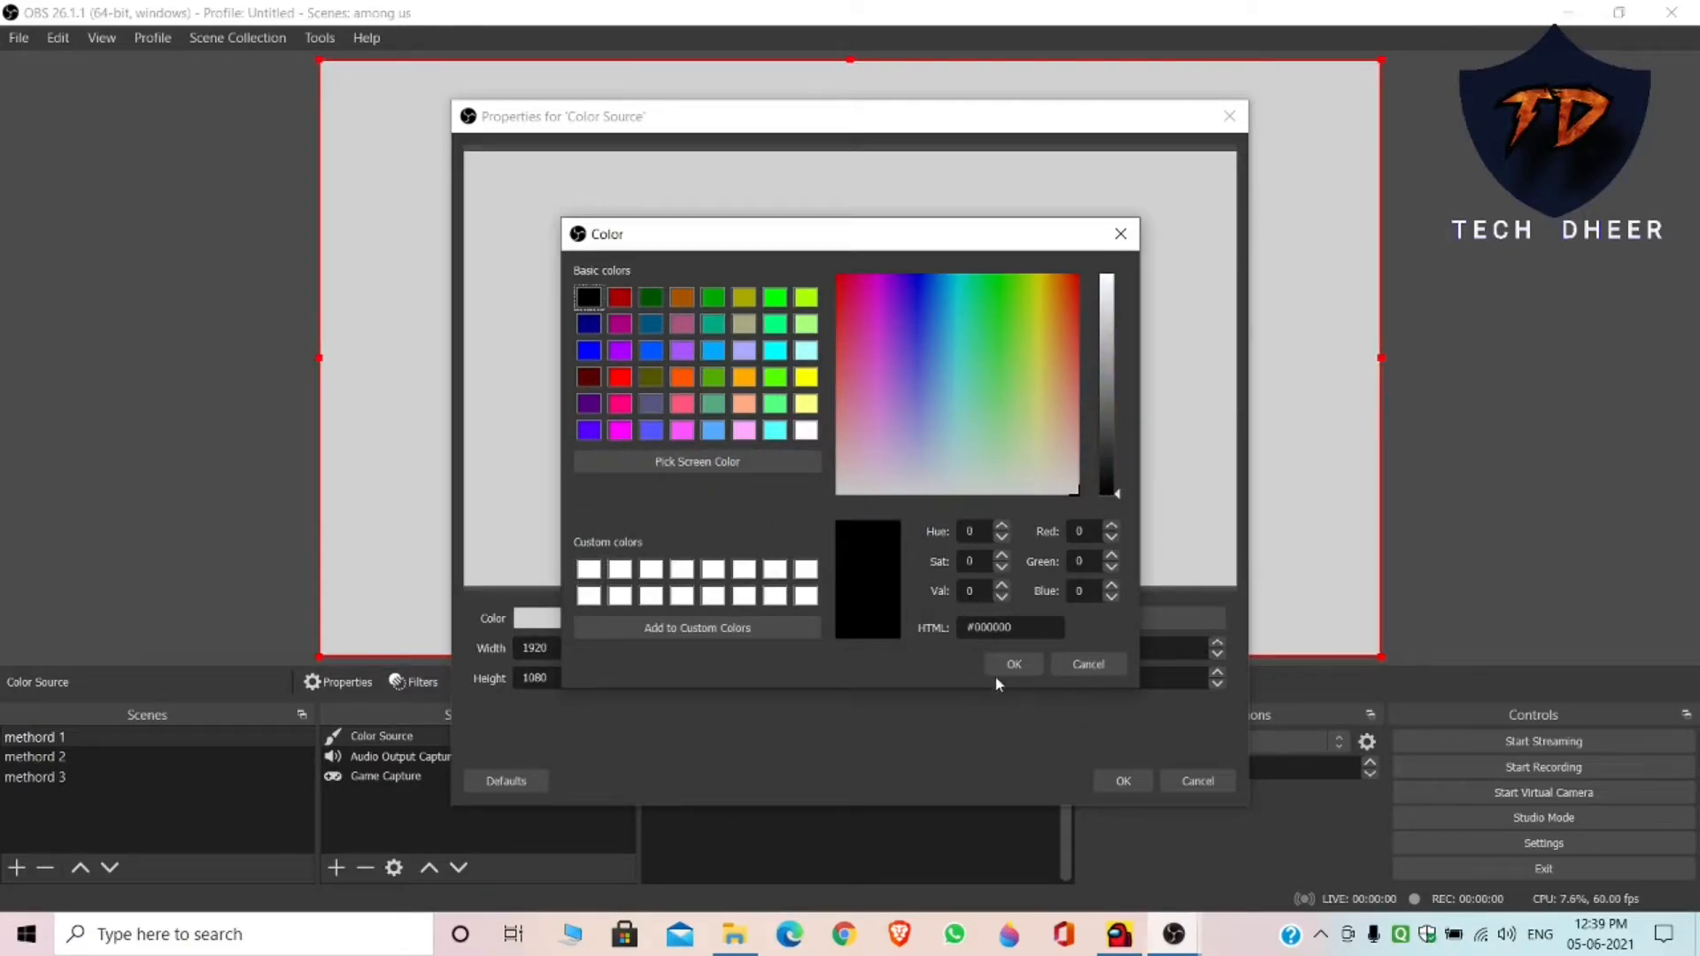
click(1012, 665)
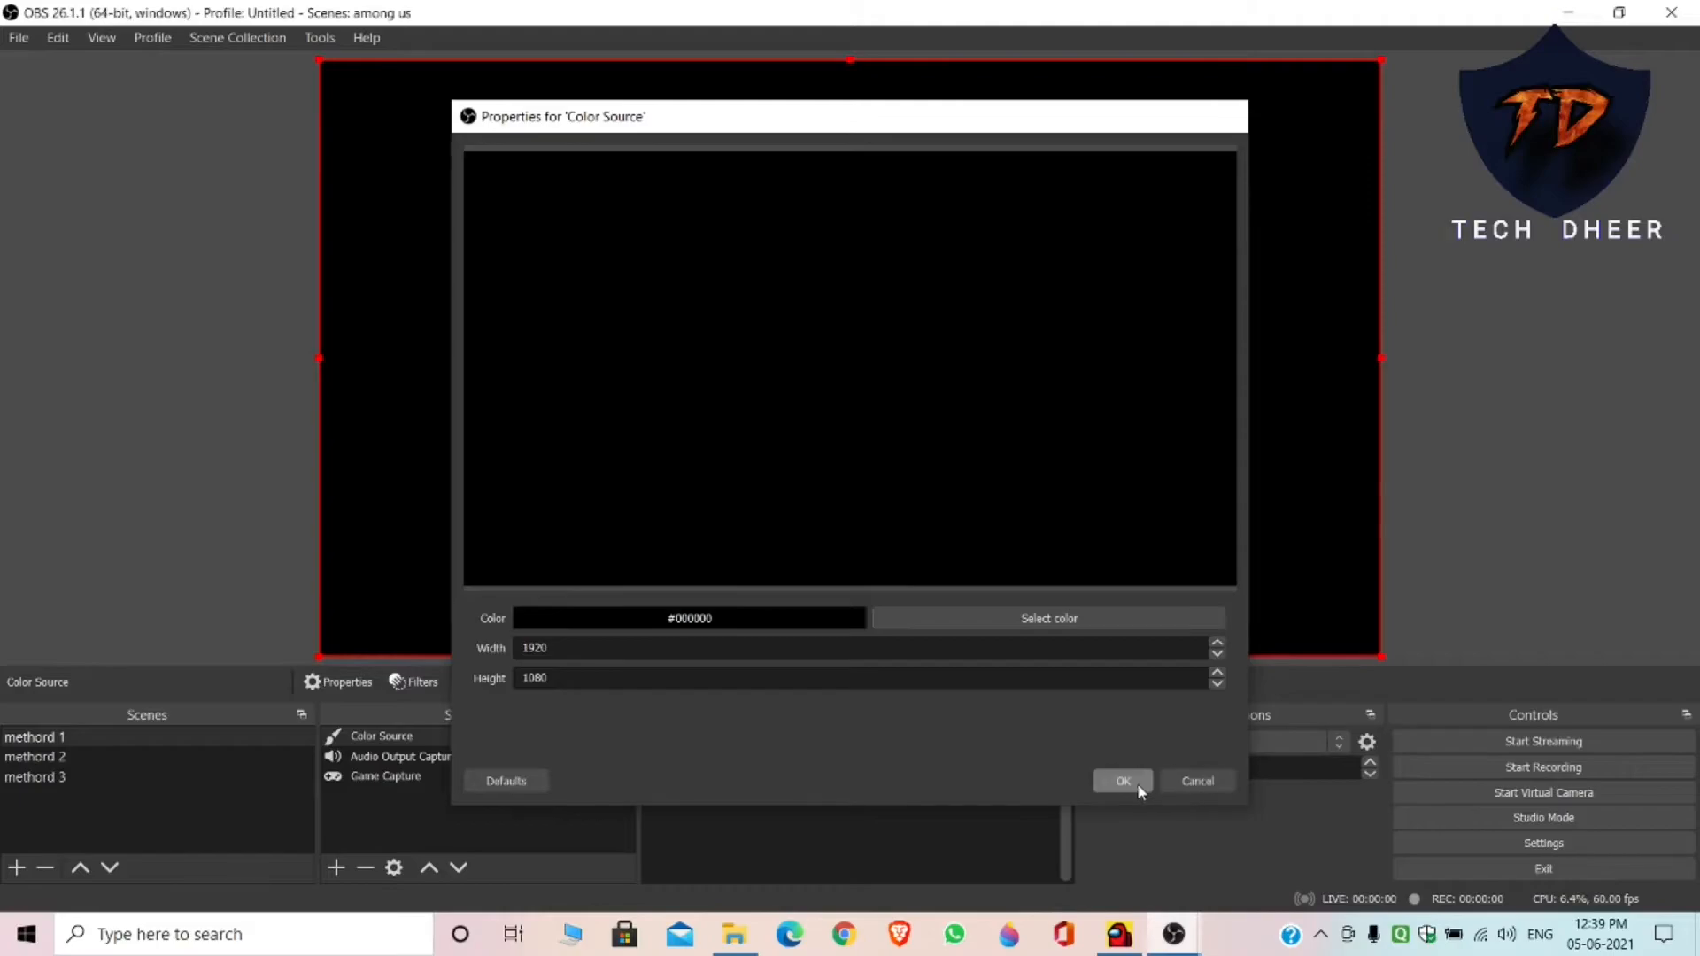
click(1124, 782)
Shrink the black color source to a small rectangle and place it below the Censor Chat button in the preview
drag(339, 216, 1182, 620)
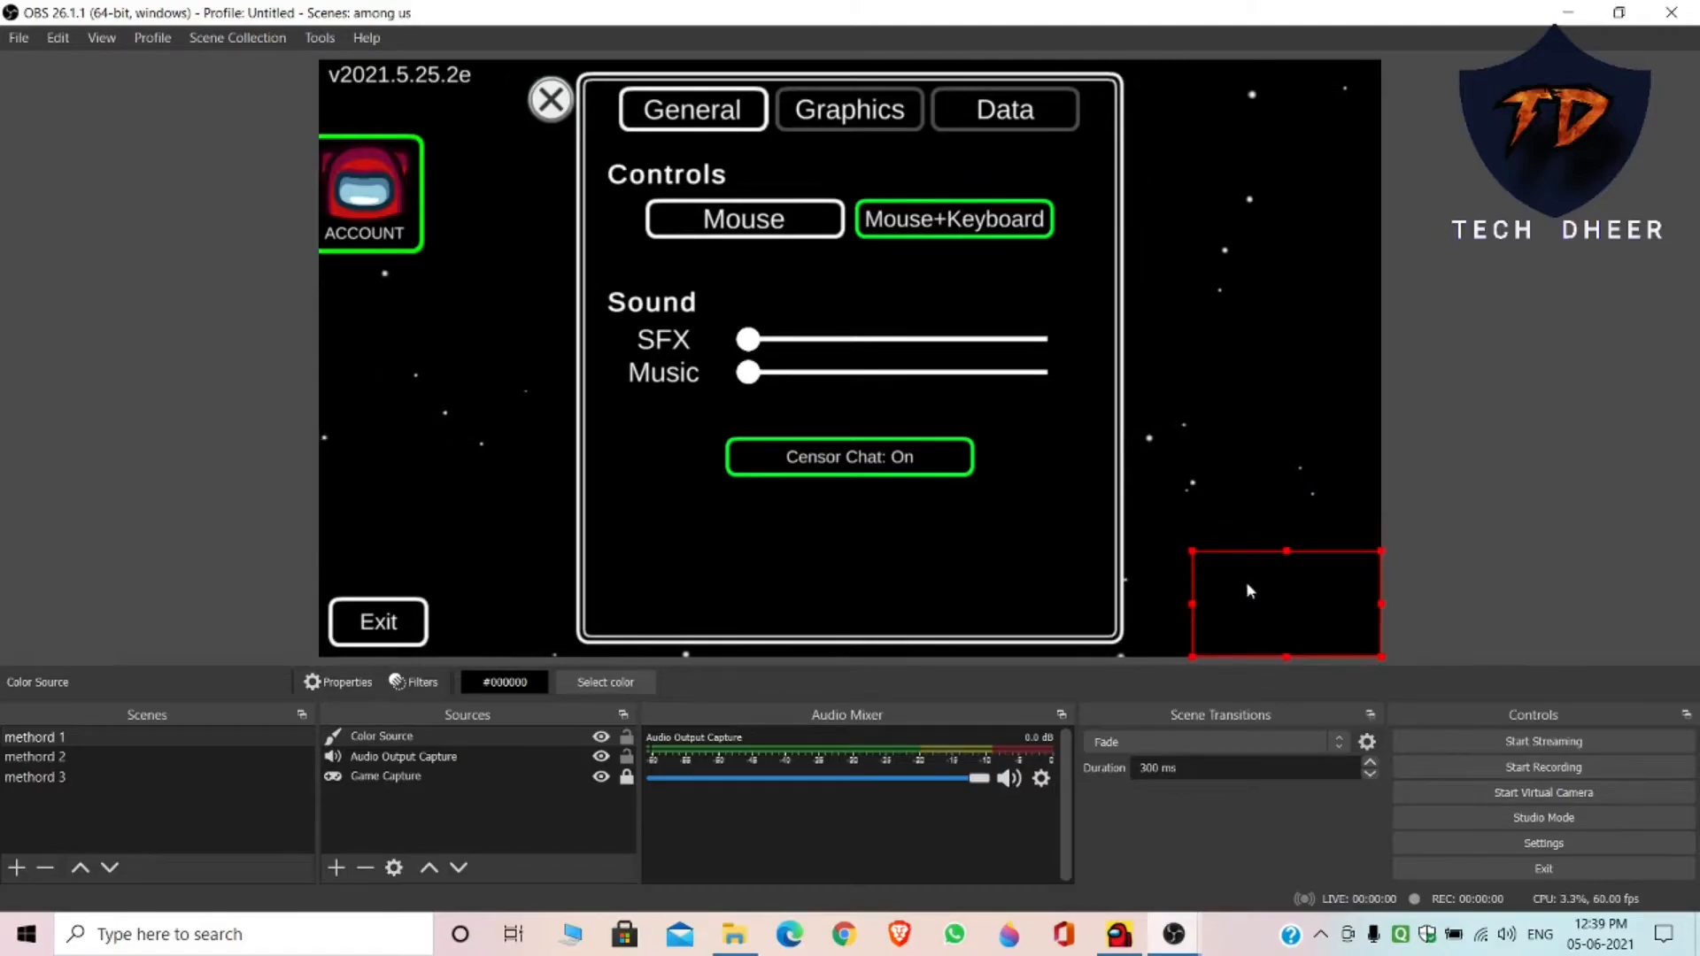
drag(1189, 549, 1200, 583)
drag(1282, 627, 820, 542)
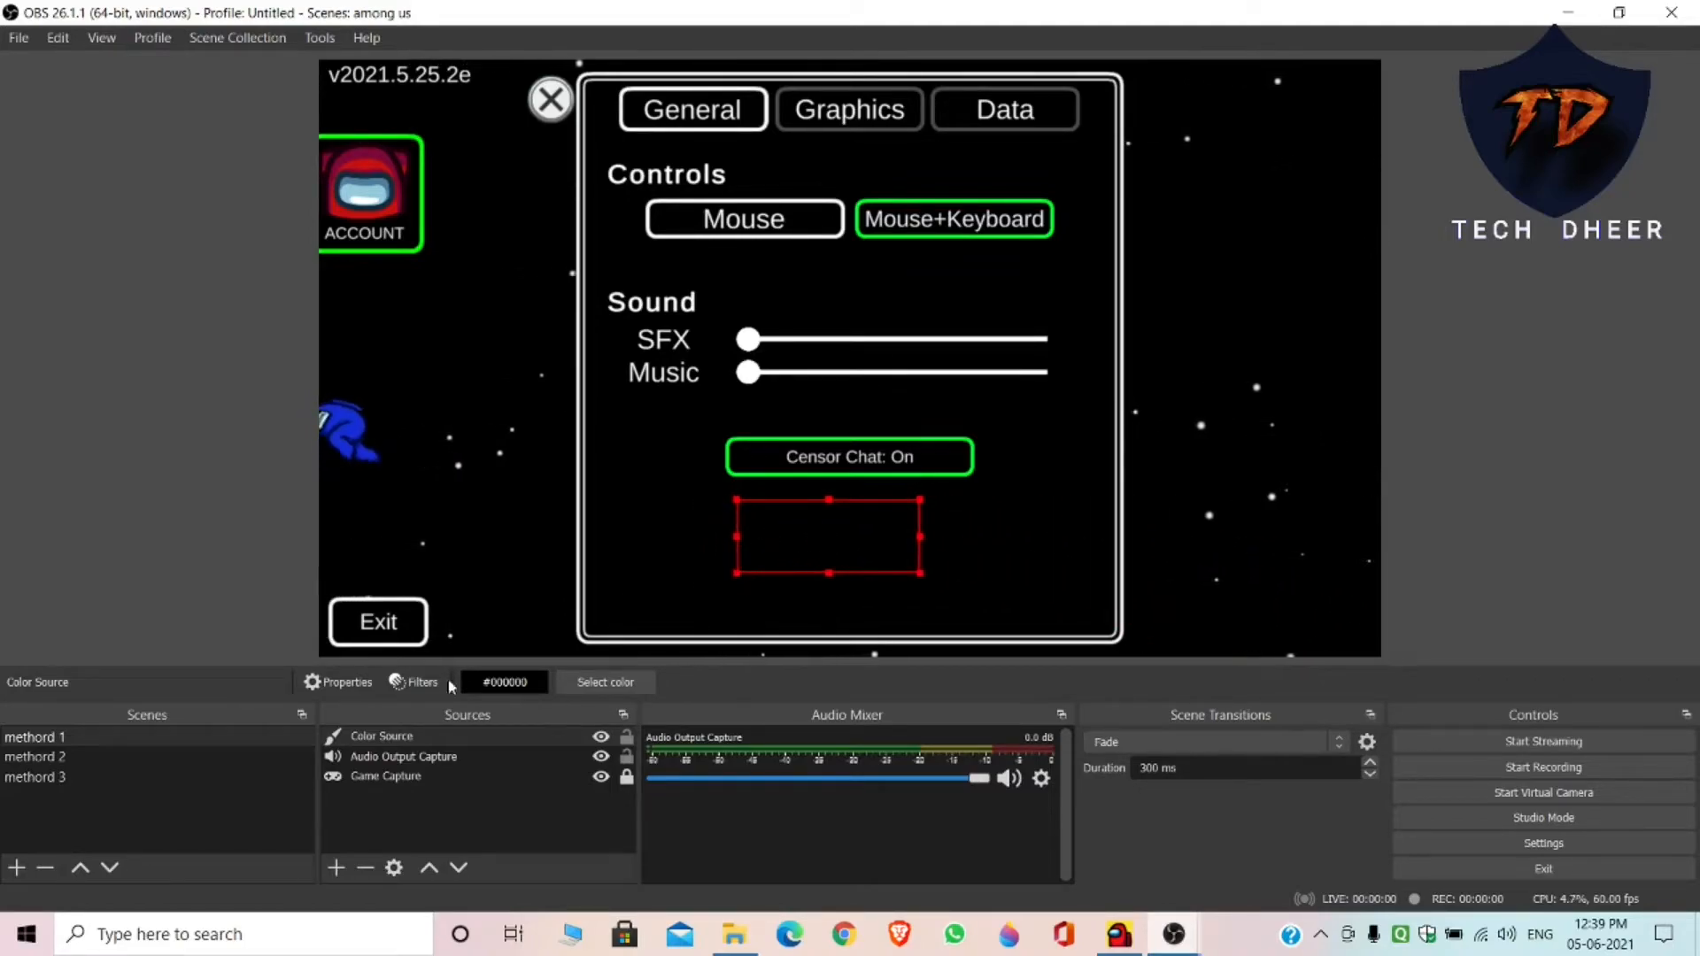
Select the methord 2 scene and add a new Audio Input Capture source with the Default device
click(216, 758)
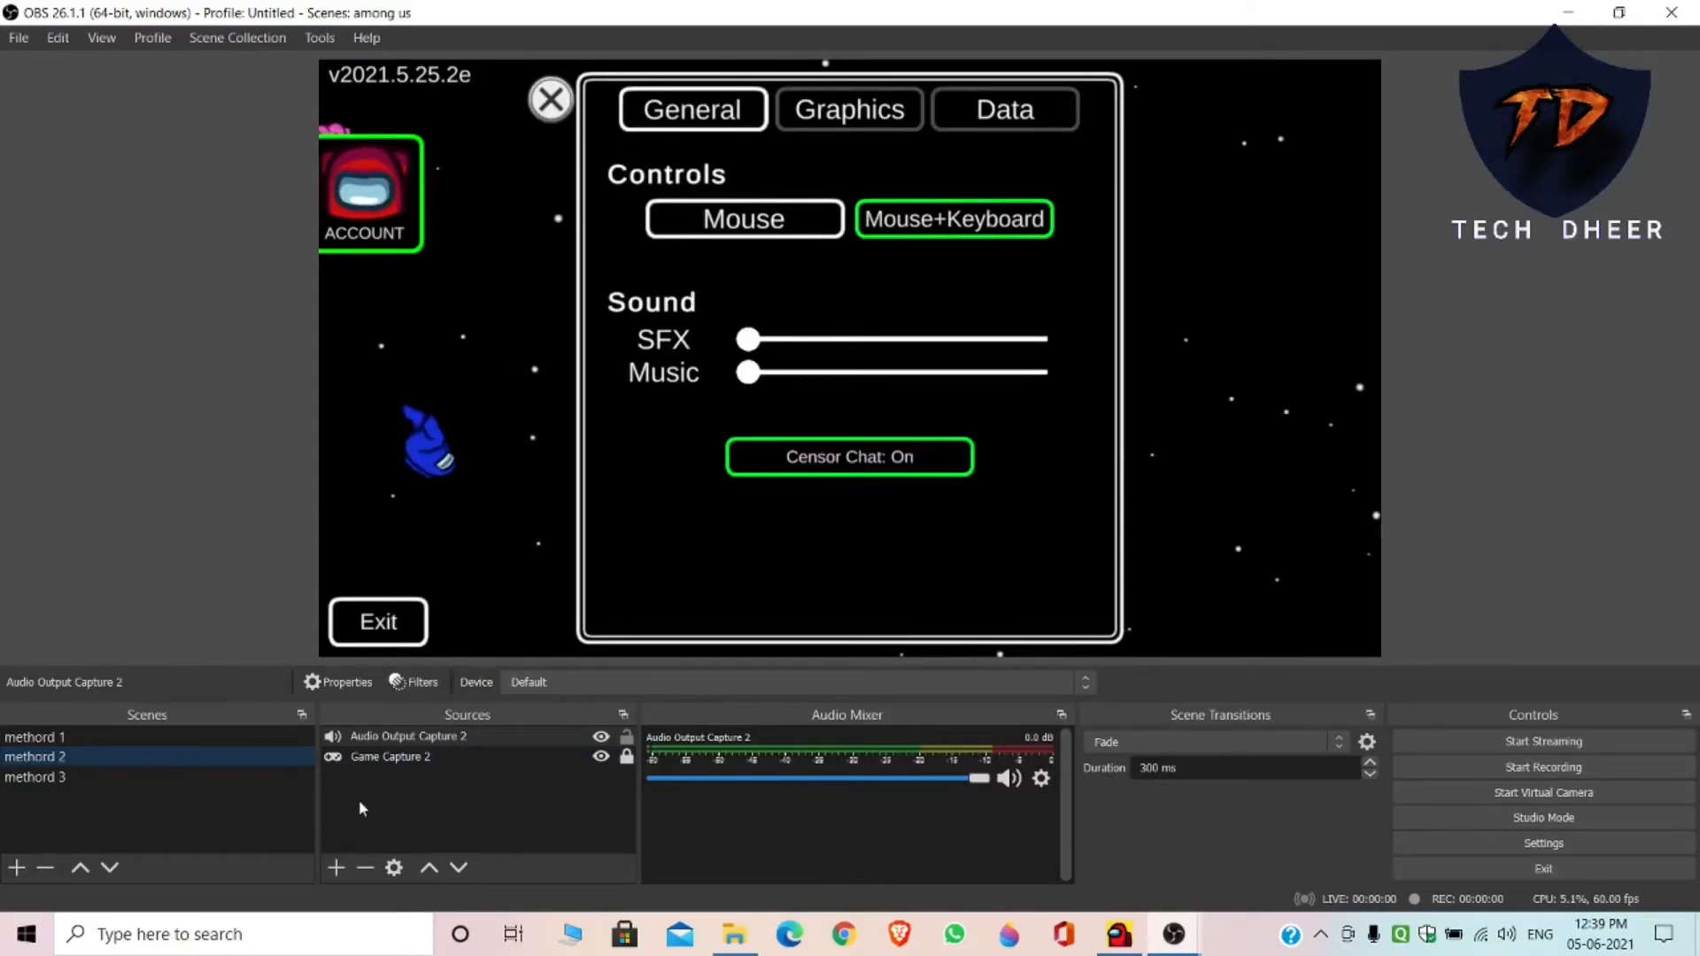
click(335, 867)
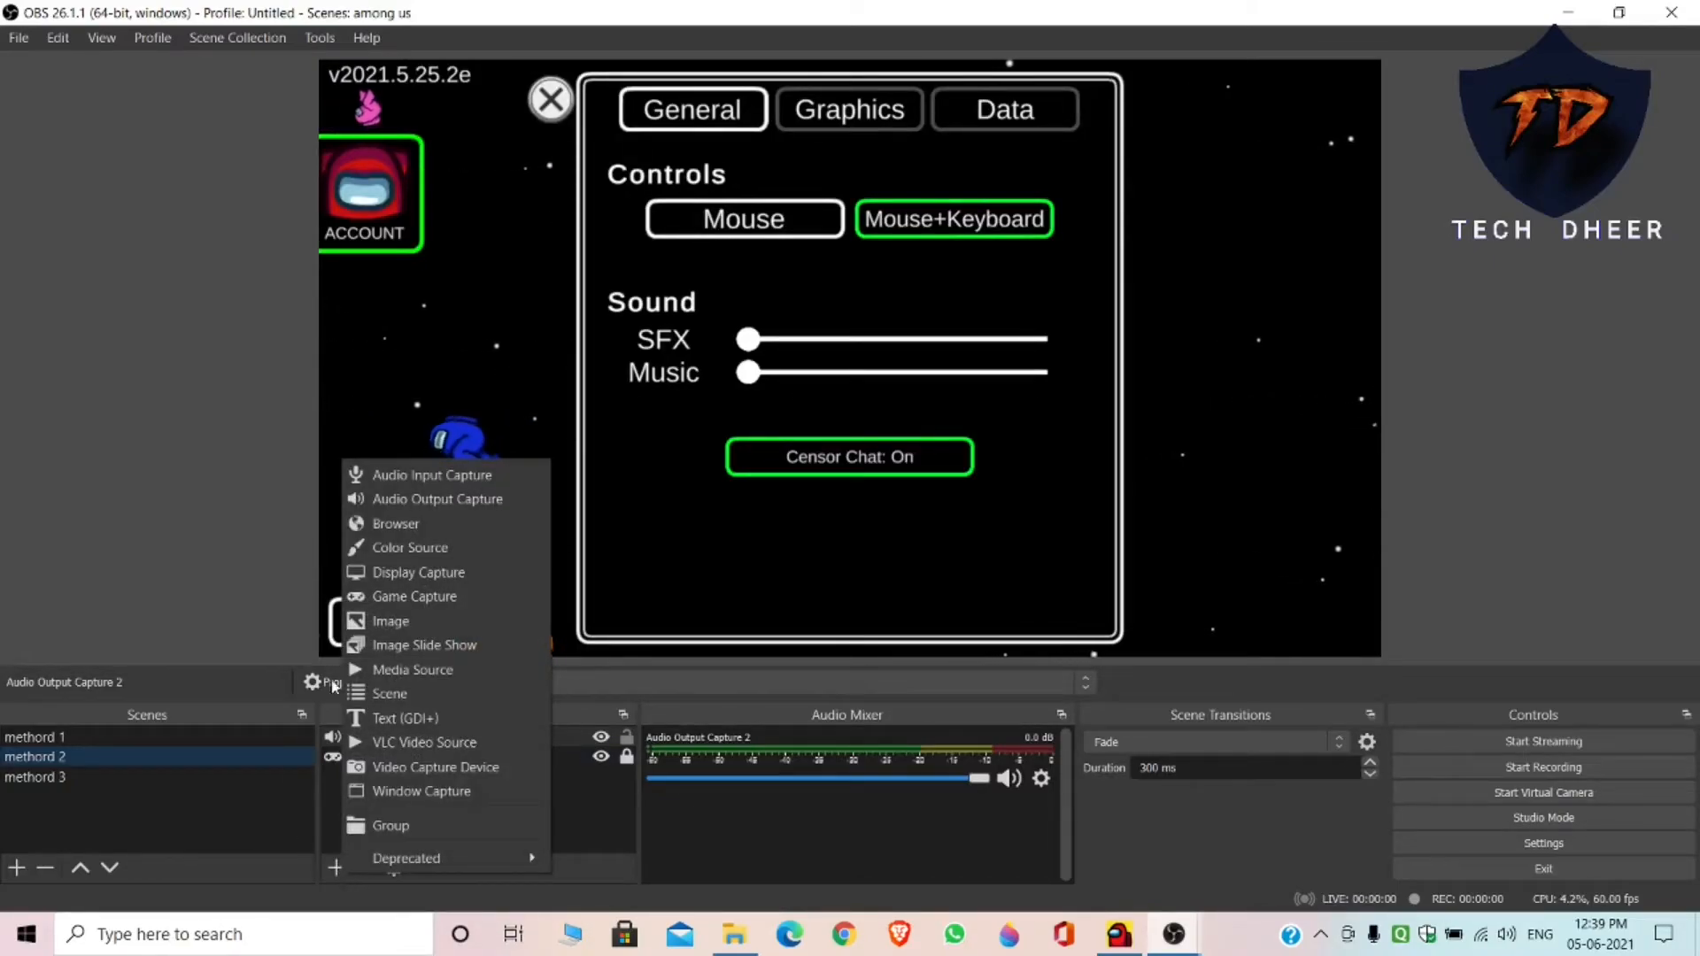
click(416, 476)
click(941, 620)
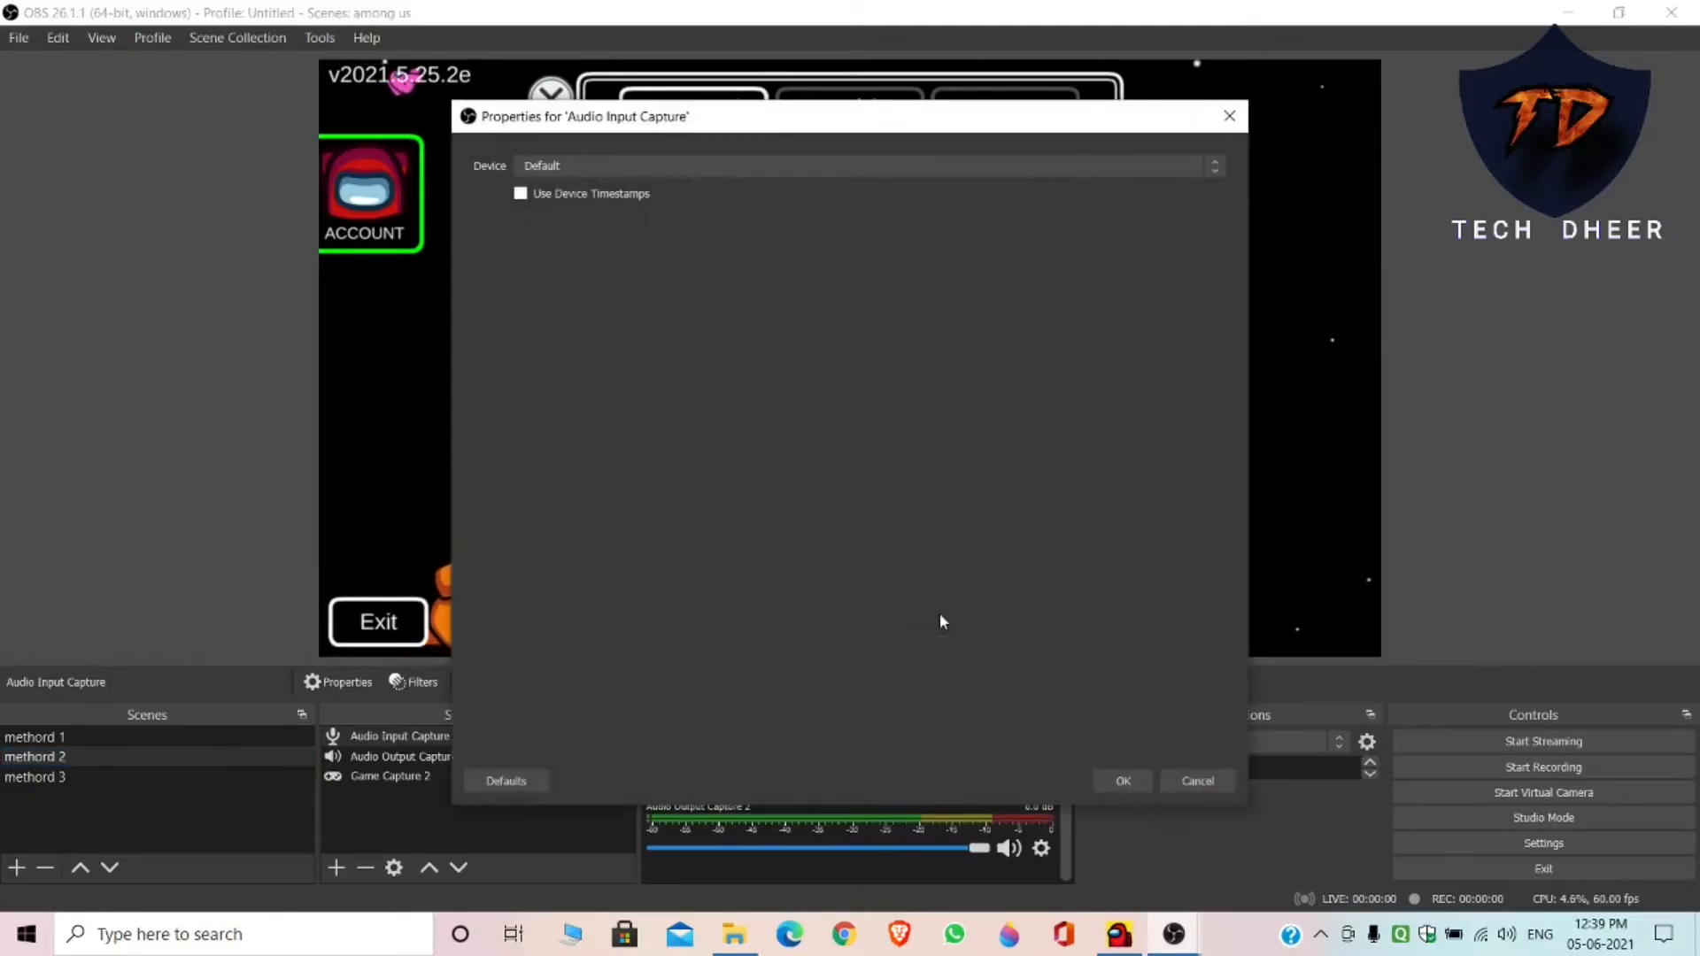
click(1122, 782)
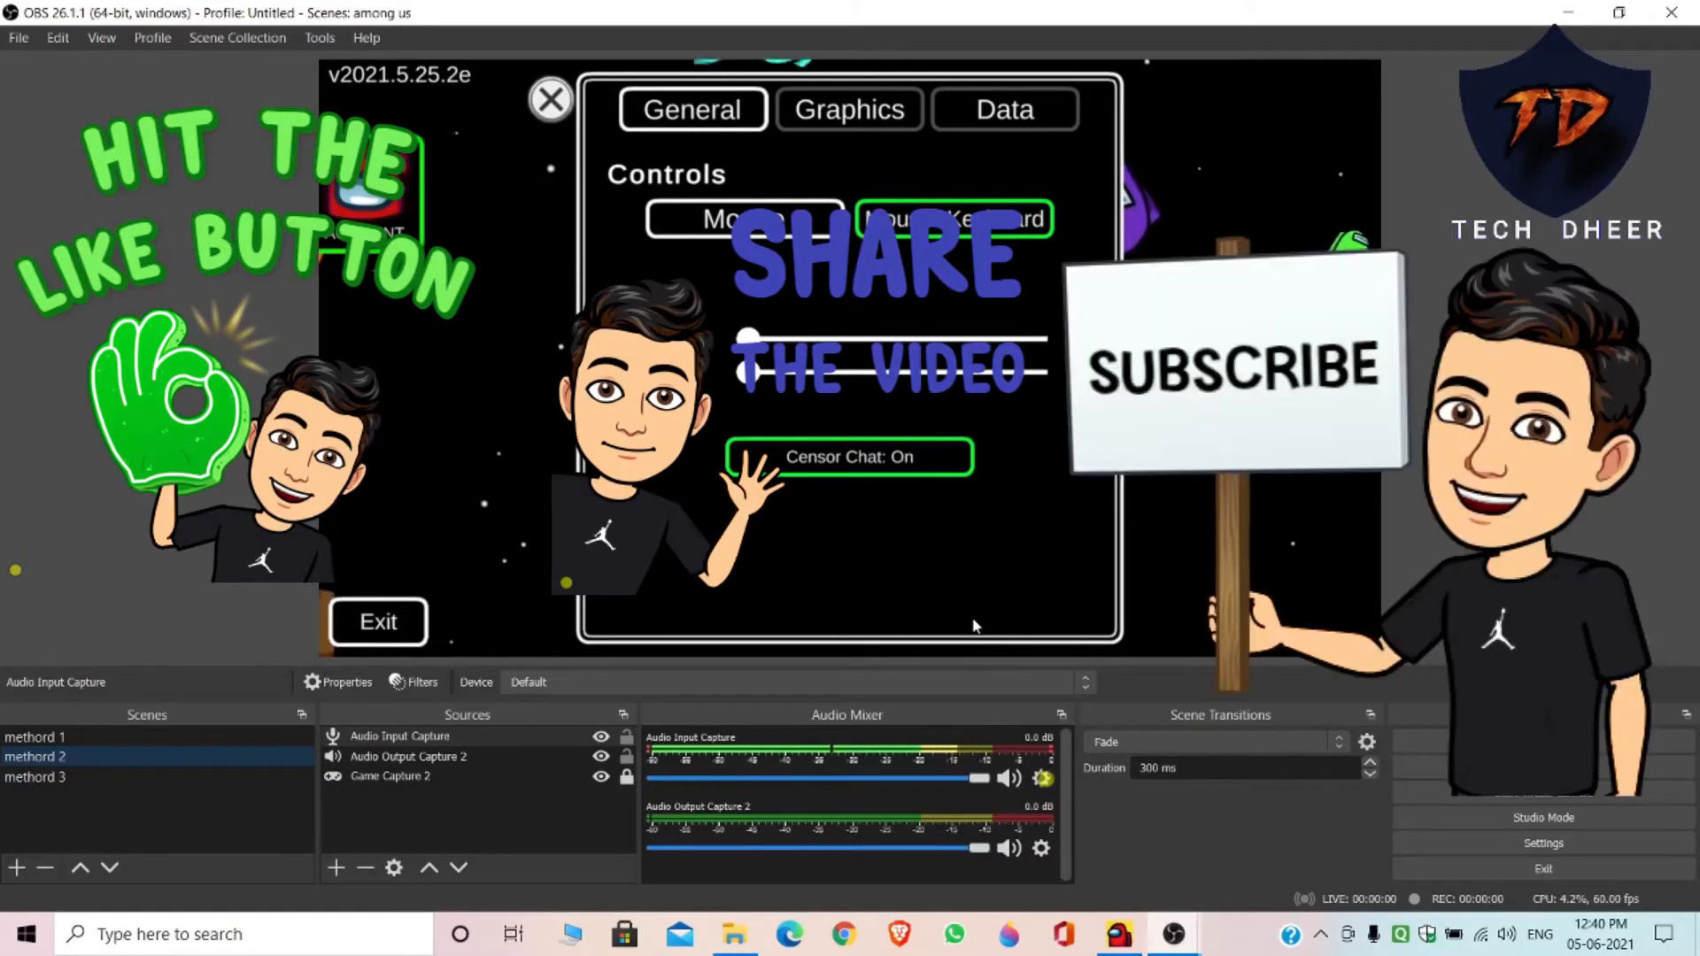
Mute Audio Output Capture 2, look at the mixer of the other OBS window, and unmute the source again
click(1010, 848)
mouse_move(1173, 934)
click(1110, 850)
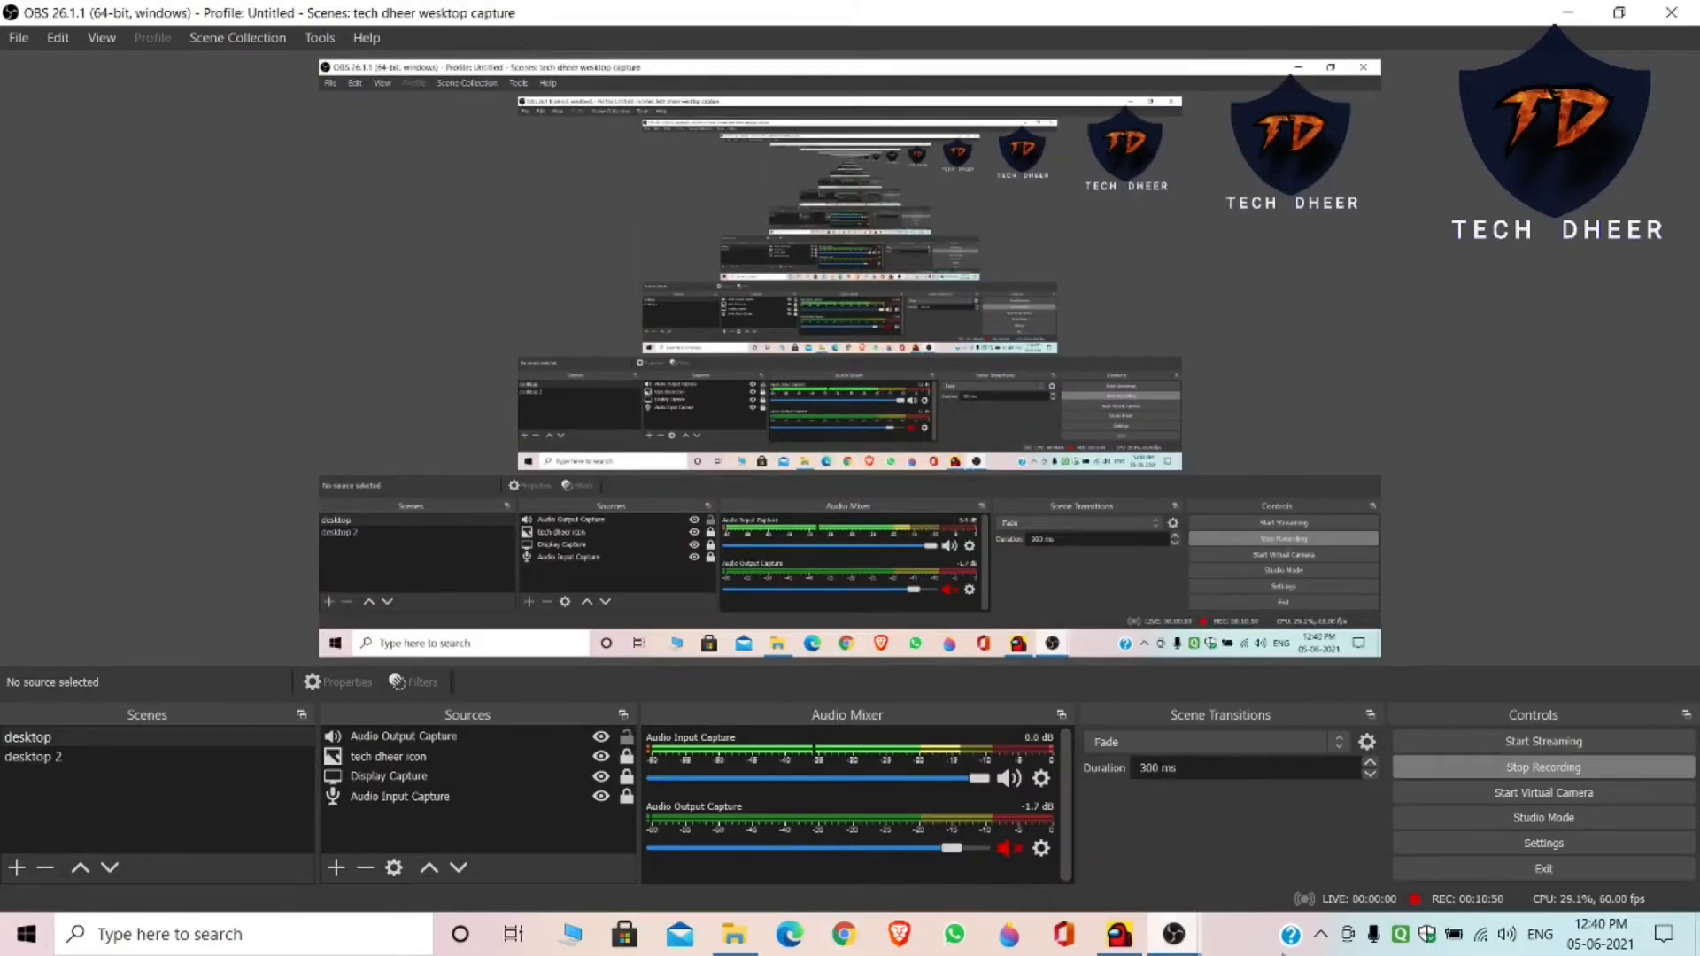
click(1261, 836)
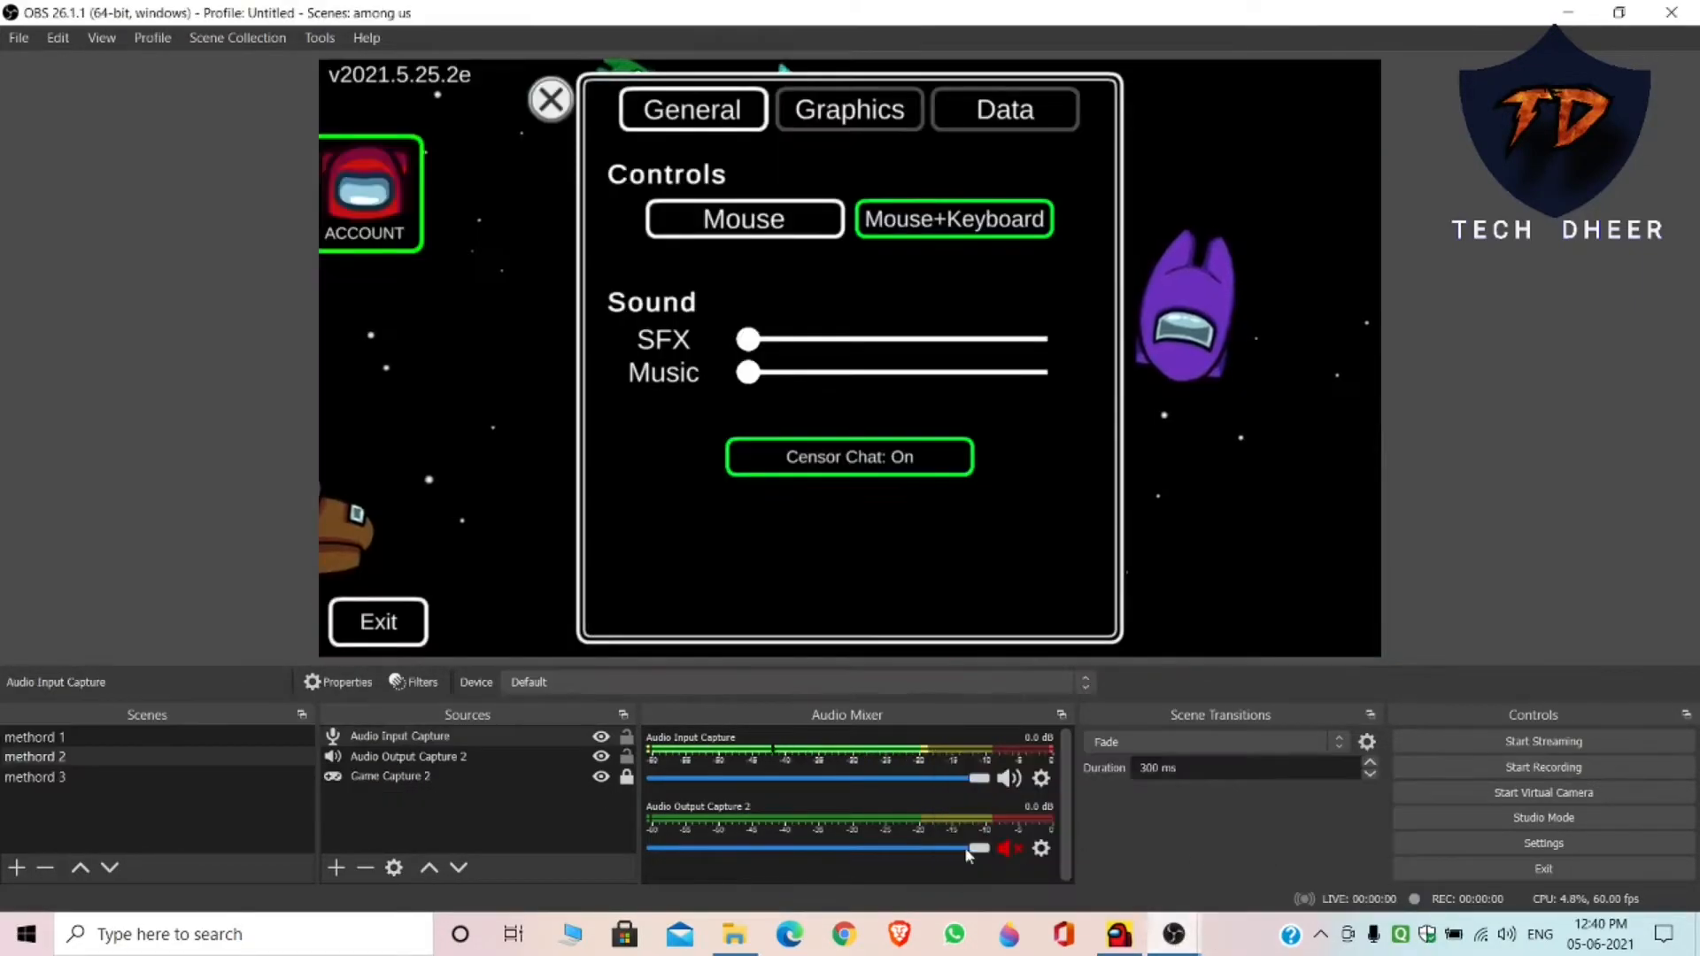
click(1011, 842)
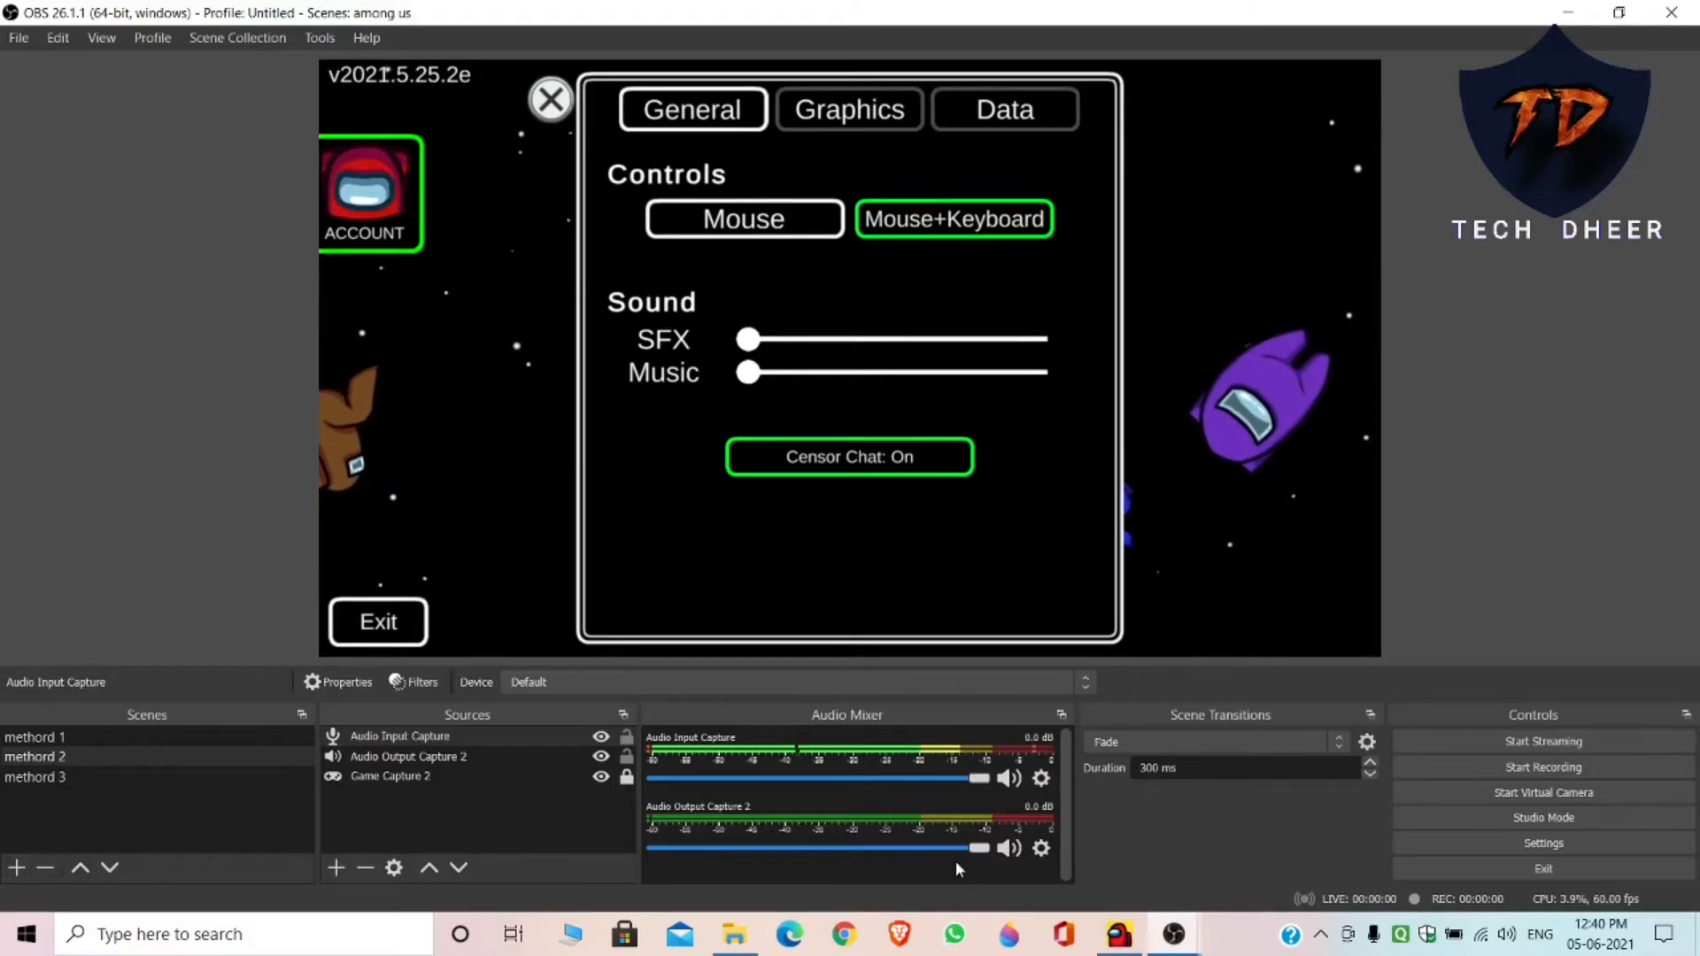
Mute Audio Output Capture 2 with its volume kept at full, and lock both audio sources in methord 2
drag(983, 850, 1082, 864)
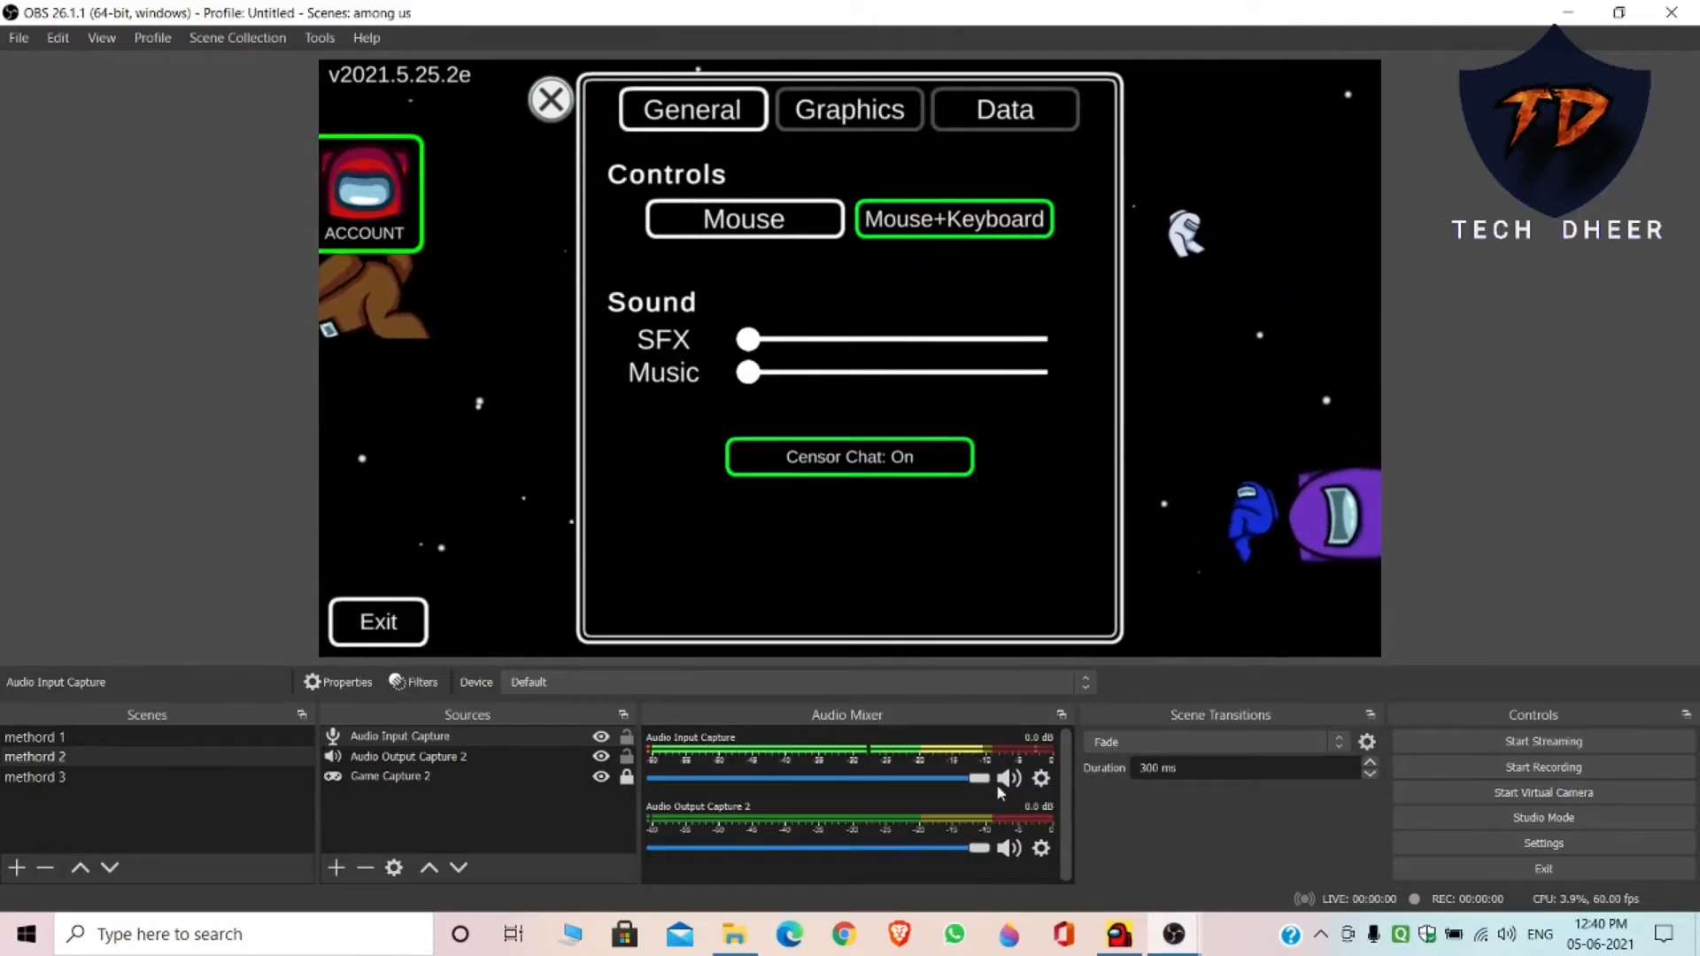
click(1006, 847)
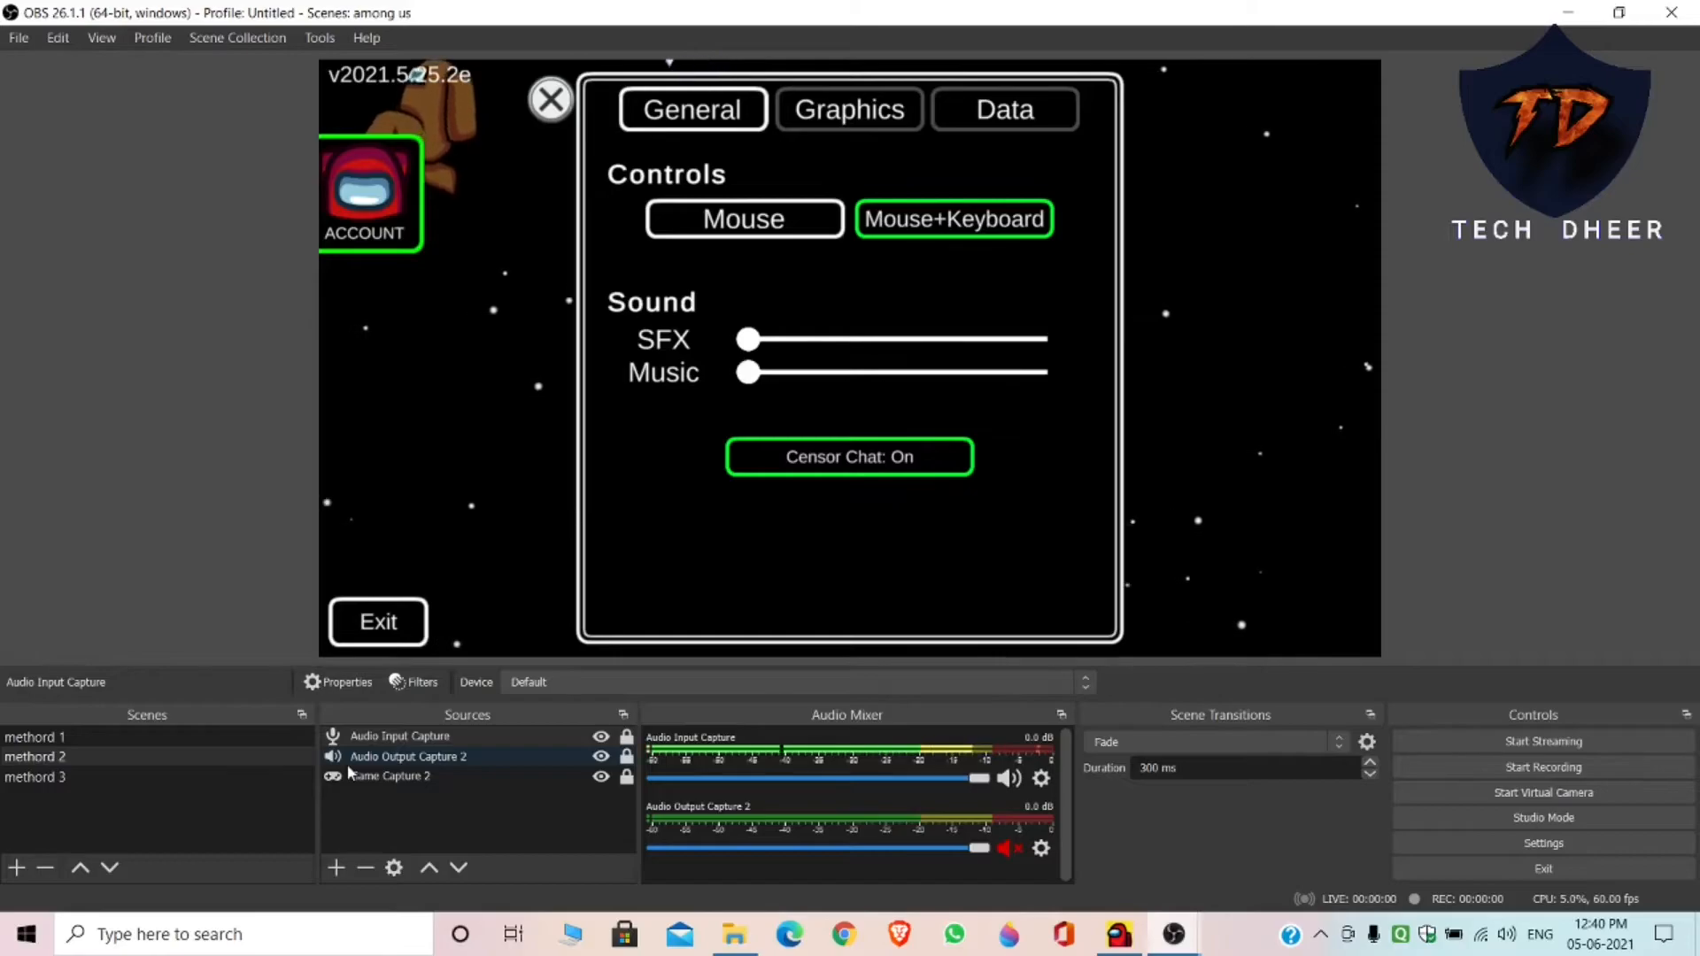
click(526, 784)
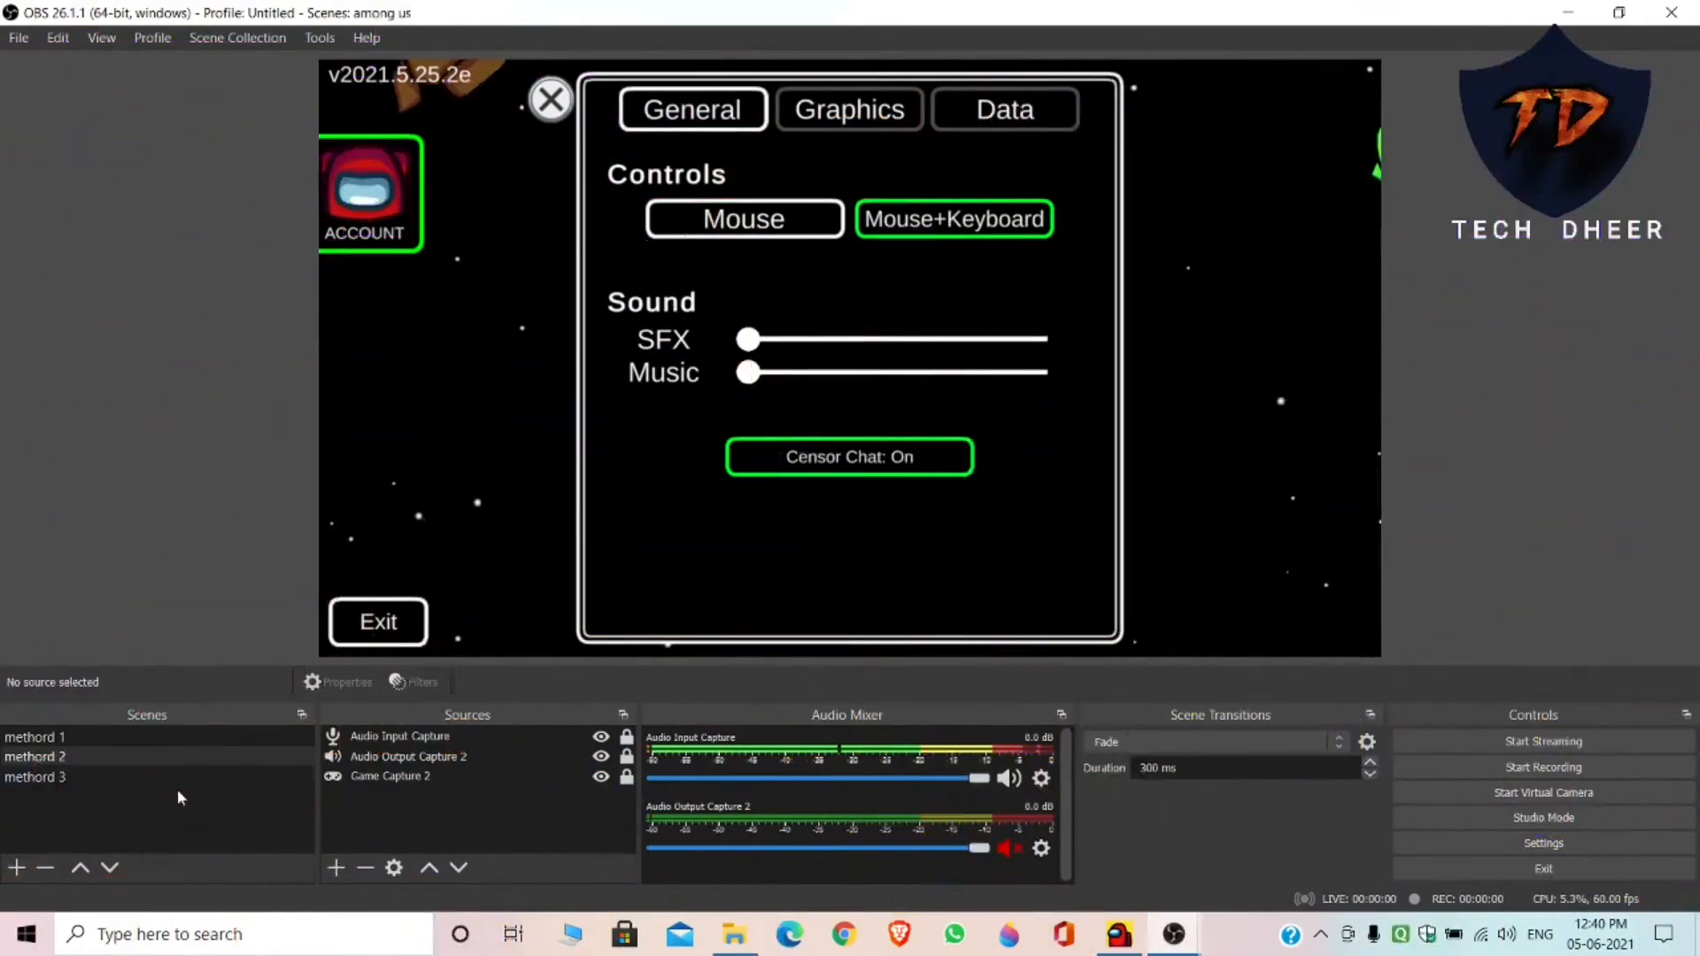
Add a new Game Capture source to the methord 3 scene, capturing the specific window "[Among Us.exe]: Among Us"
click(194, 772)
click(335, 867)
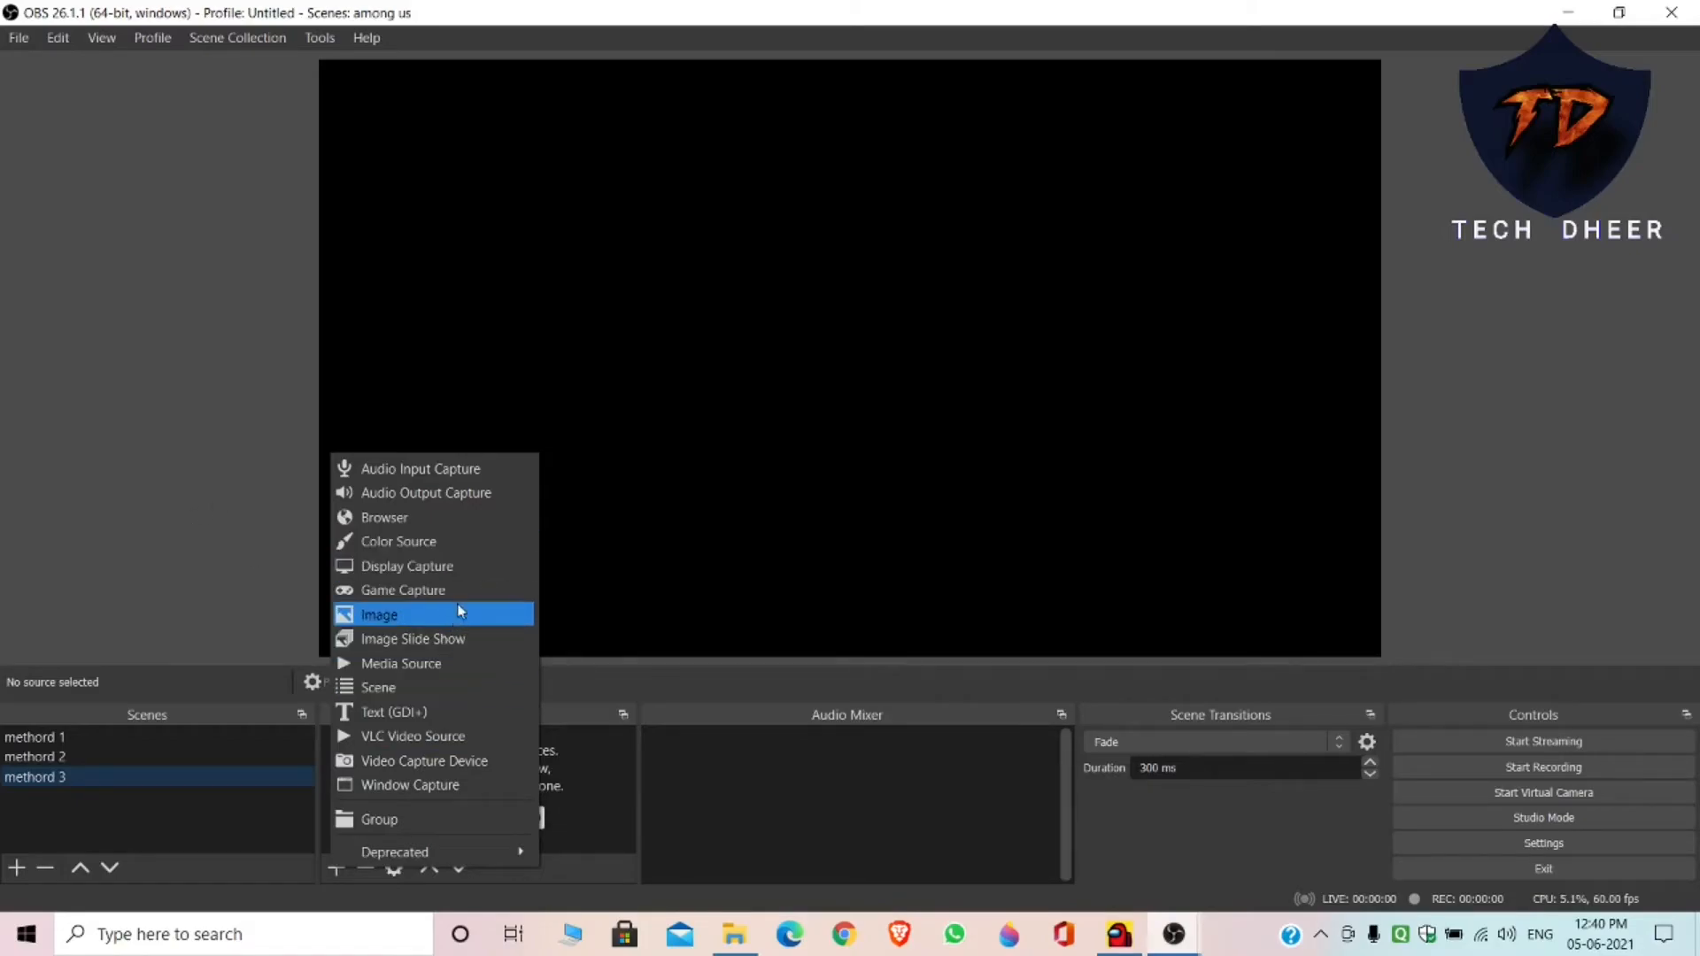
click(1068, 451)
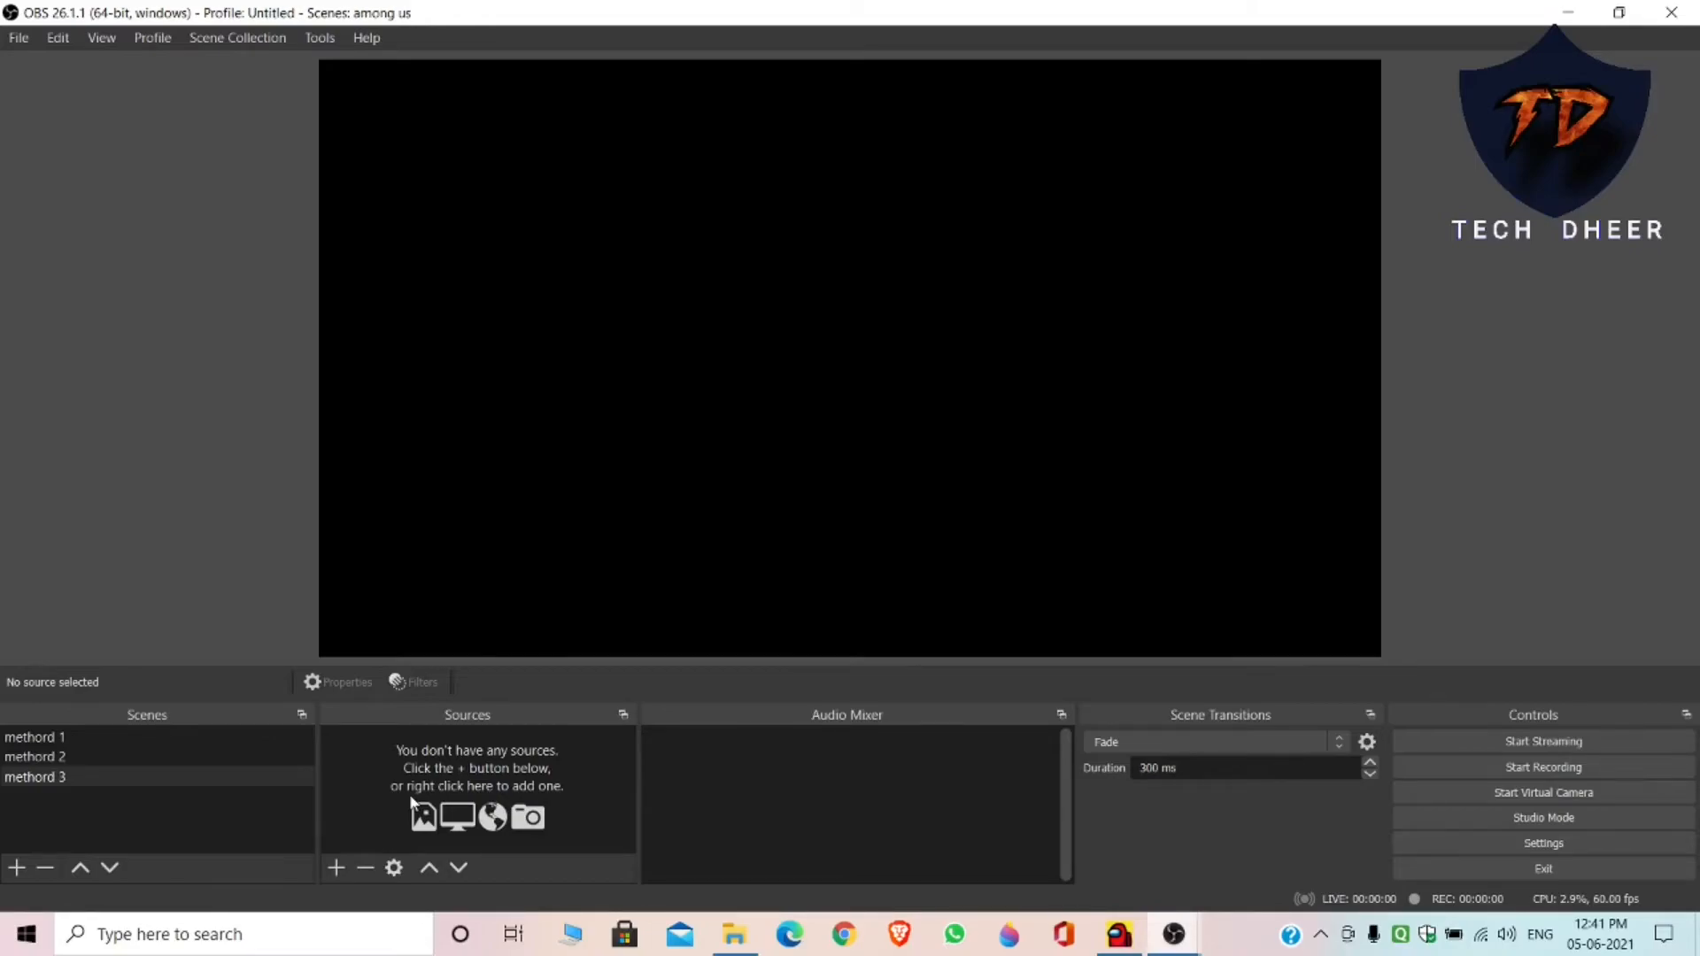
click(336, 868)
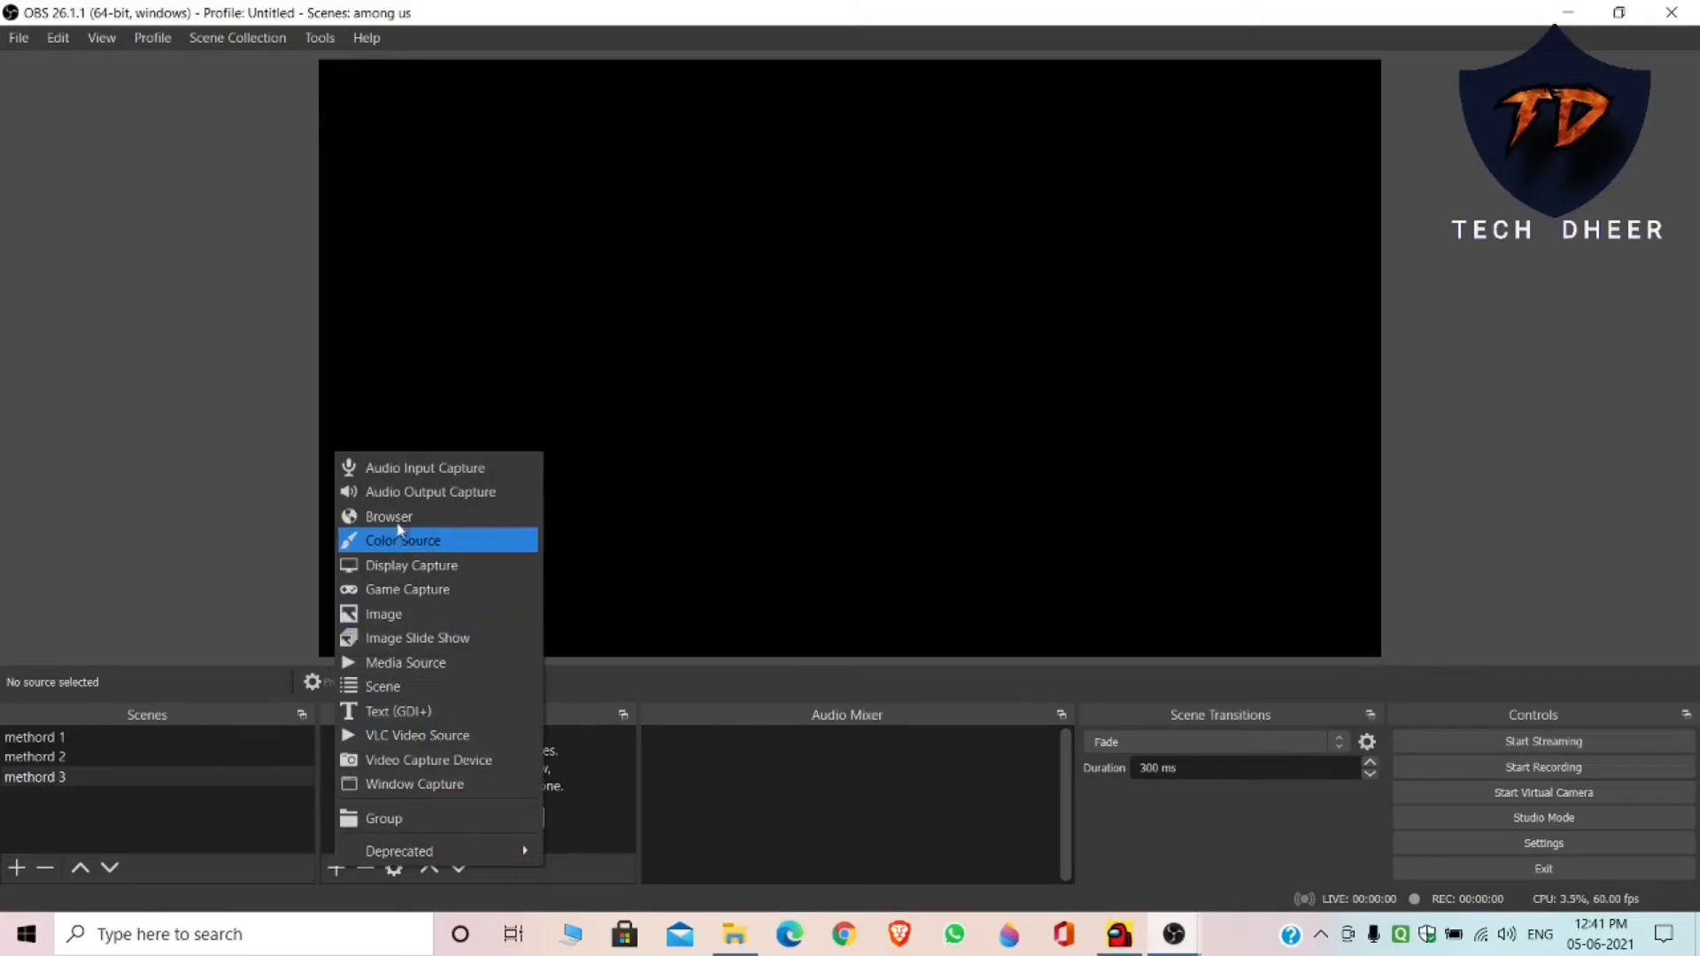
click(383, 590)
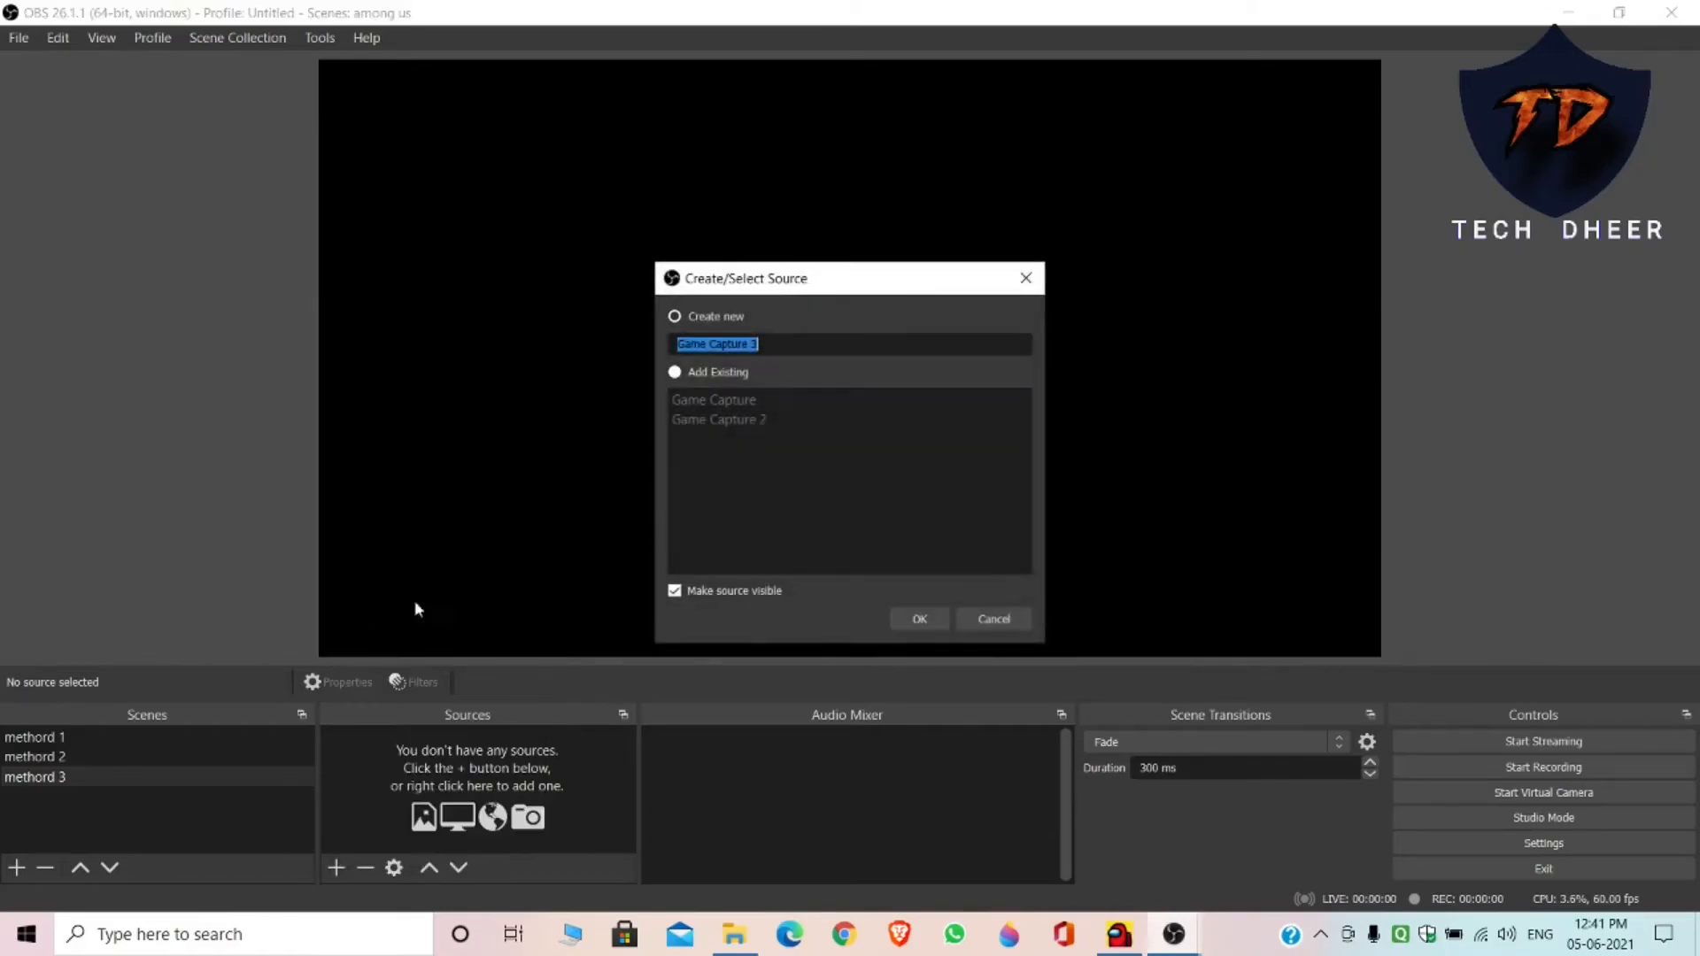
click(919, 618)
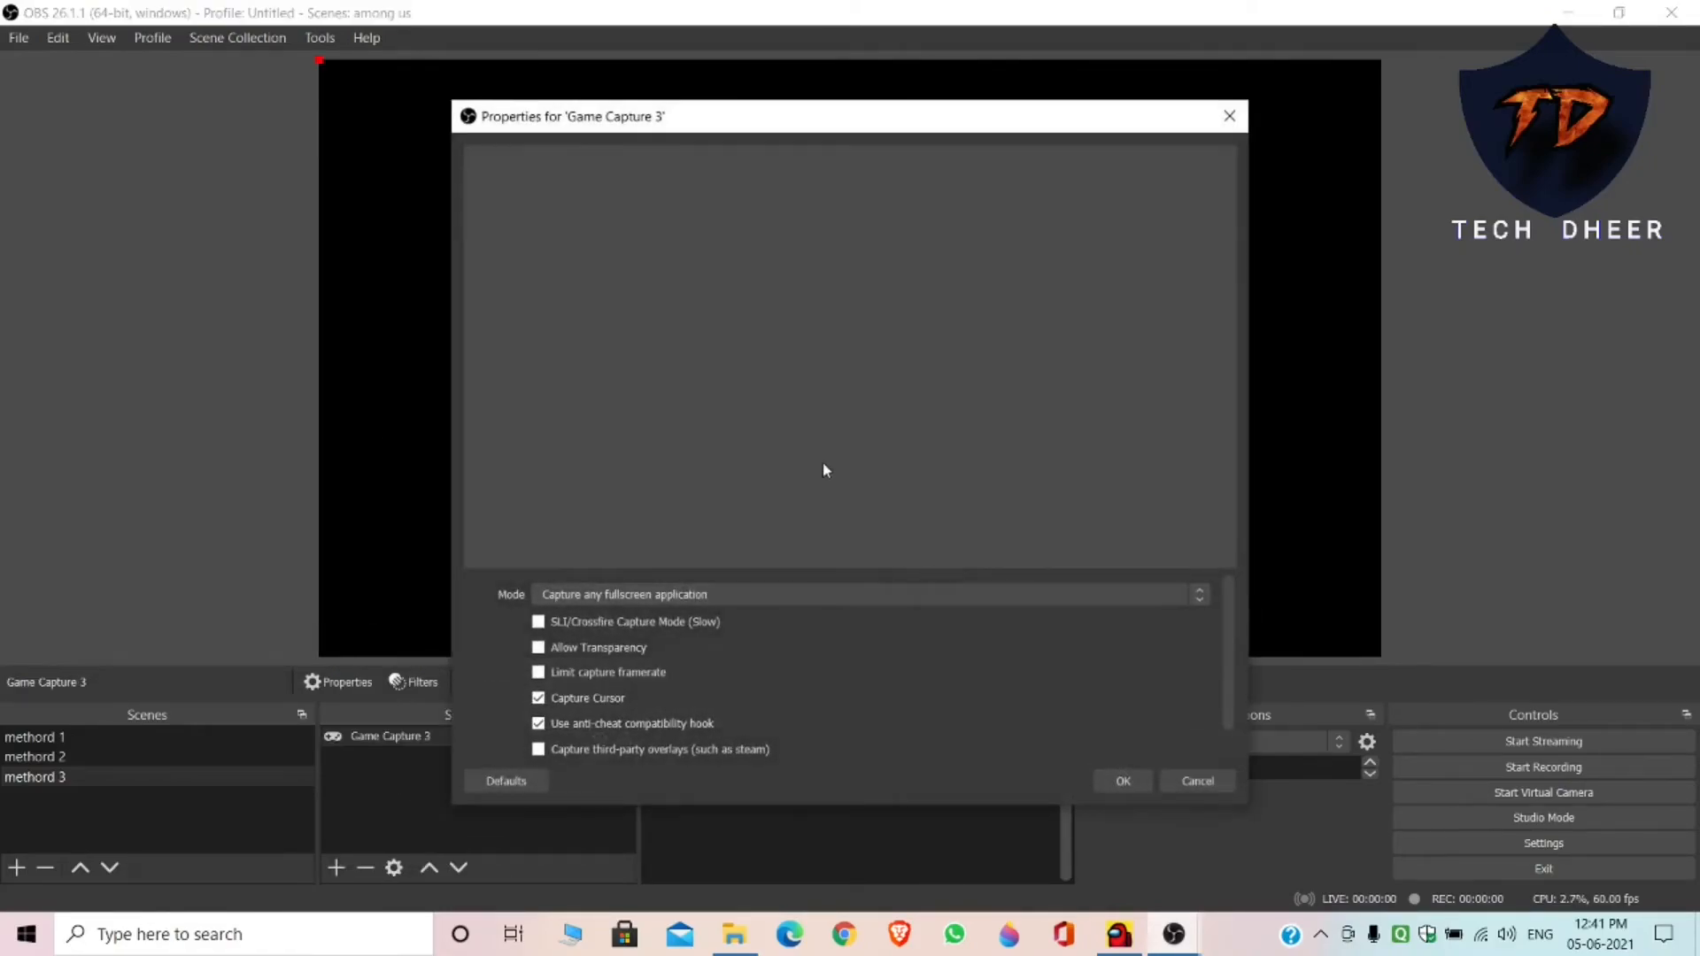
click(634, 595)
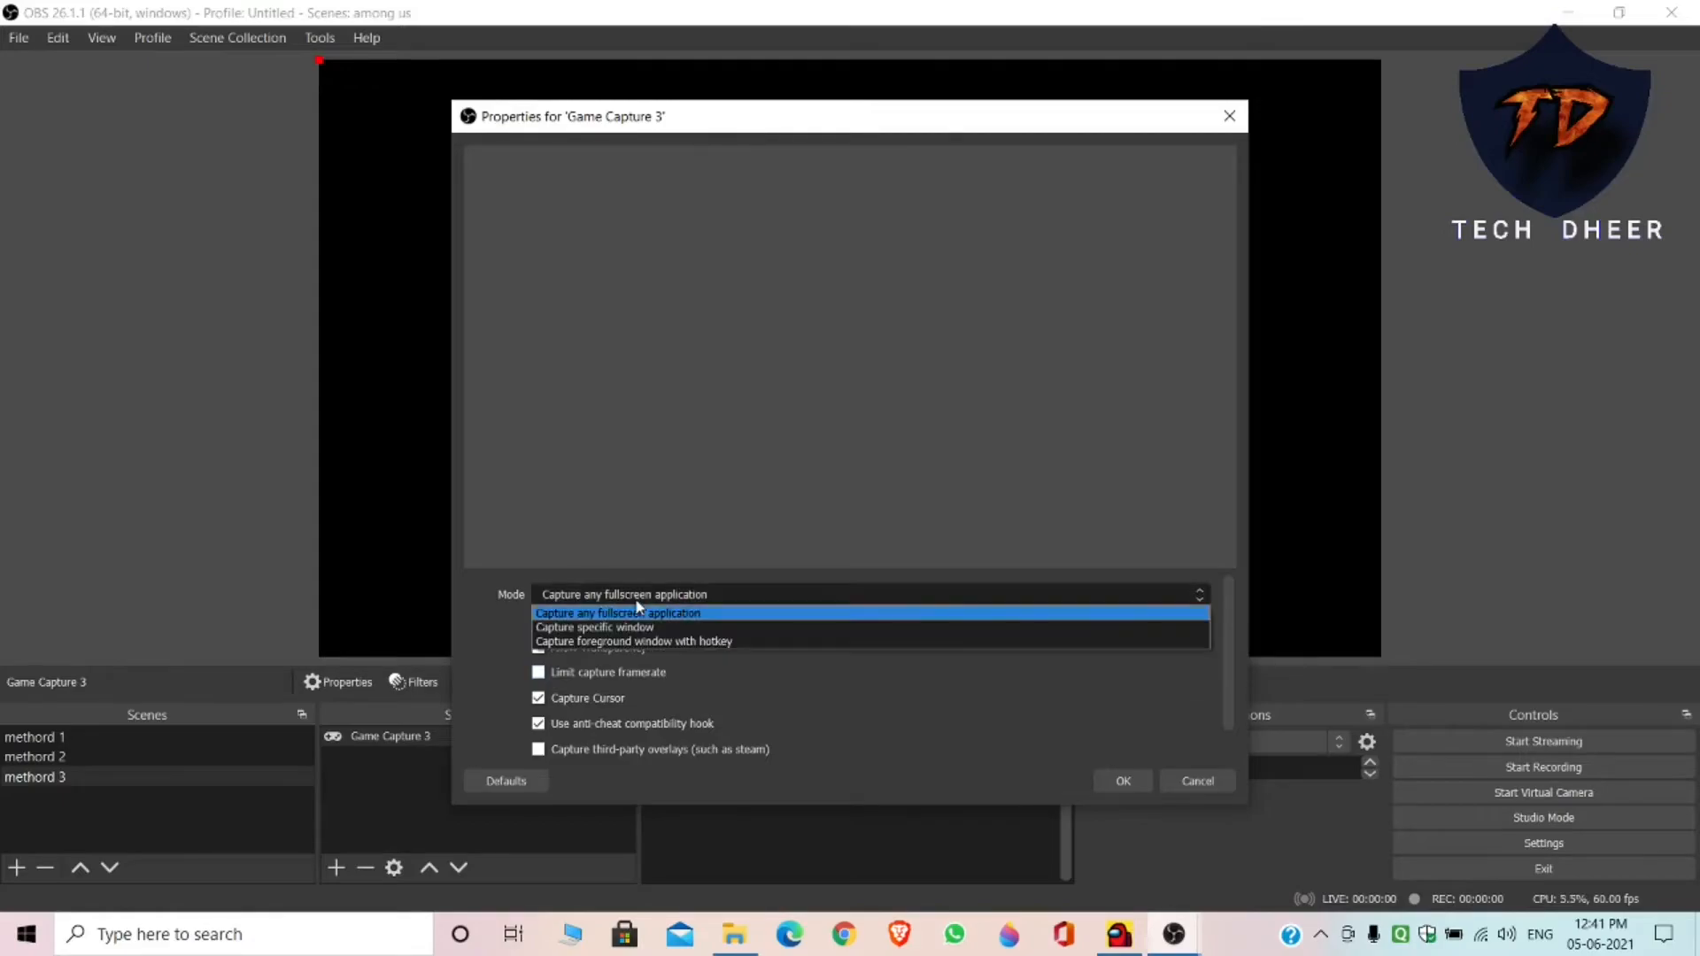
click(634, 623)
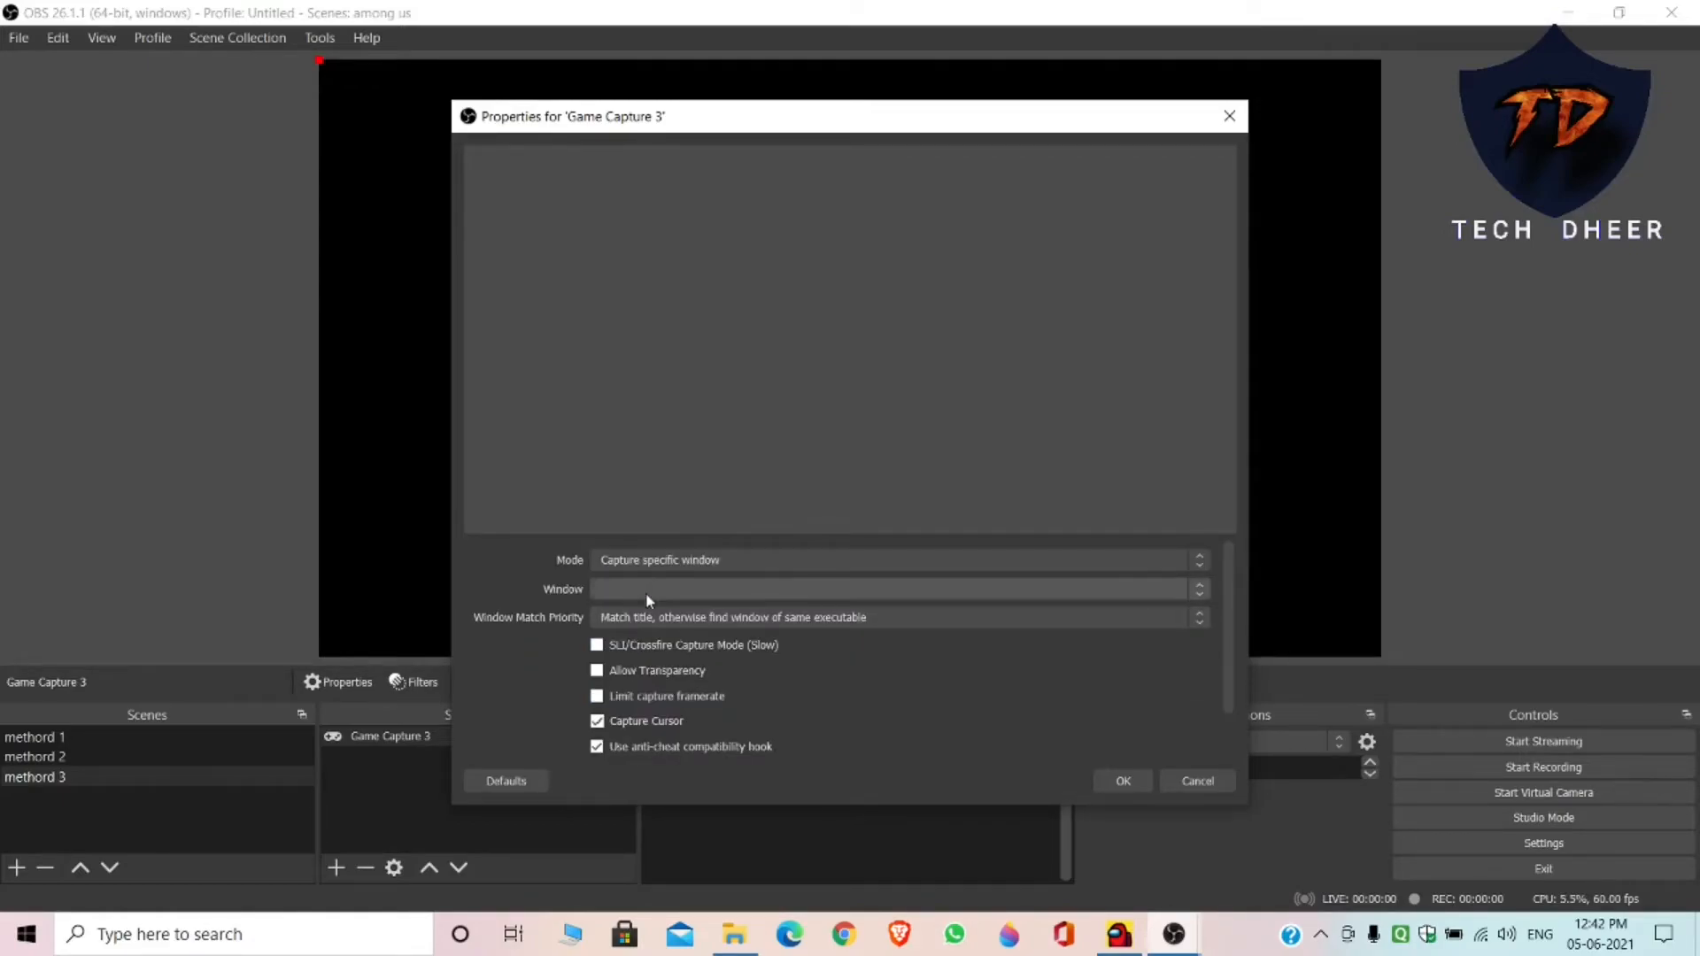
click(645, 591)
click(654, 635)
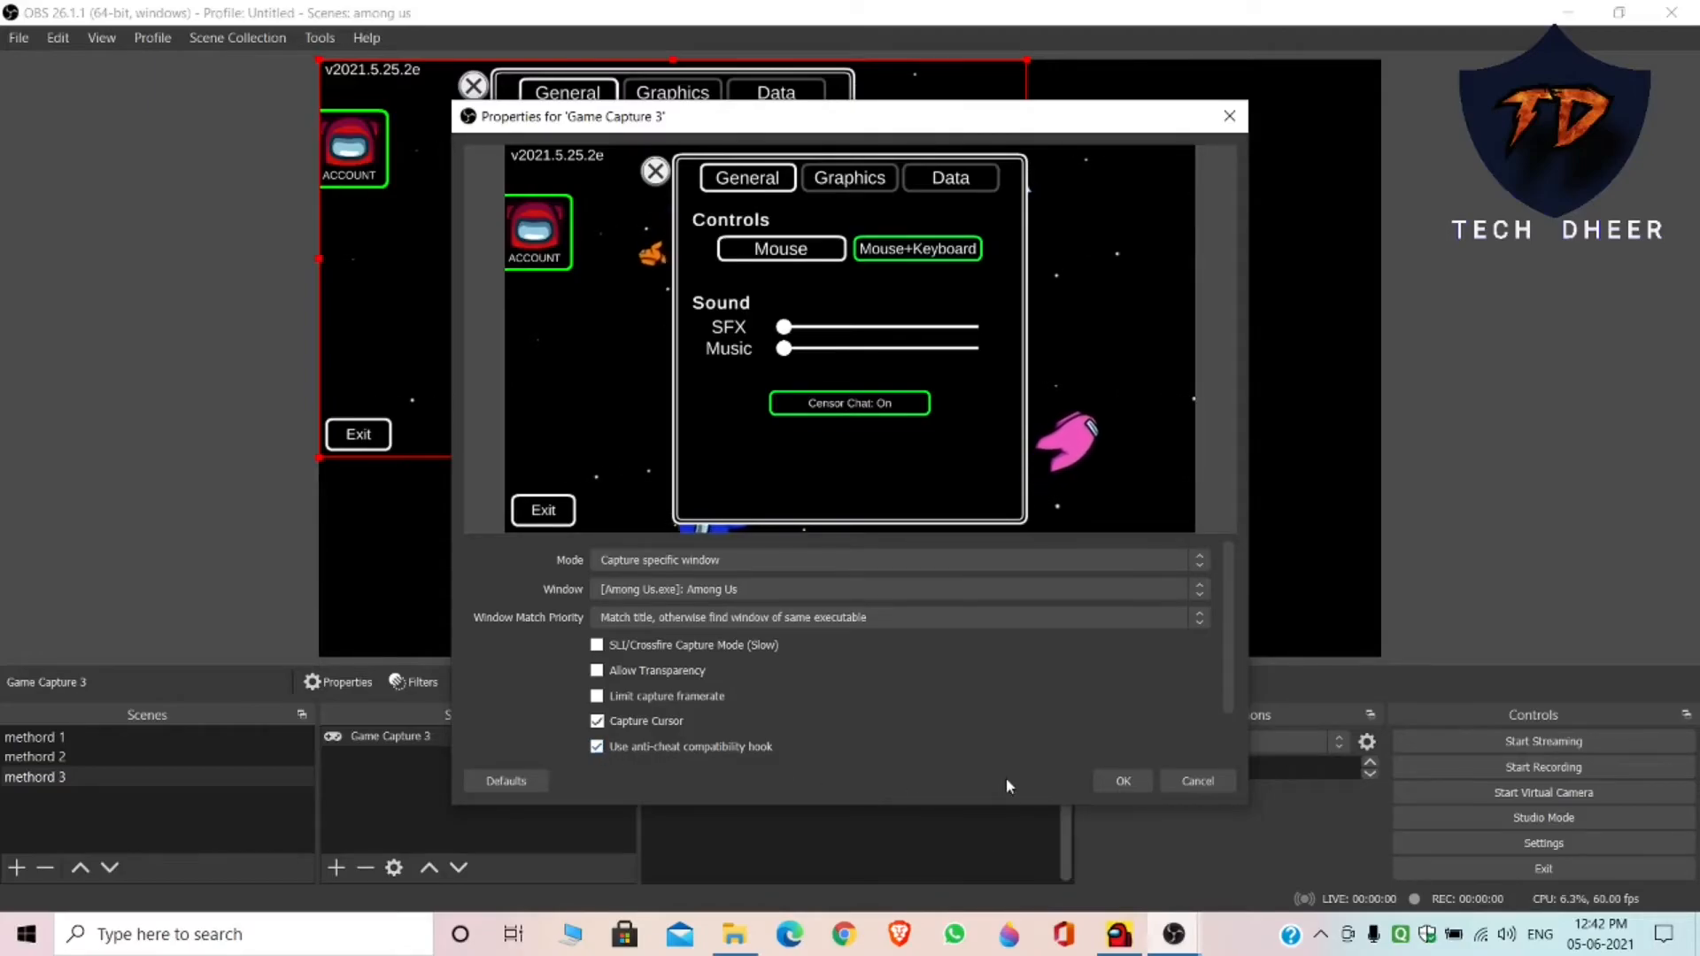
click(1123, 781)
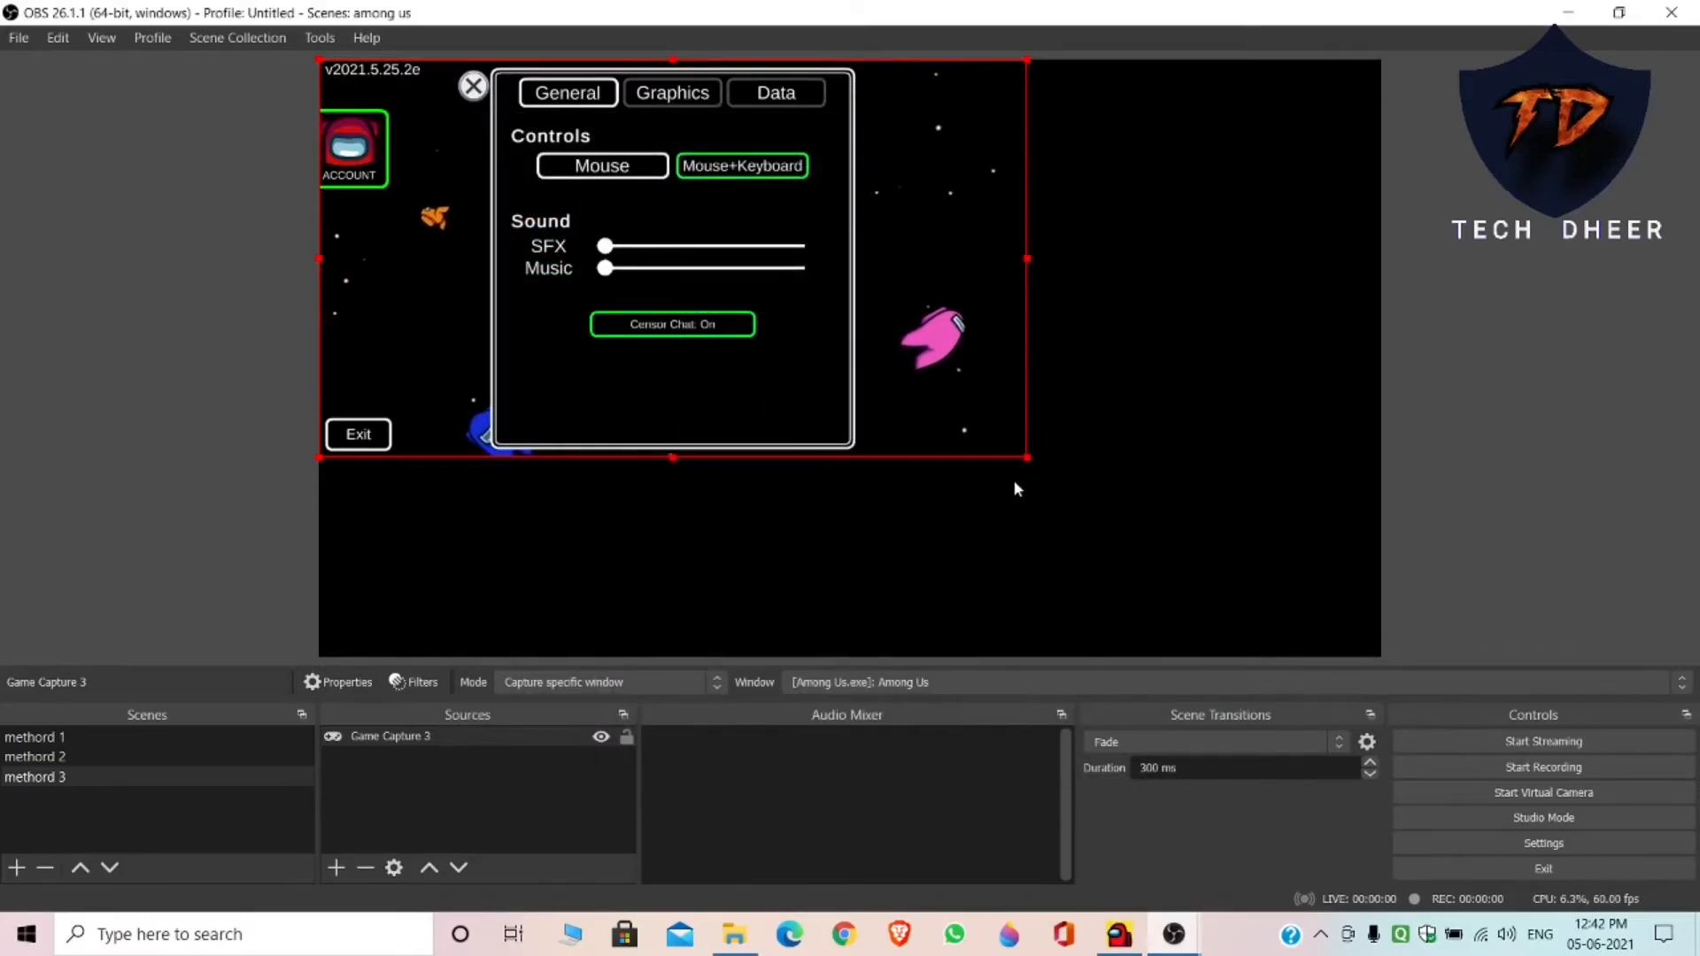
Scale the methord 3 game capture to fill the whole canvas and lock the source
drag(1027, 457, 1381, 657)
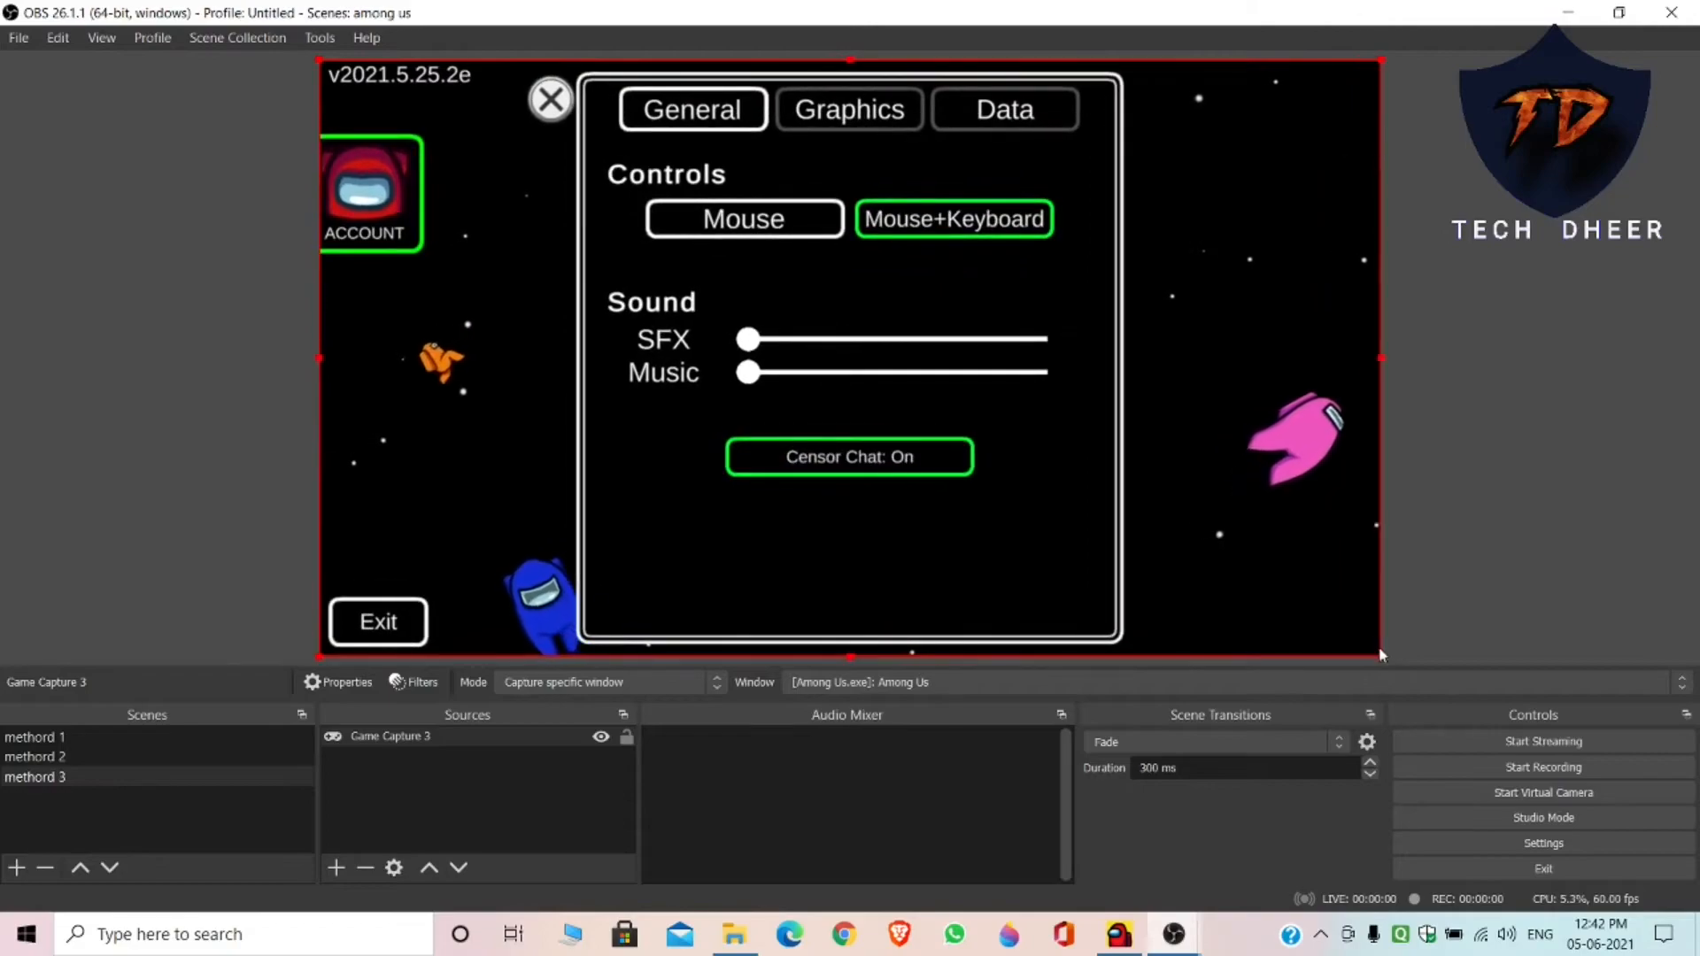
click(626, 738)
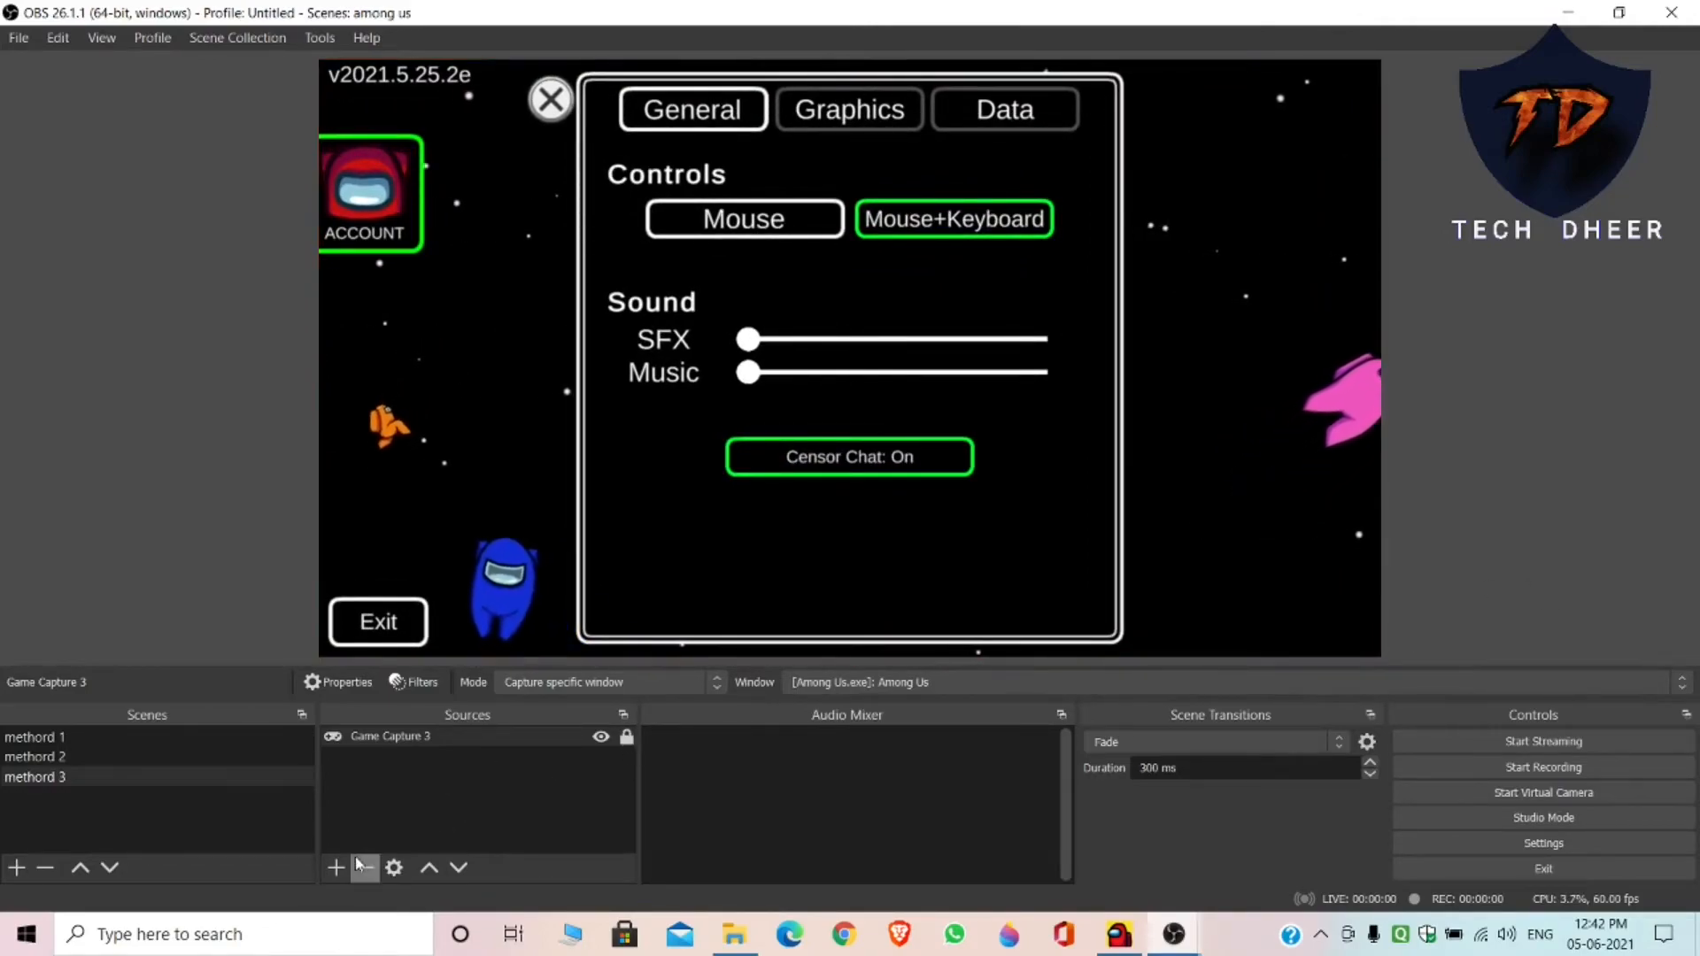
Add a new Audio Output Capture source to the methord 3 scene with the Default device
click(335, 867)
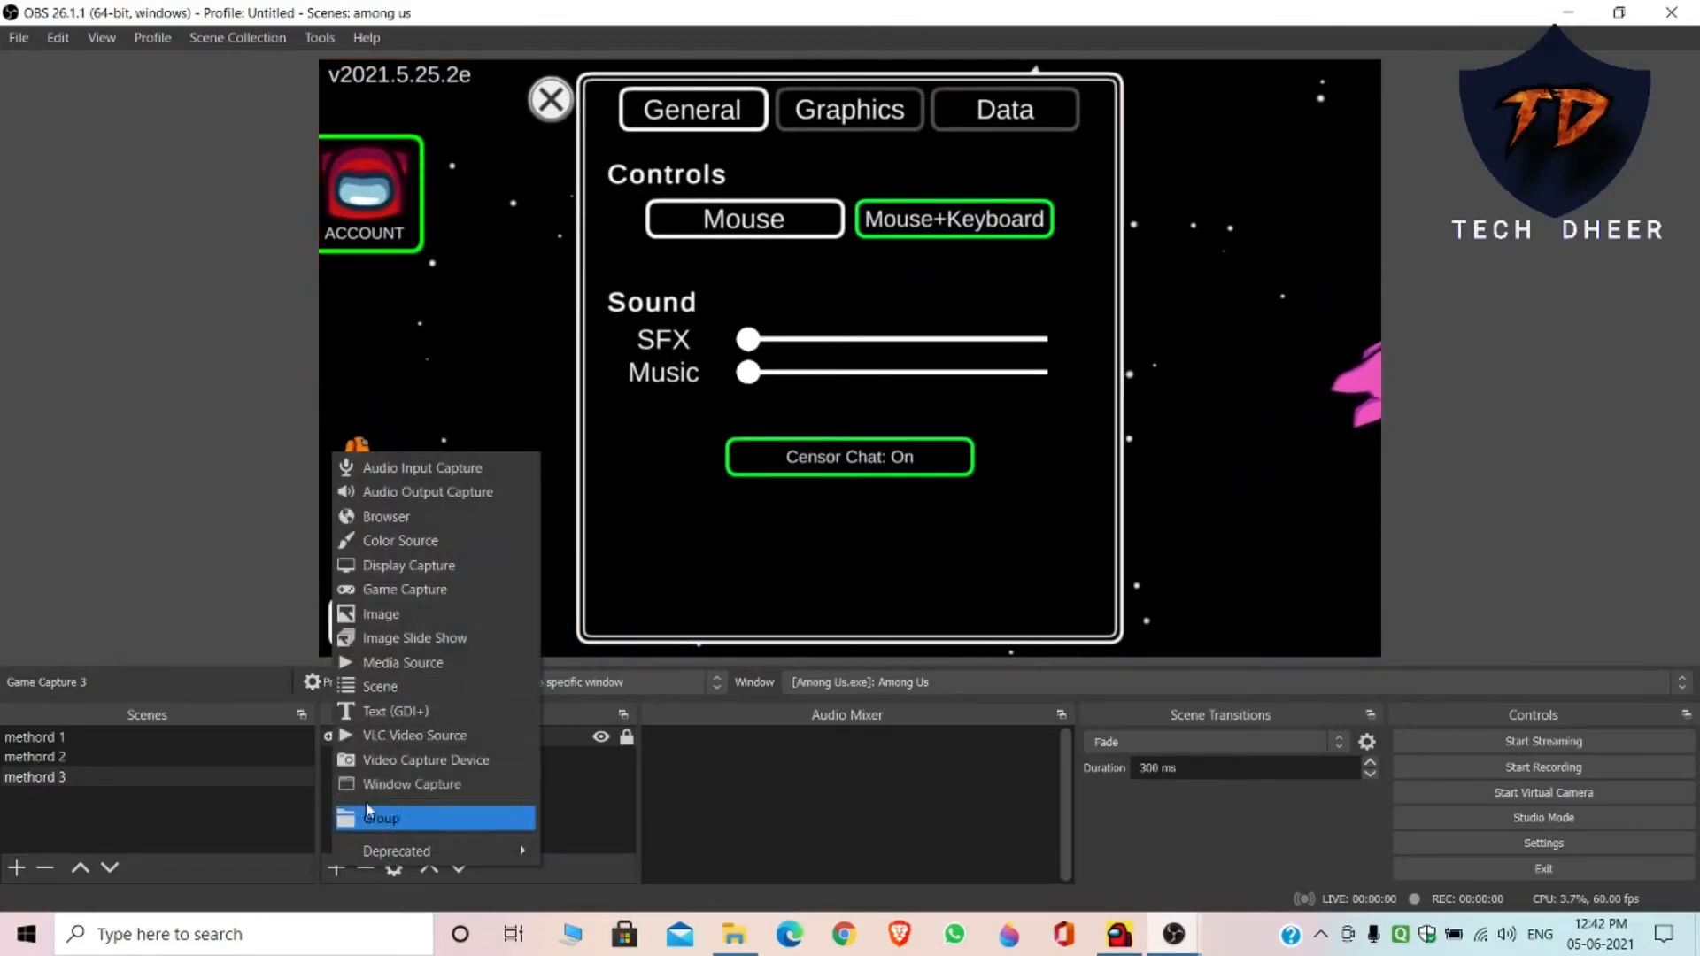
click(390, 492)
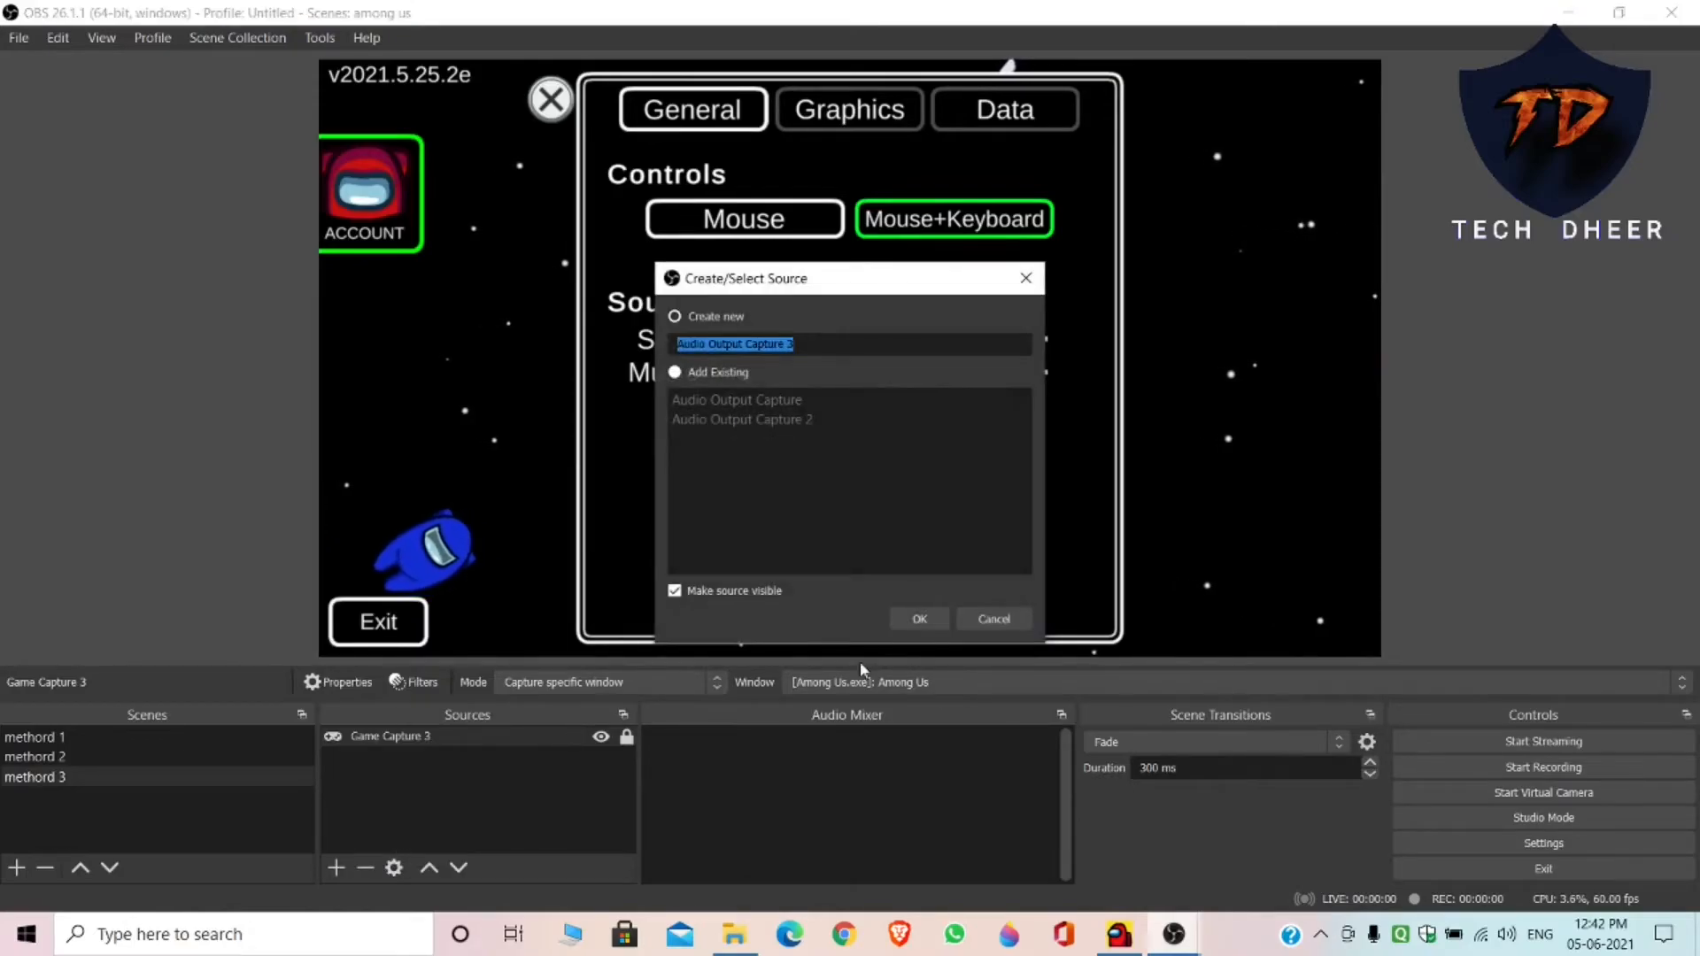
click(917, 618)
click(1141, 790)
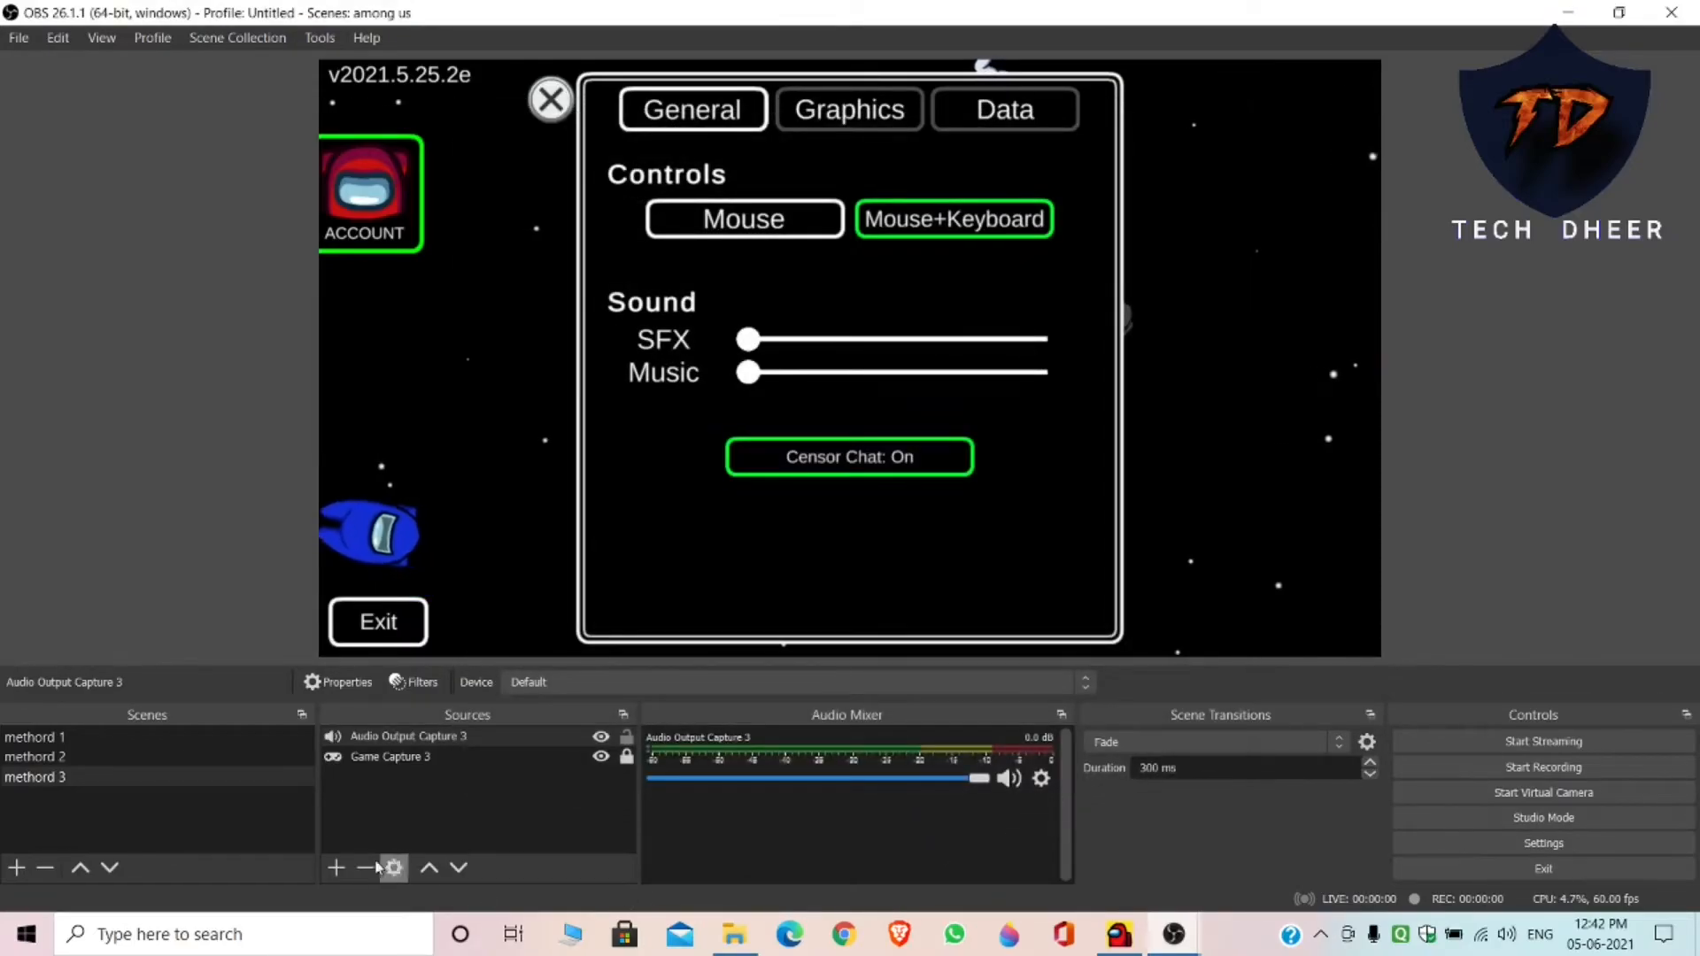
Add a new Audio Input Capture source to the methord 3 scene with the Default device
click(335, 866)
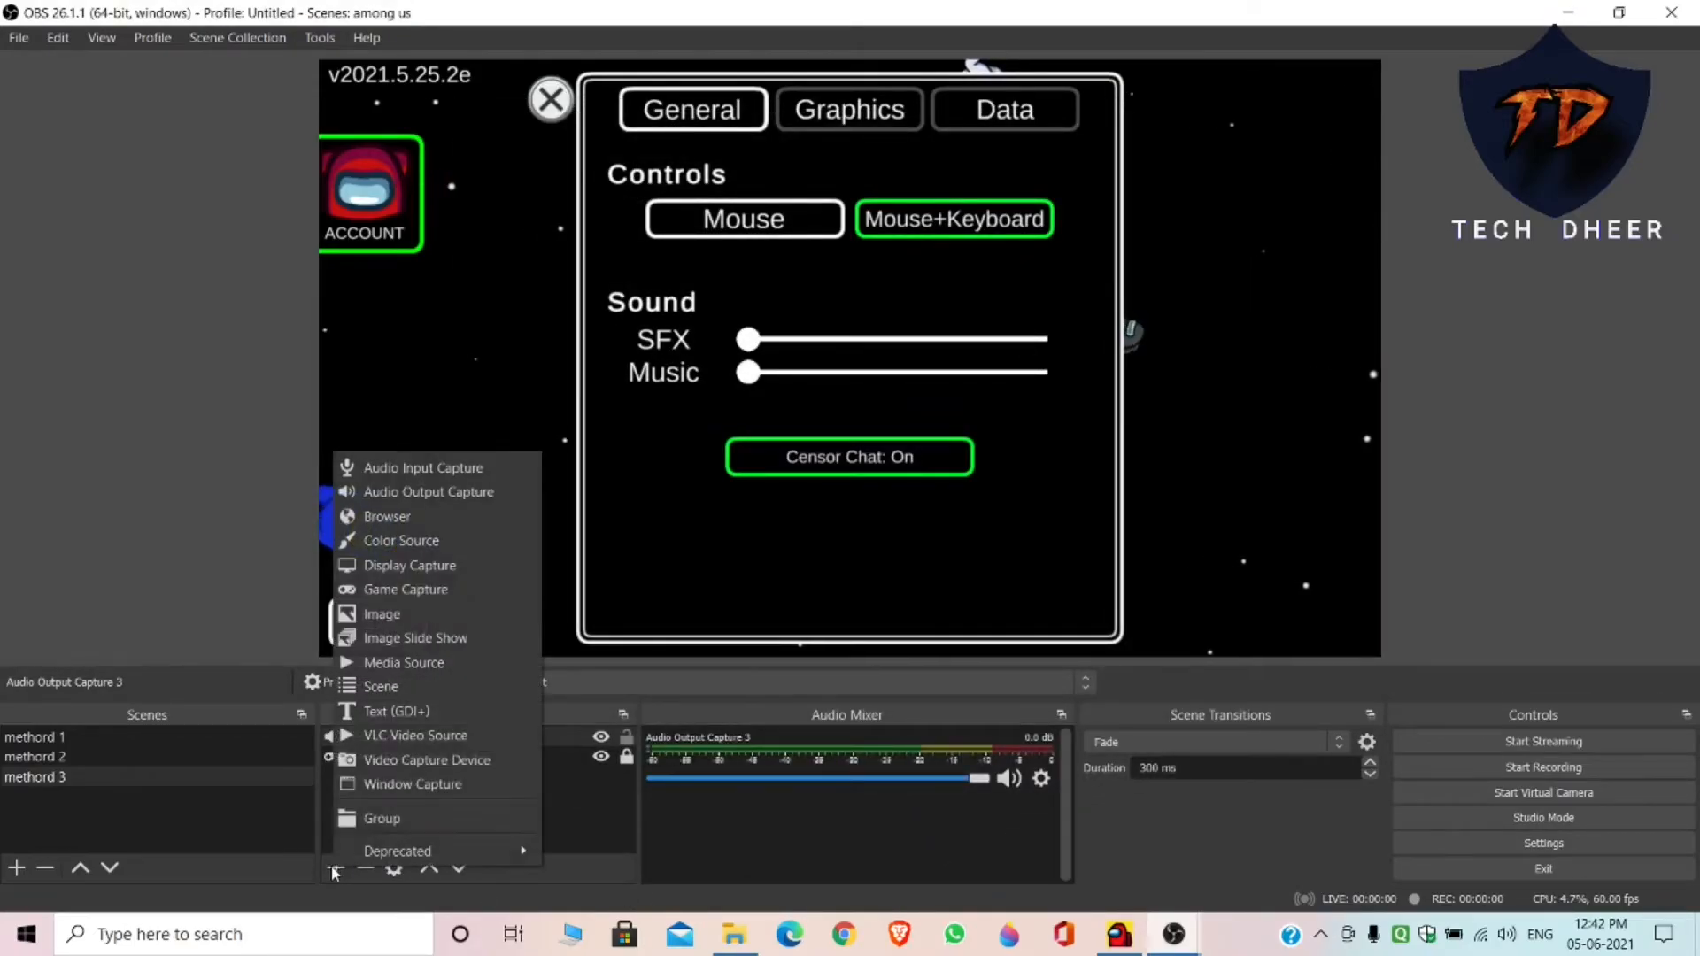
click(412, 467)
click(917, 617)
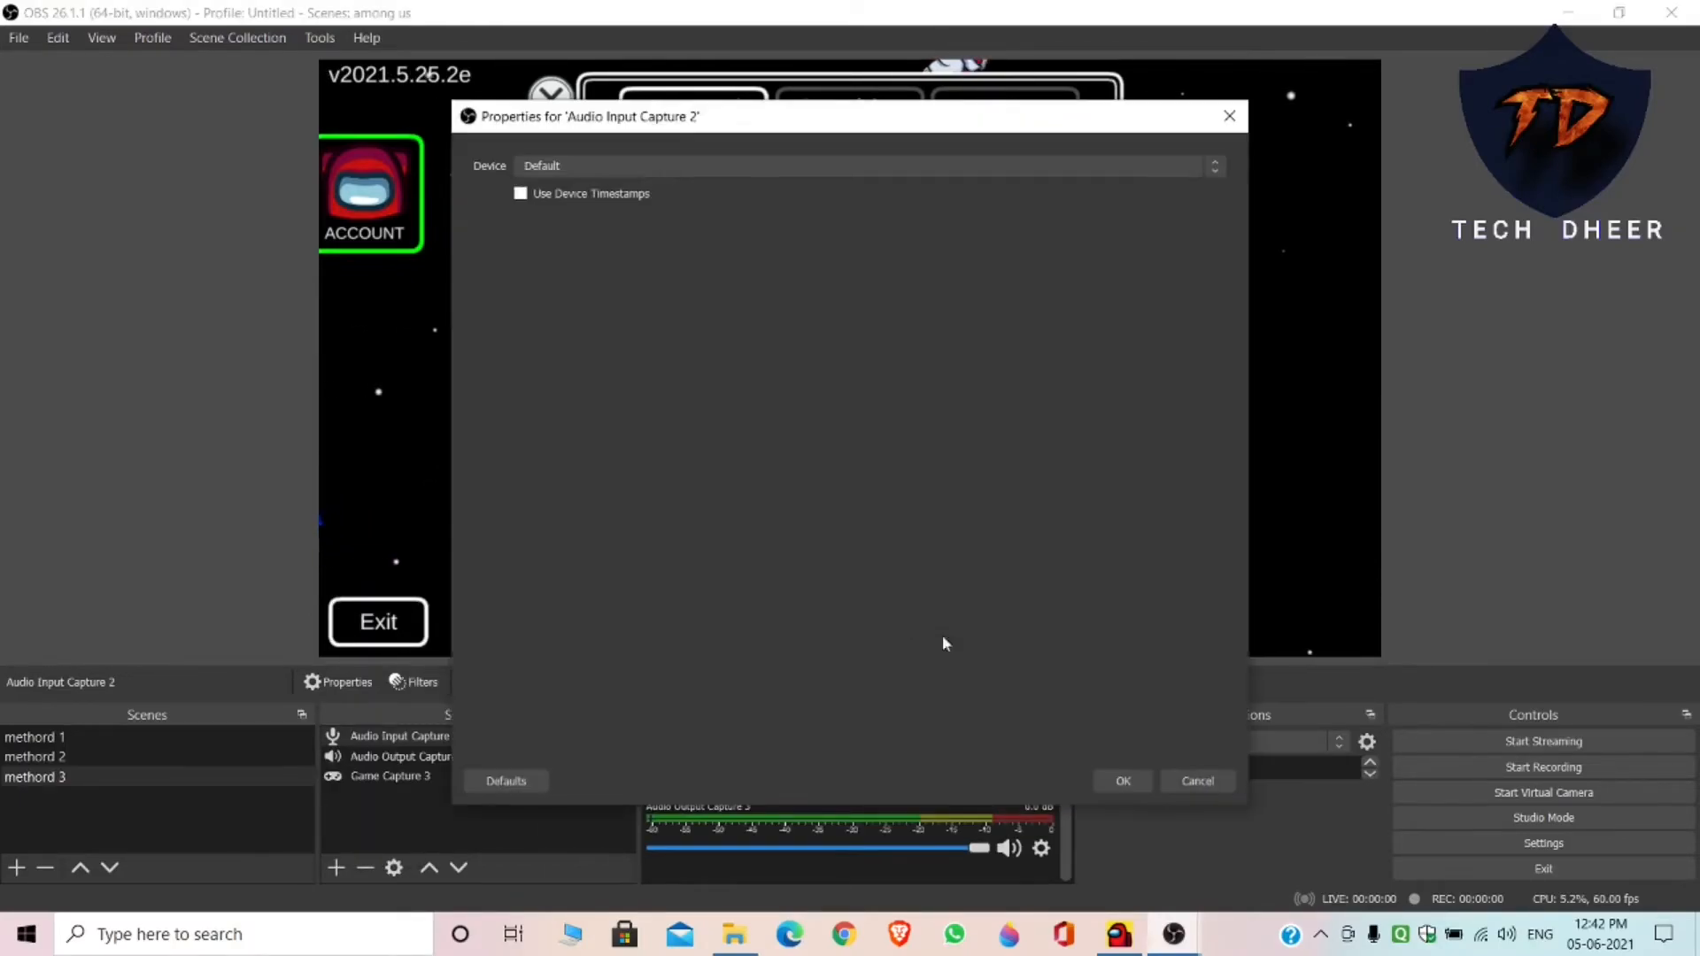
click(1142, 780)
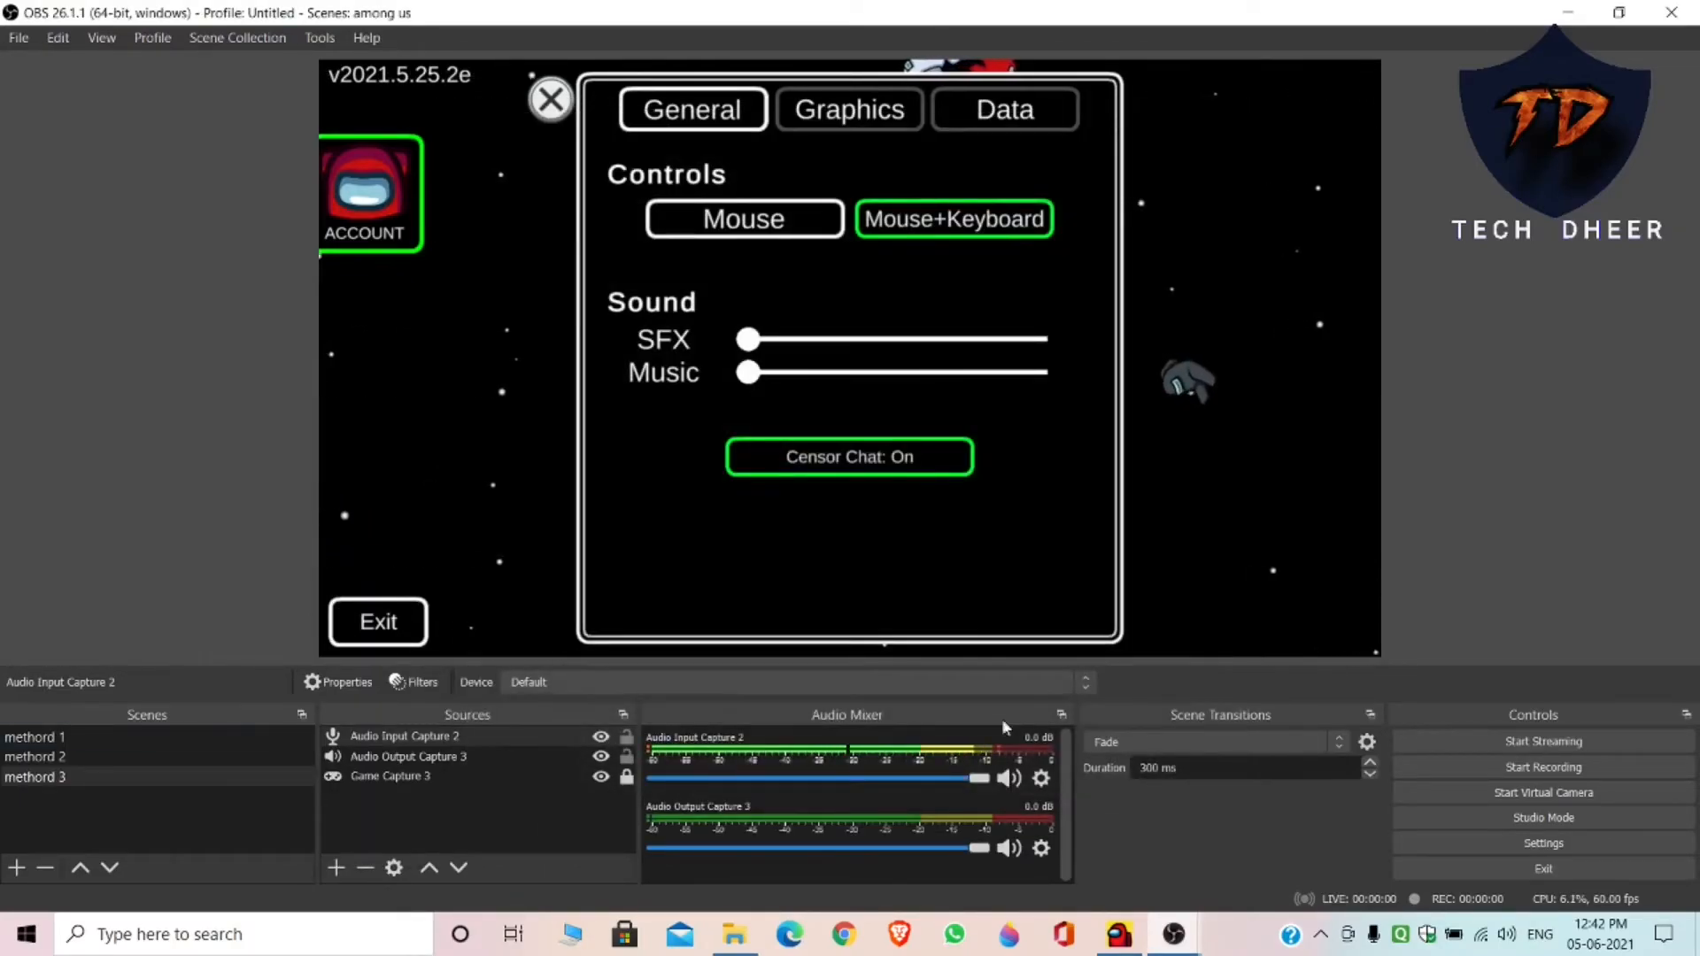
Add a new Video Capture Device source to the methord 3 scene, using the HP TrueVision HD Camera
click(336, 867)
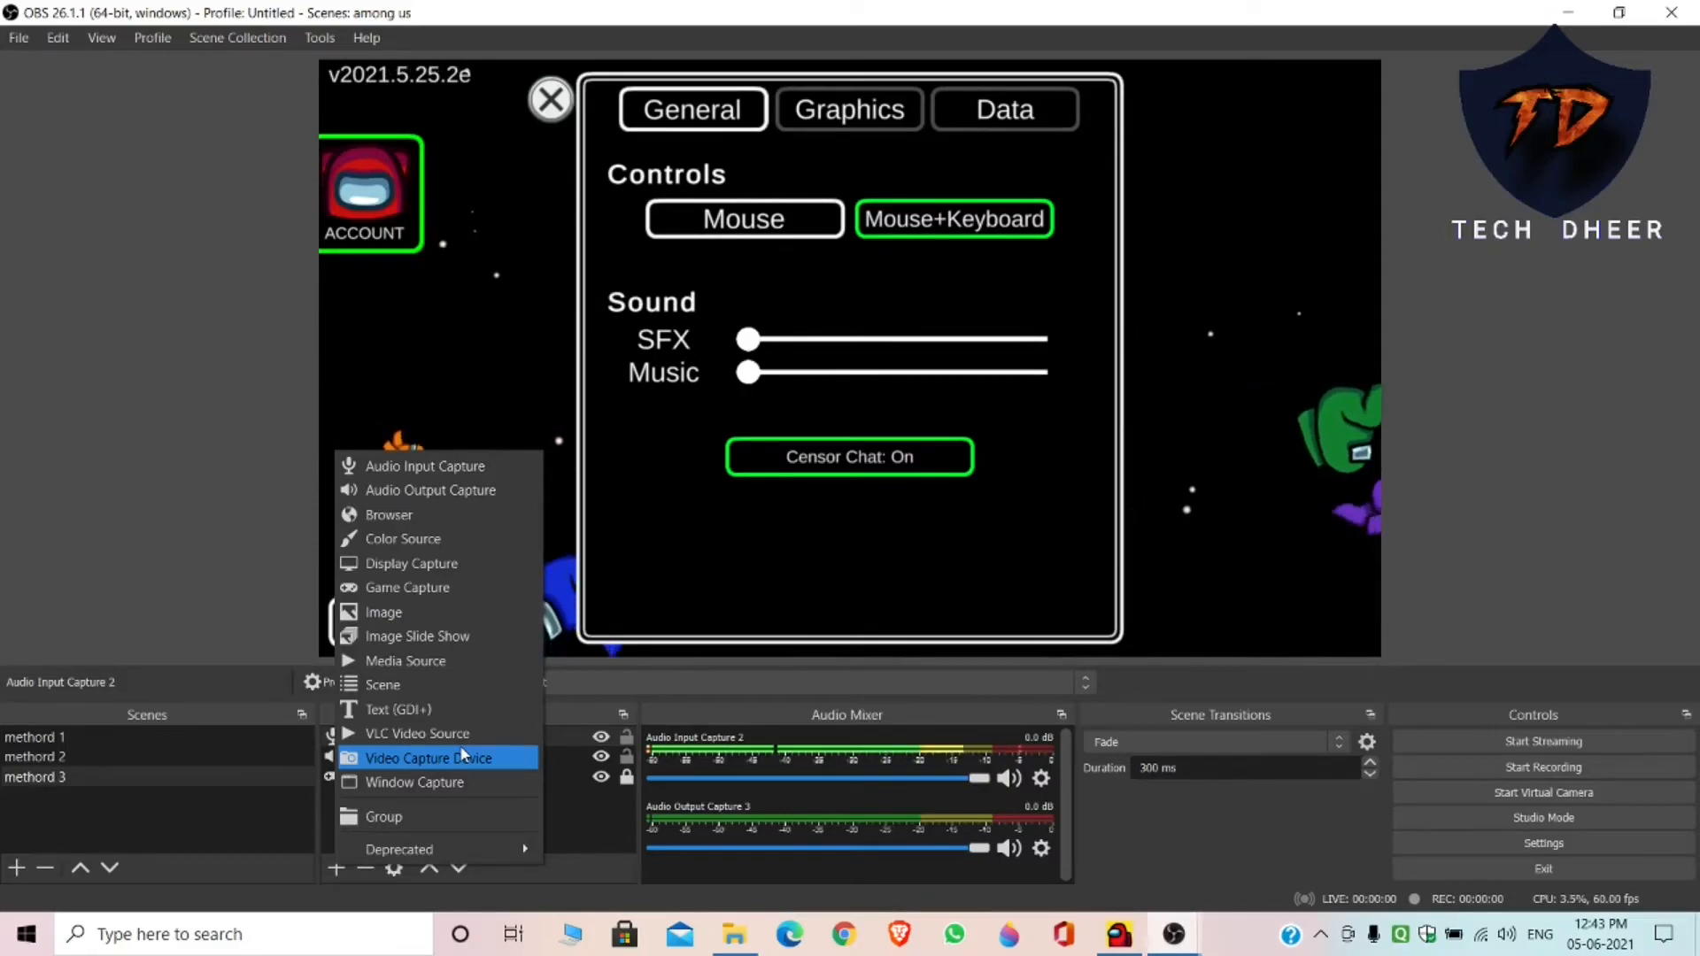
click(460, 757)
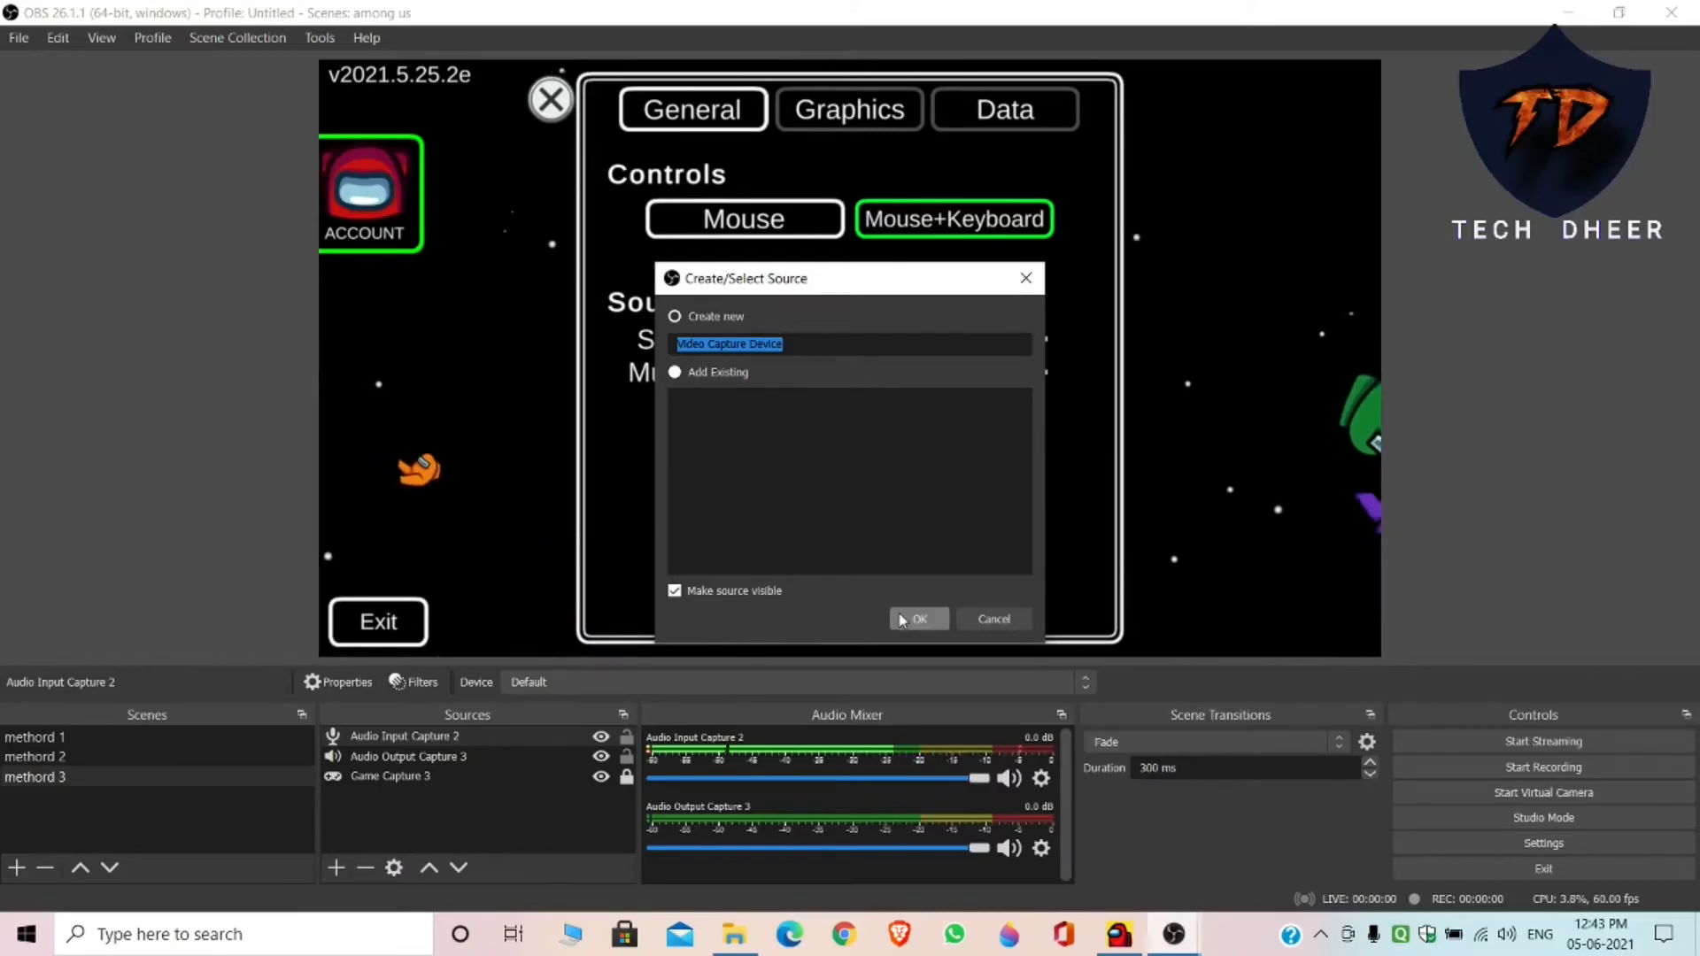
click(889, 611)
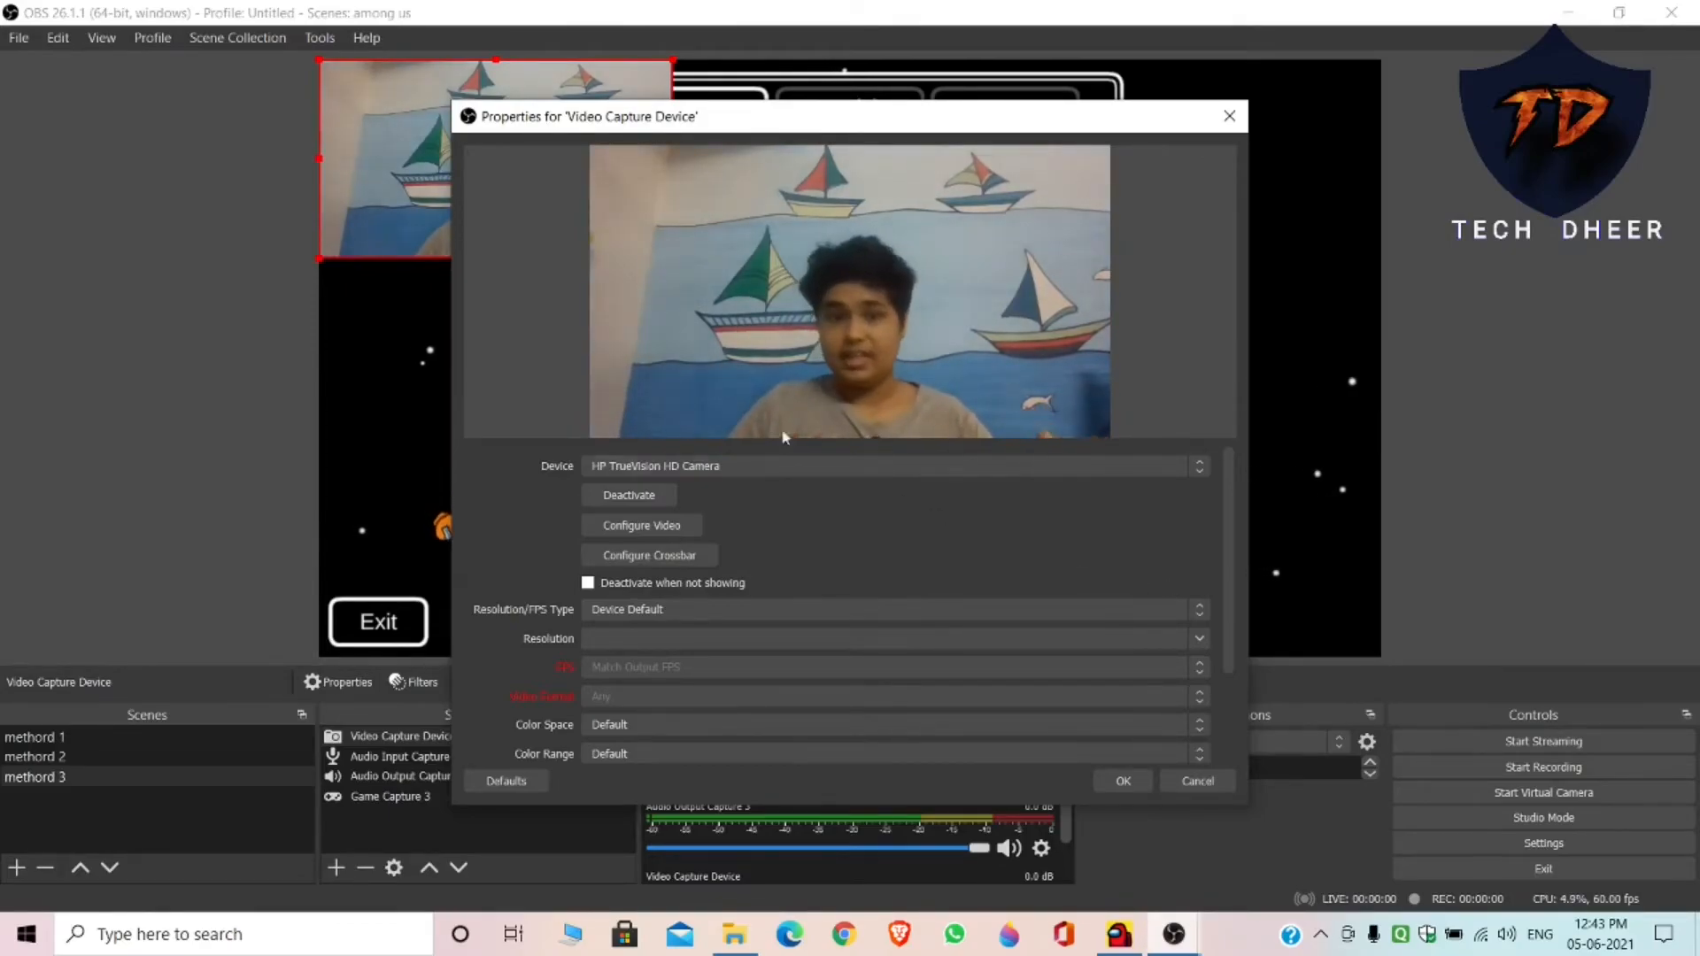
click(1122, 781)
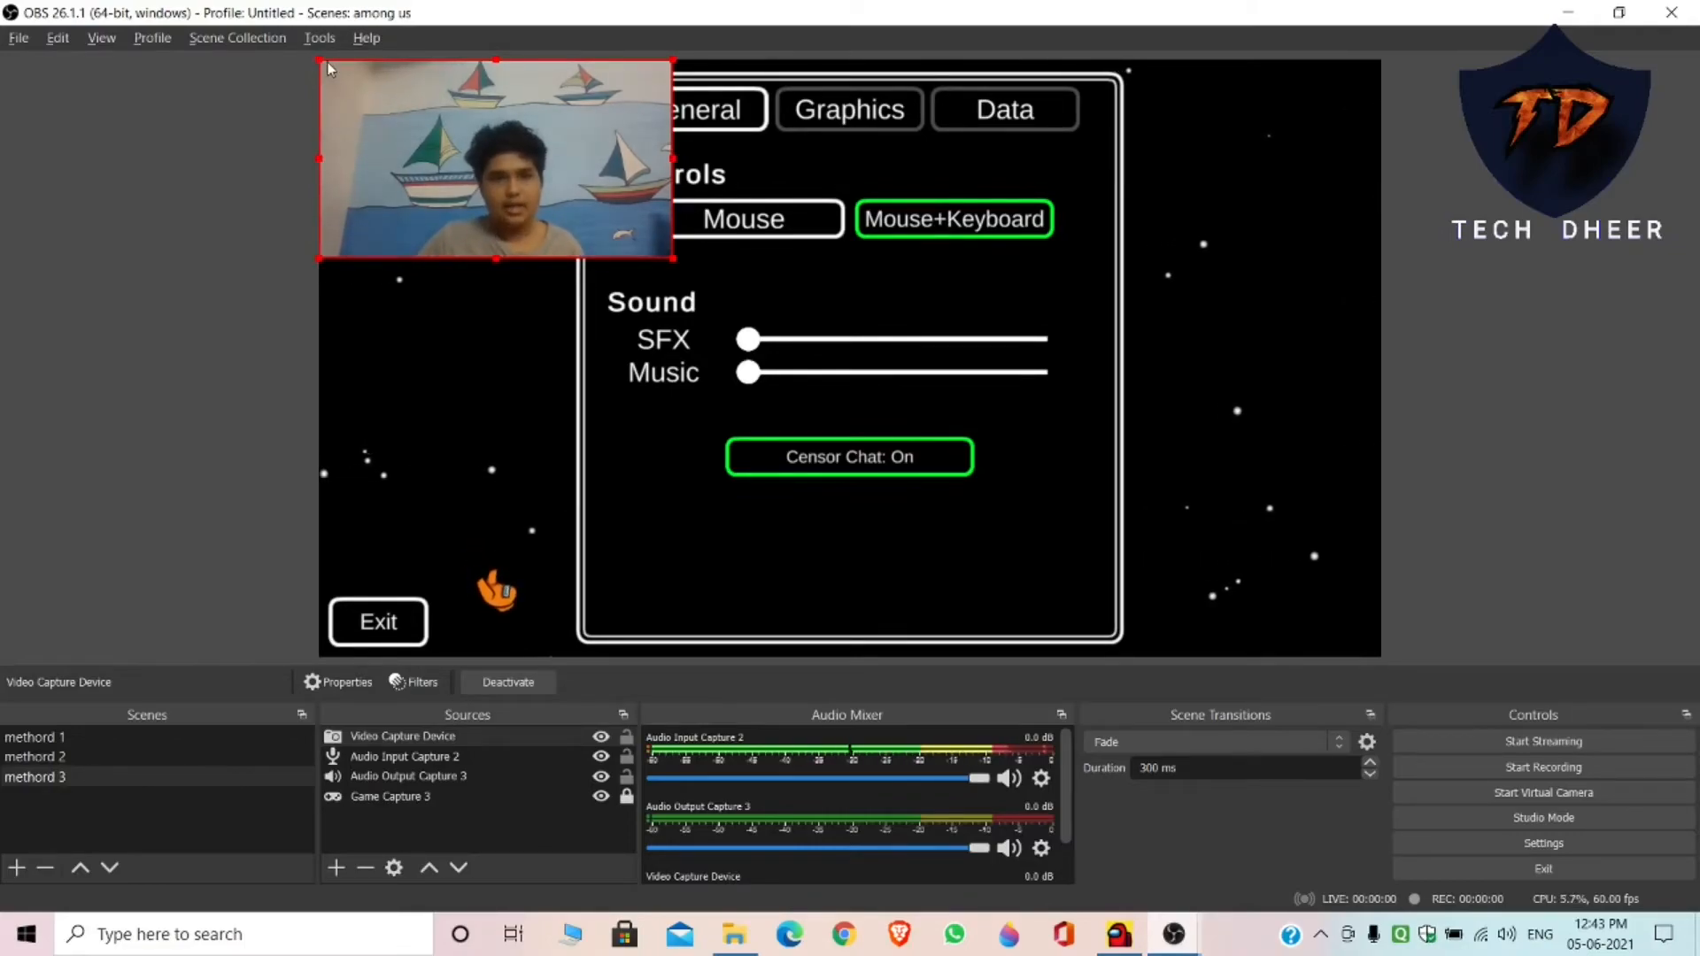
Crop the webcam image from both upper corners and place it in the lower-right corner of the canvas
drag(316, 58, 423, 80)
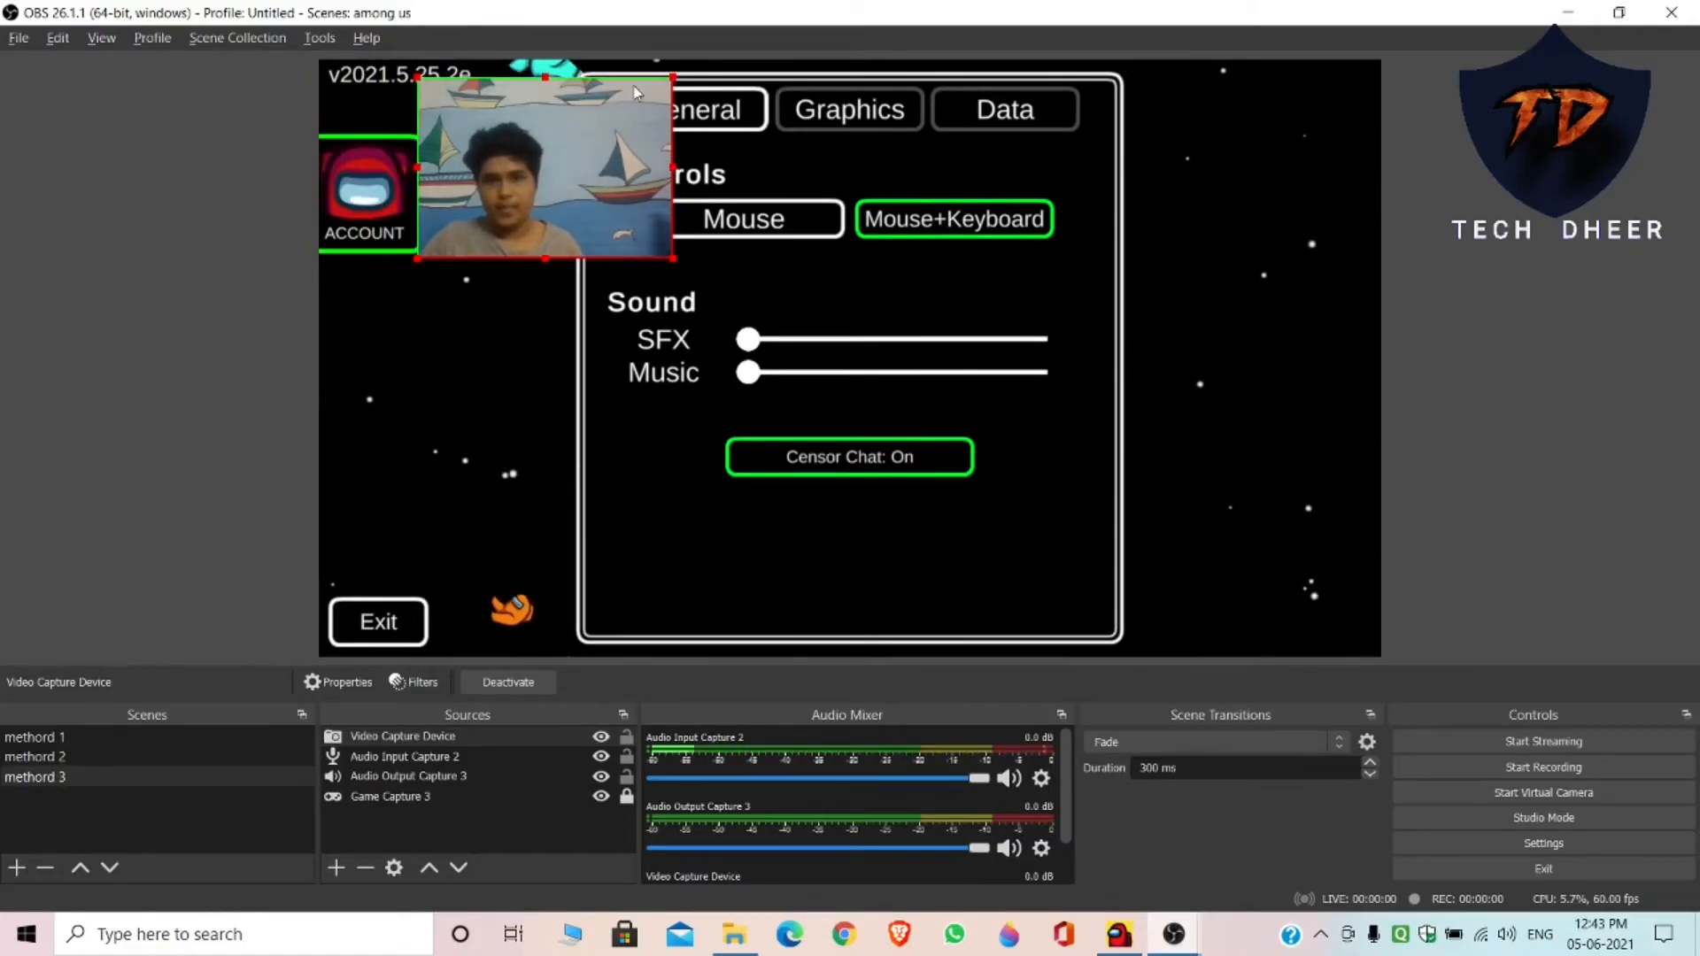
drag(668, 82, 591, 114)
drag(488, 172, 1280, 546)
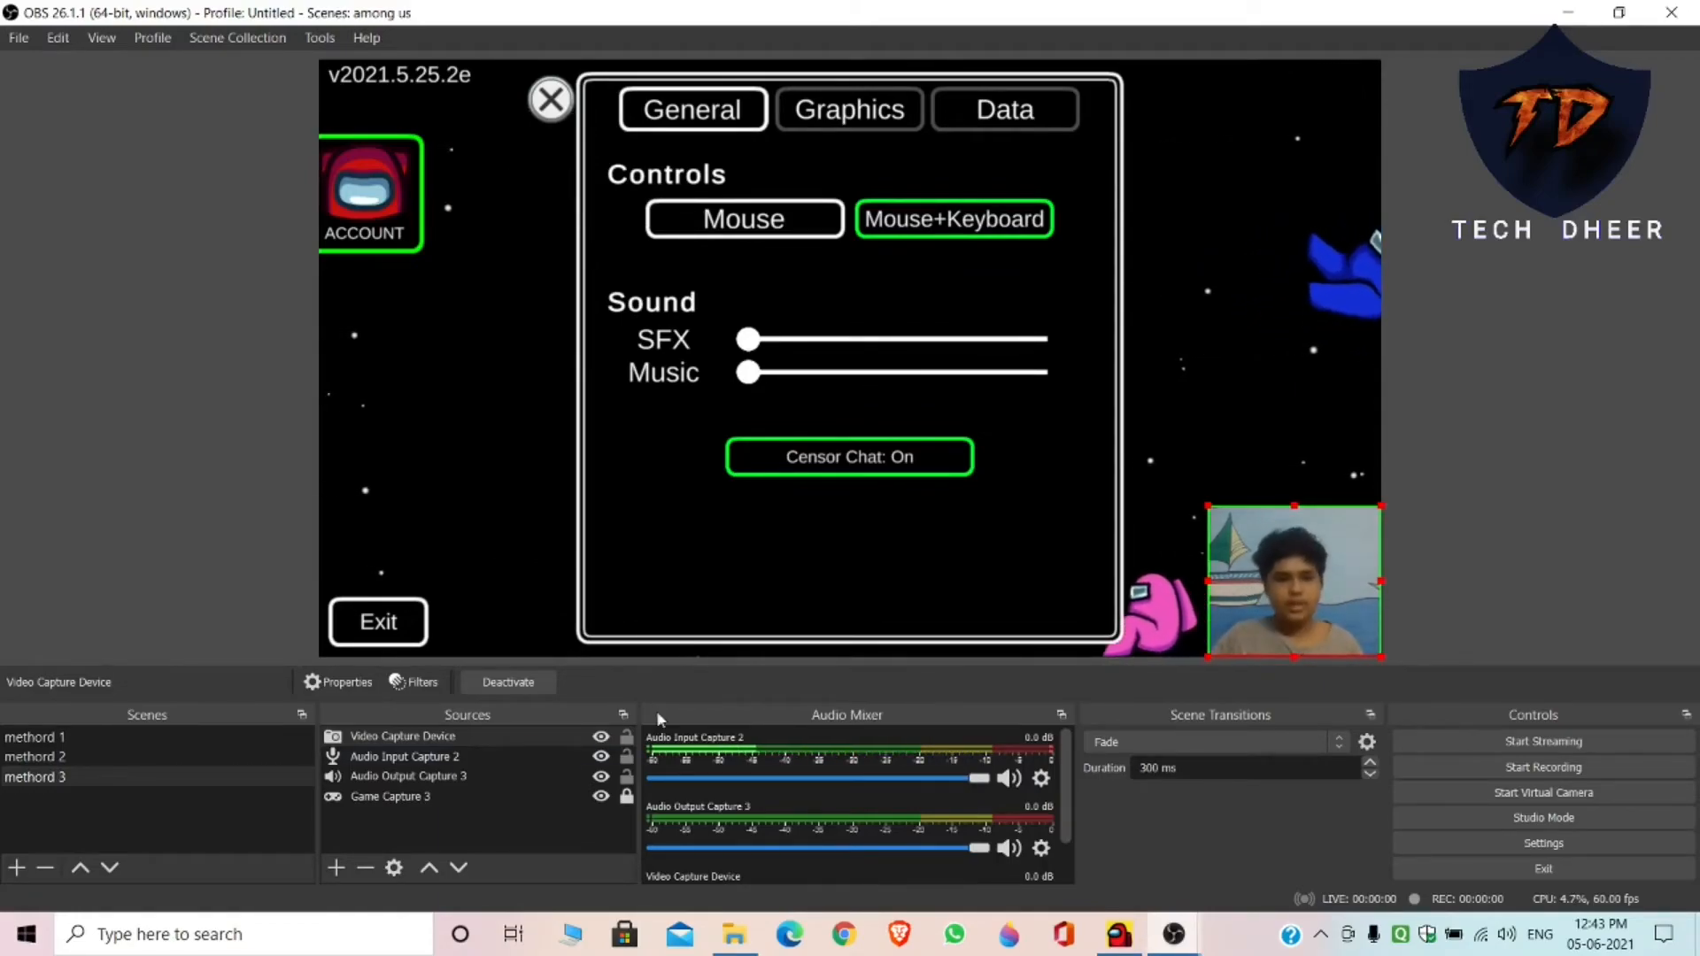
Add a Chroma Key effect filter with its default name to the Video Capture Device source
right_click(413, 735)
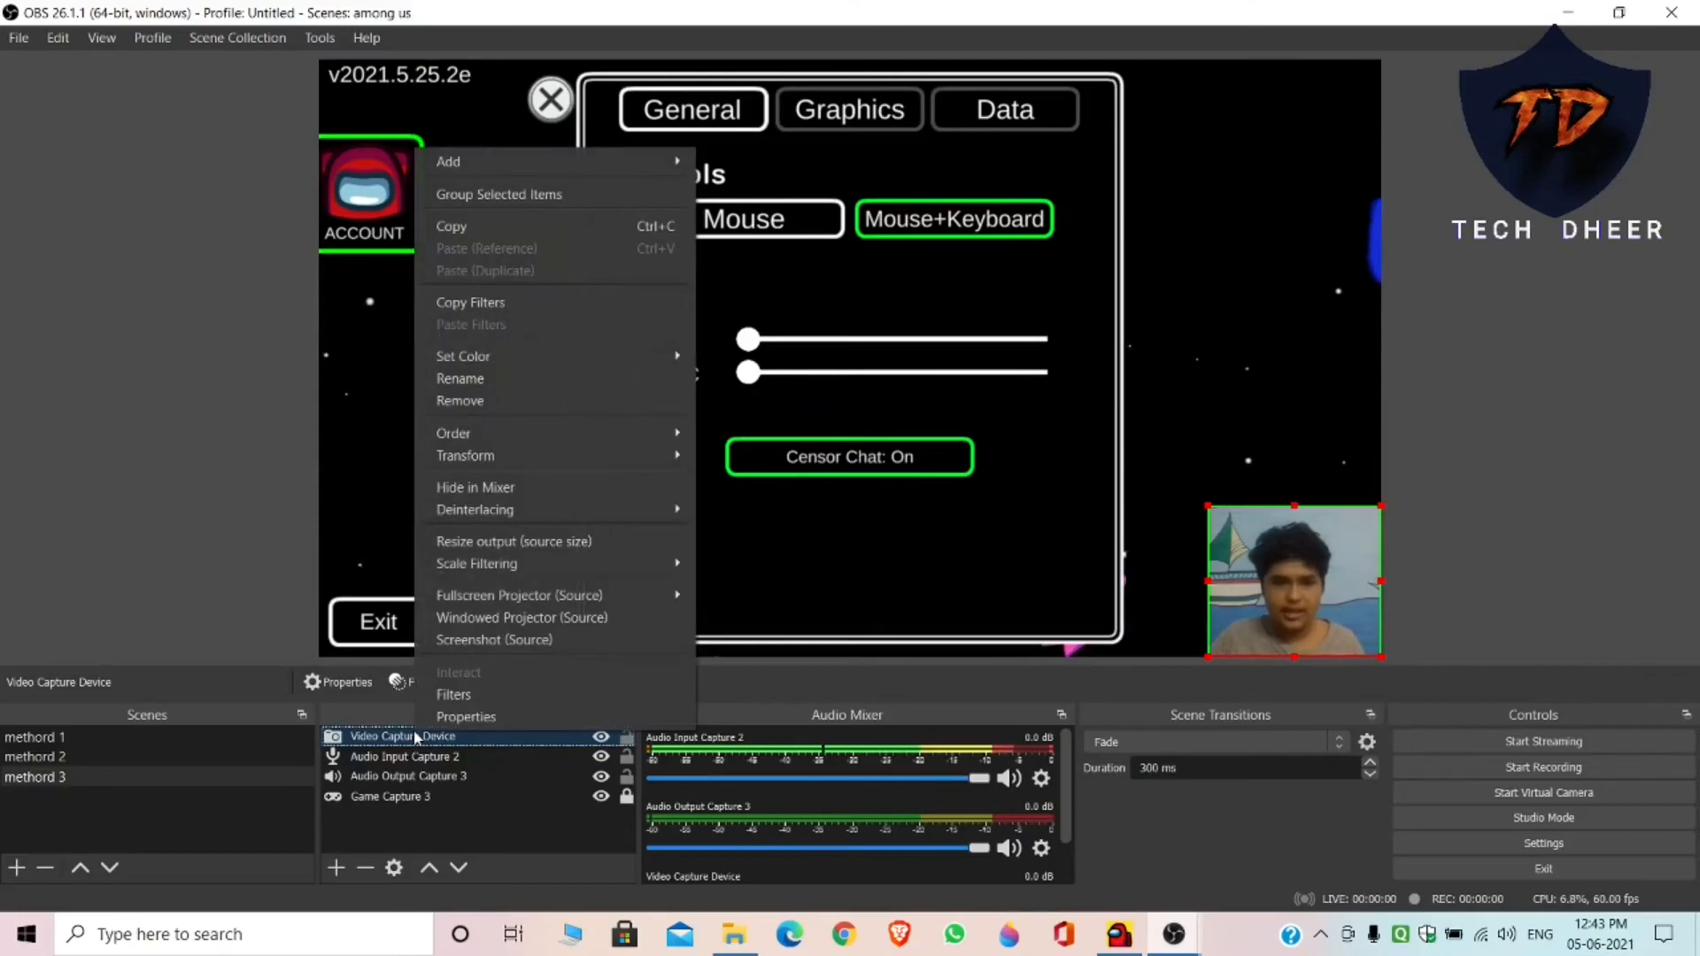
click(461, 697)
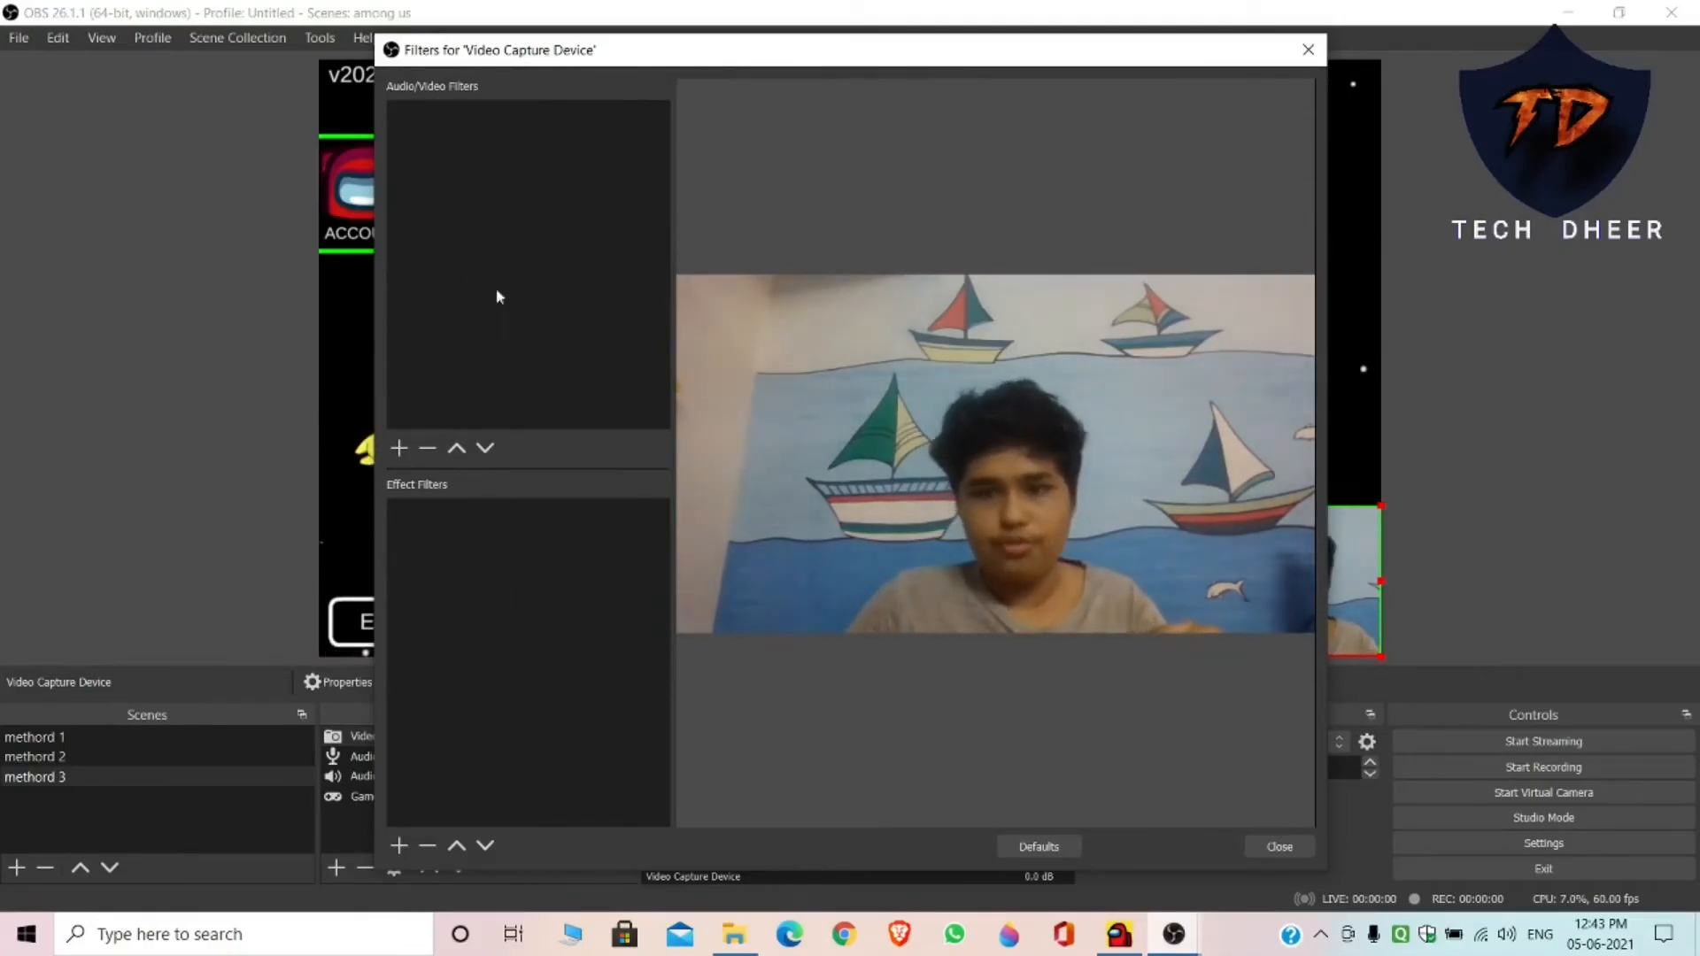
drag(767, 60, 655, 42)
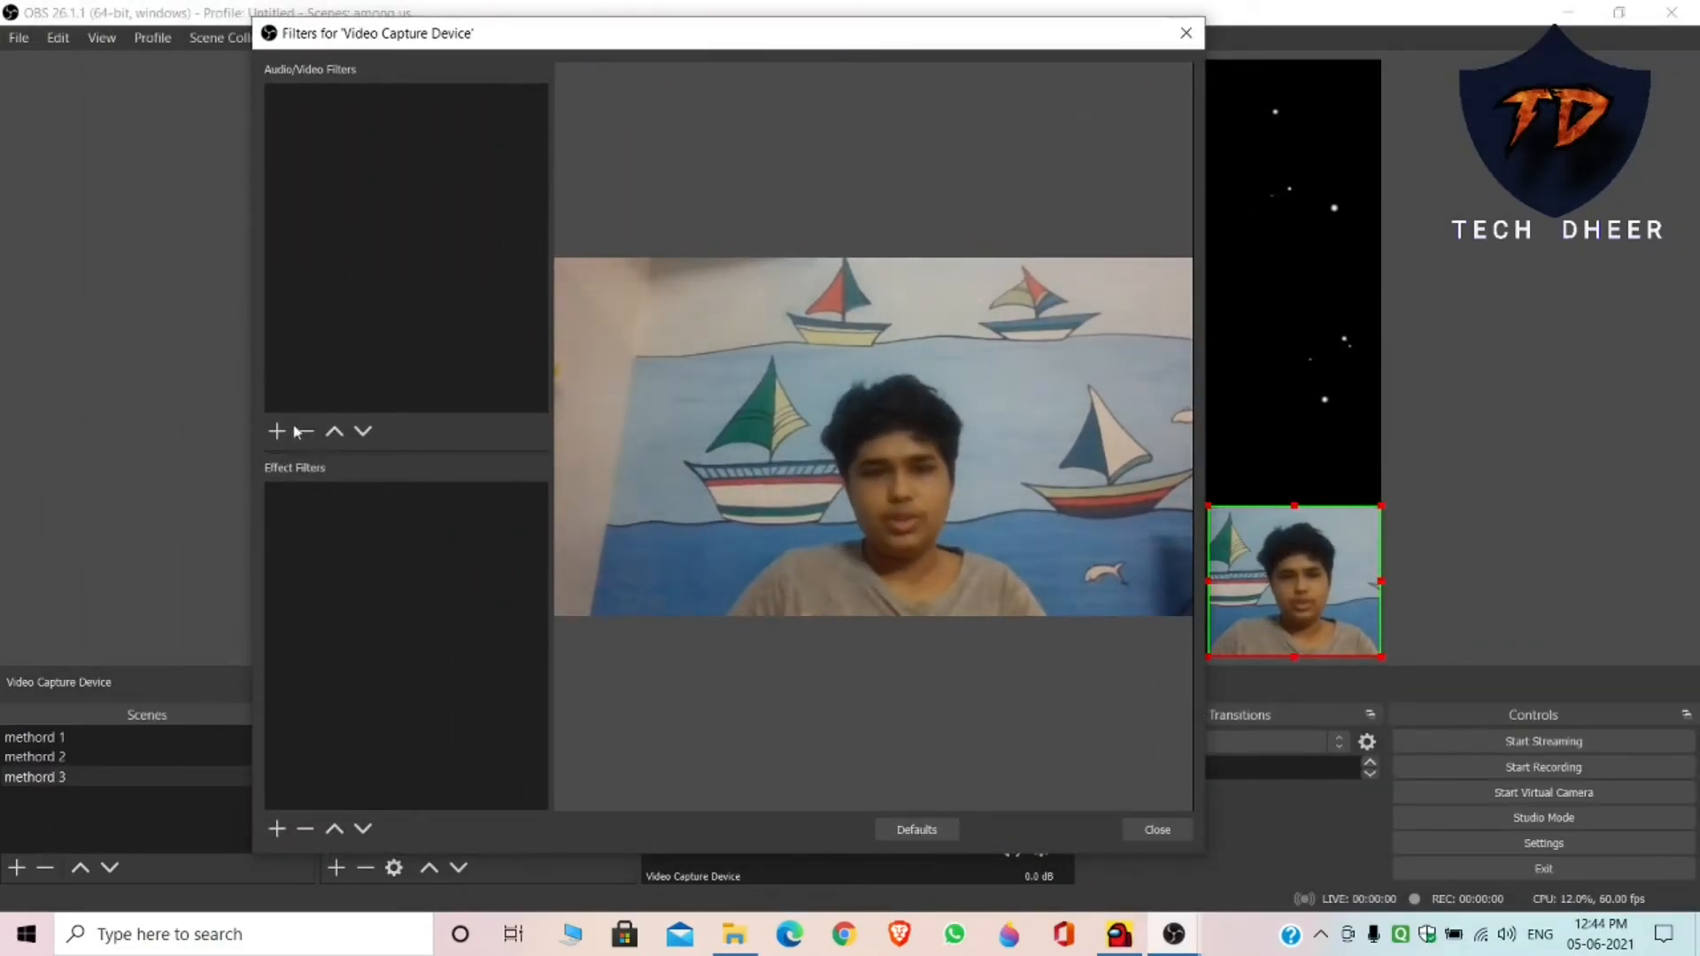
click(276, 829)
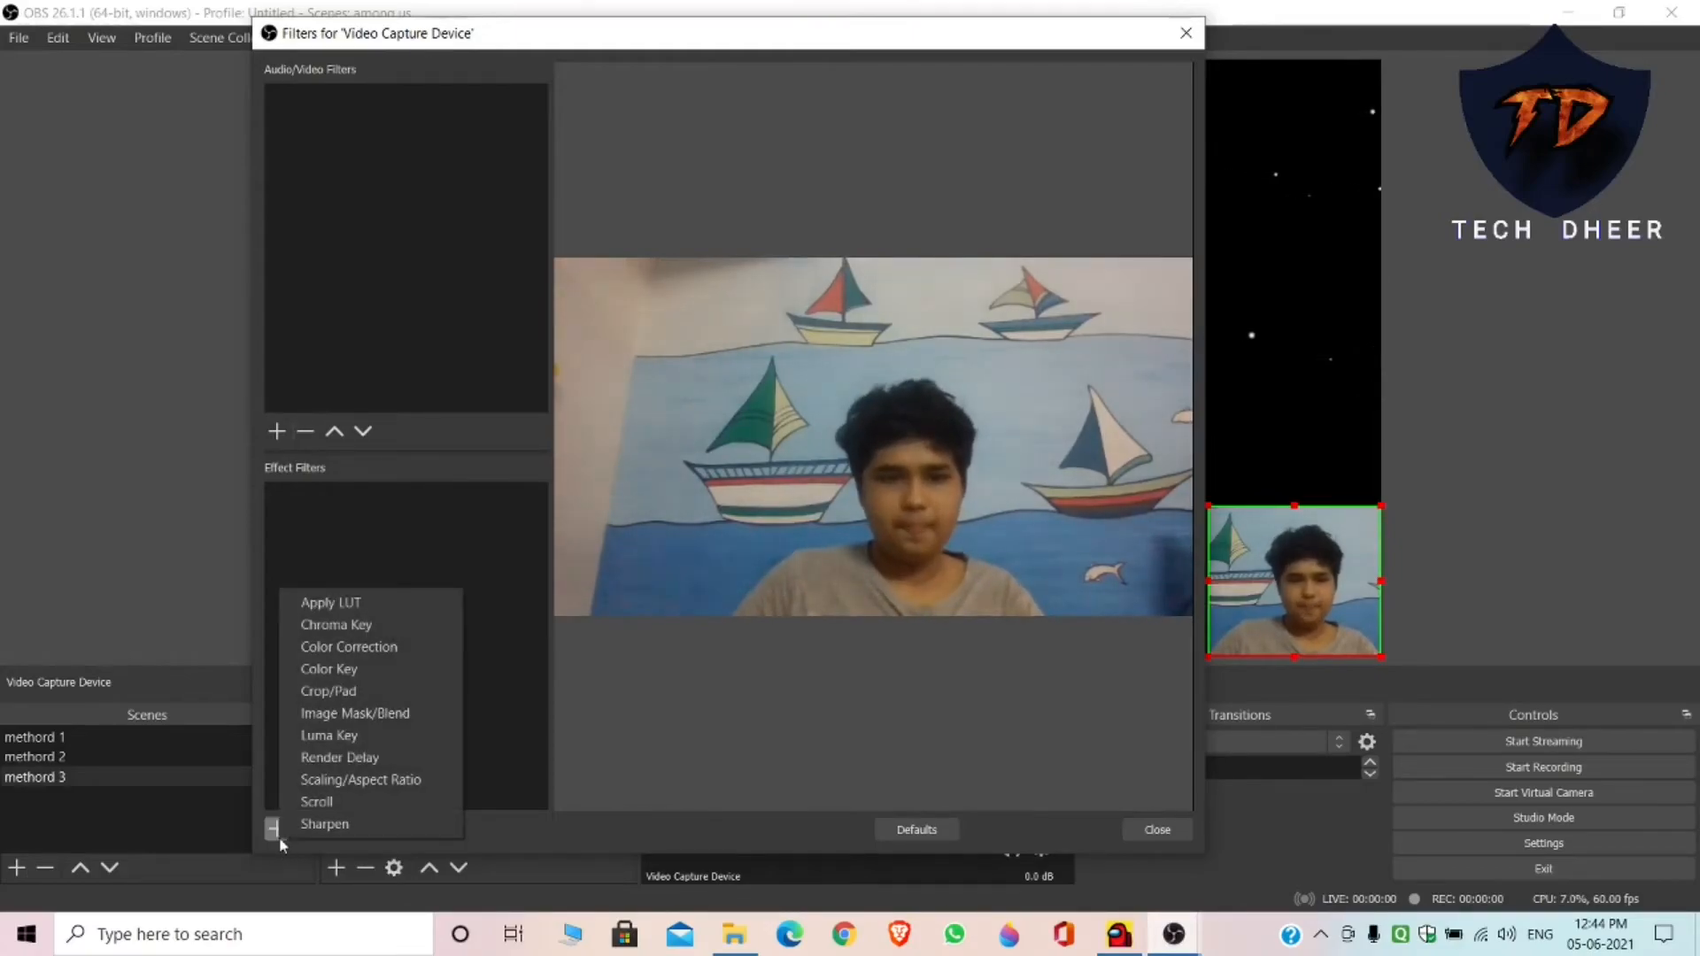
click(372, 630)
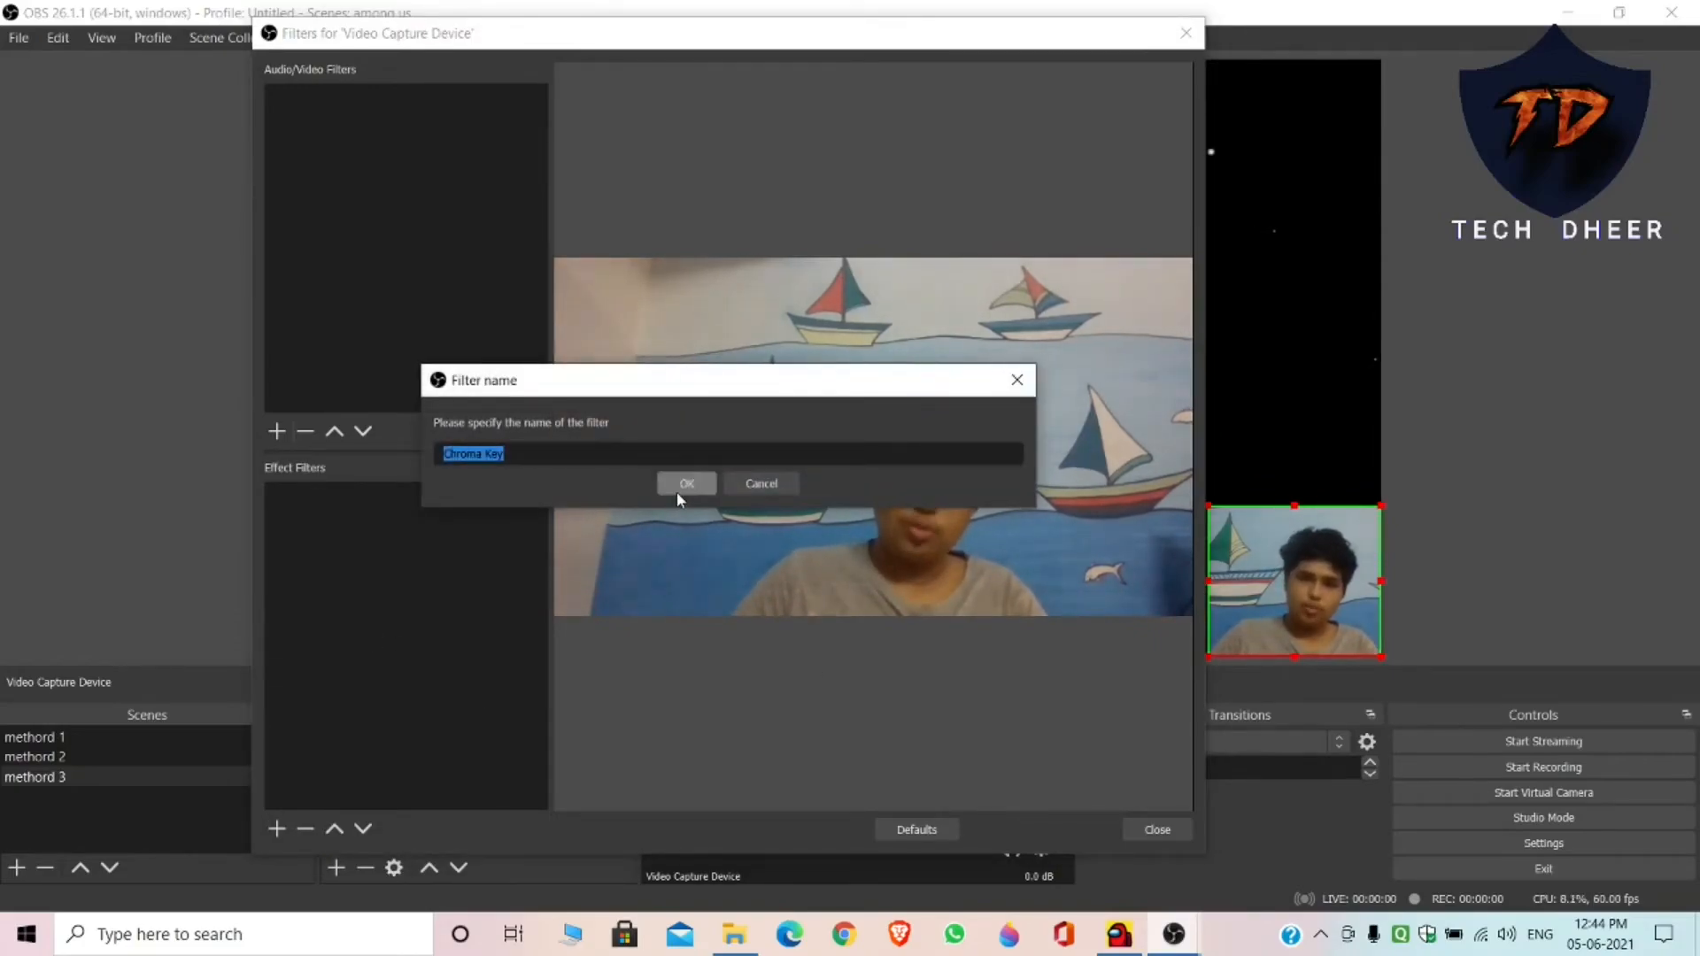
click(676, 492)
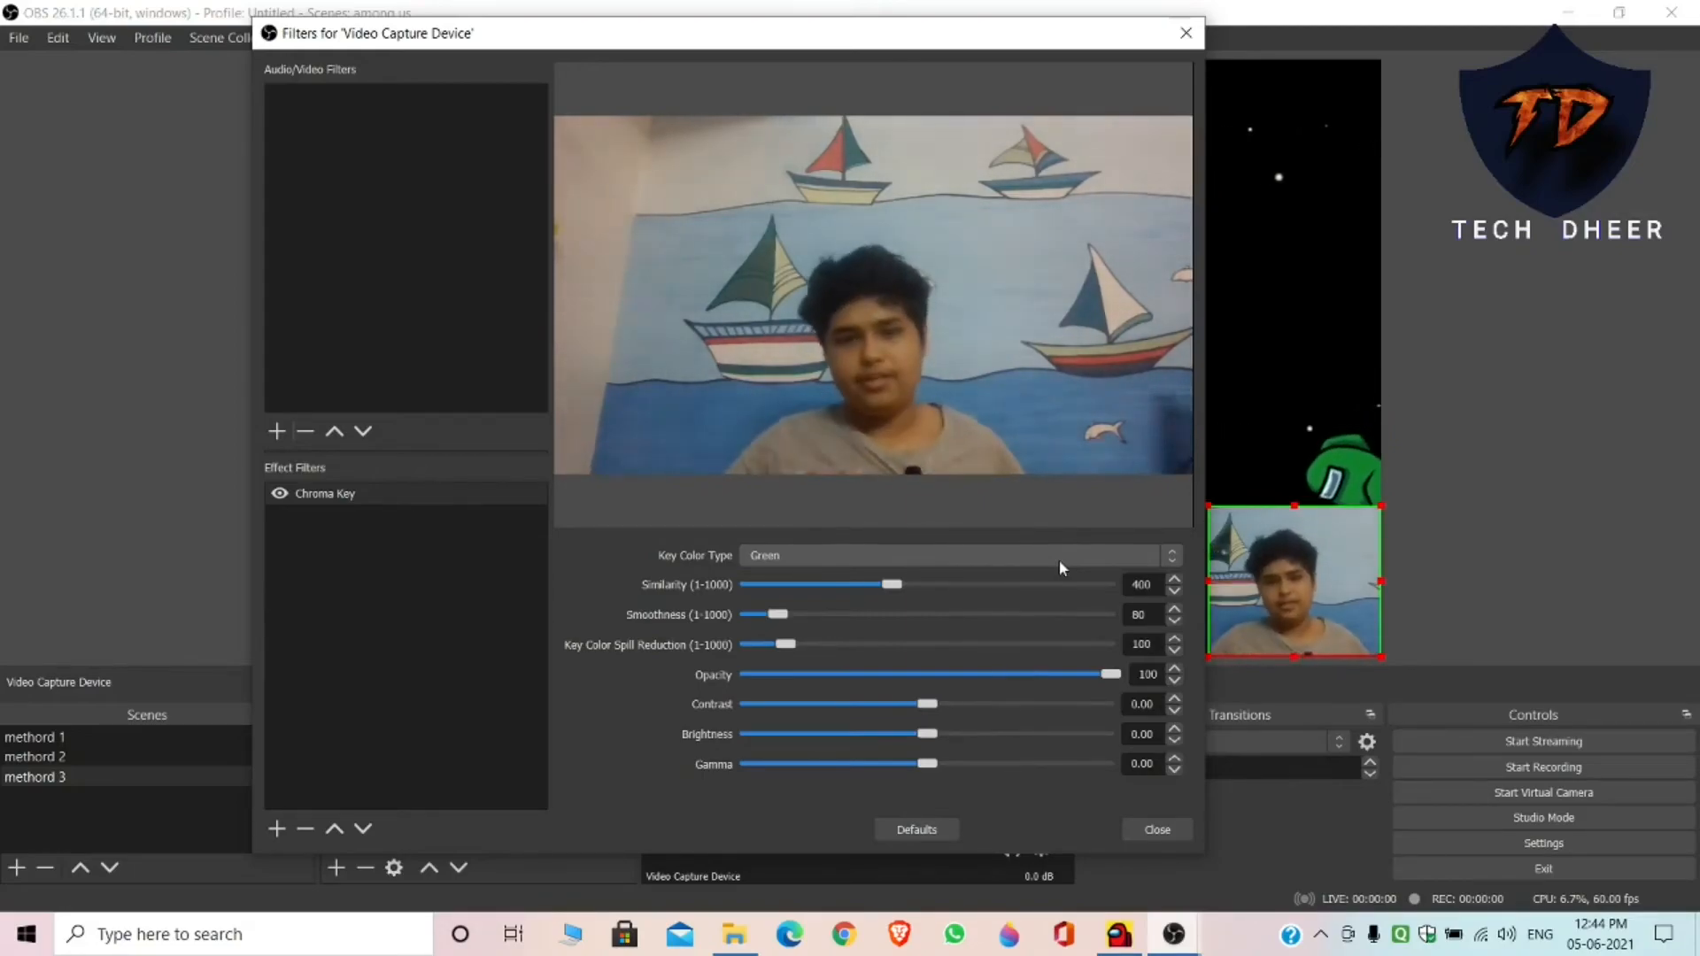
Try the Blue and Magenta key color types on the webcam's Chroma Key filter
click(1013, 556)
click(989, 595)
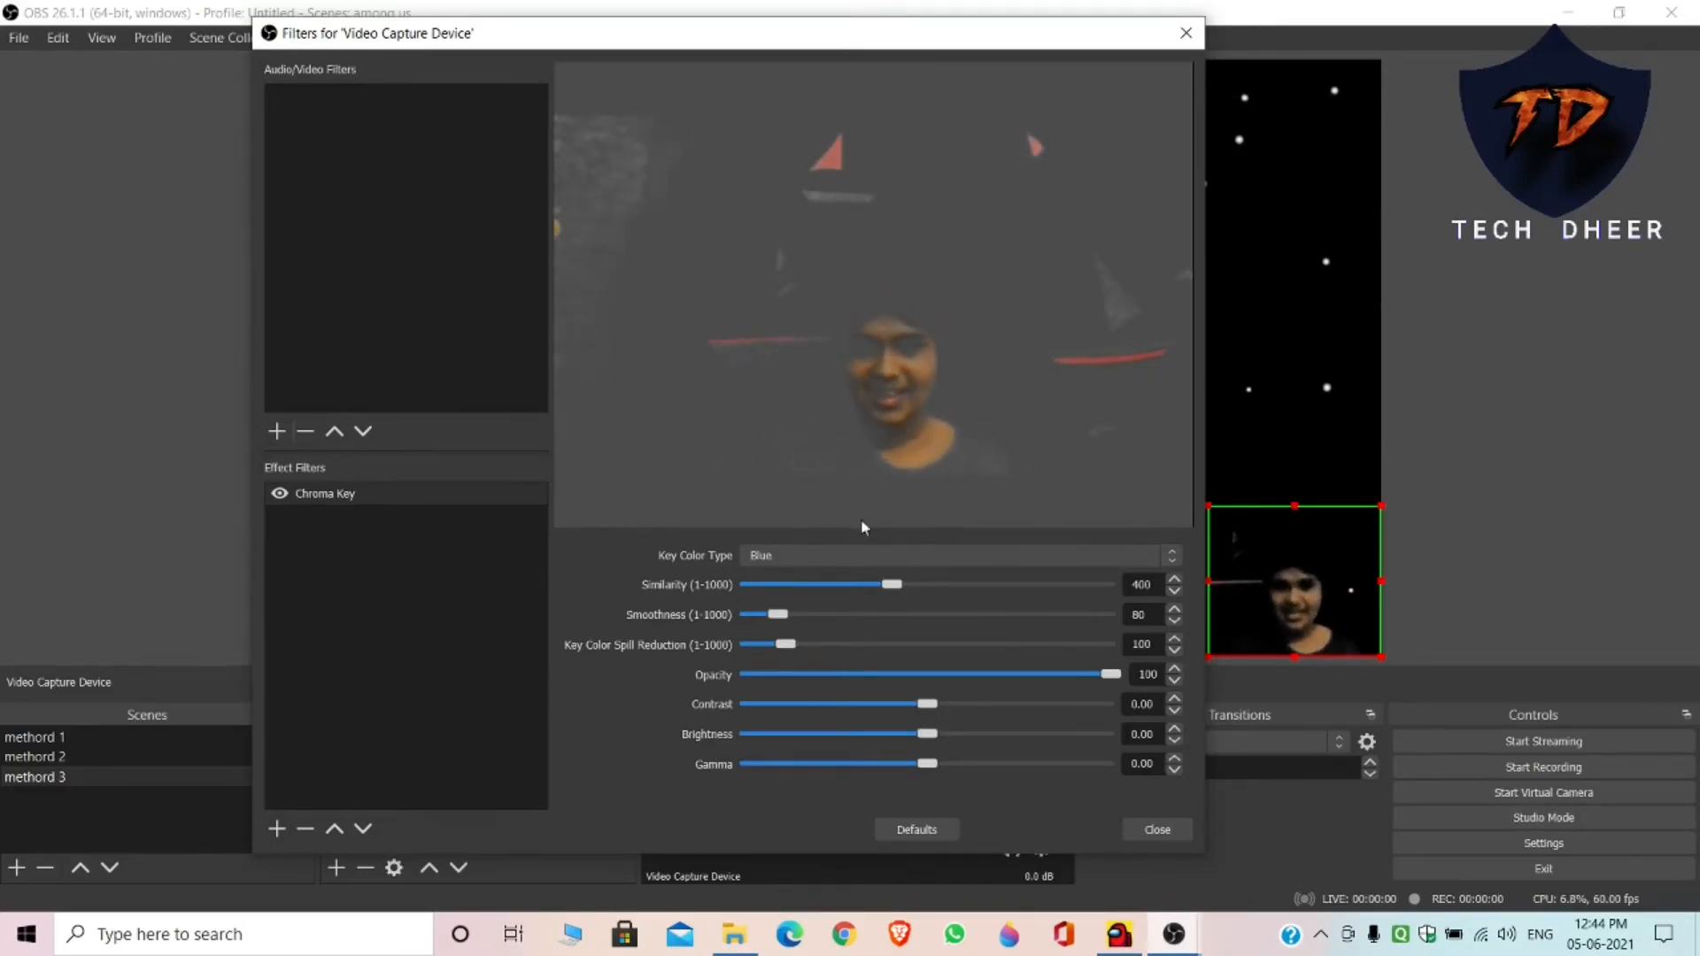
click(857, 555)
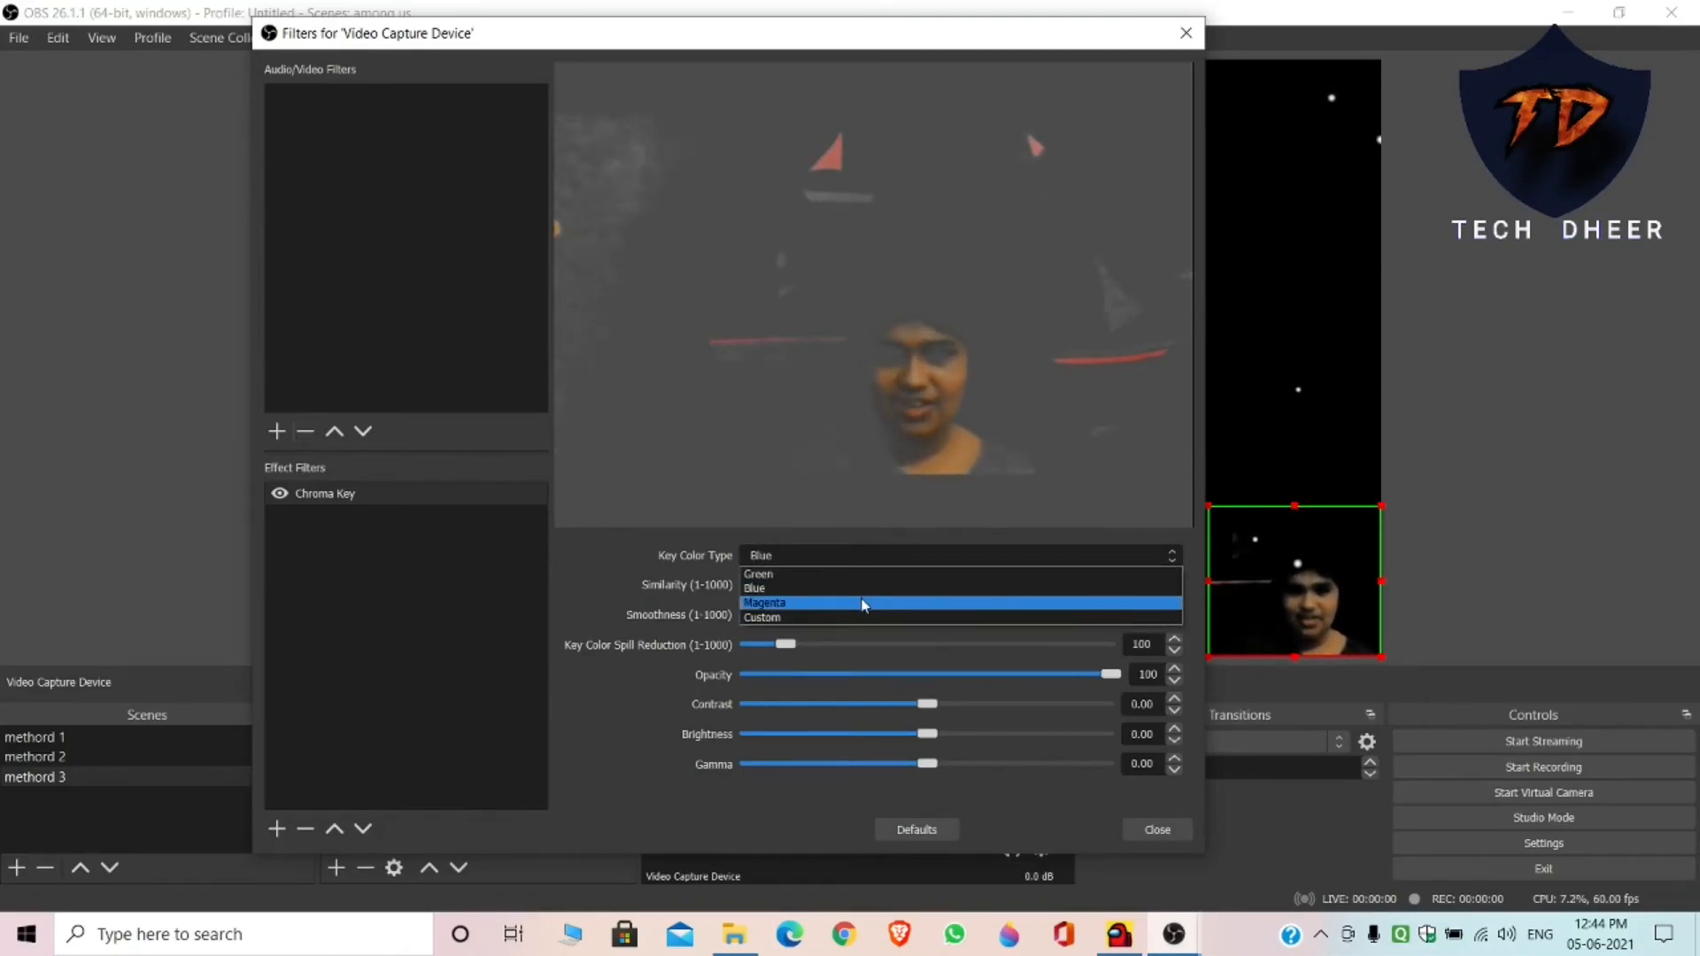
click(864, 603)
Set the Chroma Key to a Custom key color, #9aa7ab, sampled from the webcam background, and close the filters
click(869, 553)
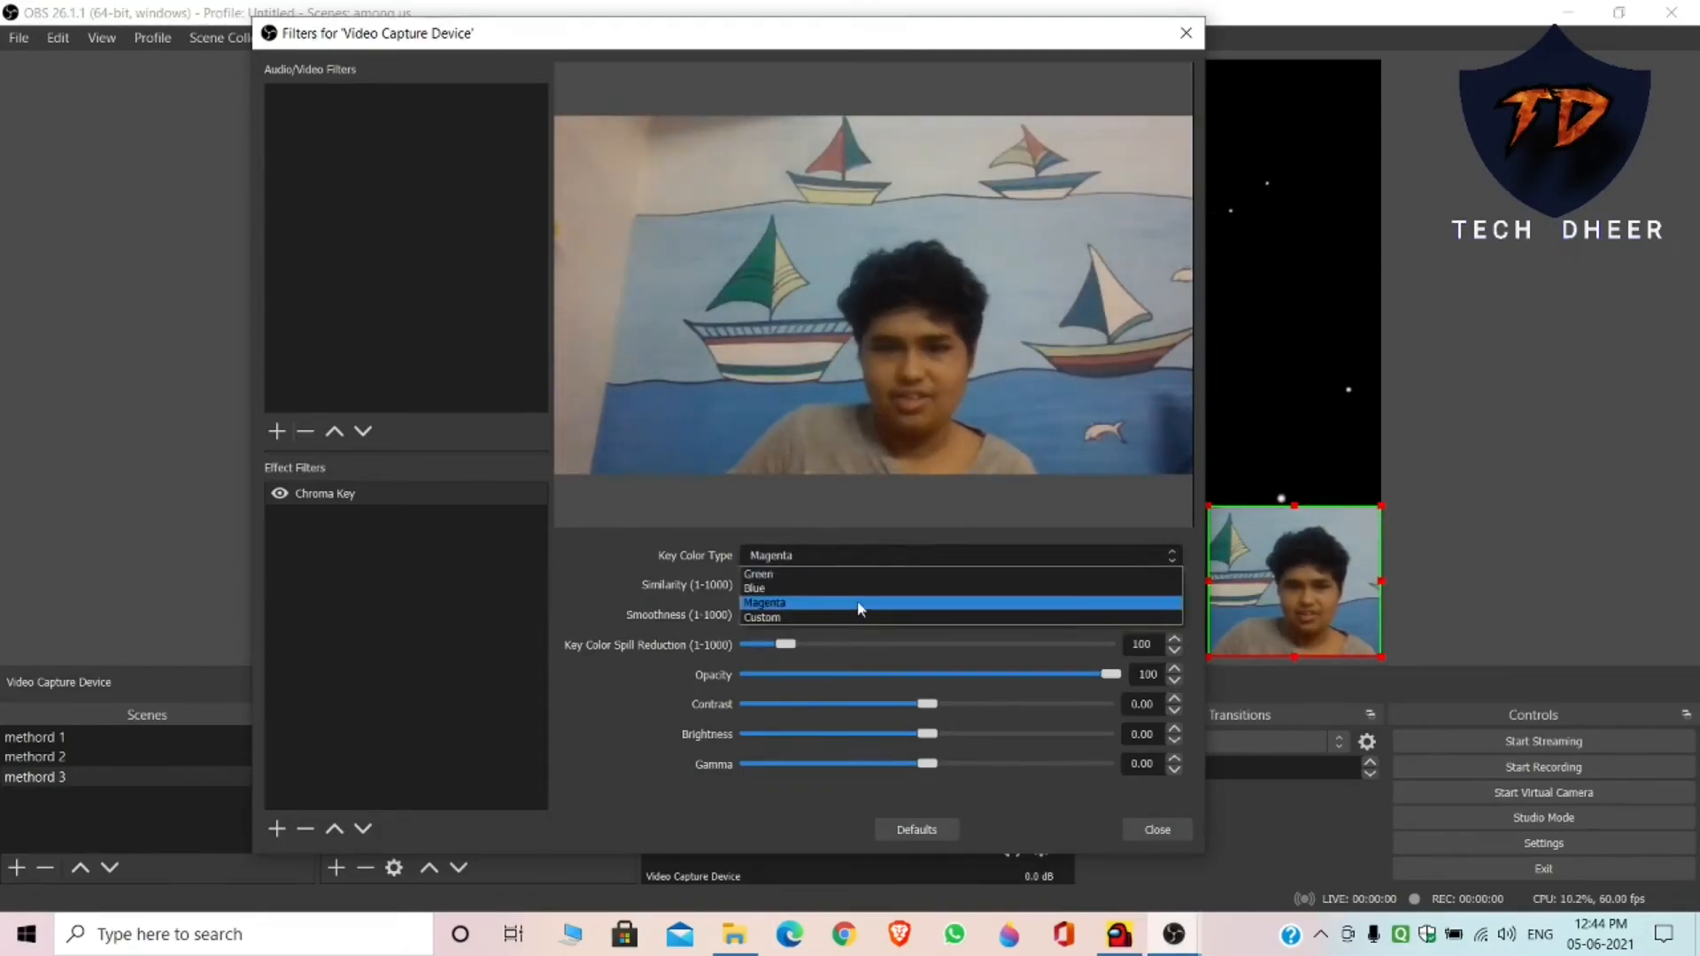
click(848, 617)
click(1062, 584)
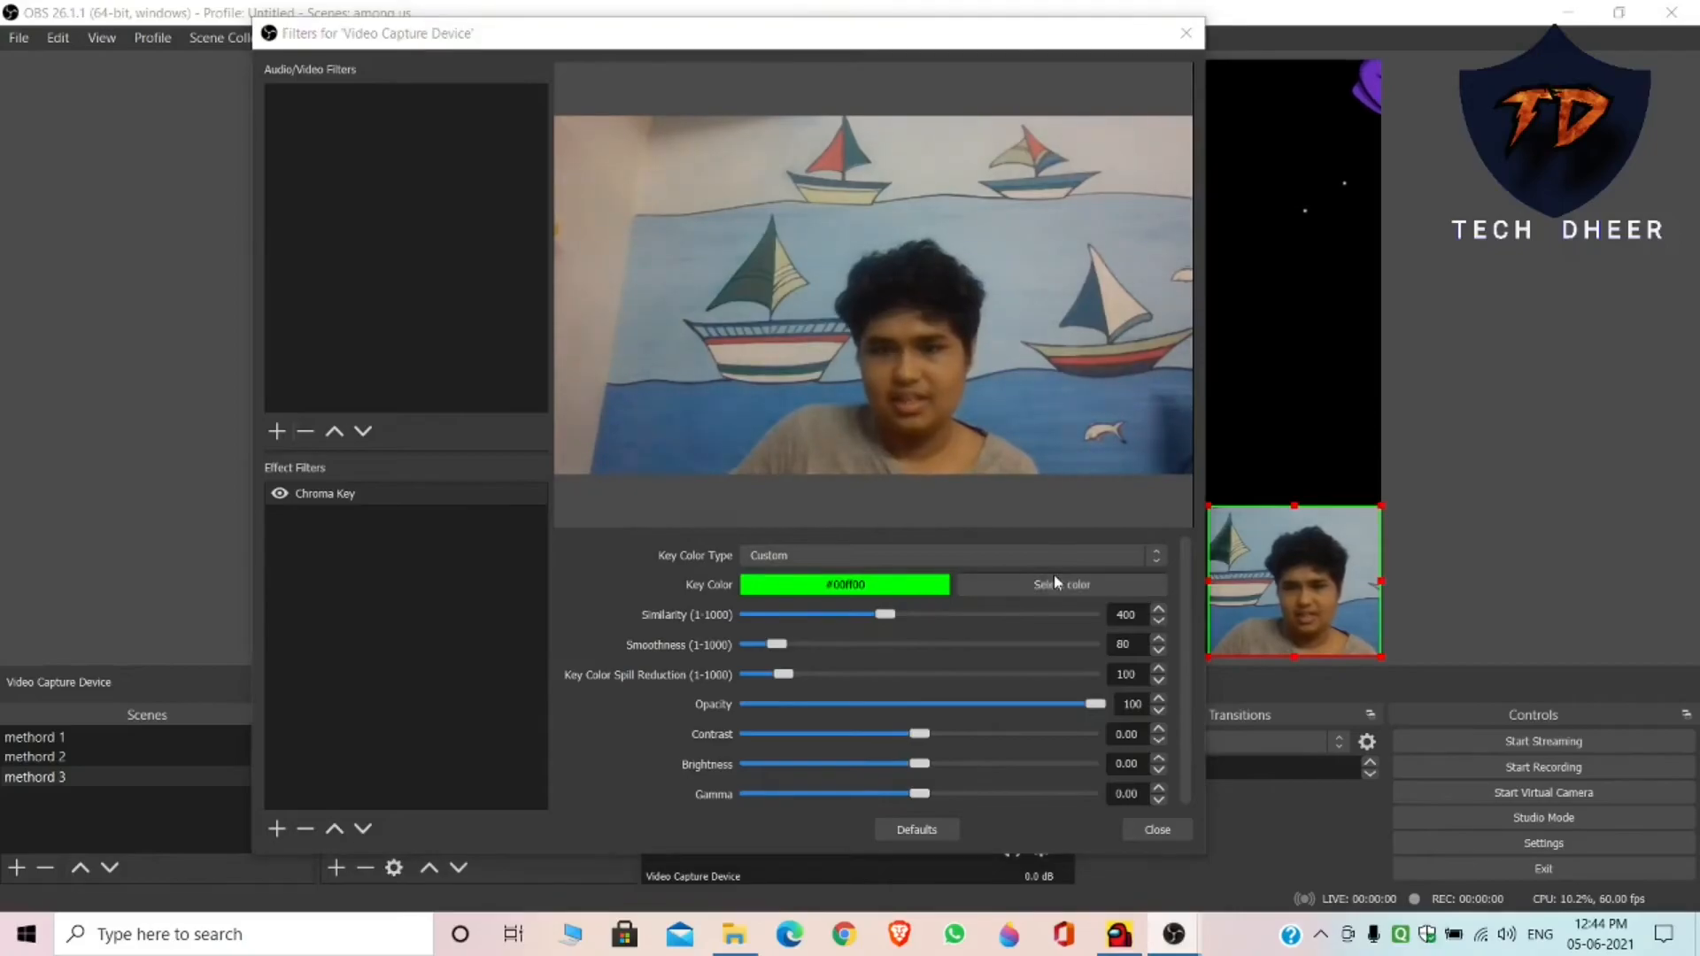
click(548, 445)
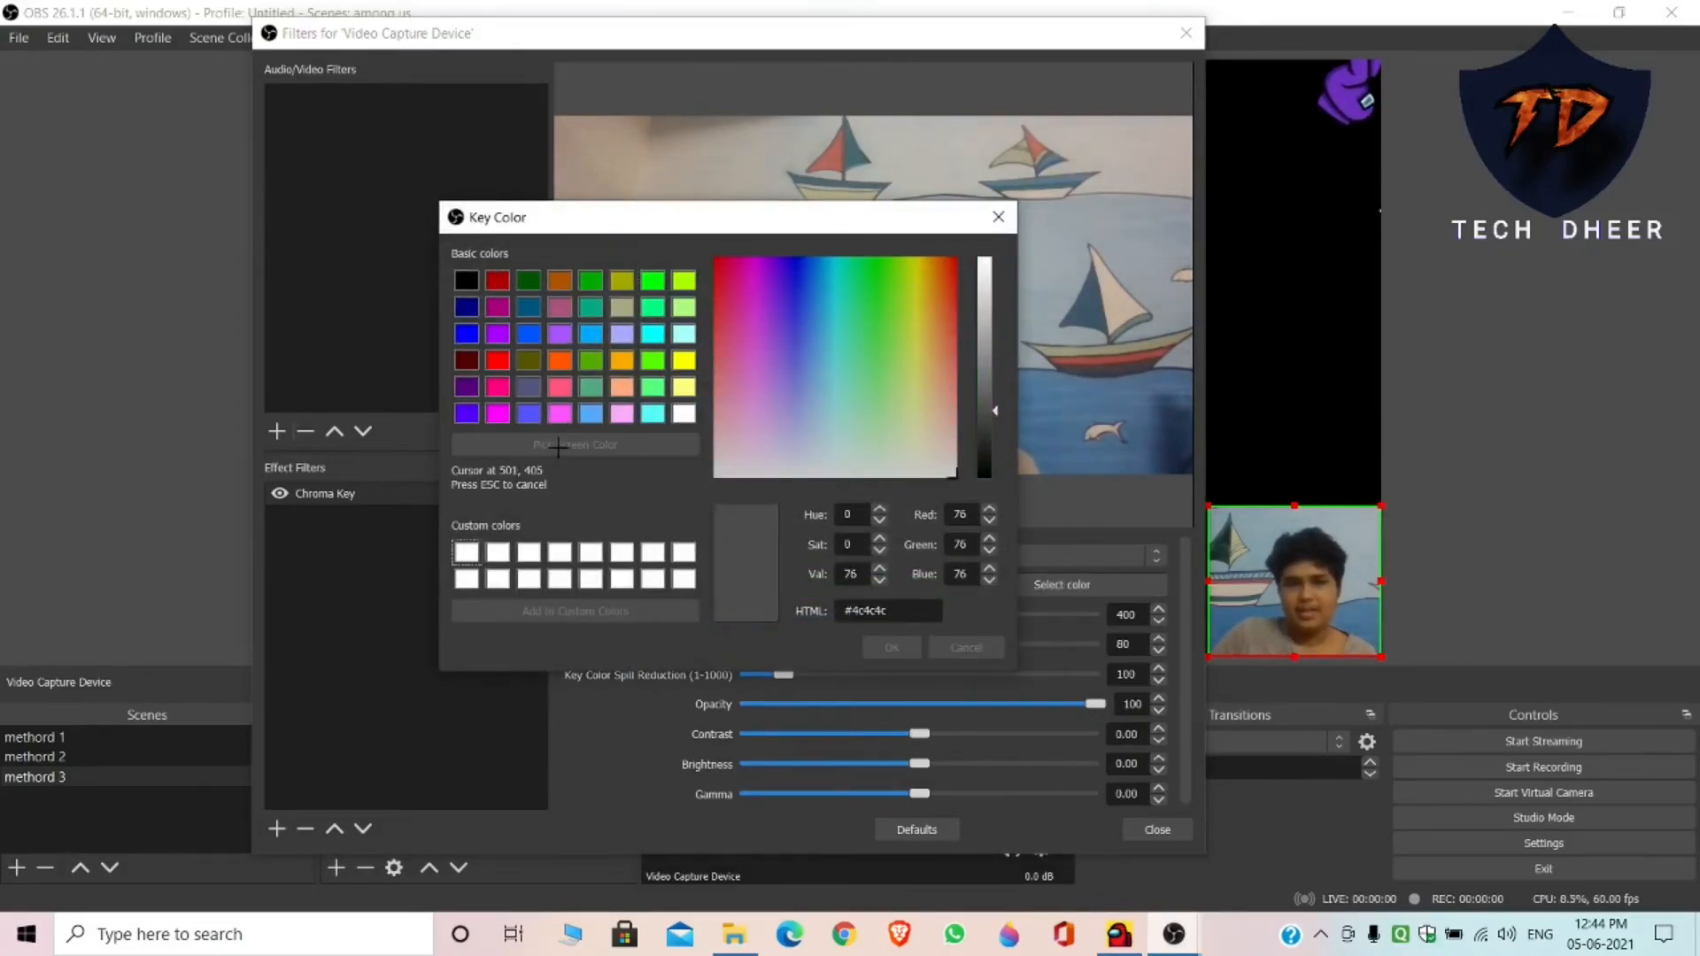
click(1351, 534)
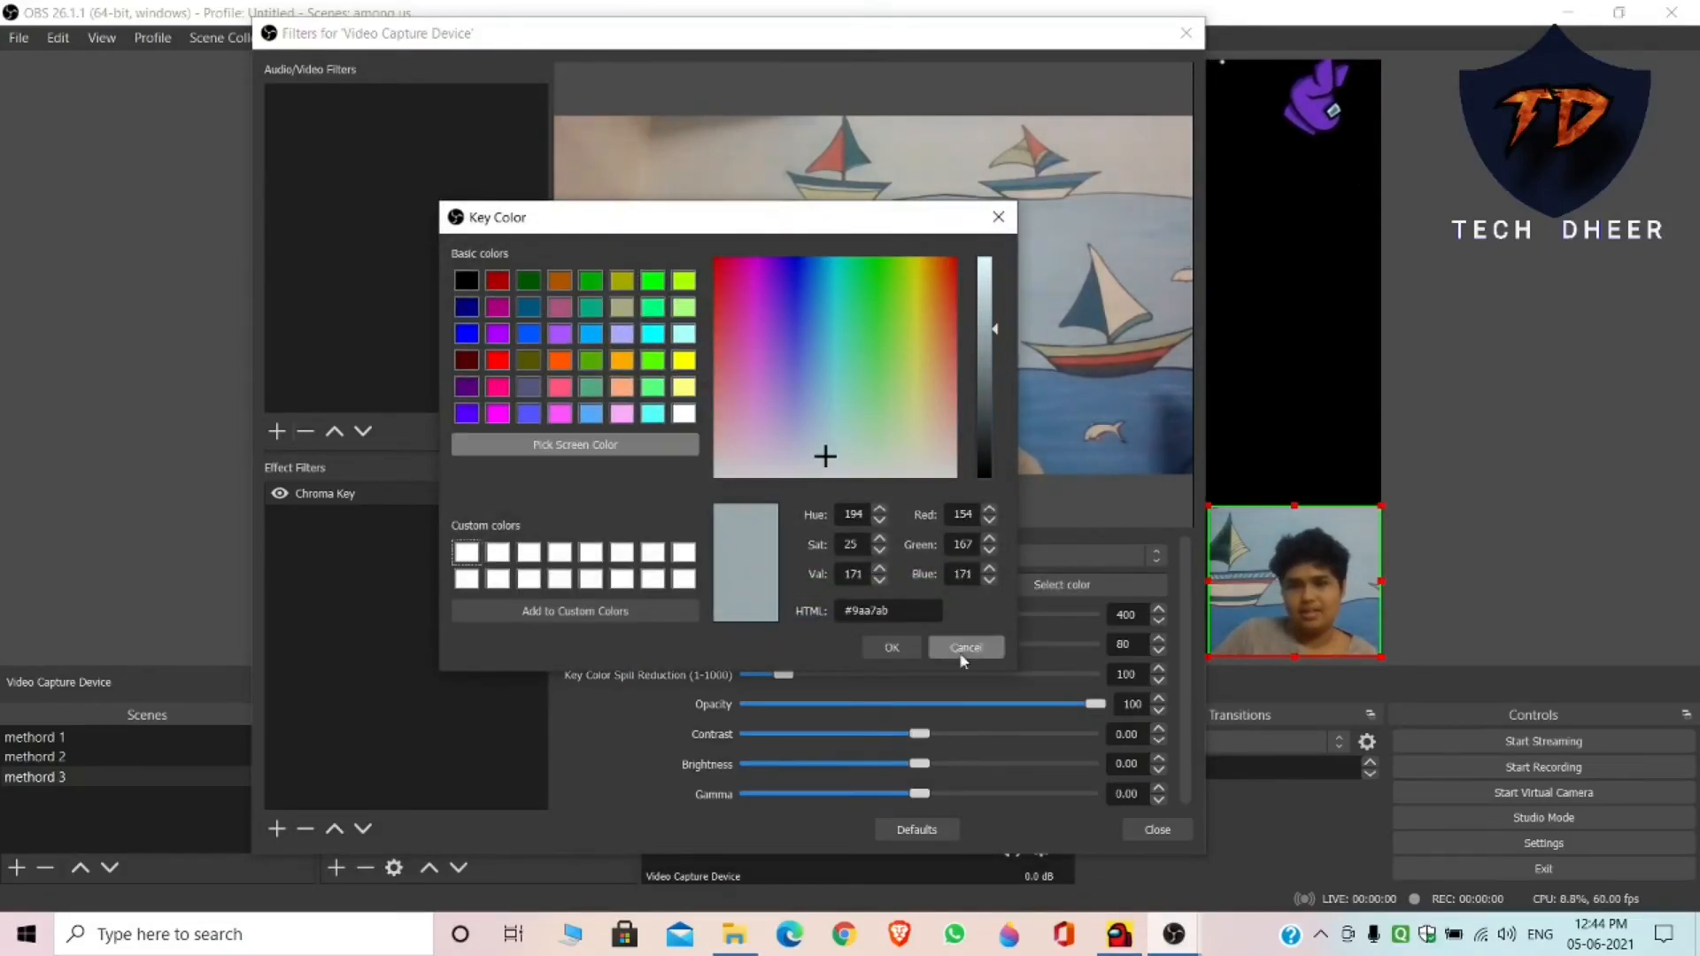
click(890, 648)
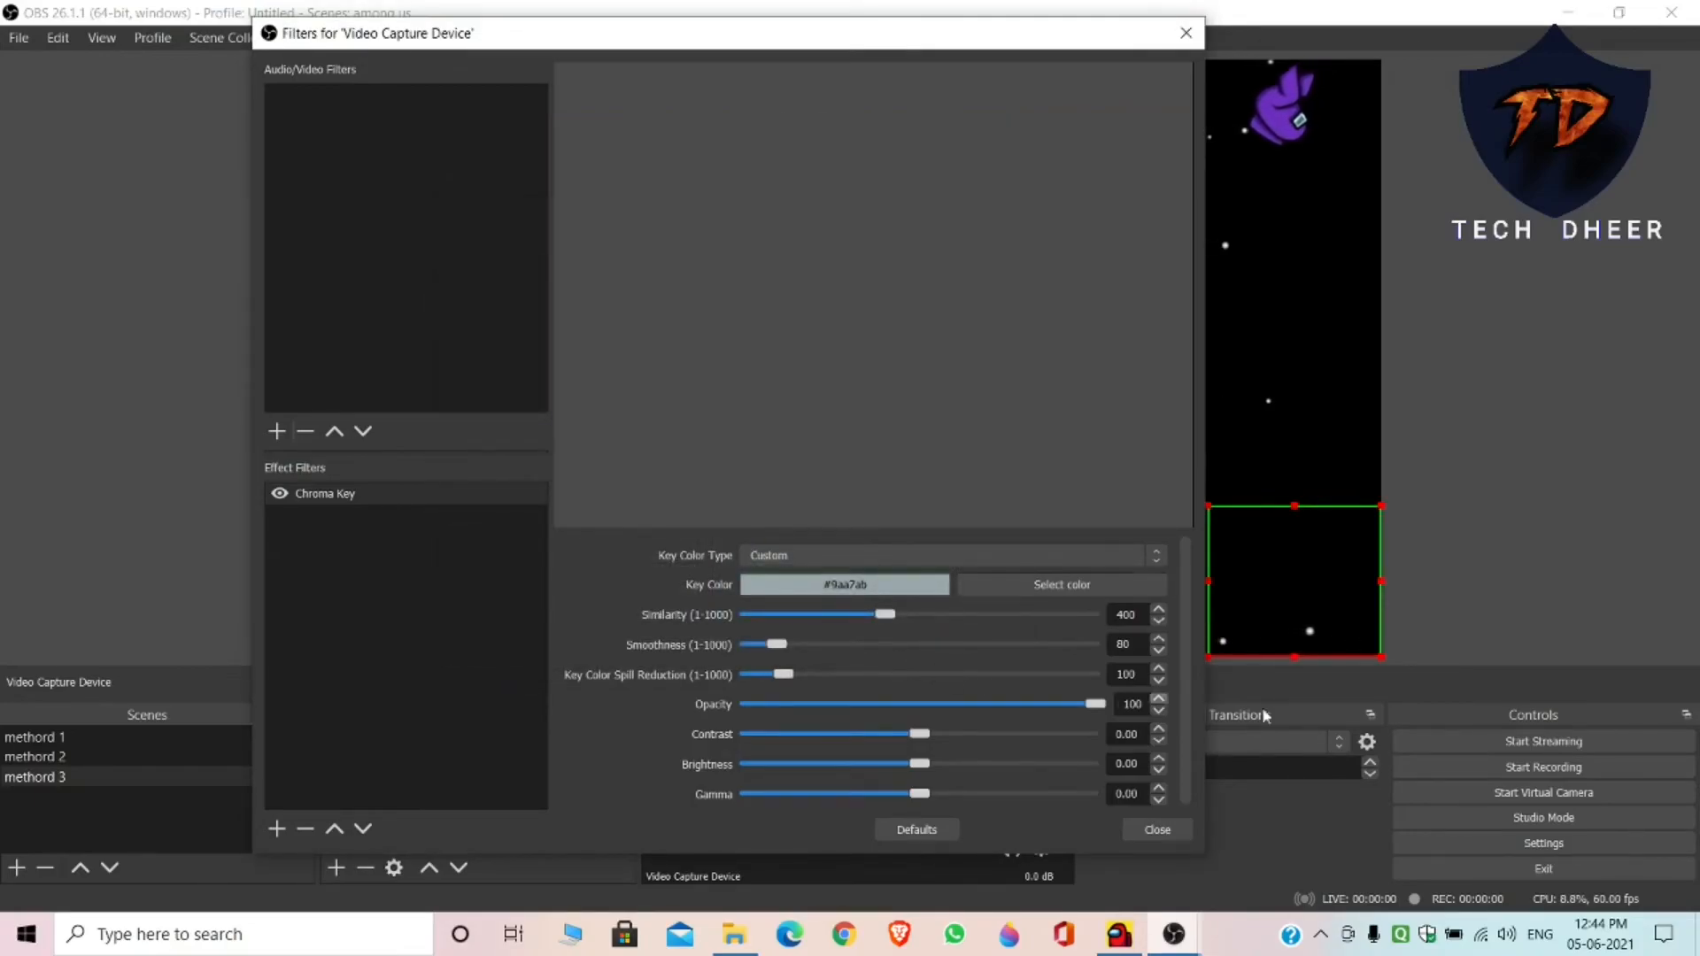
click(1145, 829)
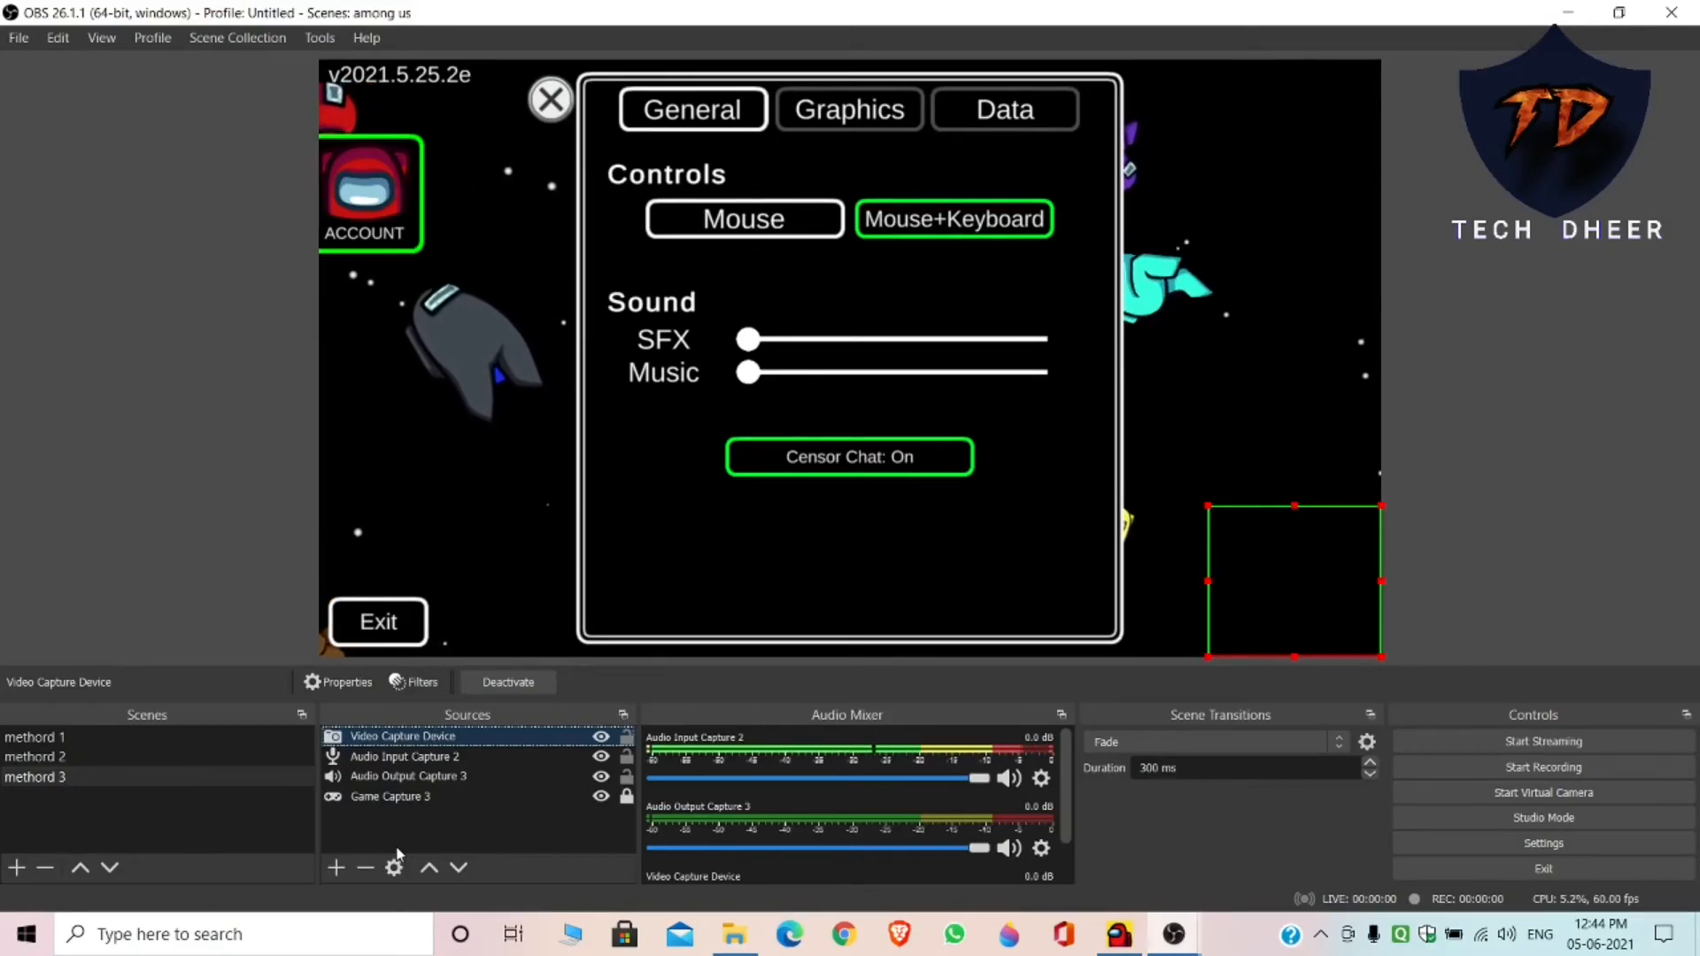
Cycle through the methord 1, methord 2 and methord 3 scenes to compare their previews and sources
click(62, 737)
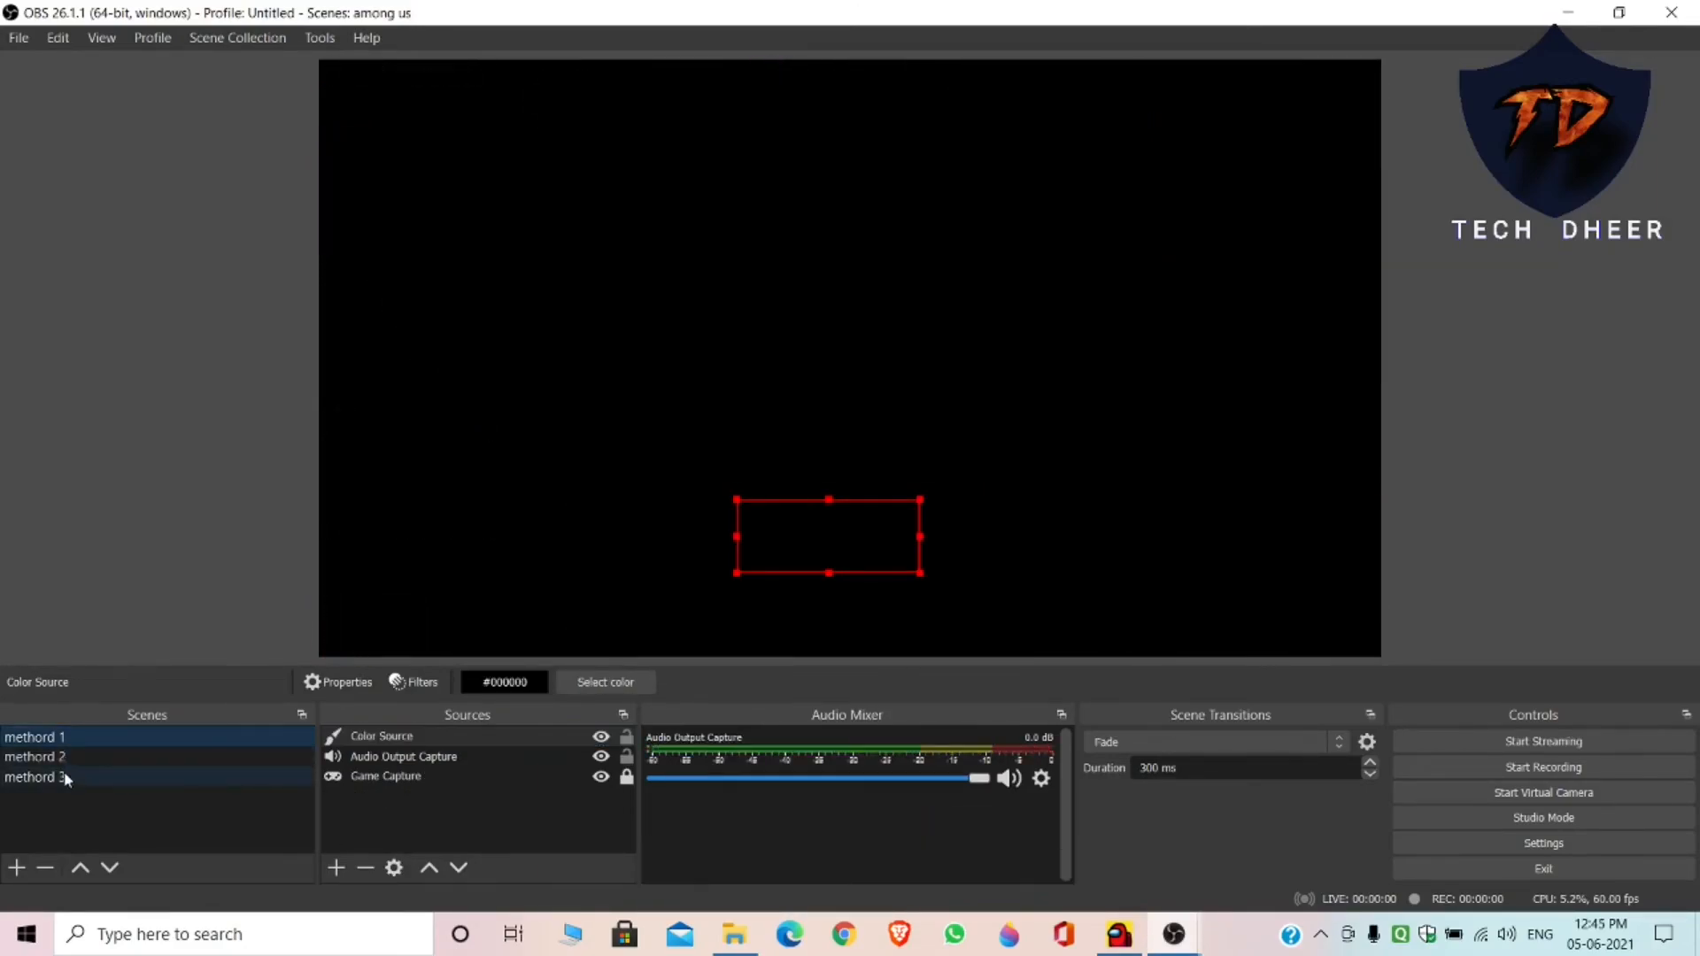
click(70, 761)
click(59, 771)
click(82, 739)
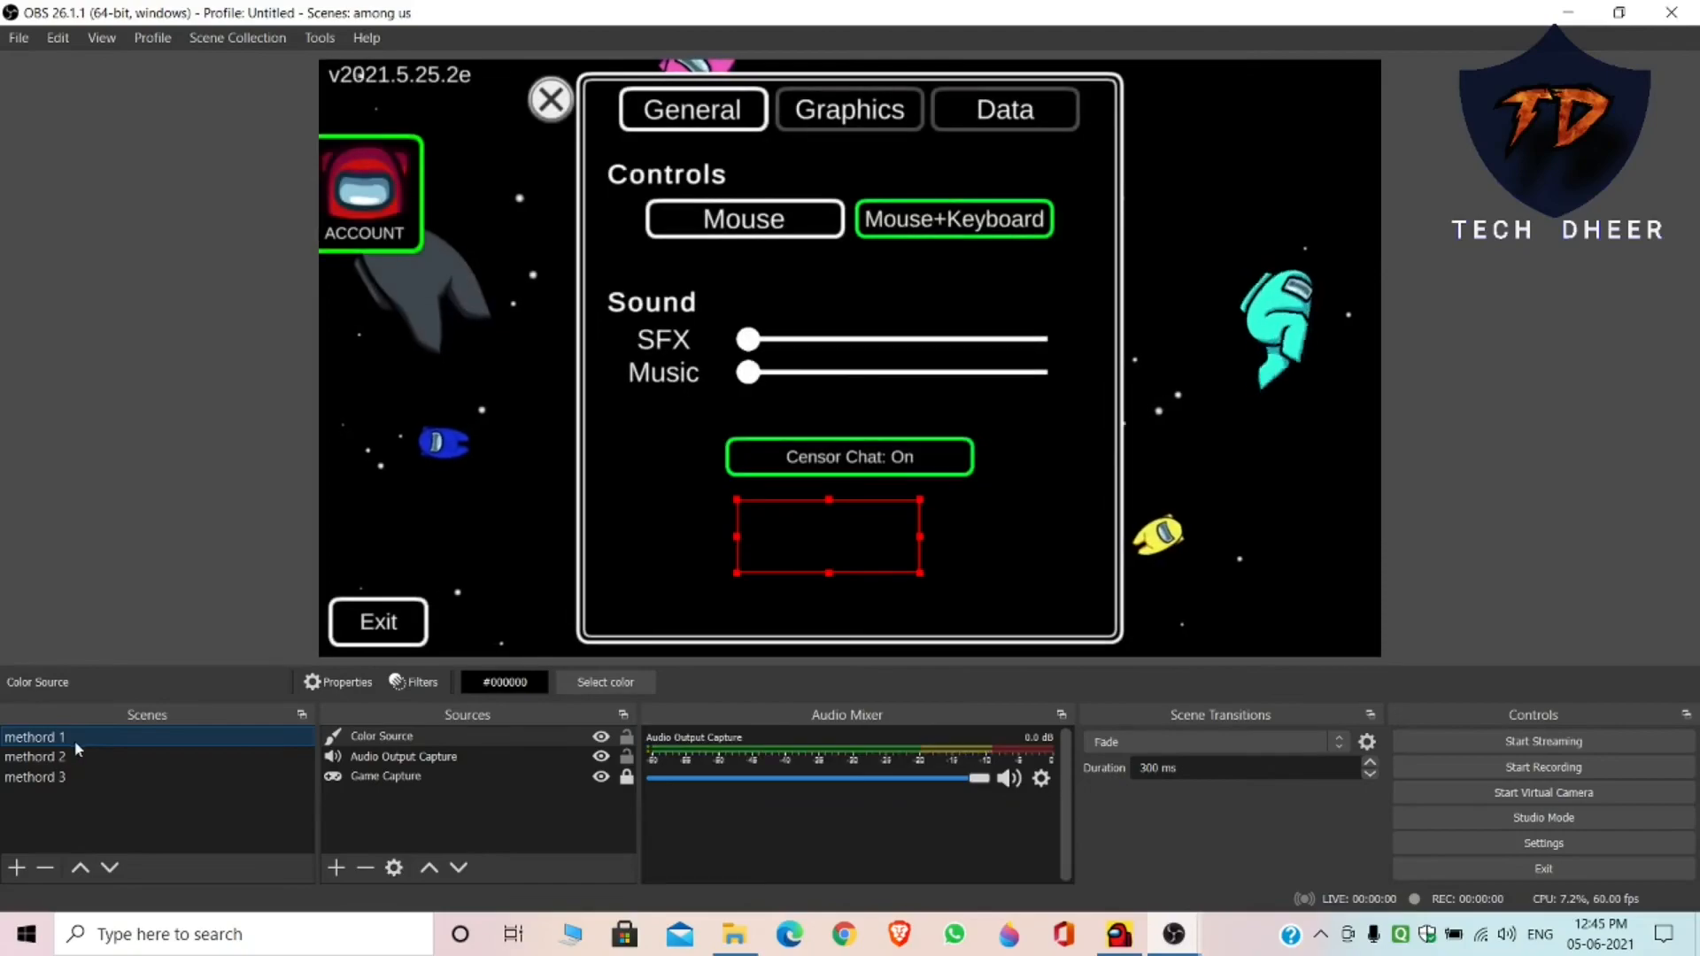
click(74, 757)
click(89, 775)
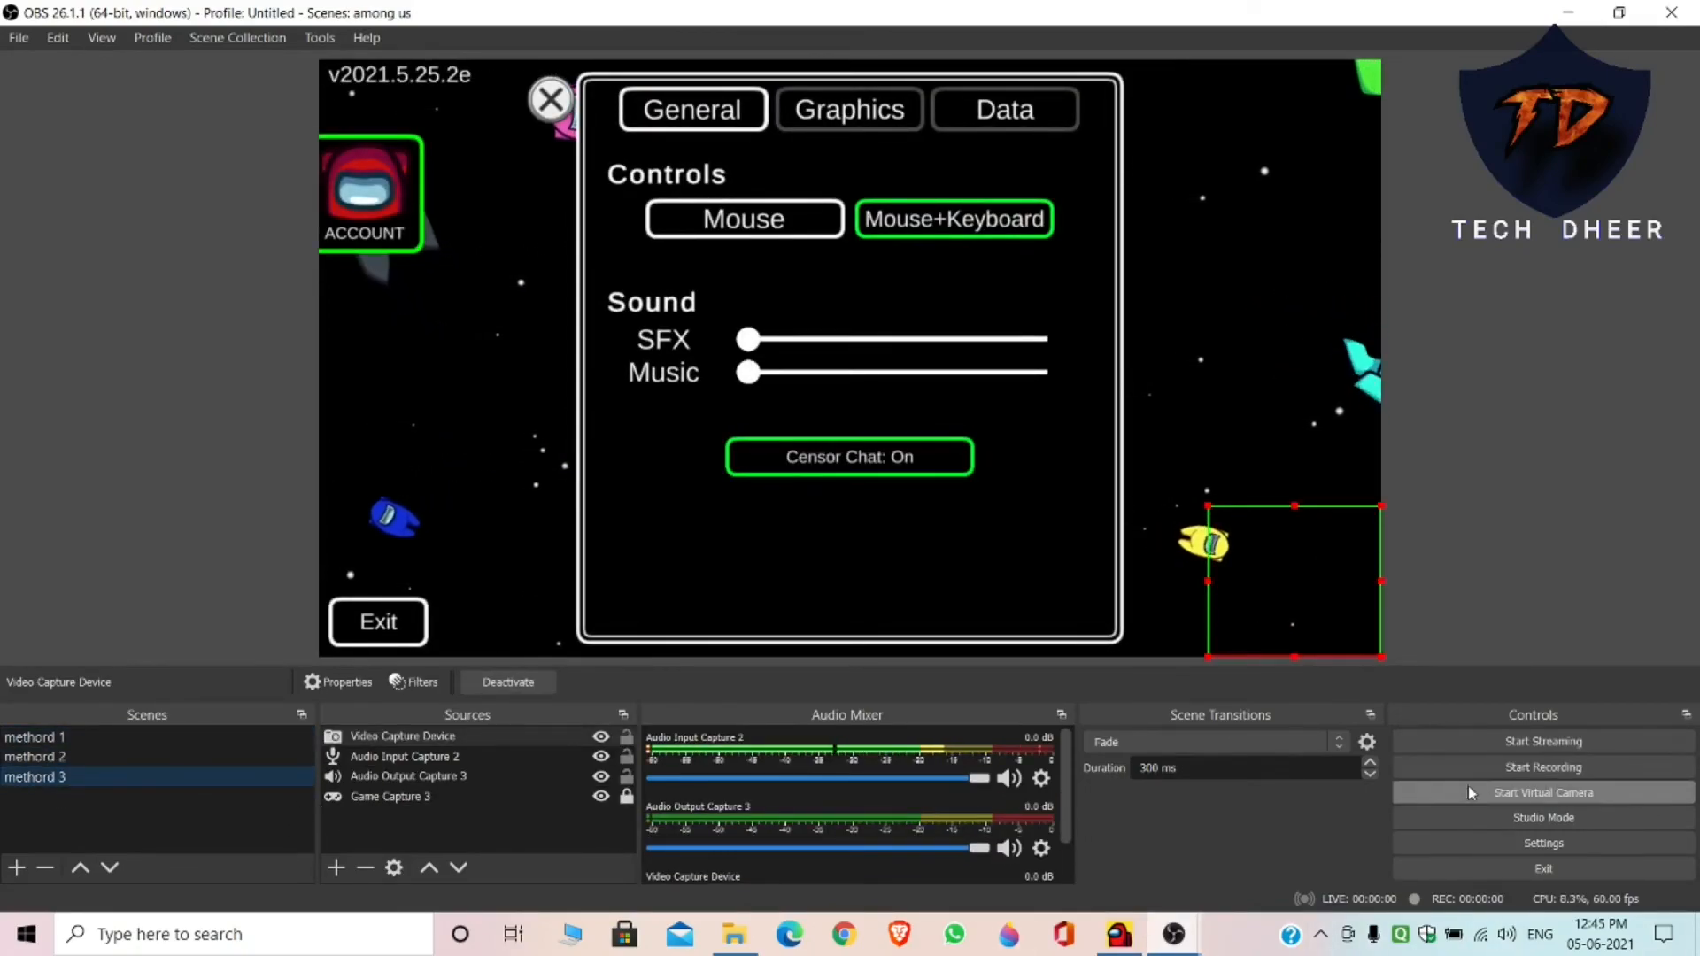
click(277, 736)
click(263, 779)
click(285, 755)
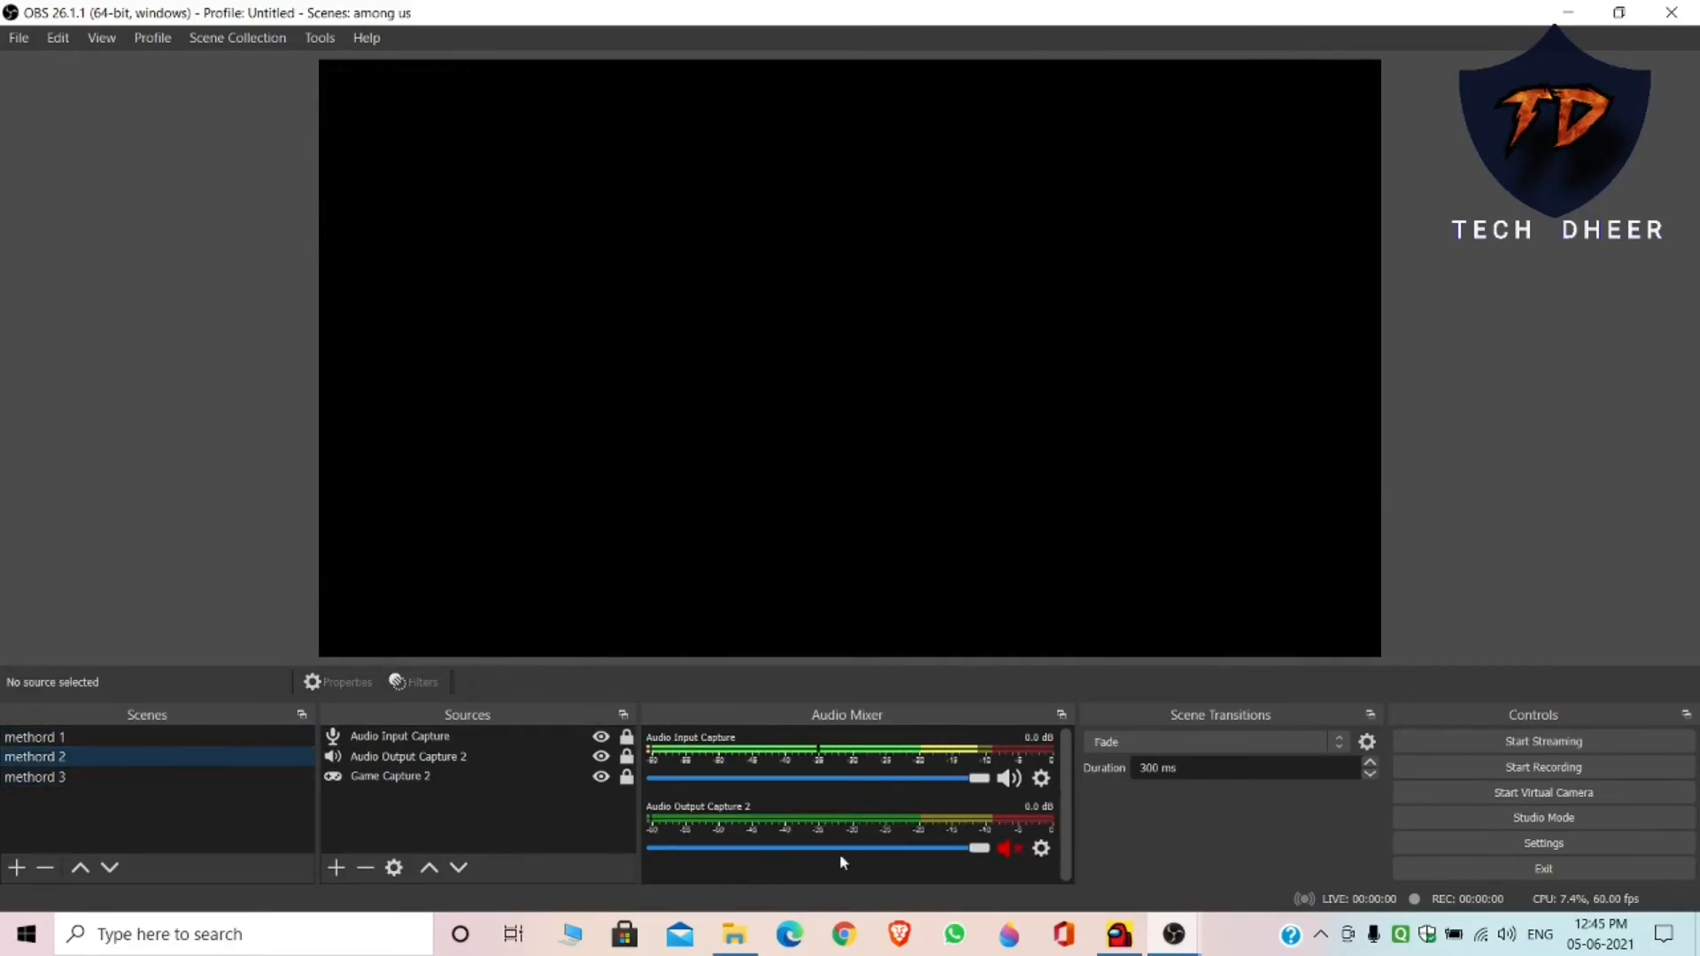
Check the other OBS window with the desktop capture scenes and return to the among us window
mouse_move(1176, 946)
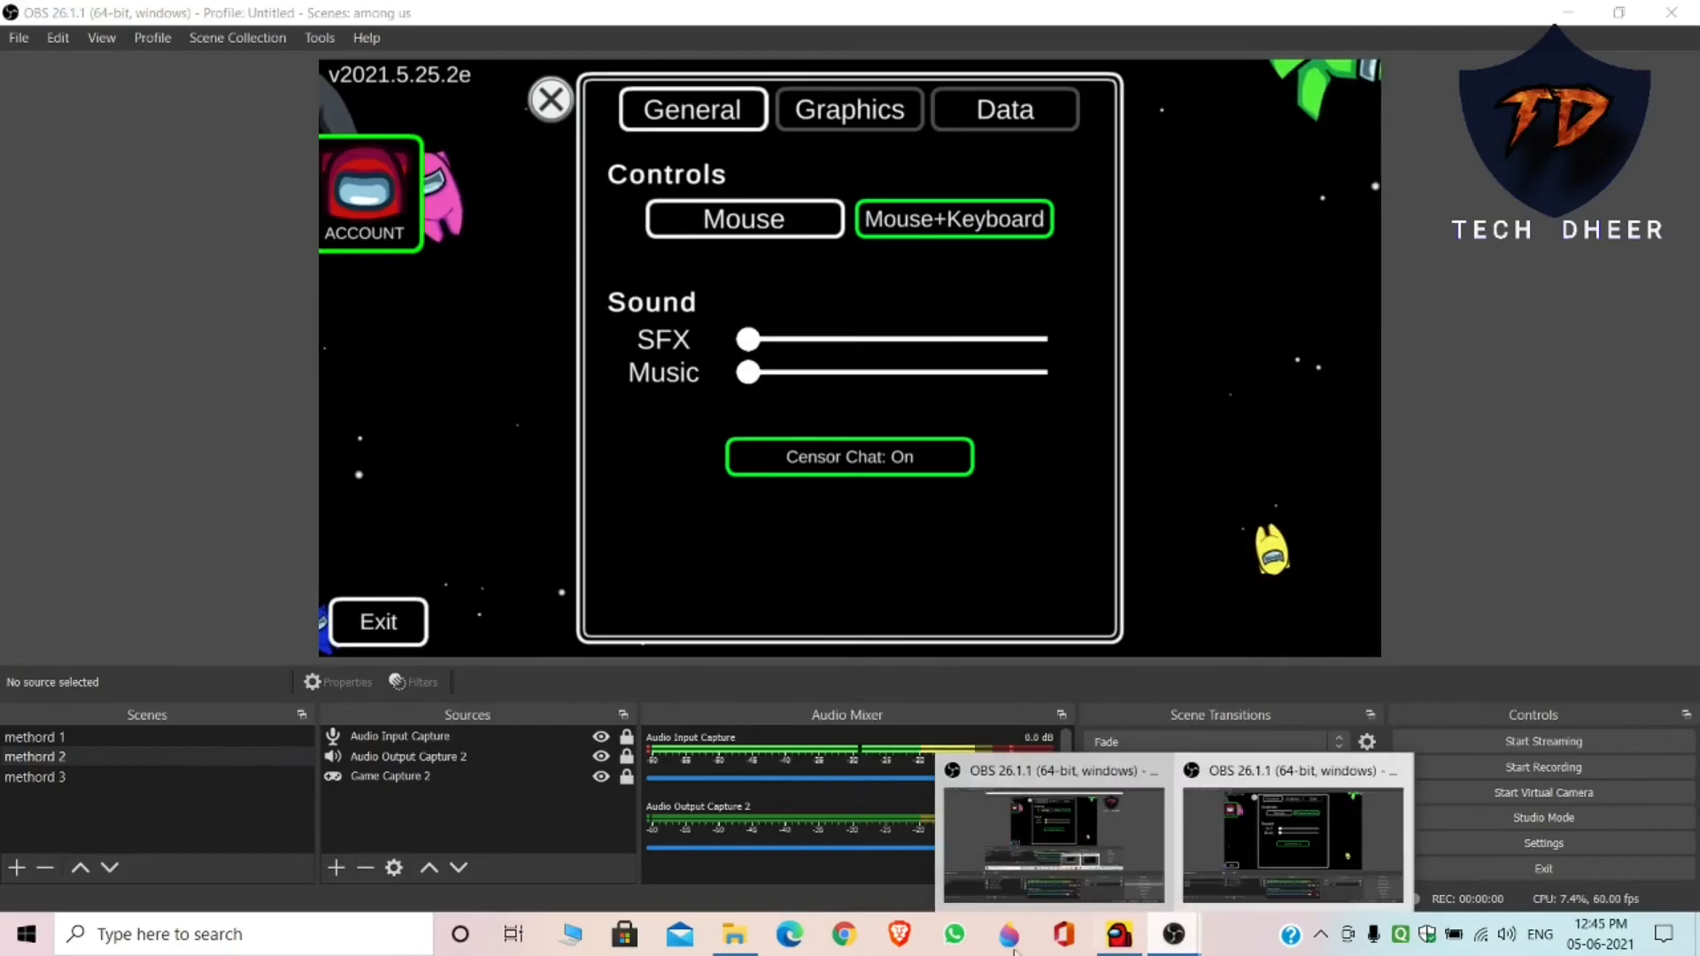
click(1173, 854)
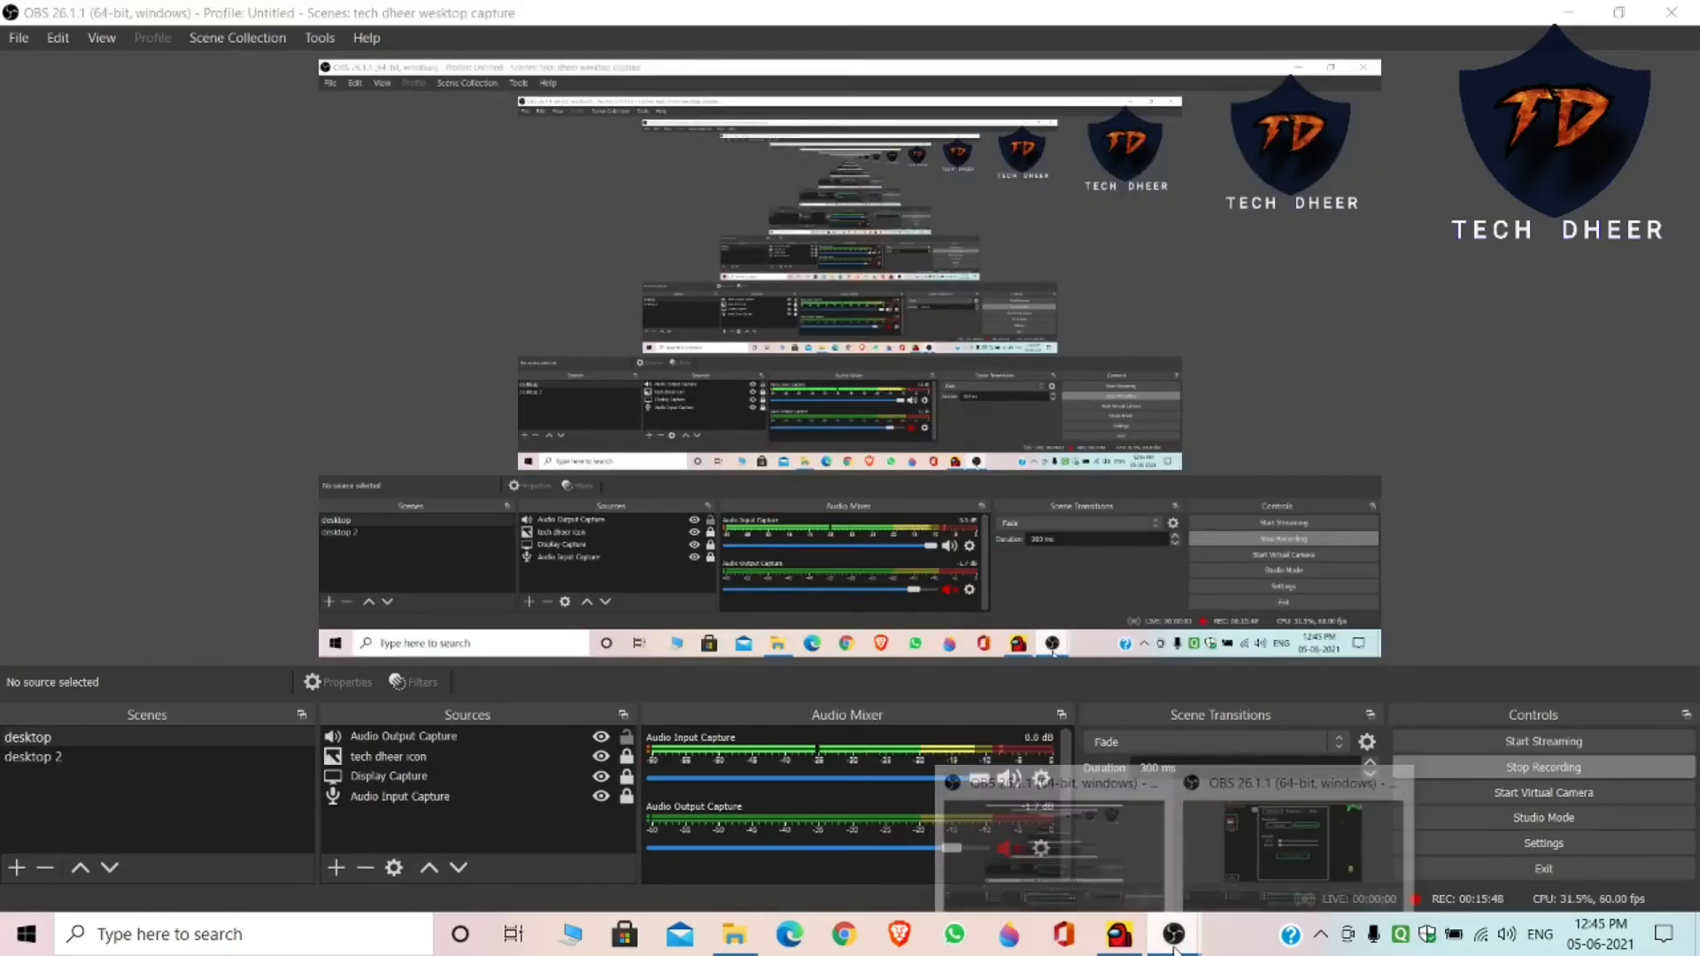
click(1273, 845)
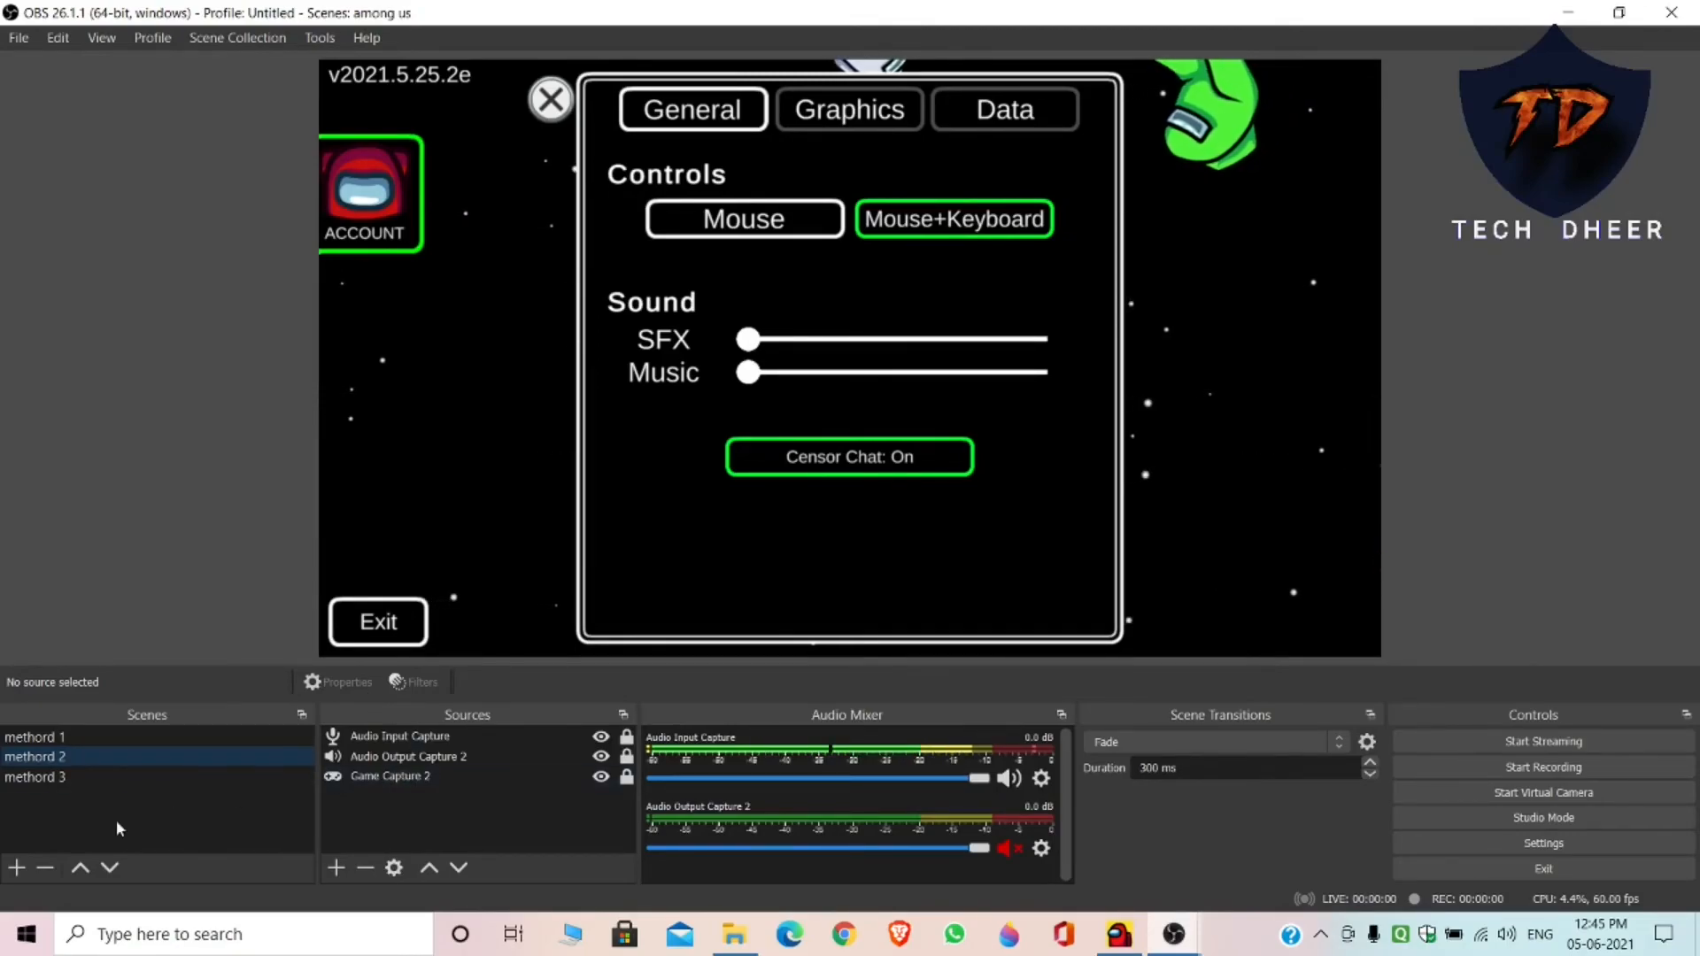
Review each of the three methord scenes again, examining the game picture, source list and audio mixer
click(133, 778)
click(143, 741)
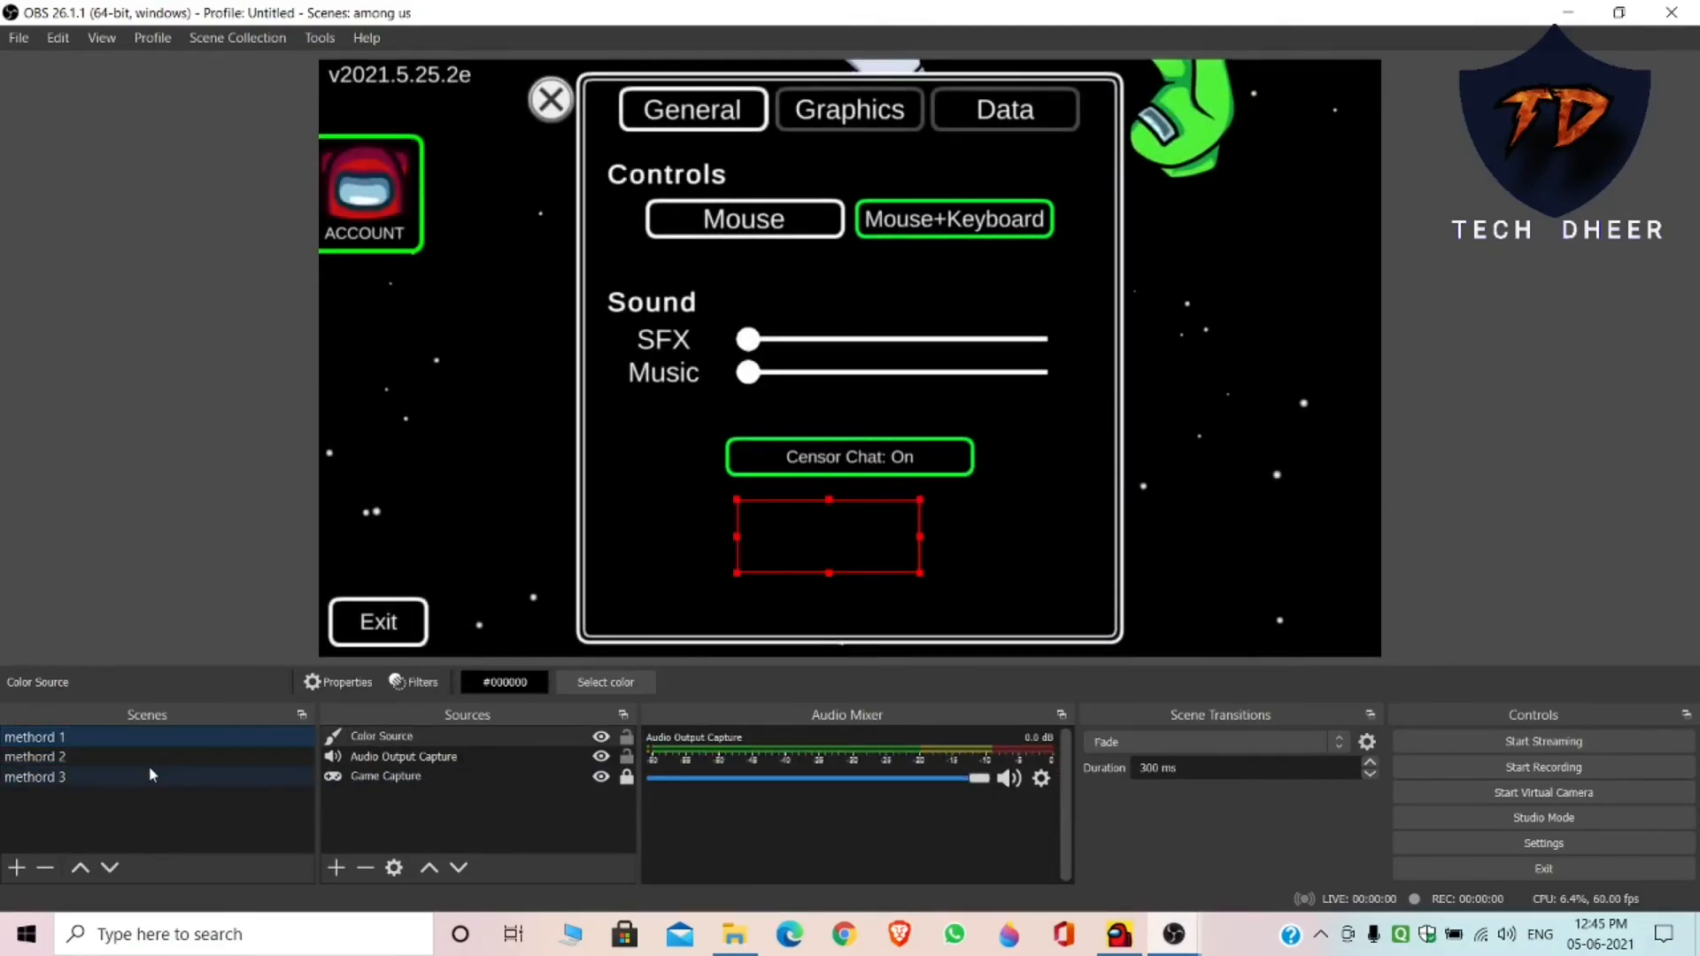
click(152, 773)
click(183, 760)
click(216, 744)
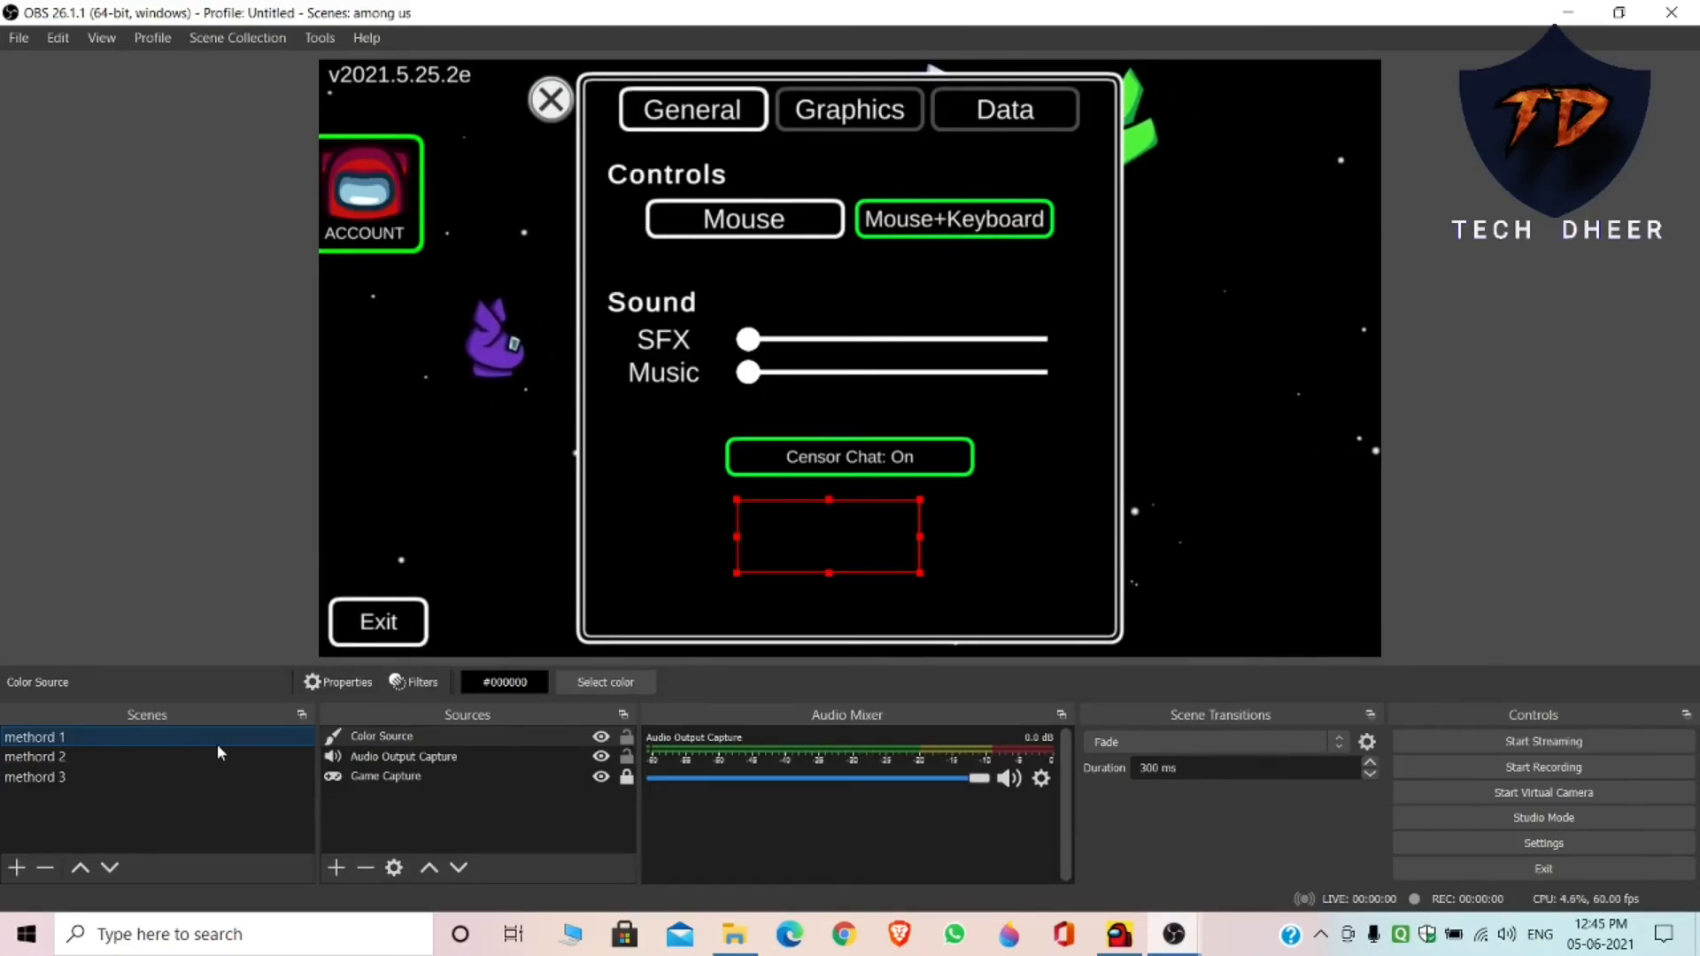
click(177, 758)
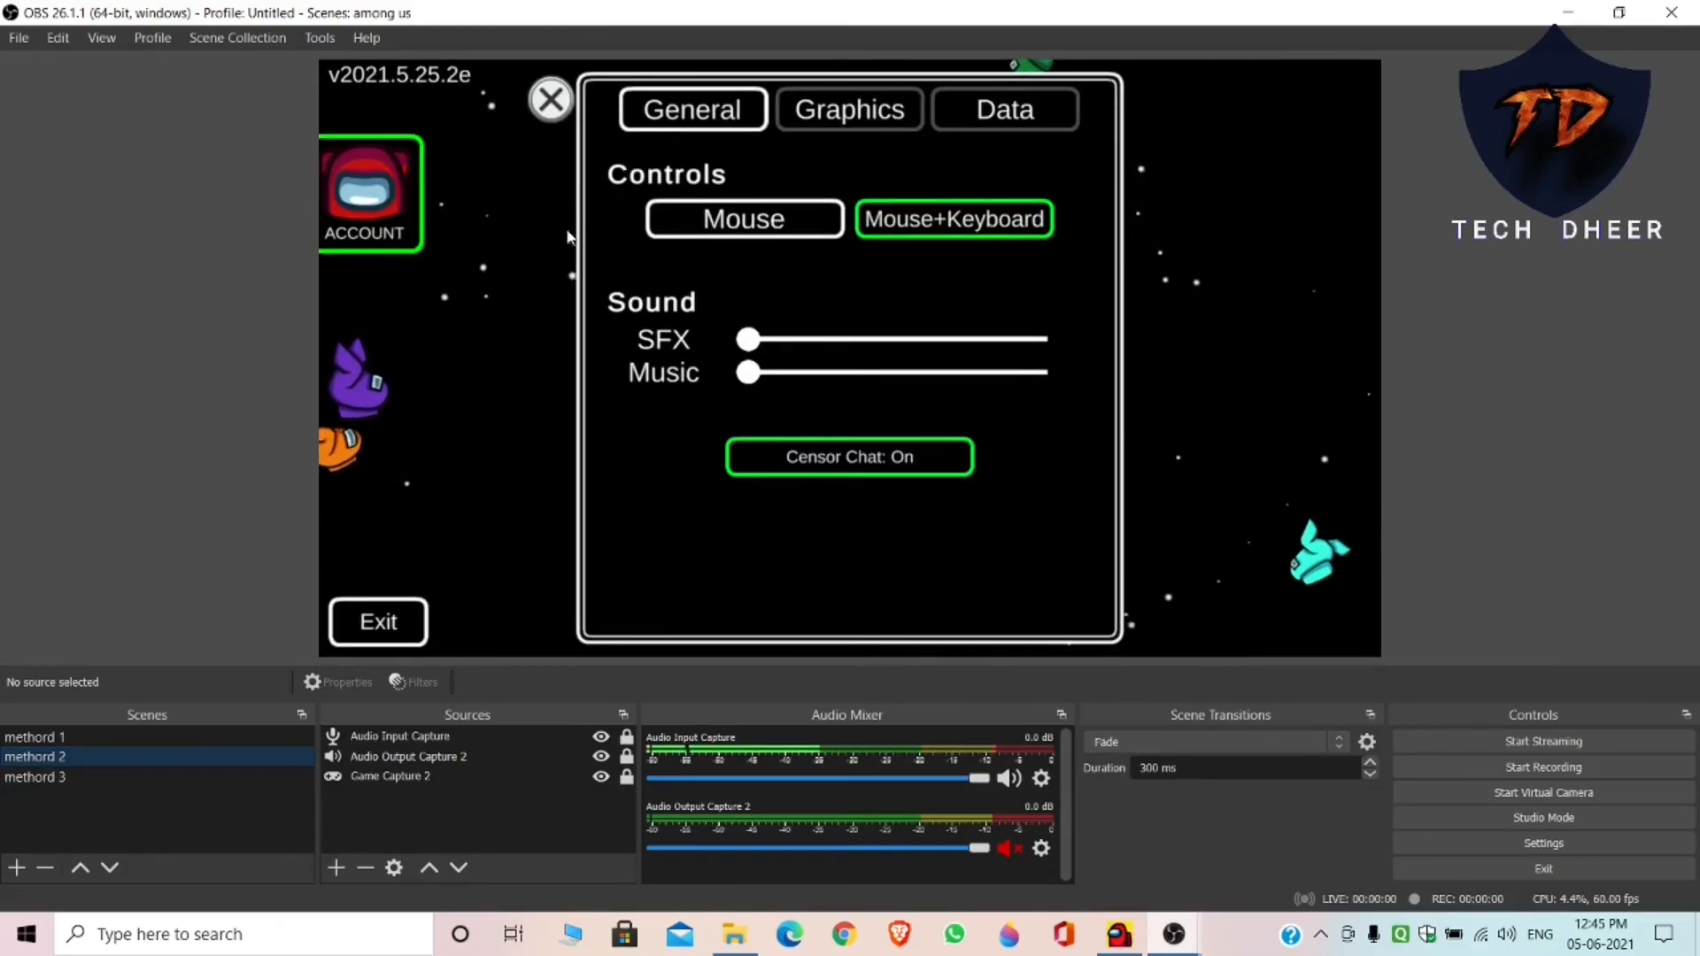
click(209, 776)
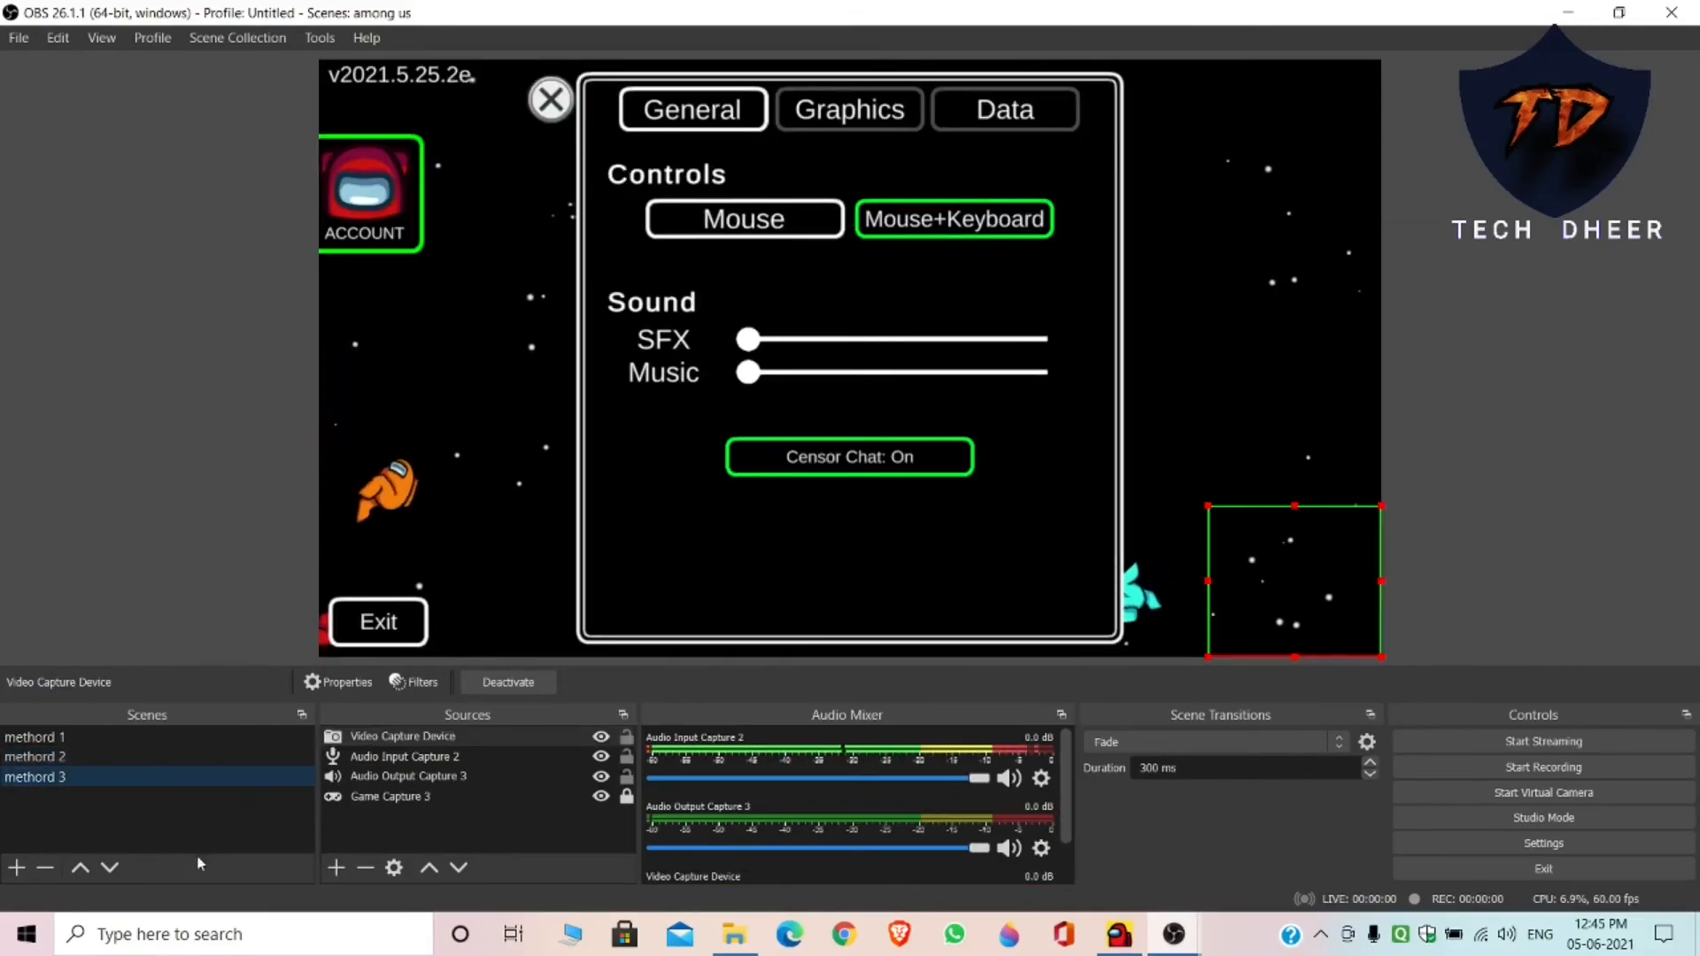
click(245, 742)
click(244, 755)
click(226, 772)
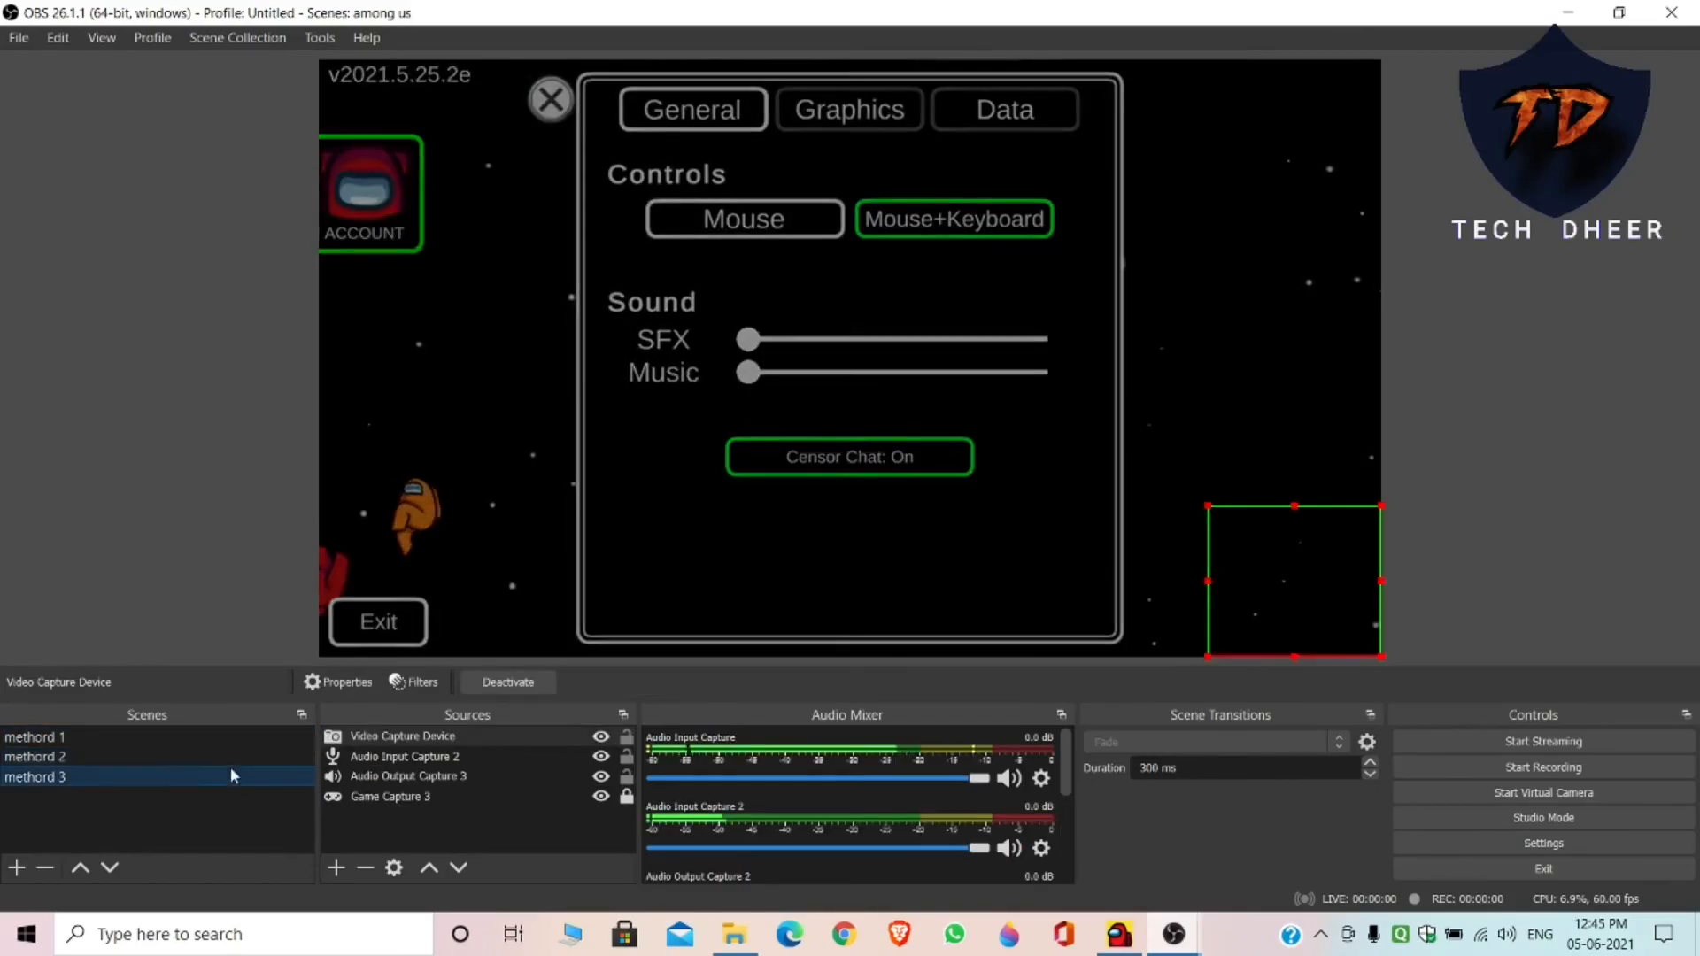
click(248, 740)
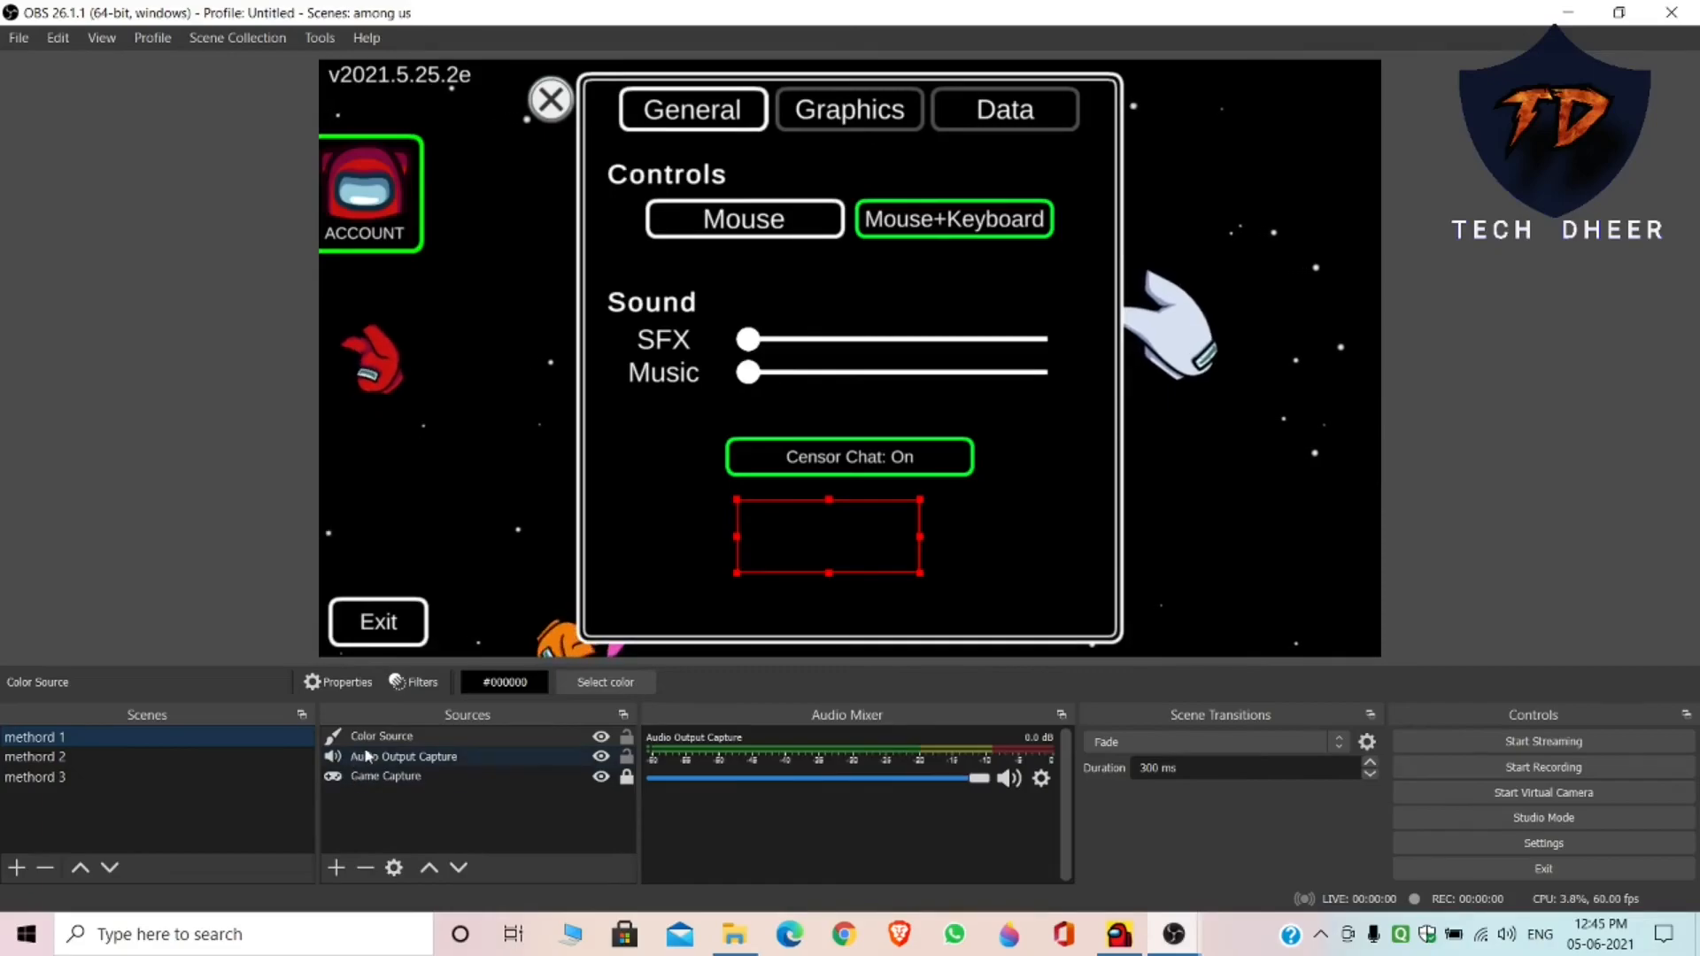
click(149, 755)
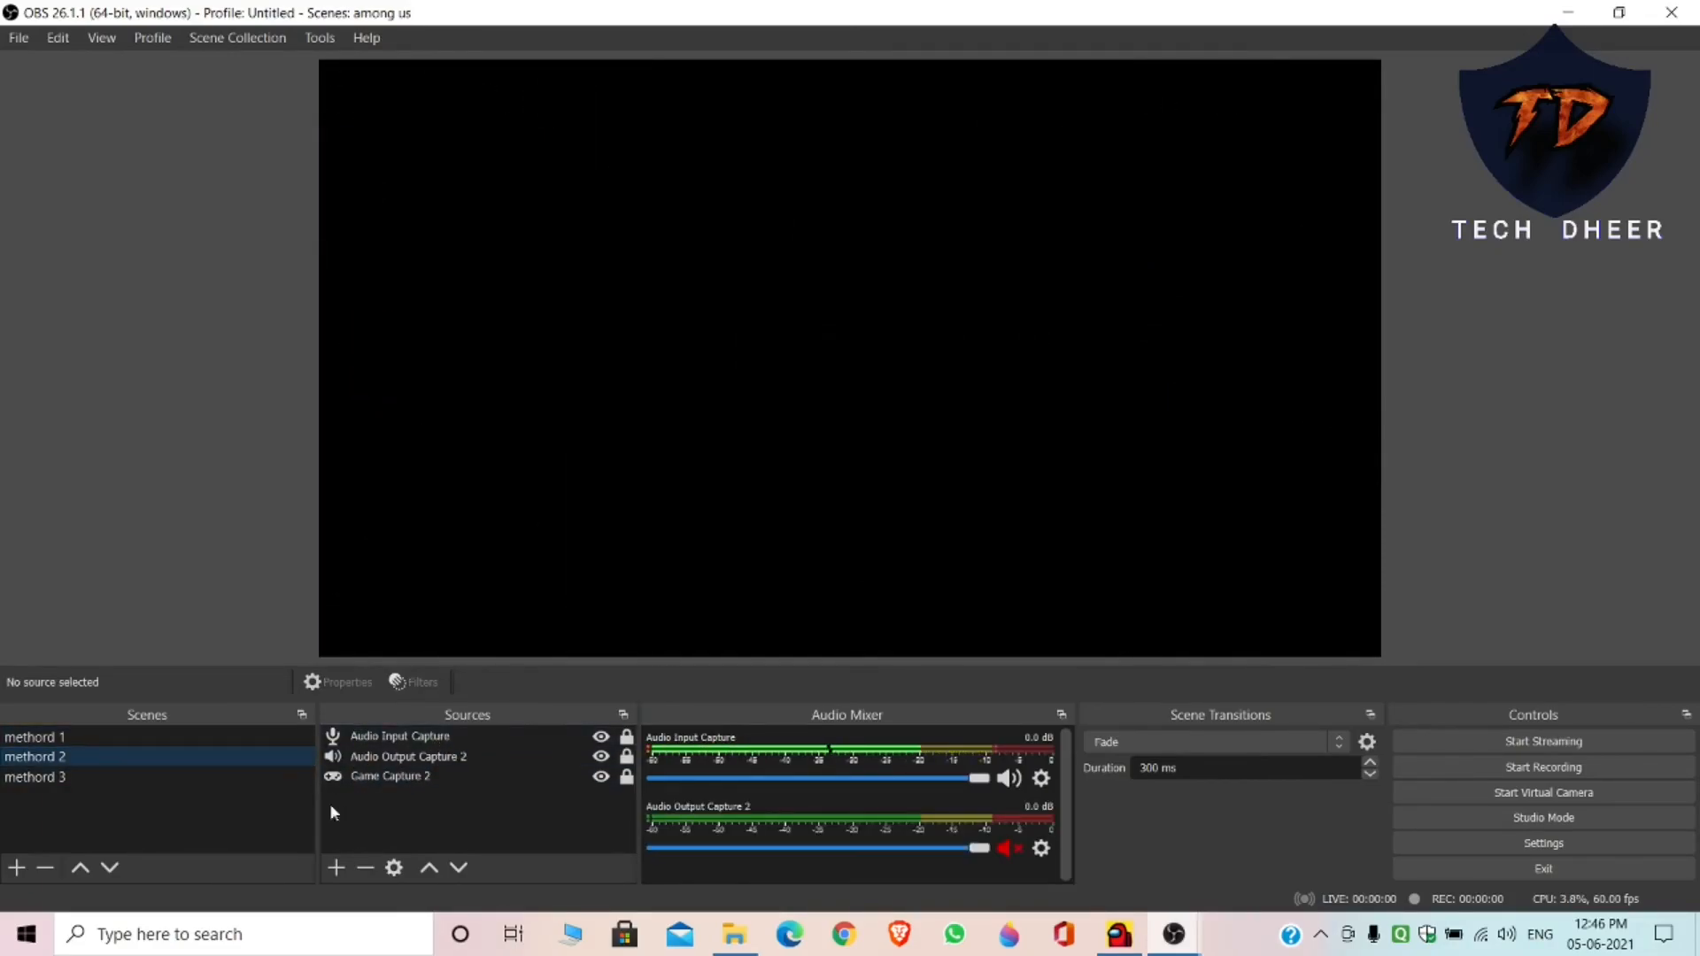
click(131, 781)
click(140, 739)
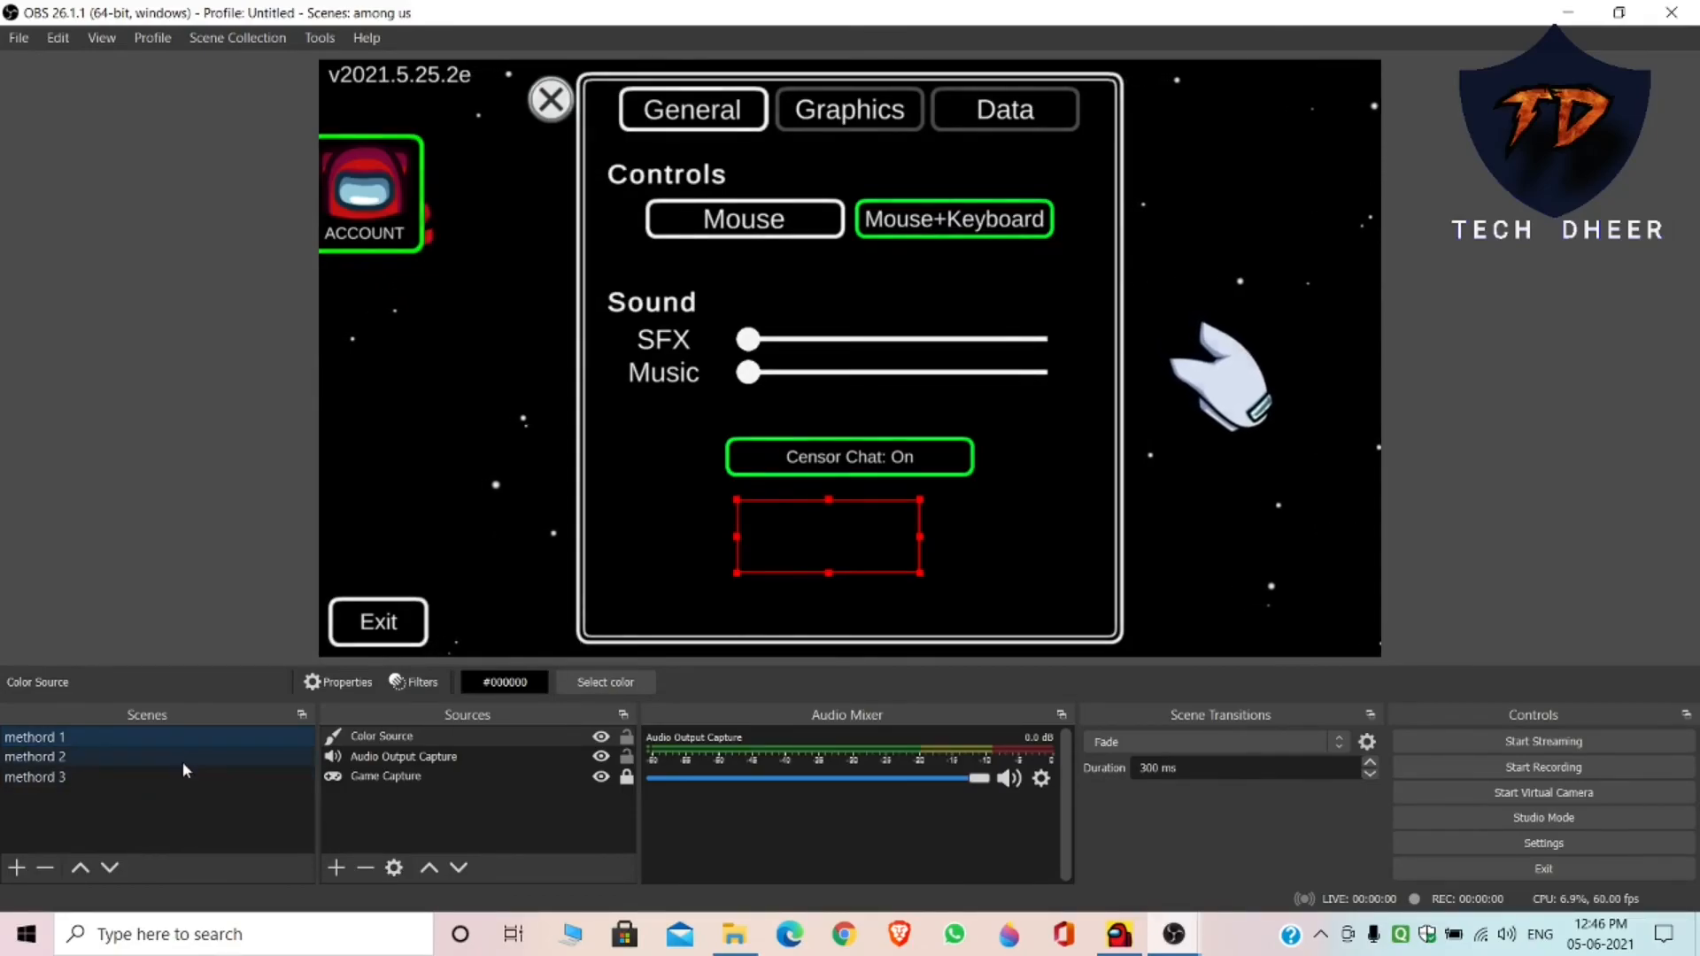
click(181, 774)
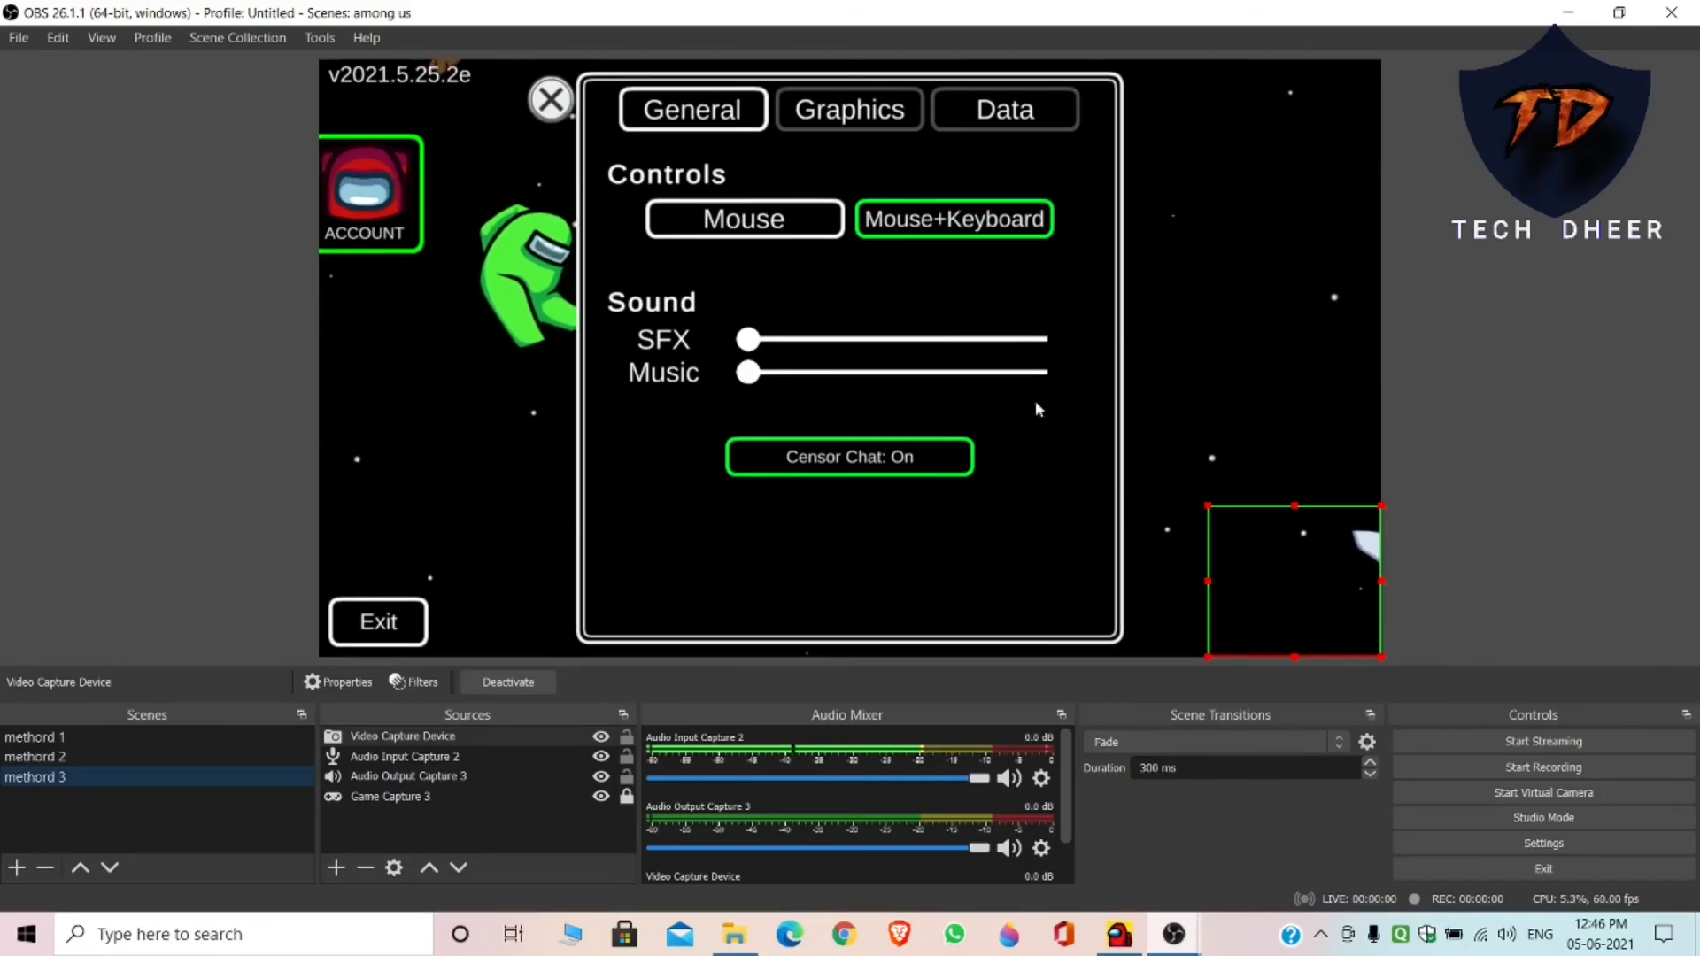
Look through the available scene transitions and keep Fade selected
click(1171, 740)
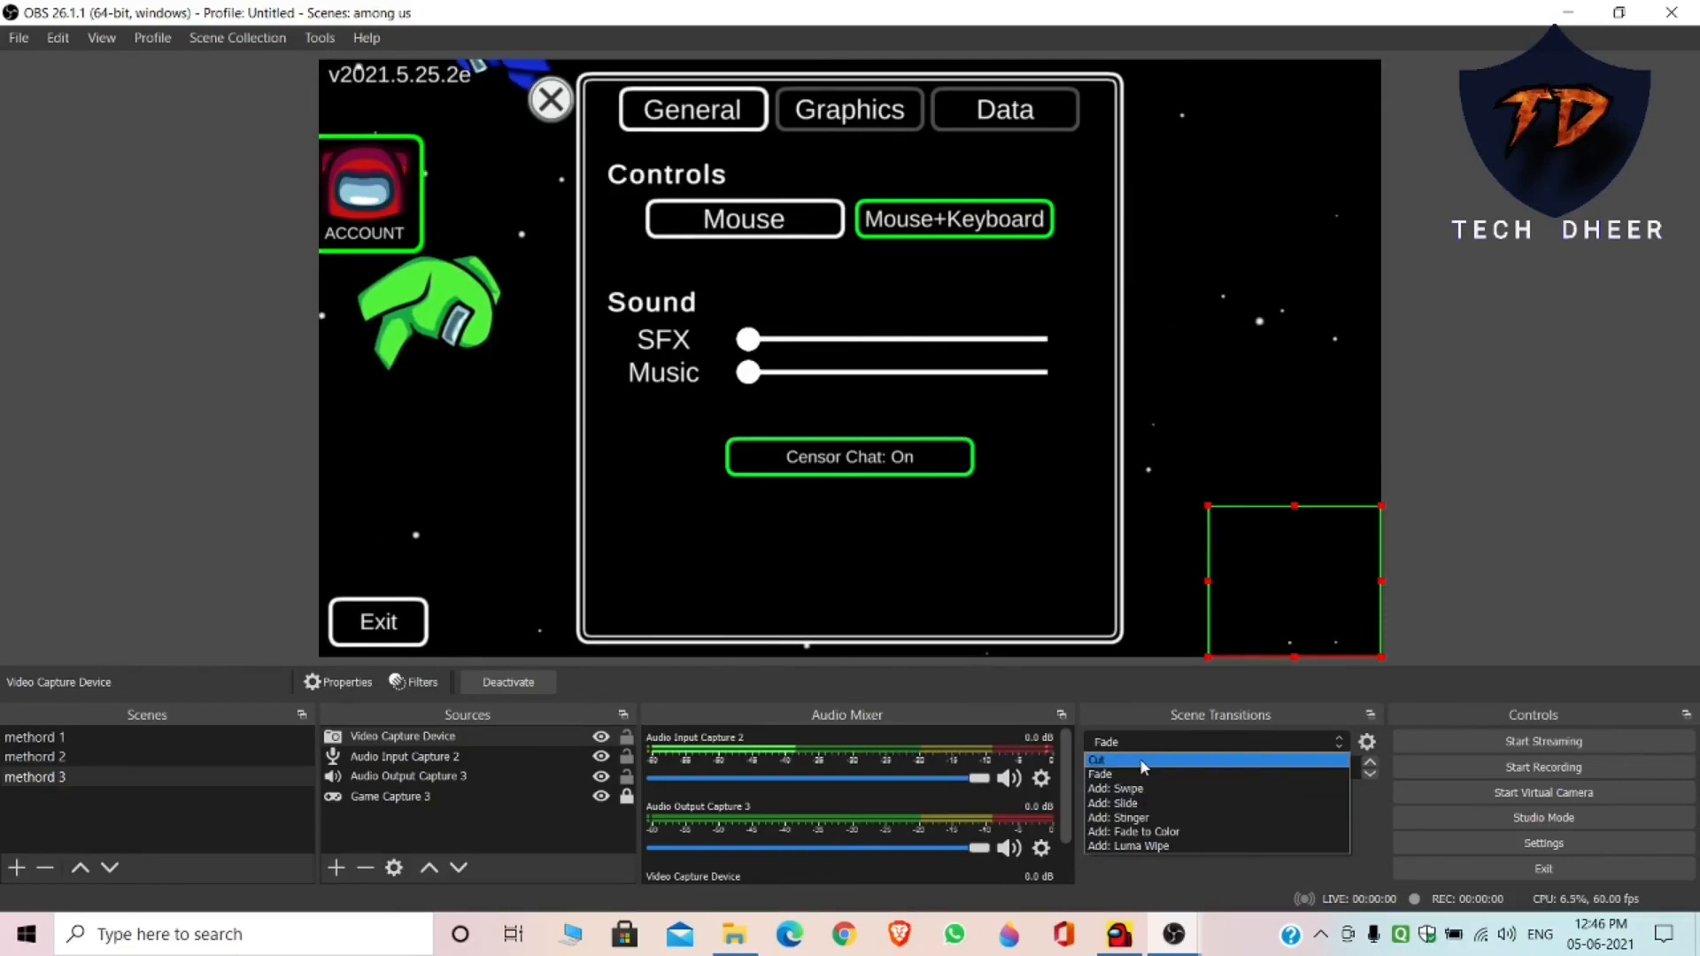
click(1225, 775)
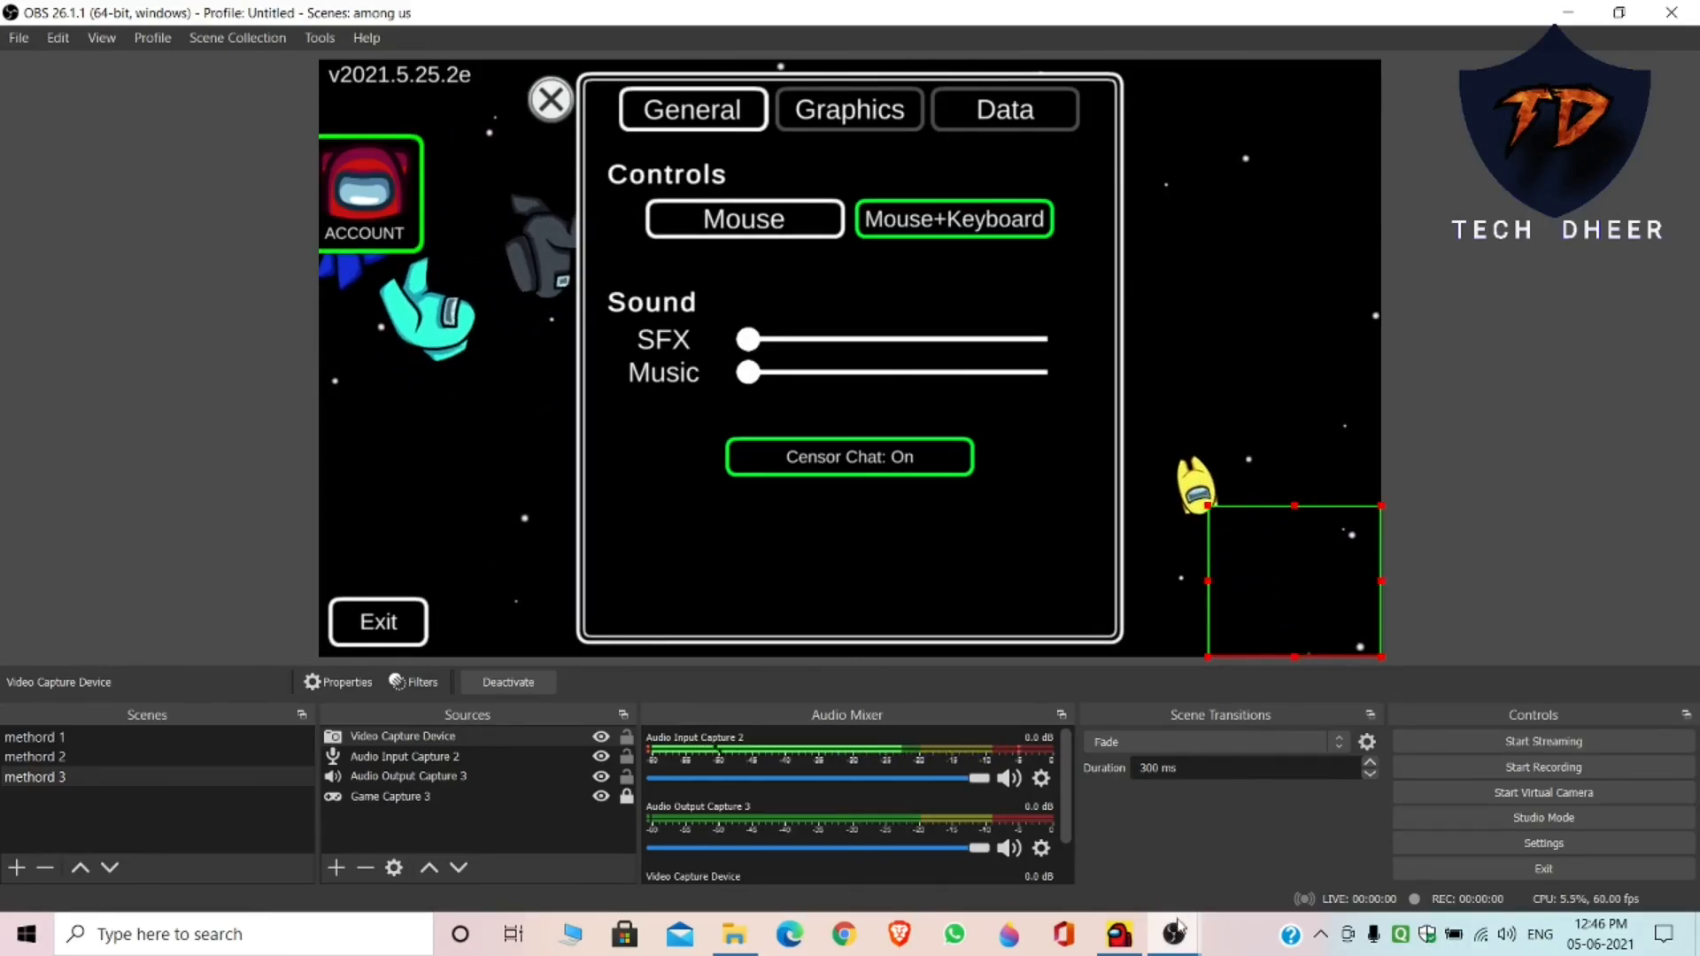
Switch to the other OBS window that is recording the desktop
mouse_move(1182, 921)
click(1121, 842)
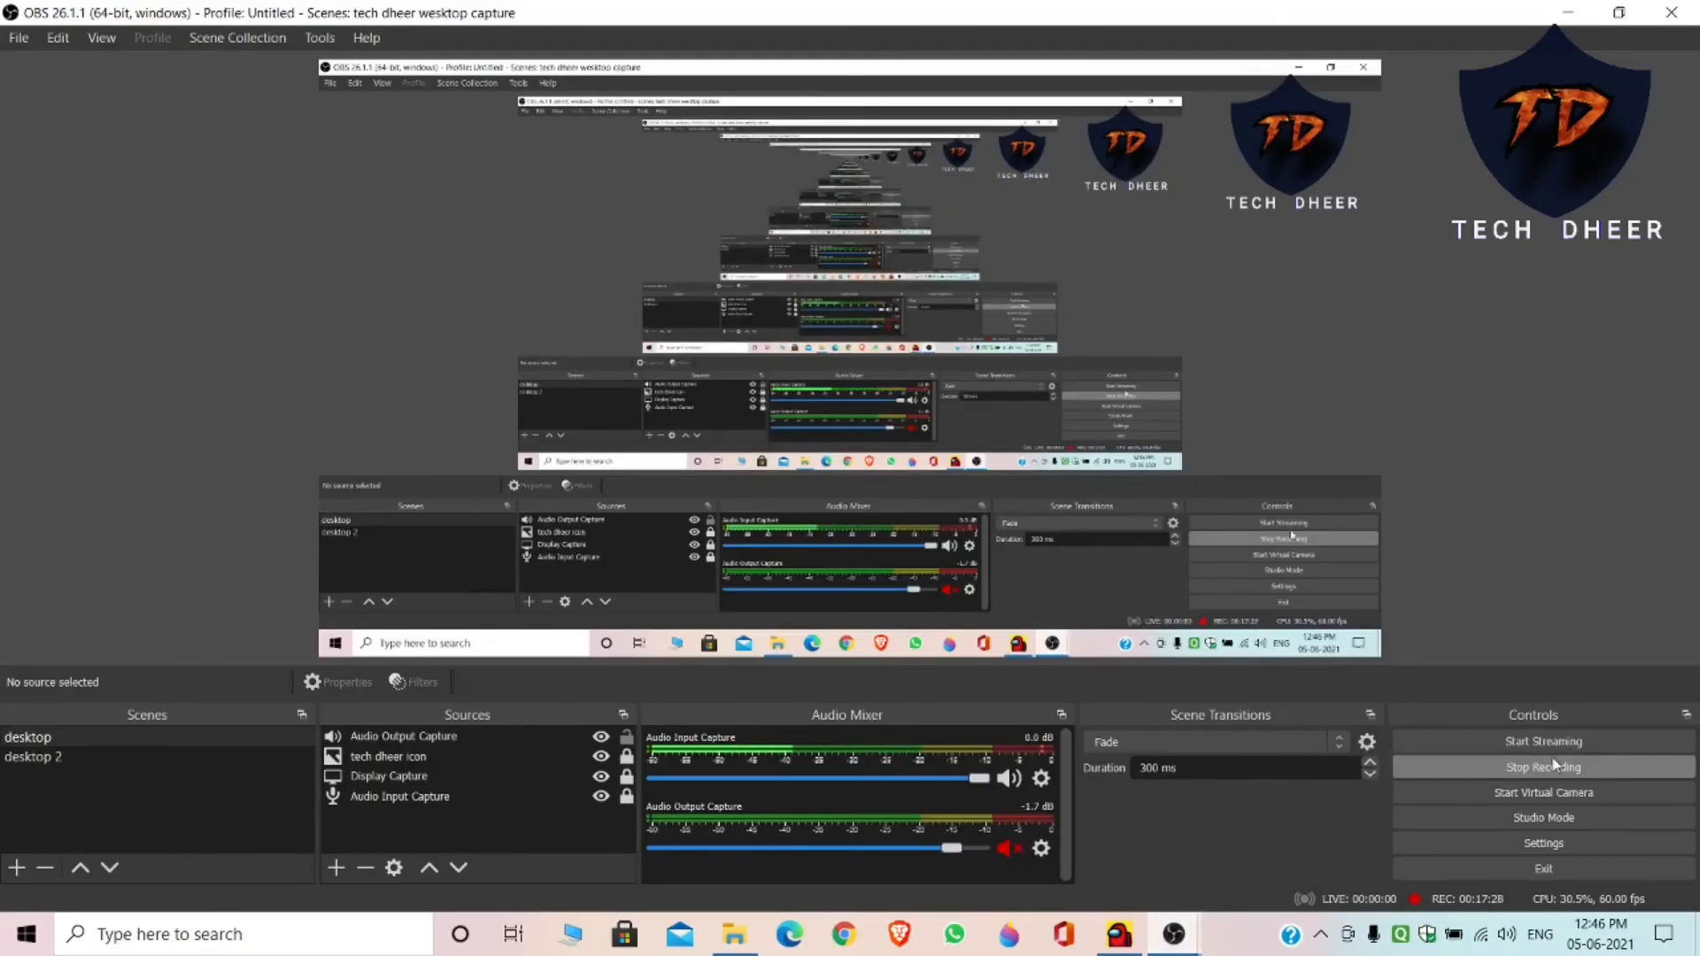